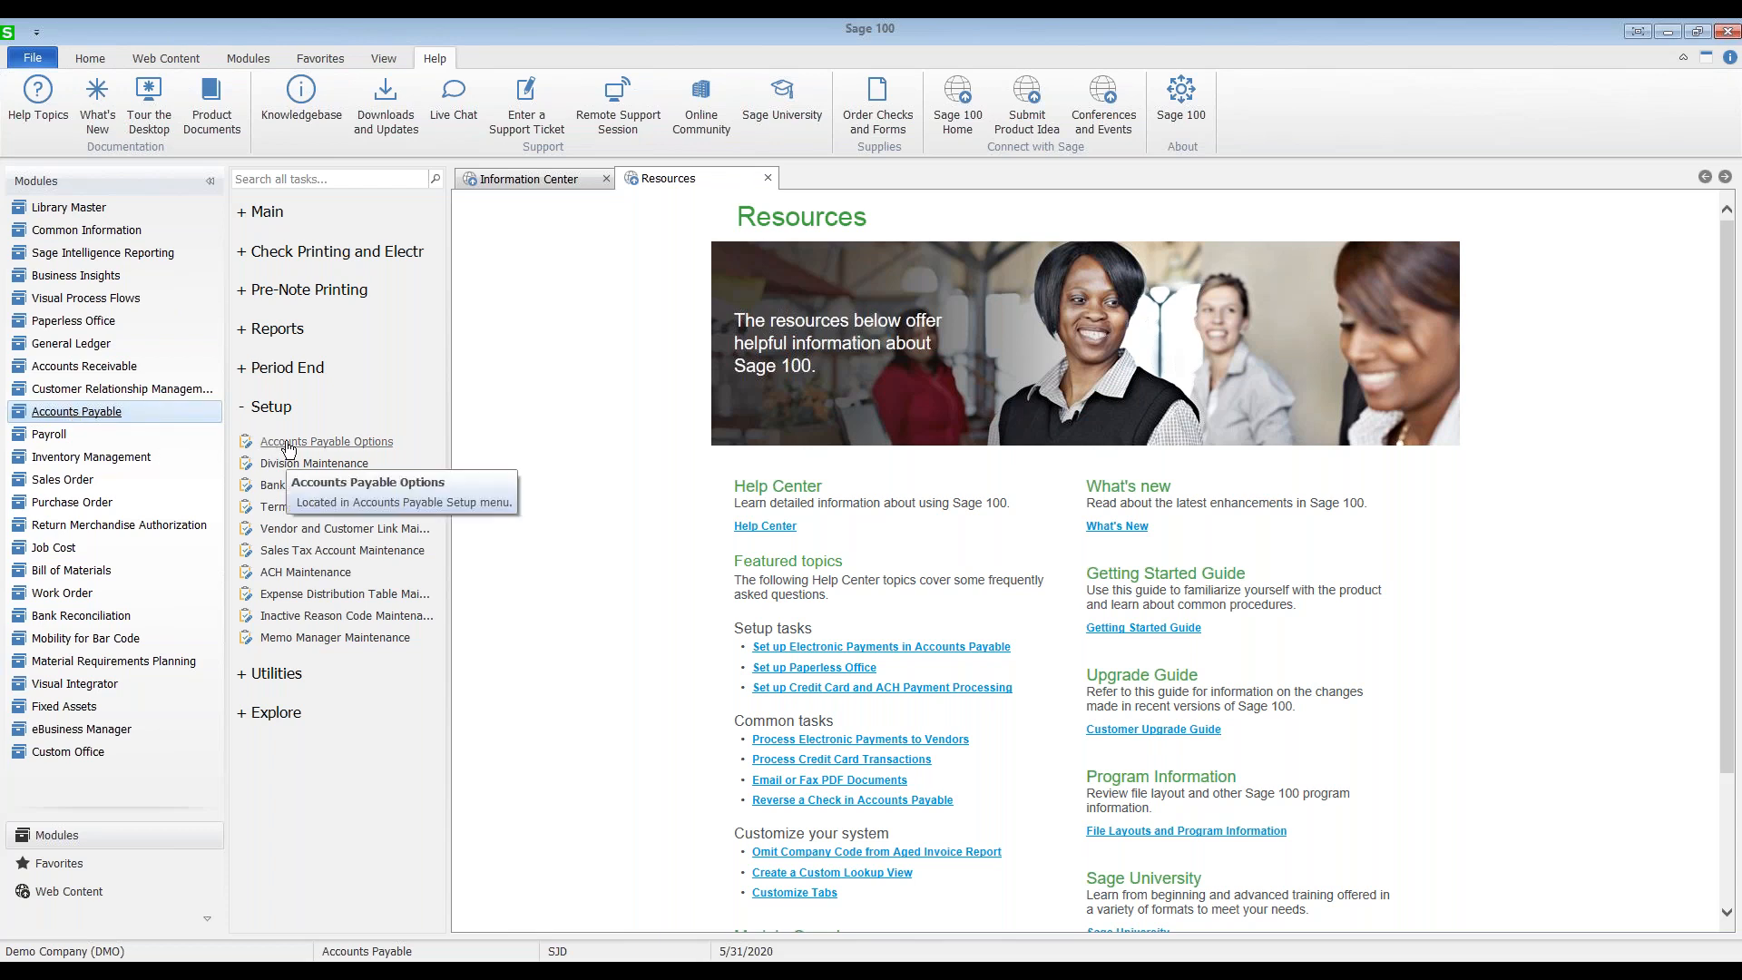
Step: Open Accounts Payable Options and position its window, showing 30/60/90/120-day aging categories
left_click(287, 443)
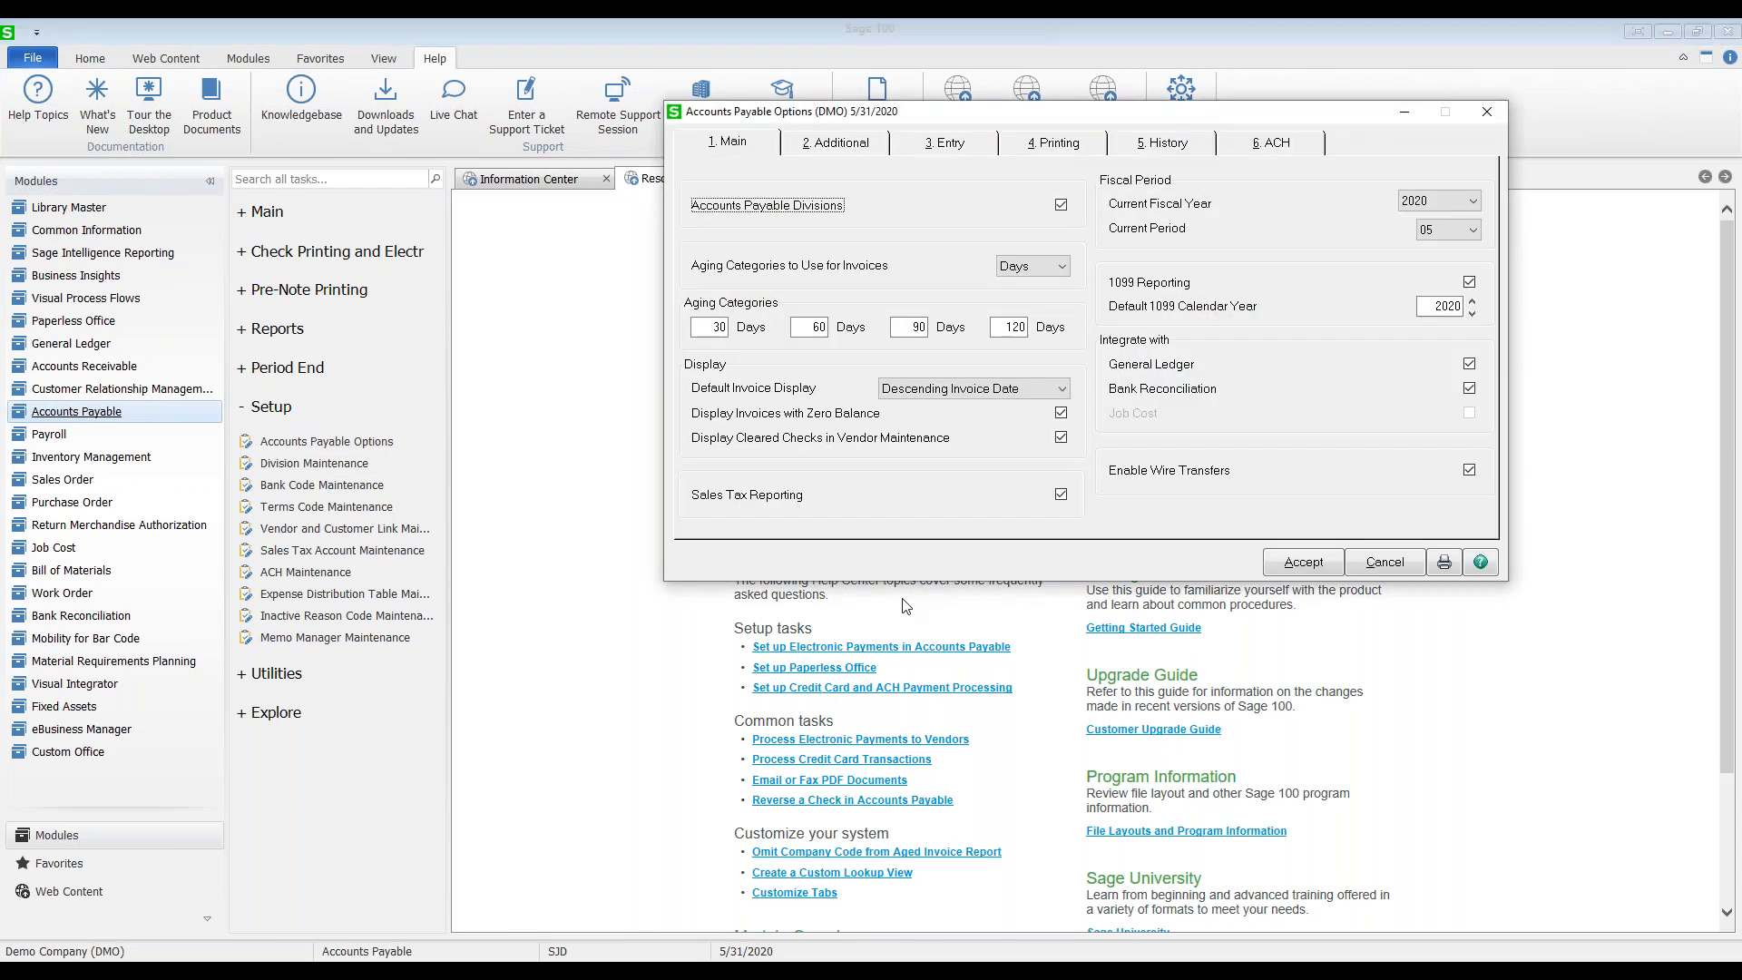
left_click_drag(1107, 118, 763, 215)
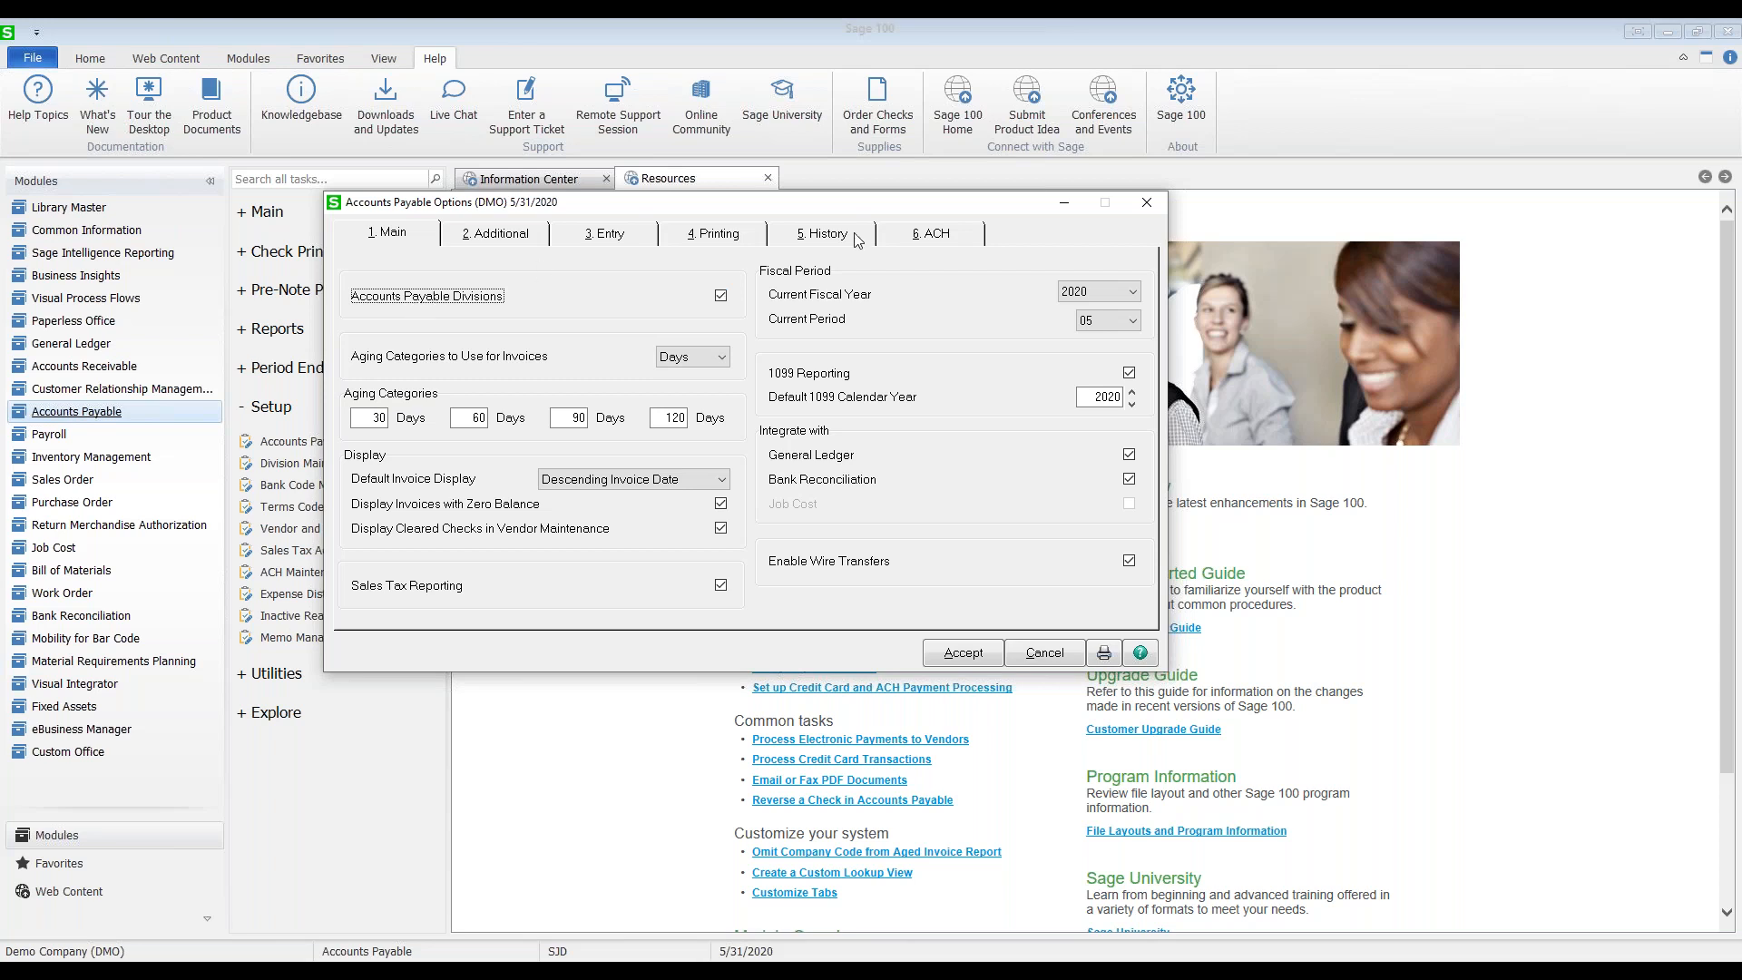
left_click_drag(706, 209, 825, 211)
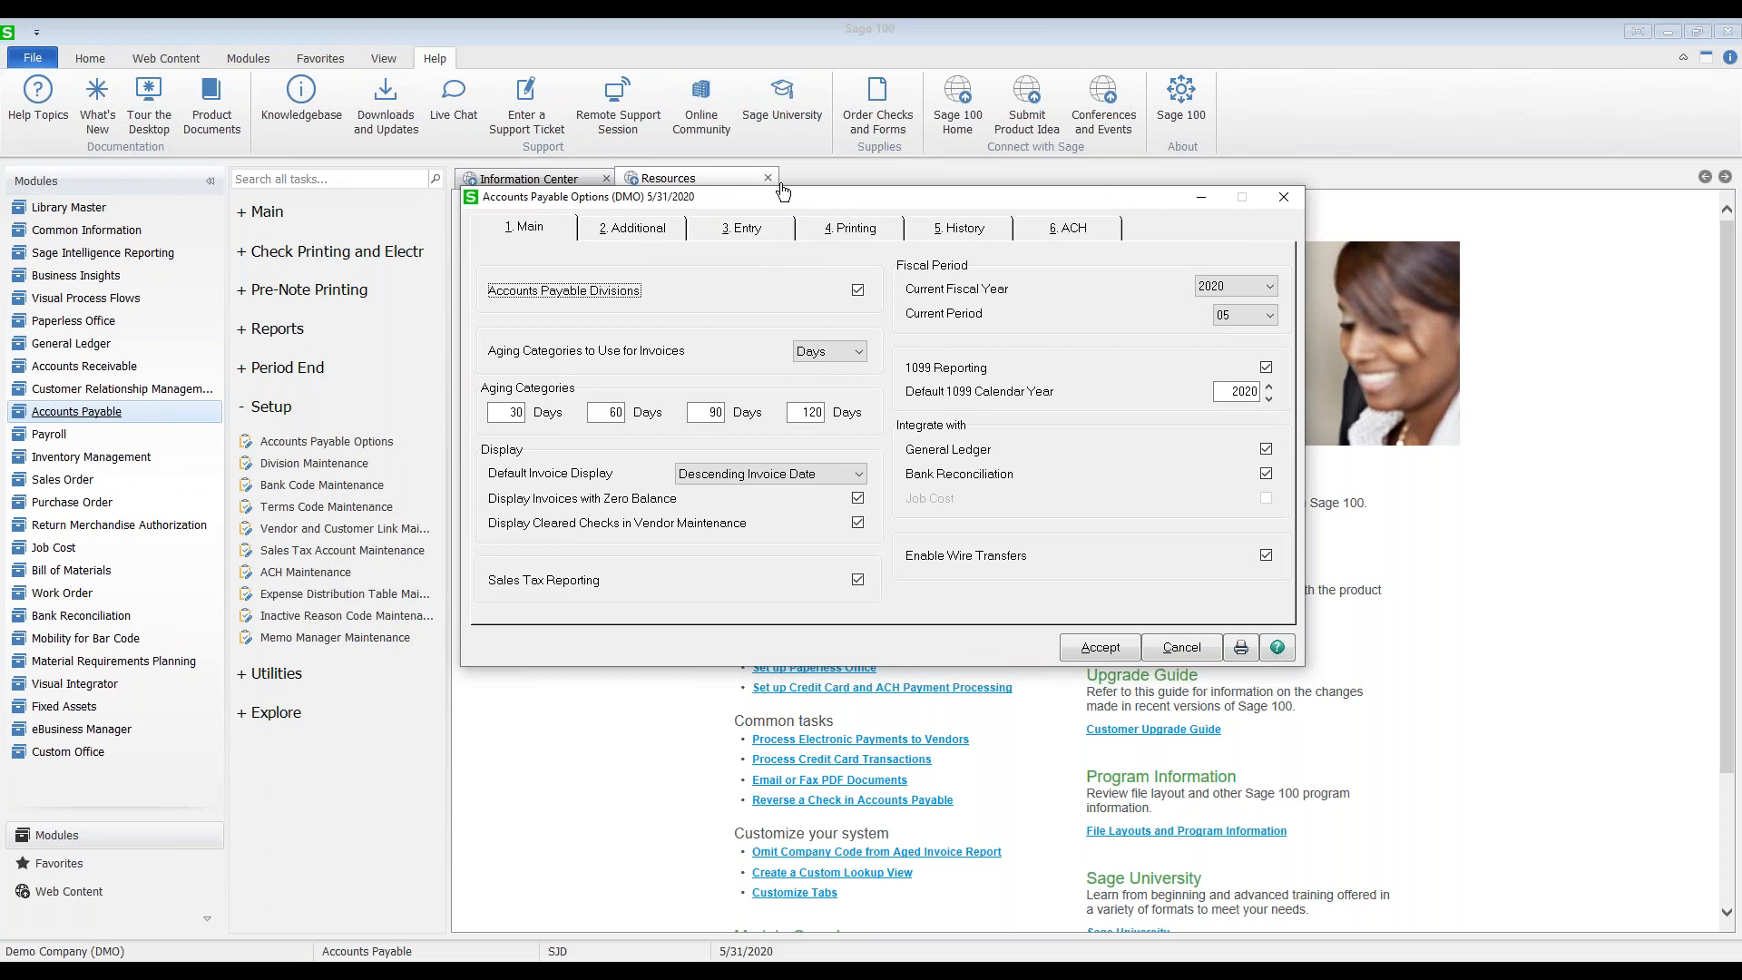
left_click_drag(783, 205, 572, 174)
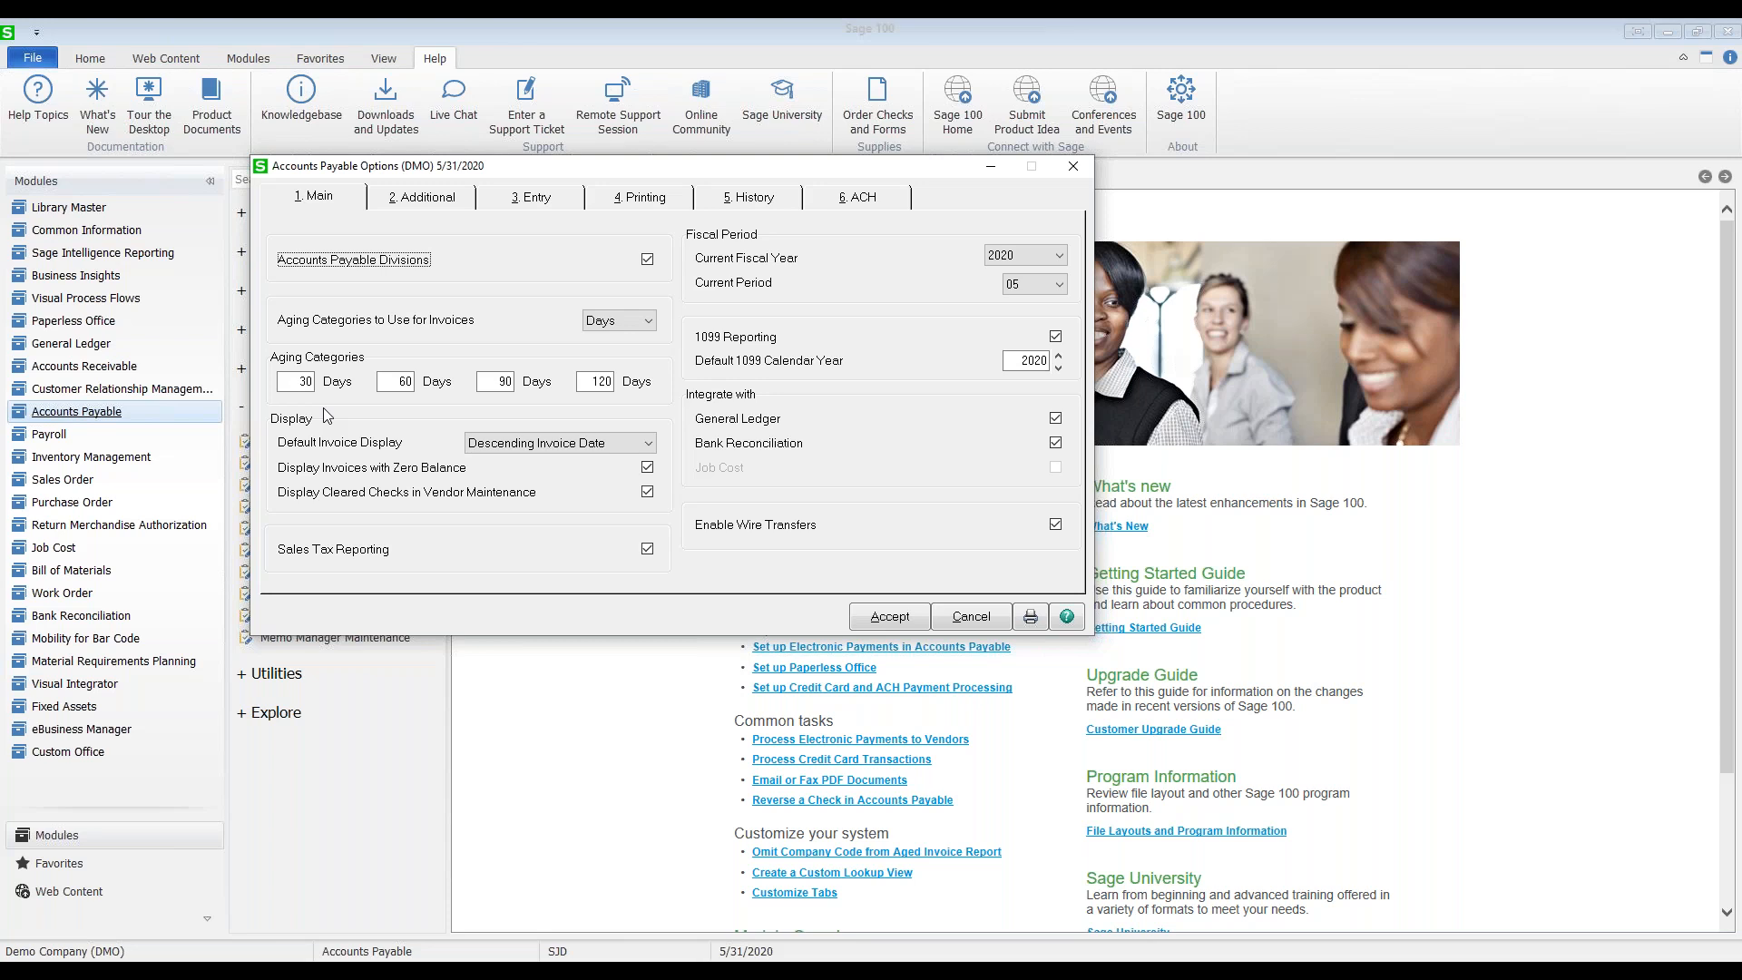
left_click(409, 382)
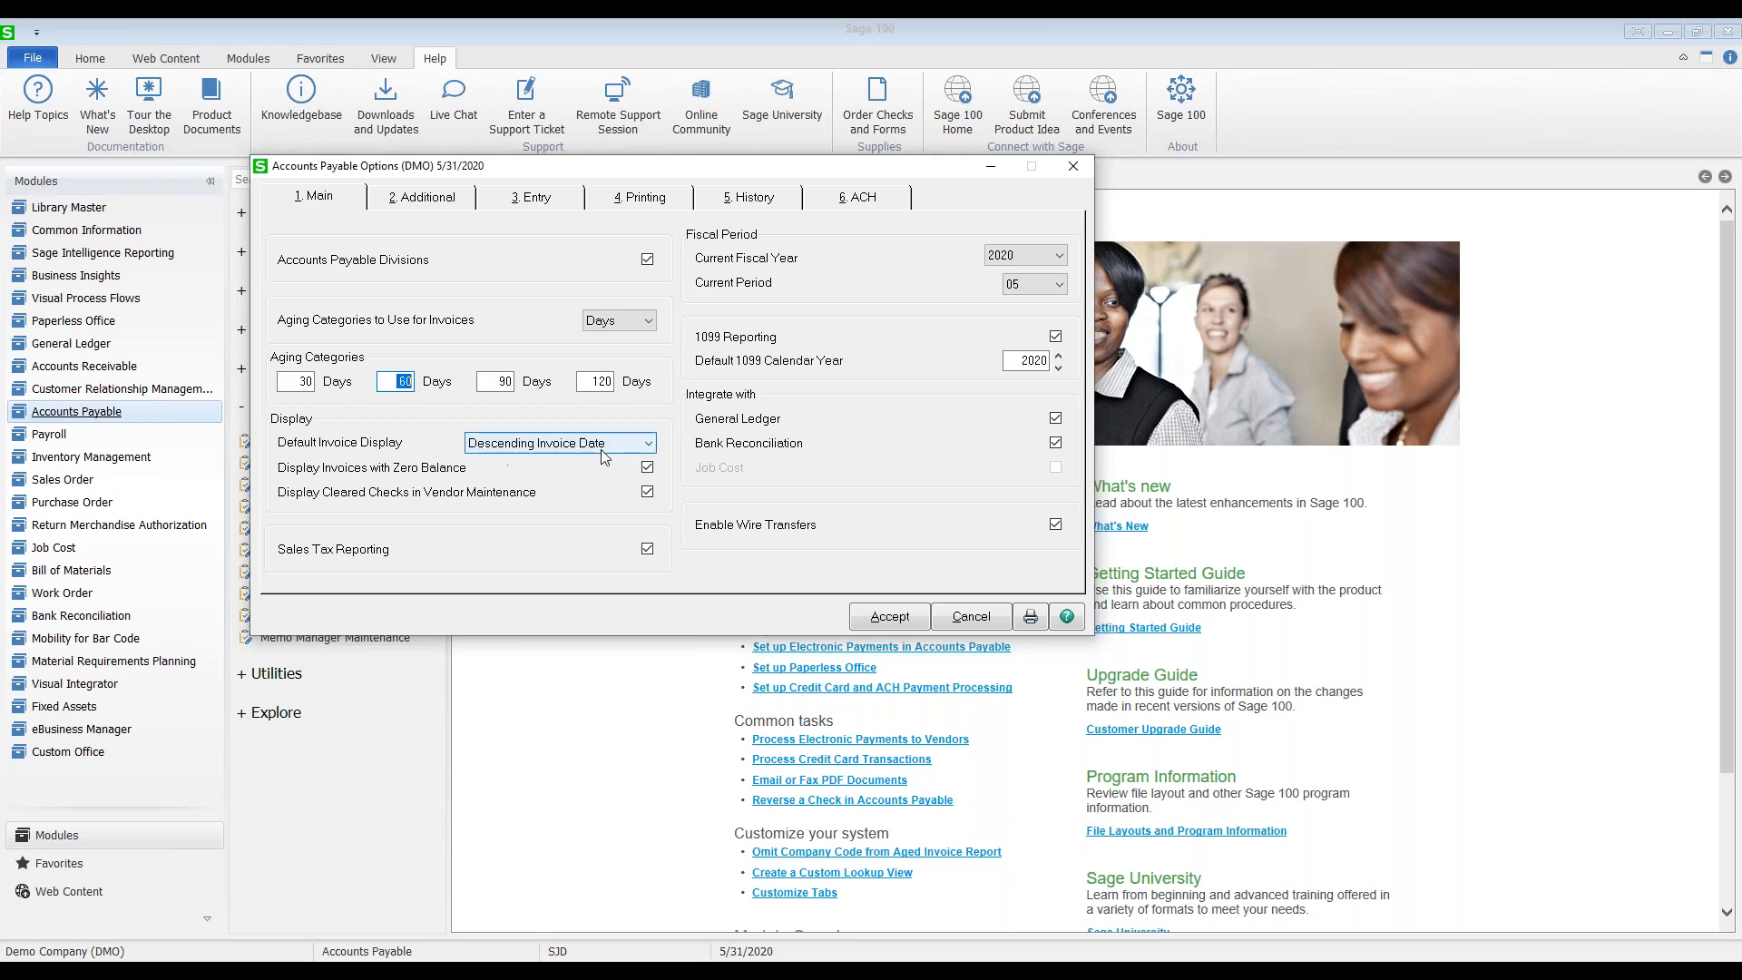
left_click(629, 445)
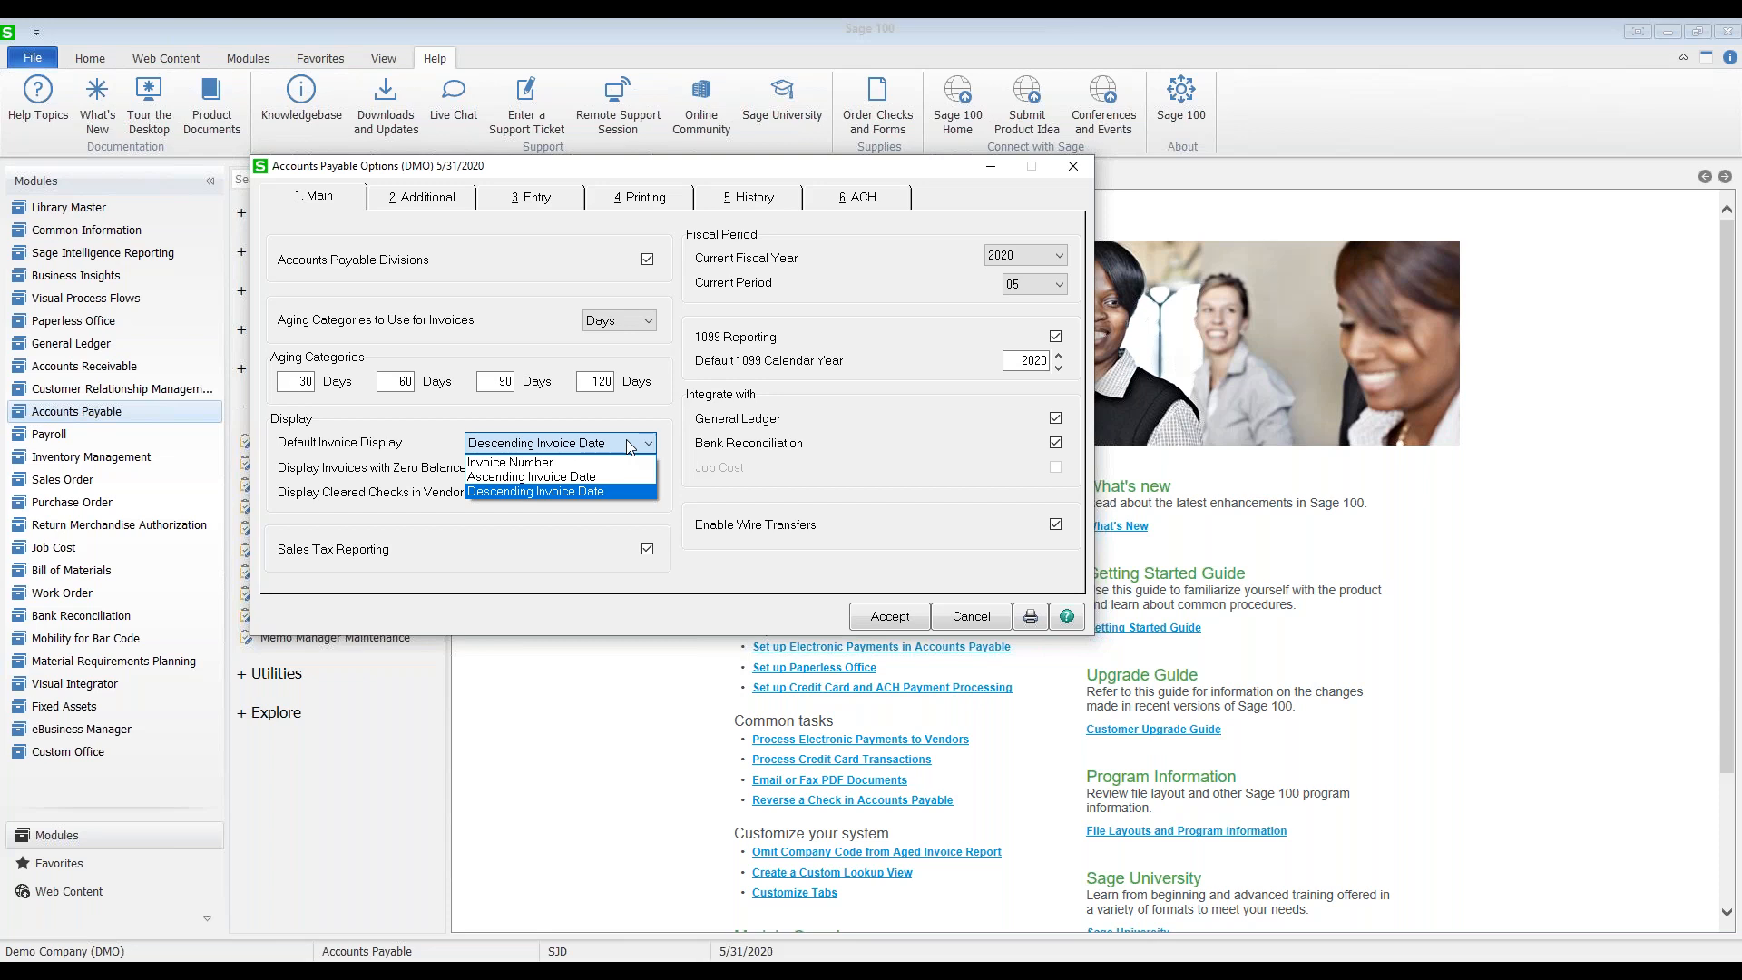
left_click(581, 490)
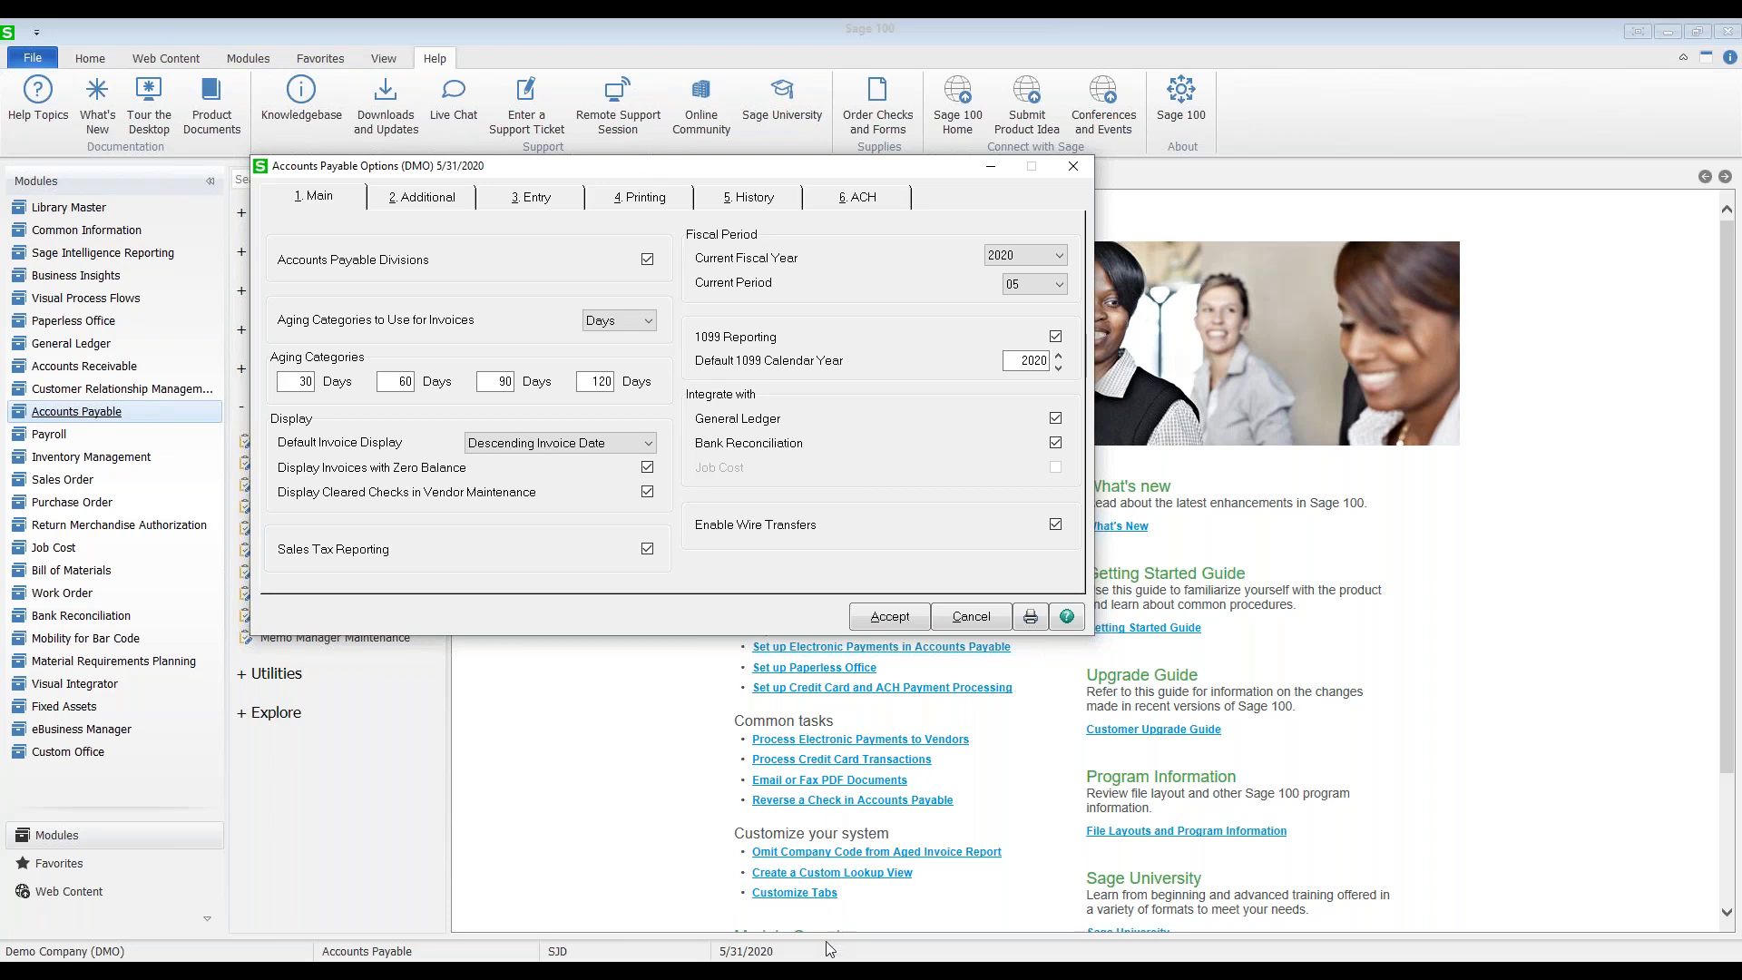
mouse_move(823, 972)
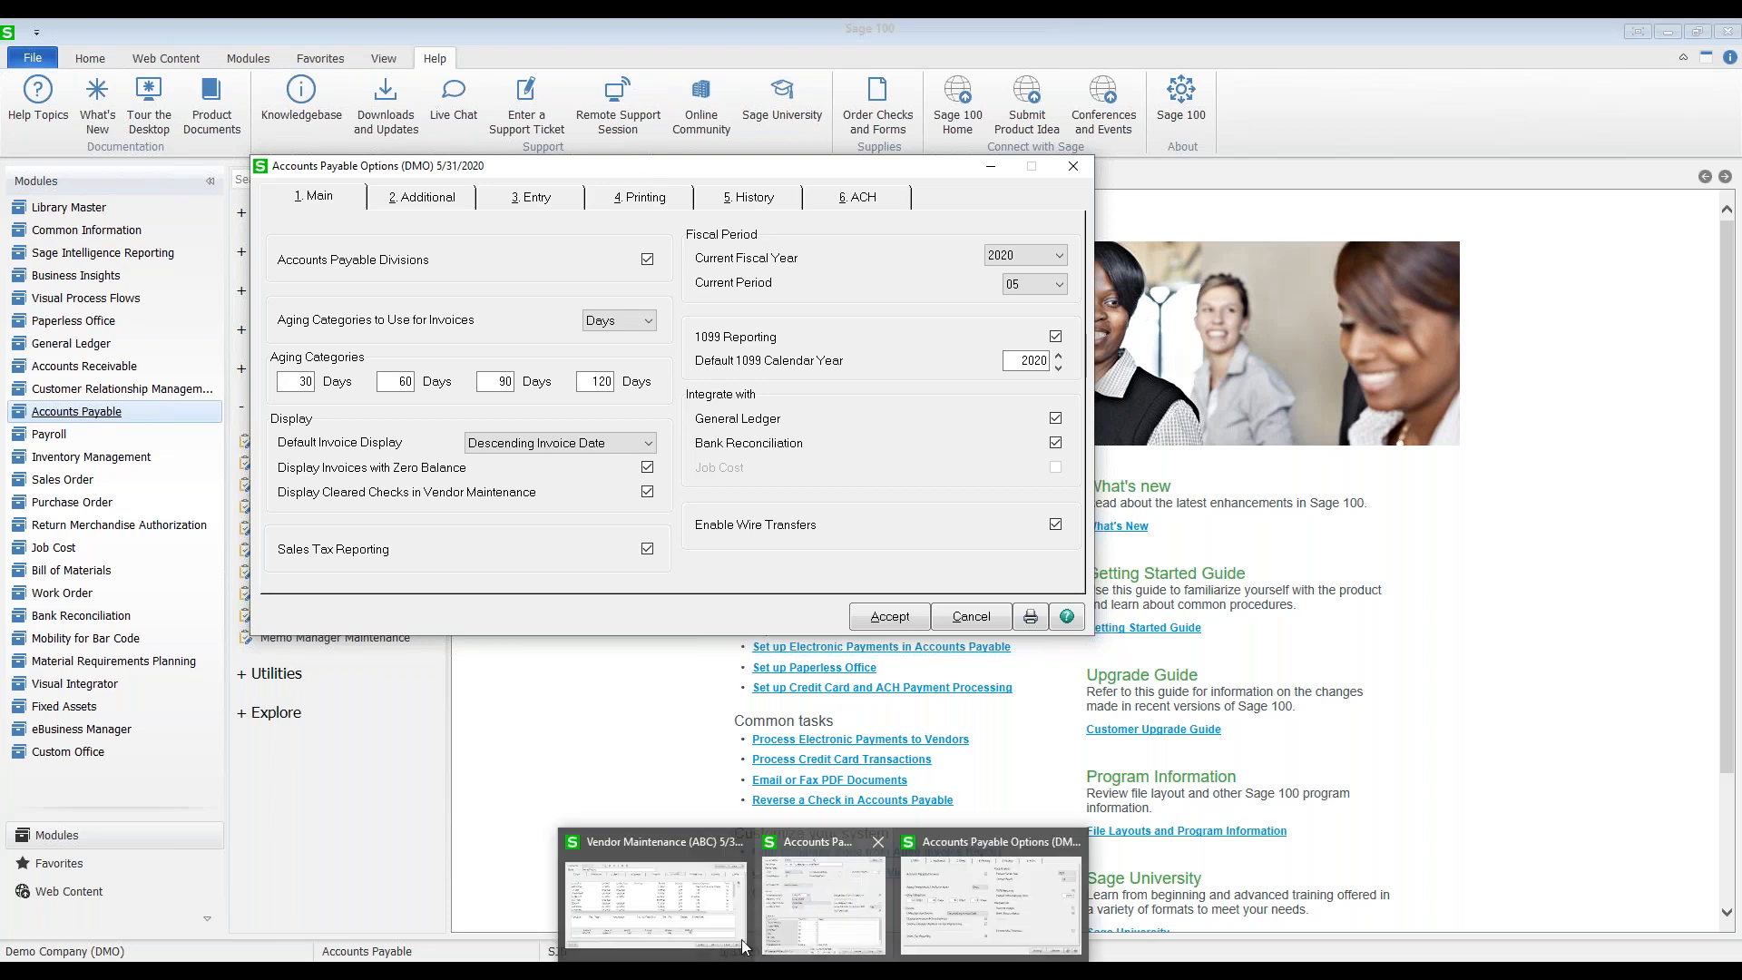
left_click(686, 903)
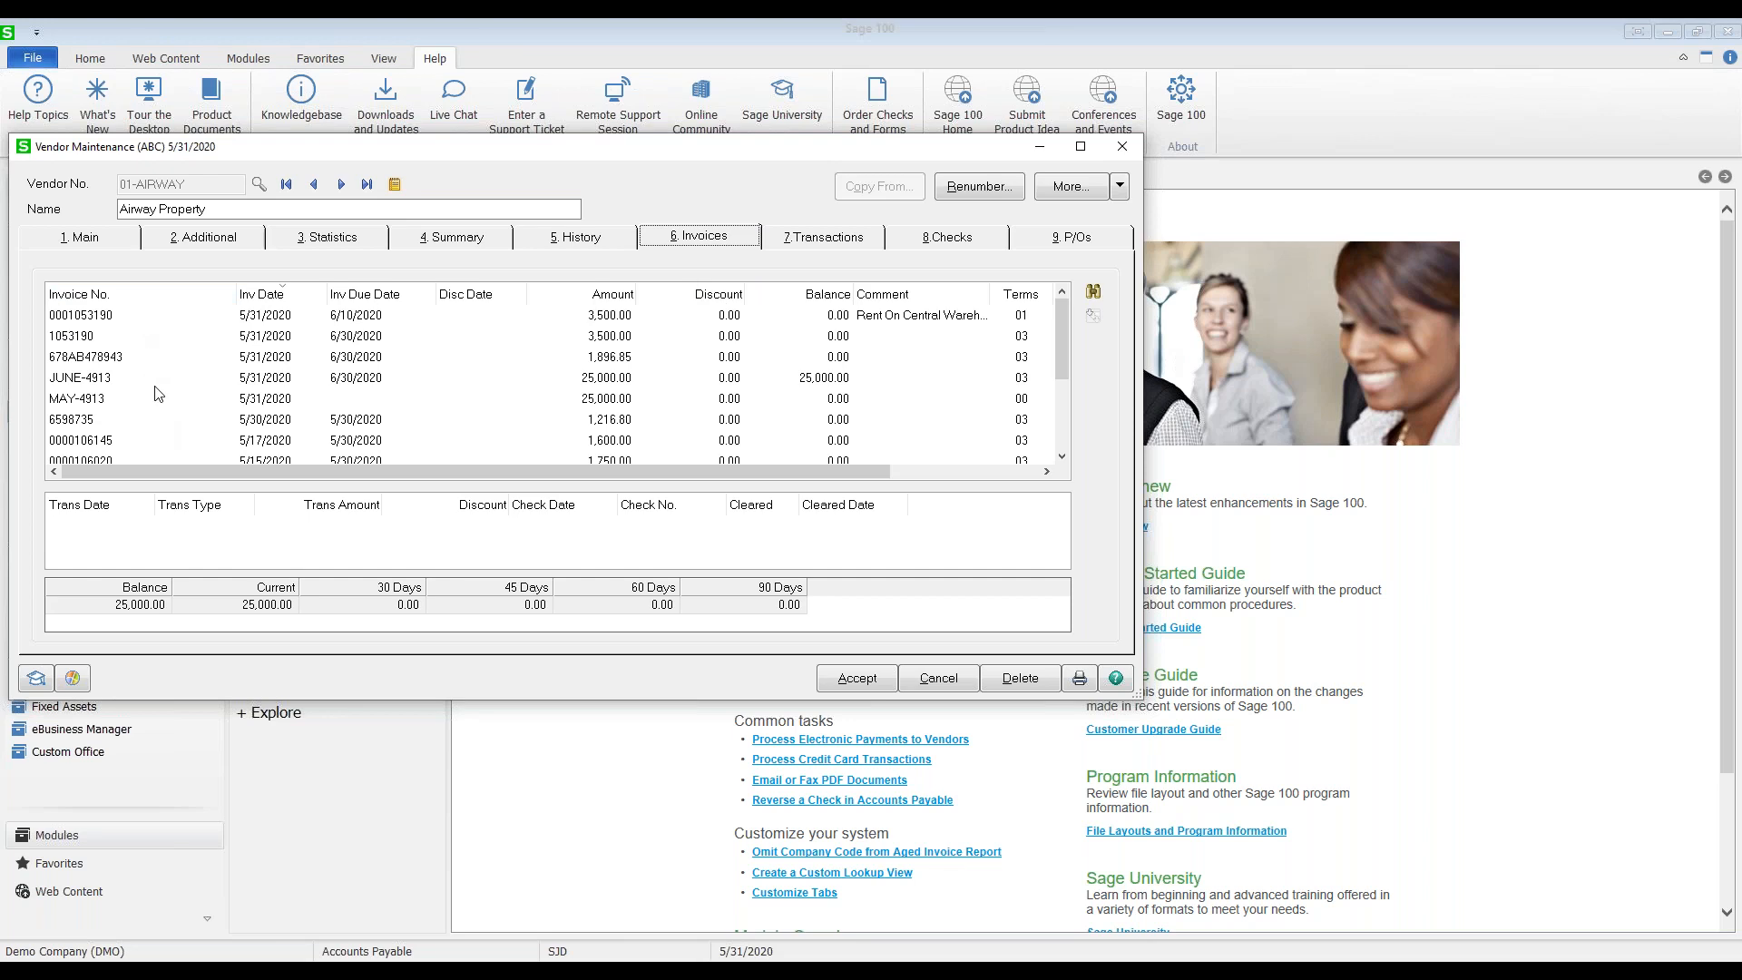
left_click(1061, 456)
left_click(1061, 456)
left_click(1062, 456)
left_click(1061, 456)
left_click(1061, 456)
scroll(1063, 399, "up", 2)
left_click(1040, 149)
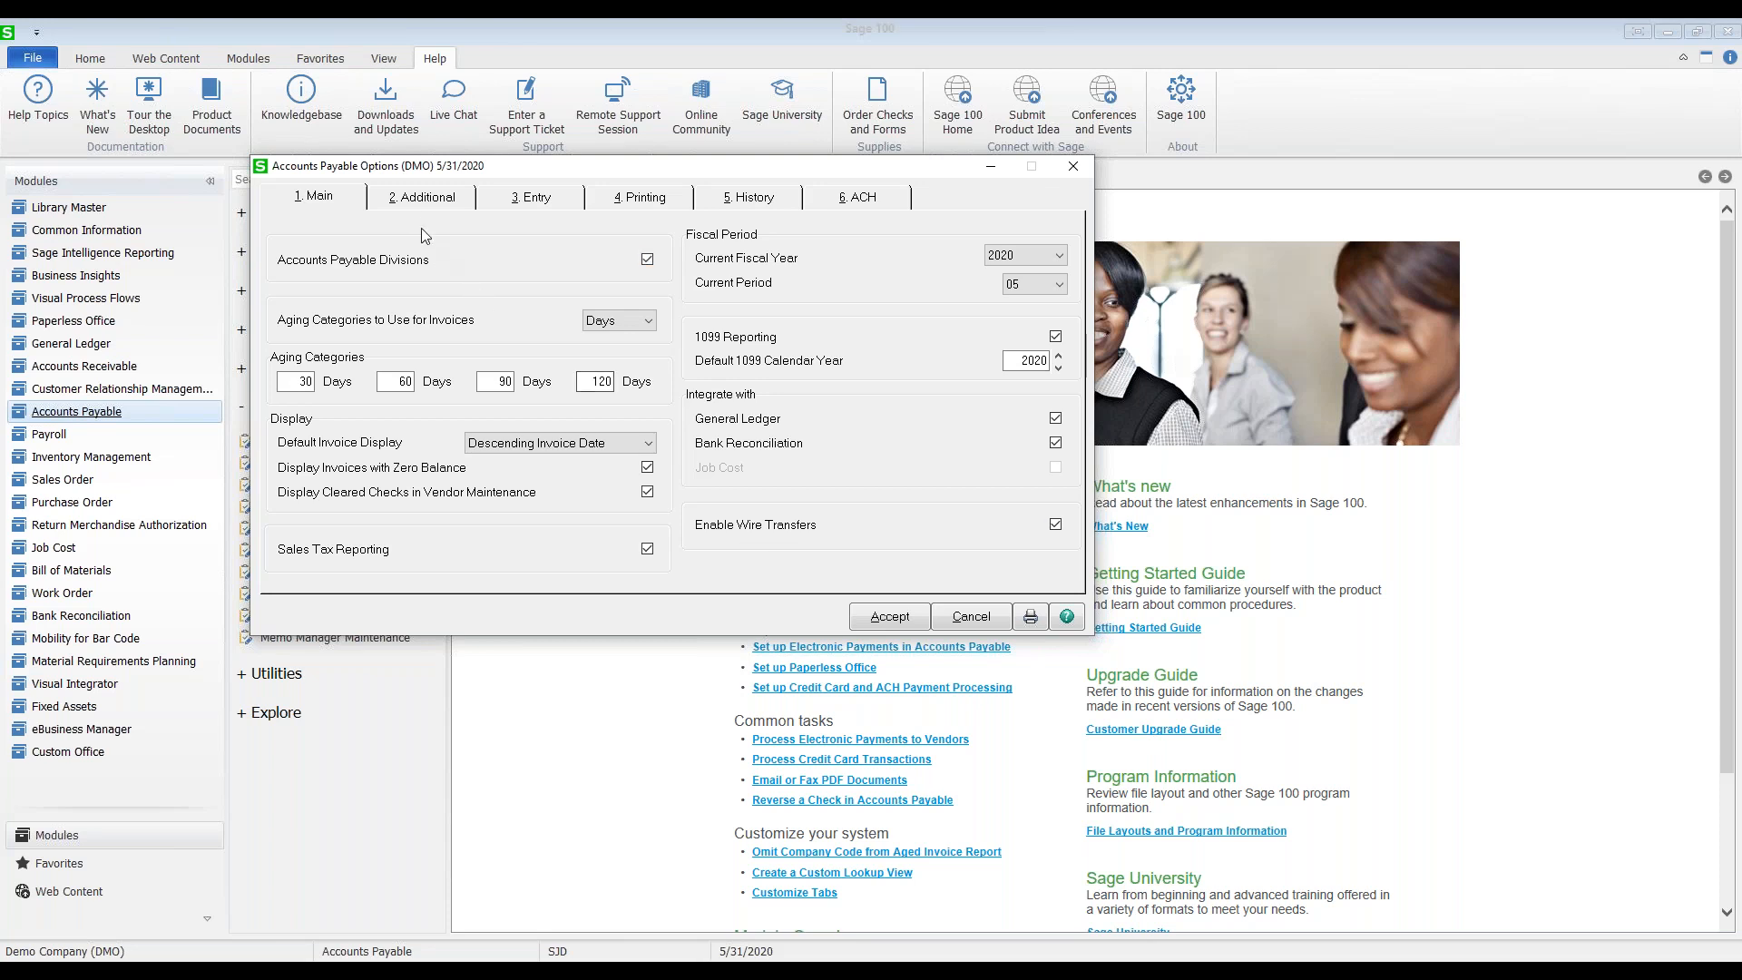
Step: Show the Additional options: paid invoices retained 99 days, discounts recorded as Earned
left_click(413, 202)
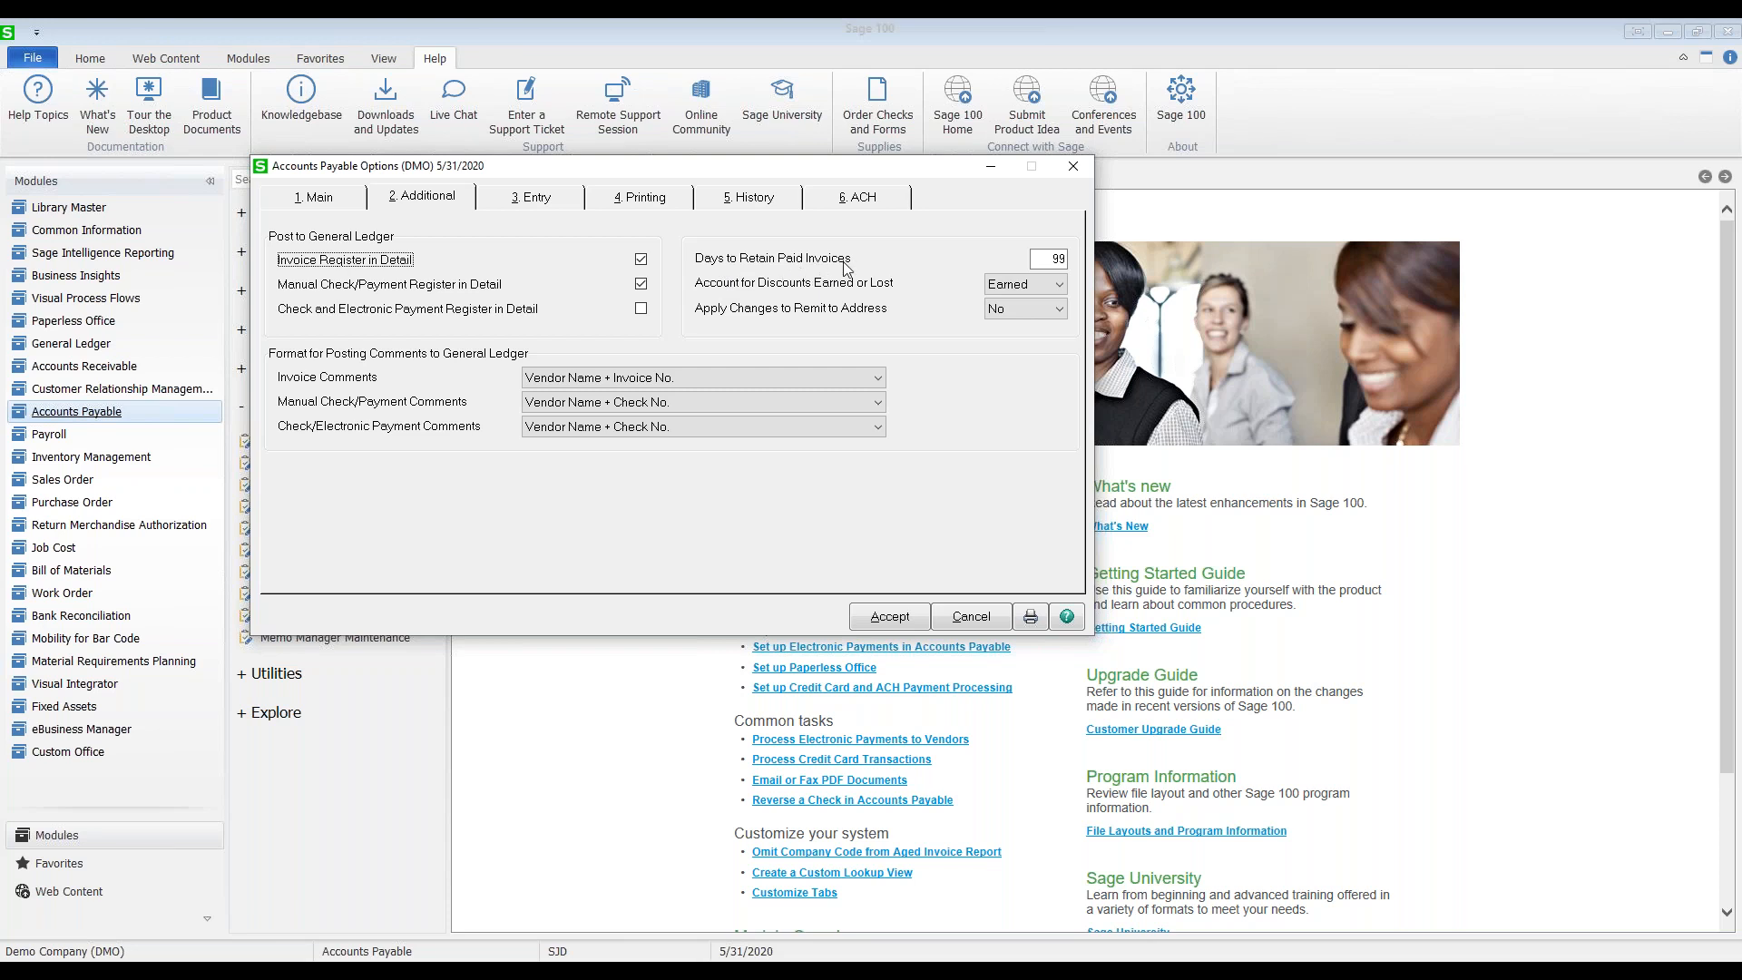
Step: Enter 9 for Days to Retain Paid Invoices, then minimize the vendor record behind the options
left_click(1040, 259)
type("9")
mouse_move(827, 969)
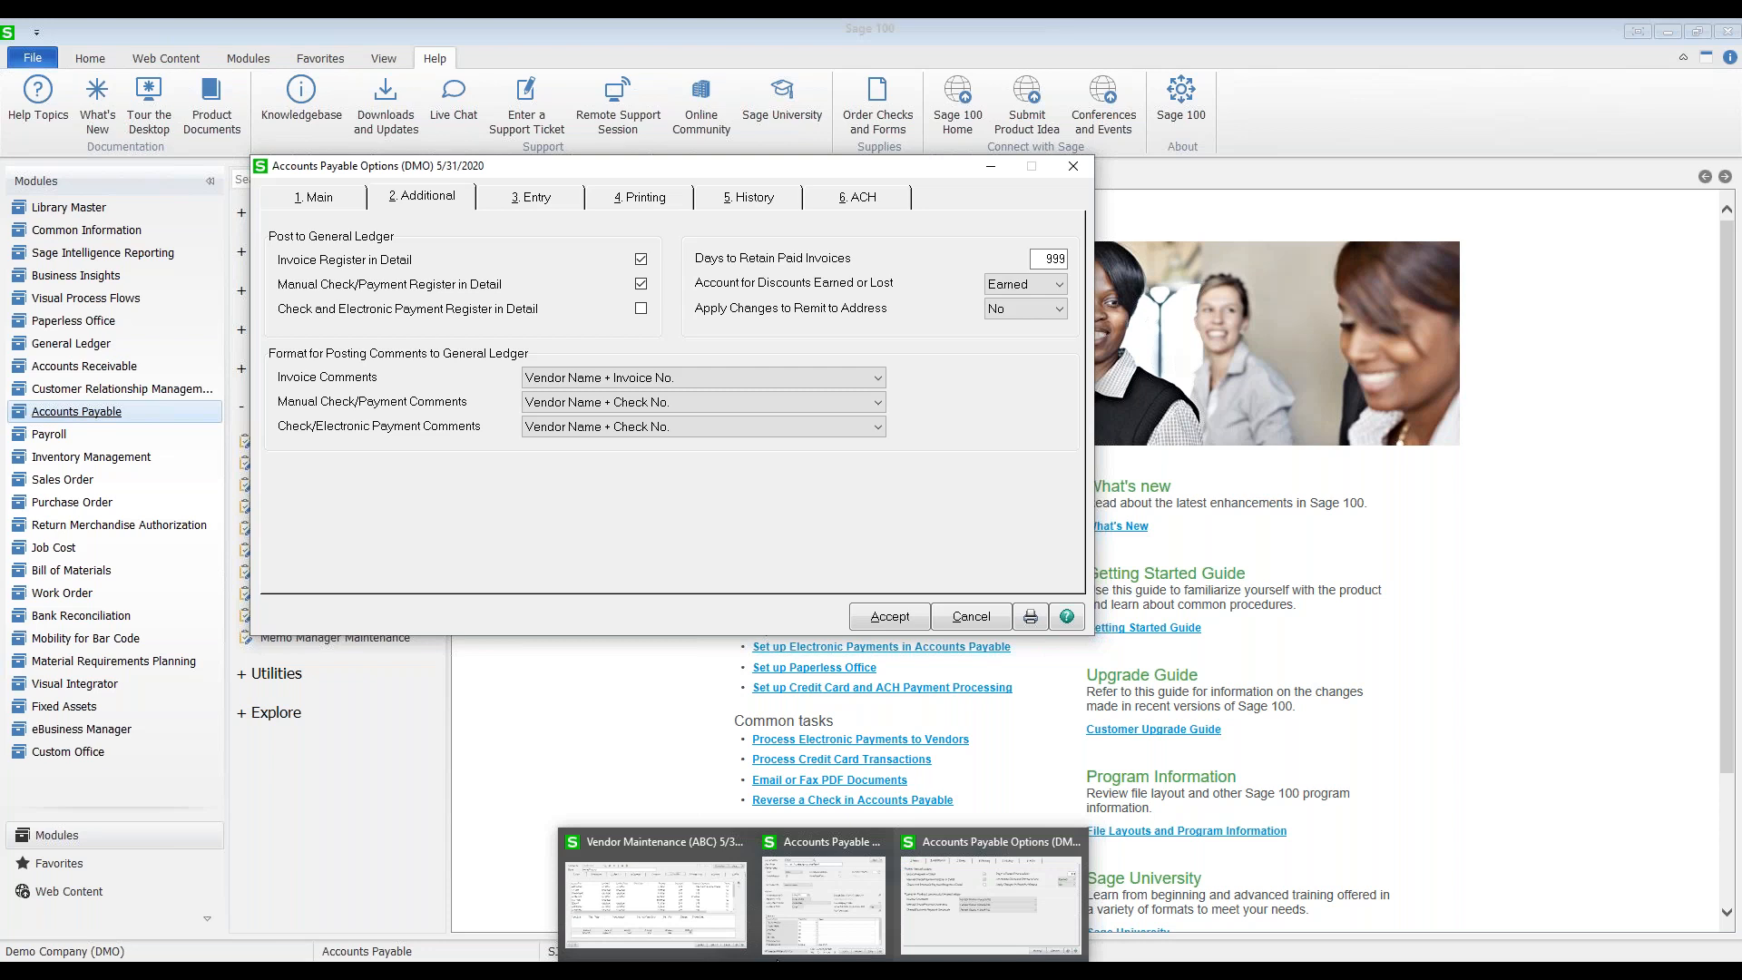
left_click(698, 928)
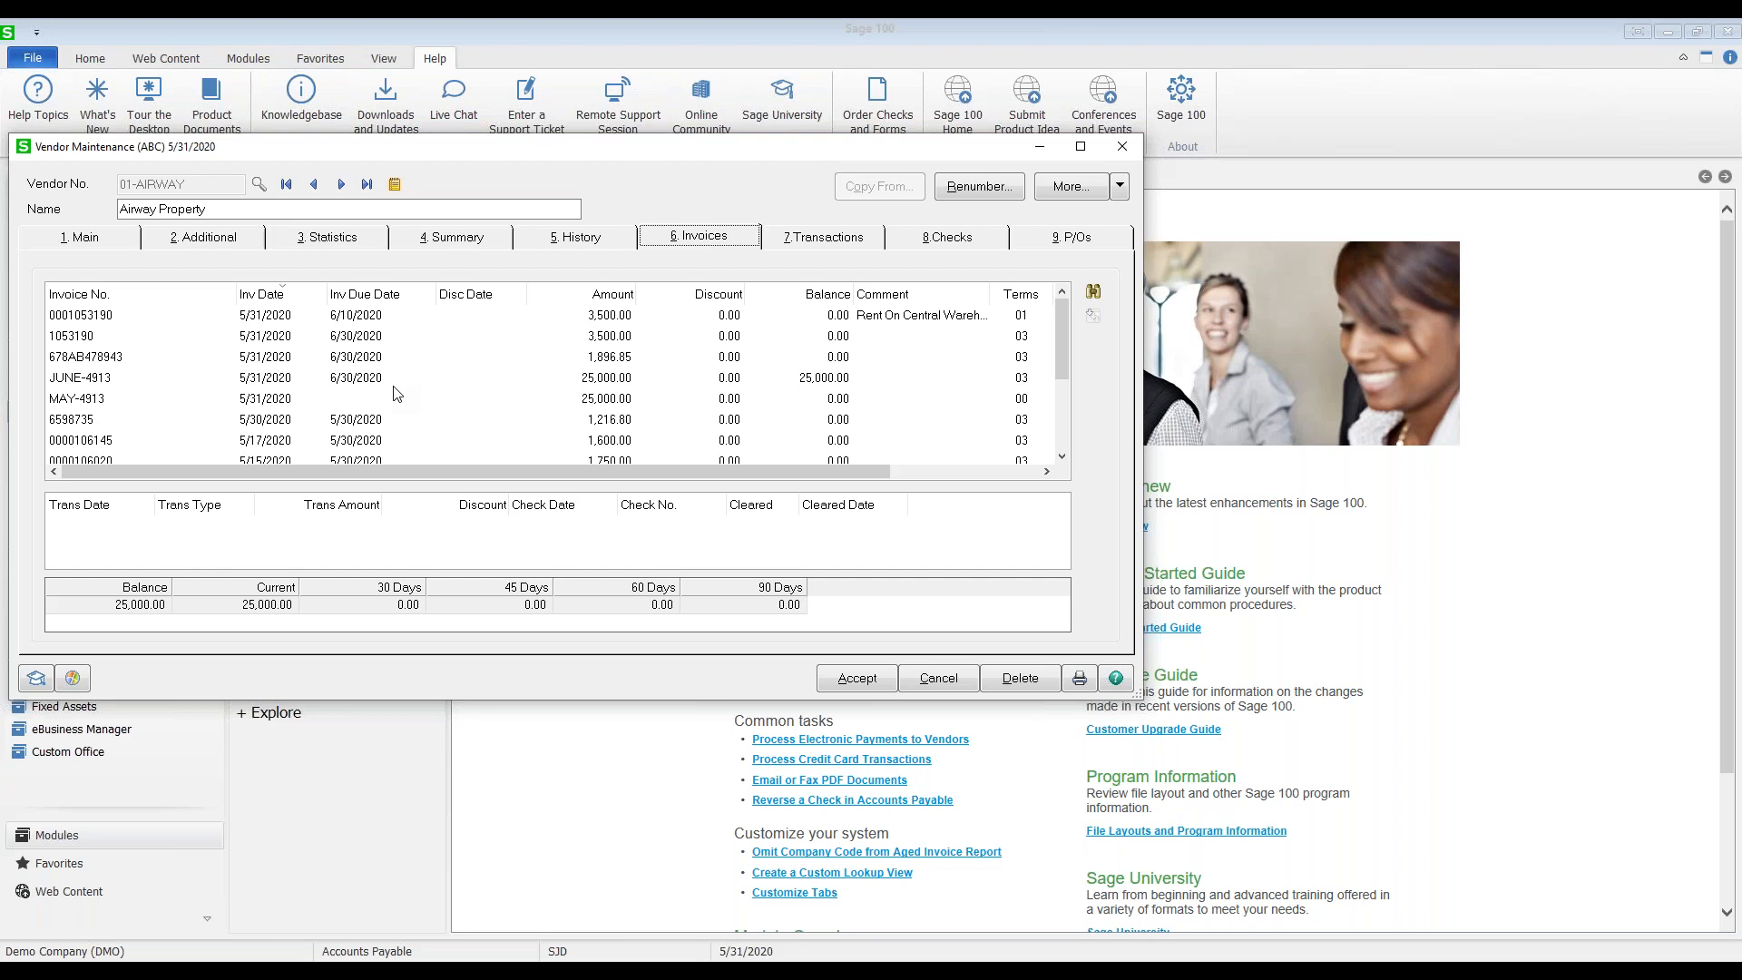
left_click(1040, 156)
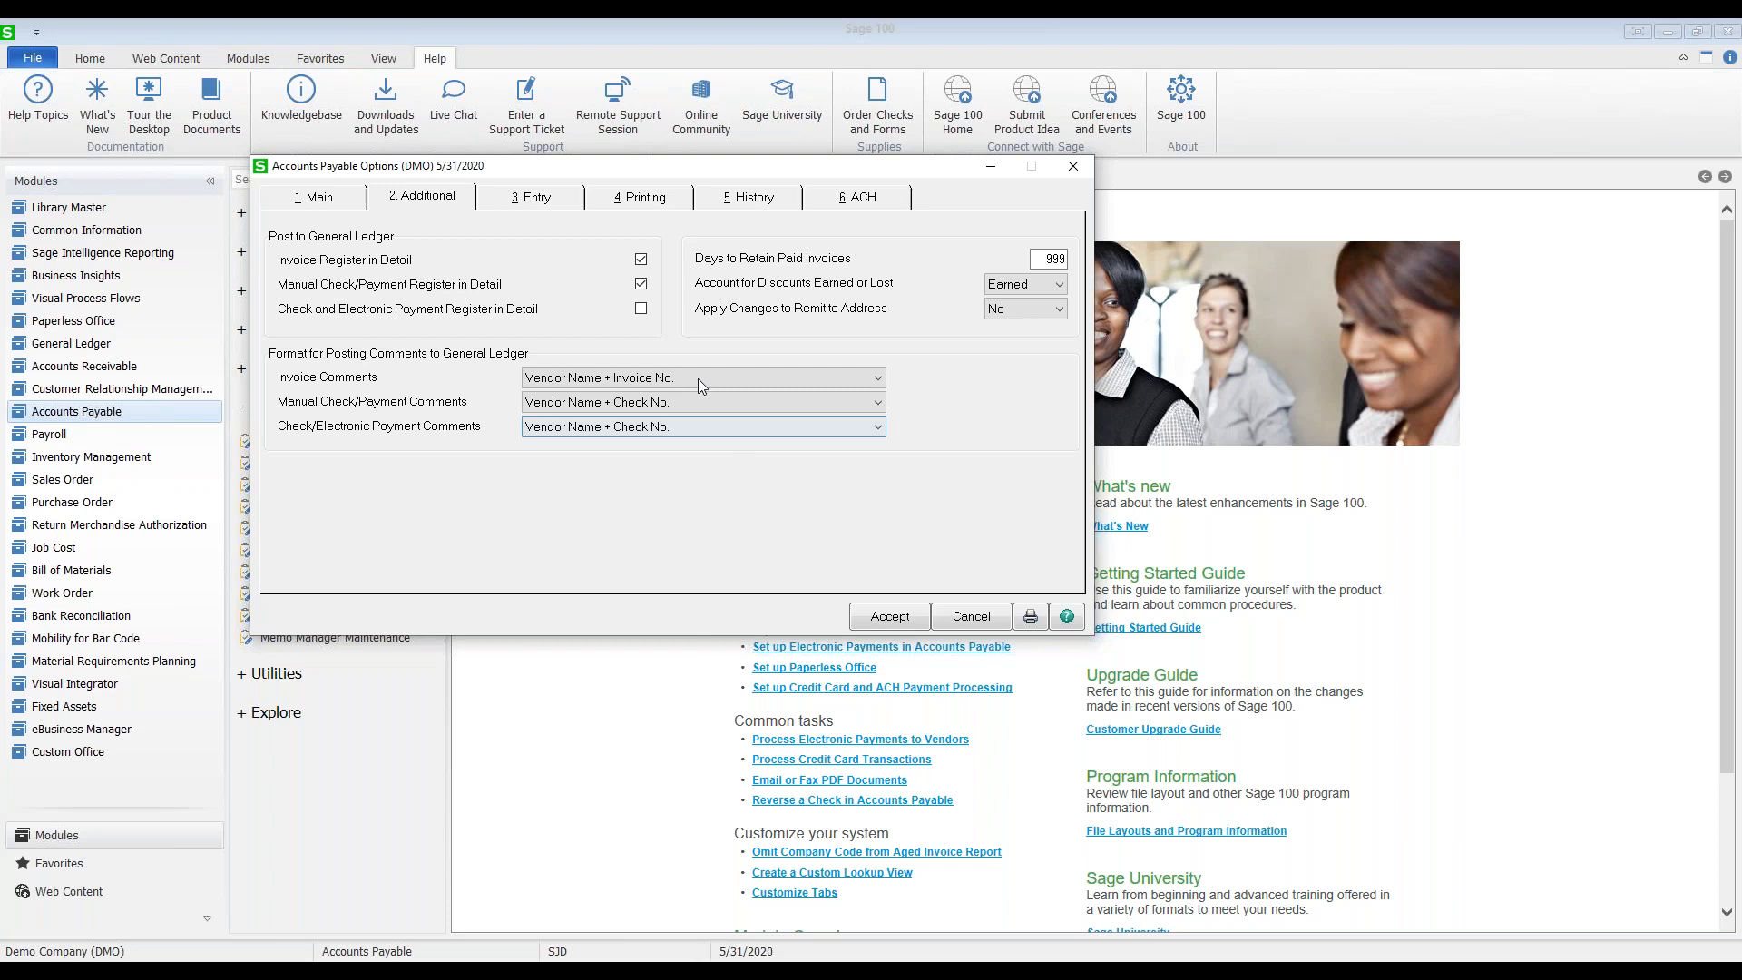
Step: On the Entry tab, attempt to enable invoice batch entry and dismiss the warning, leaving it off
left_click(552, 200)
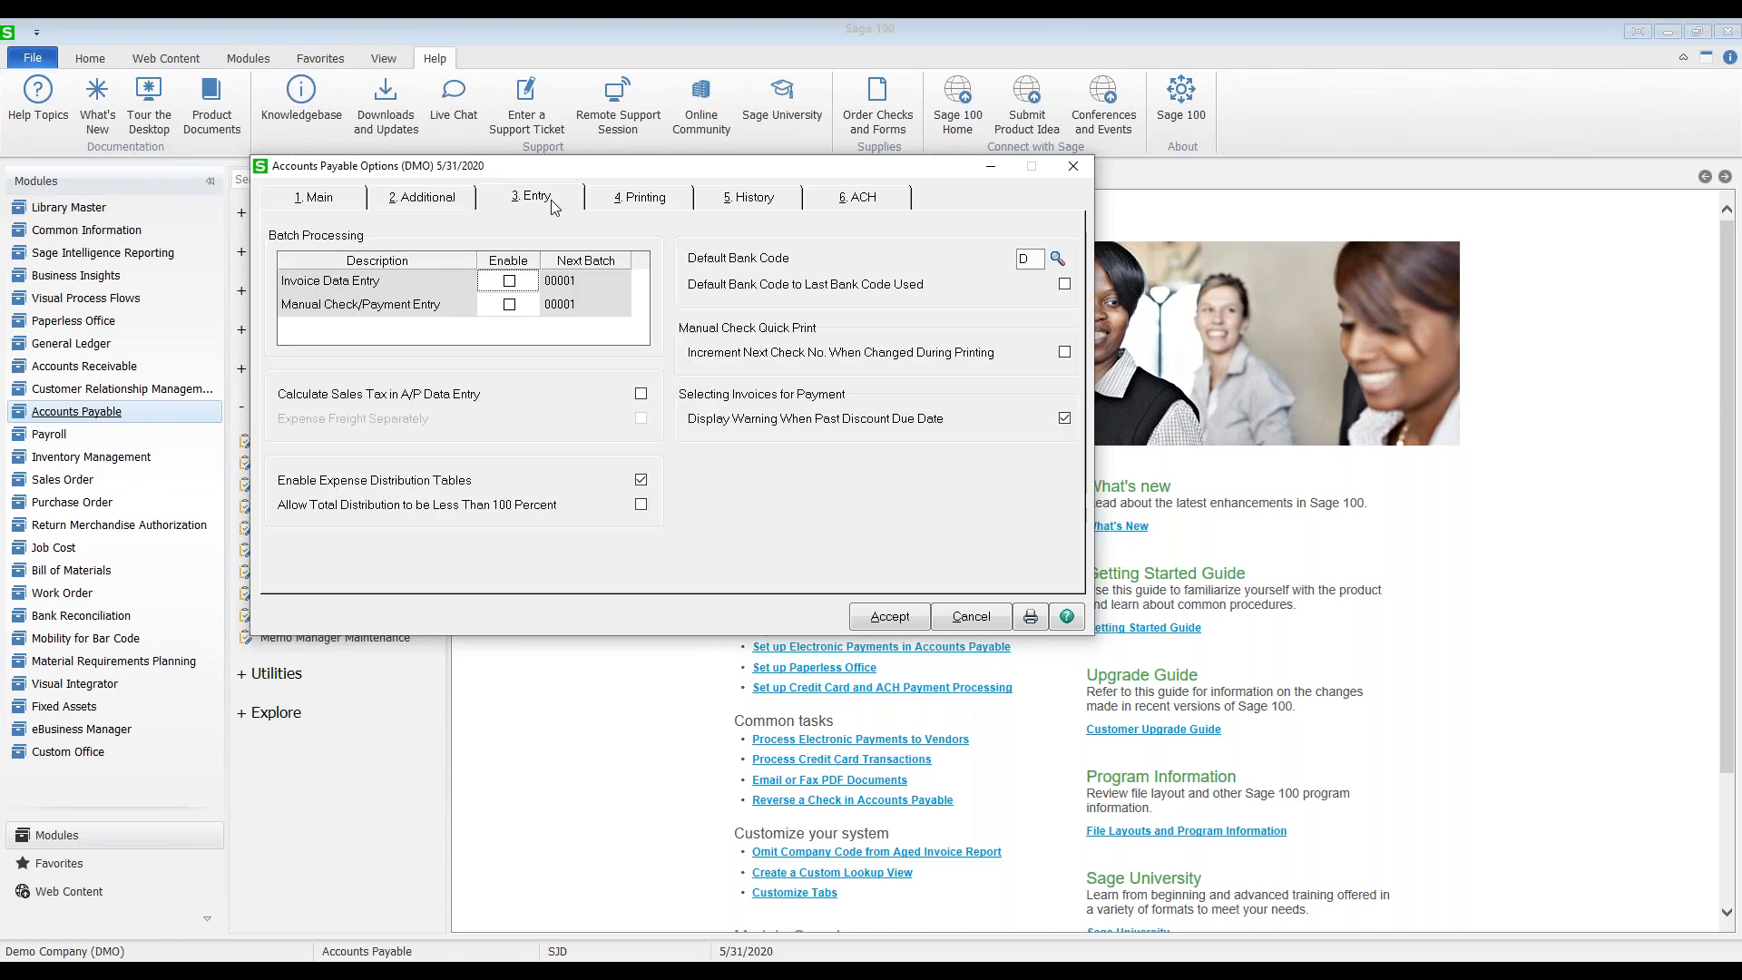
left_click(509, 281)
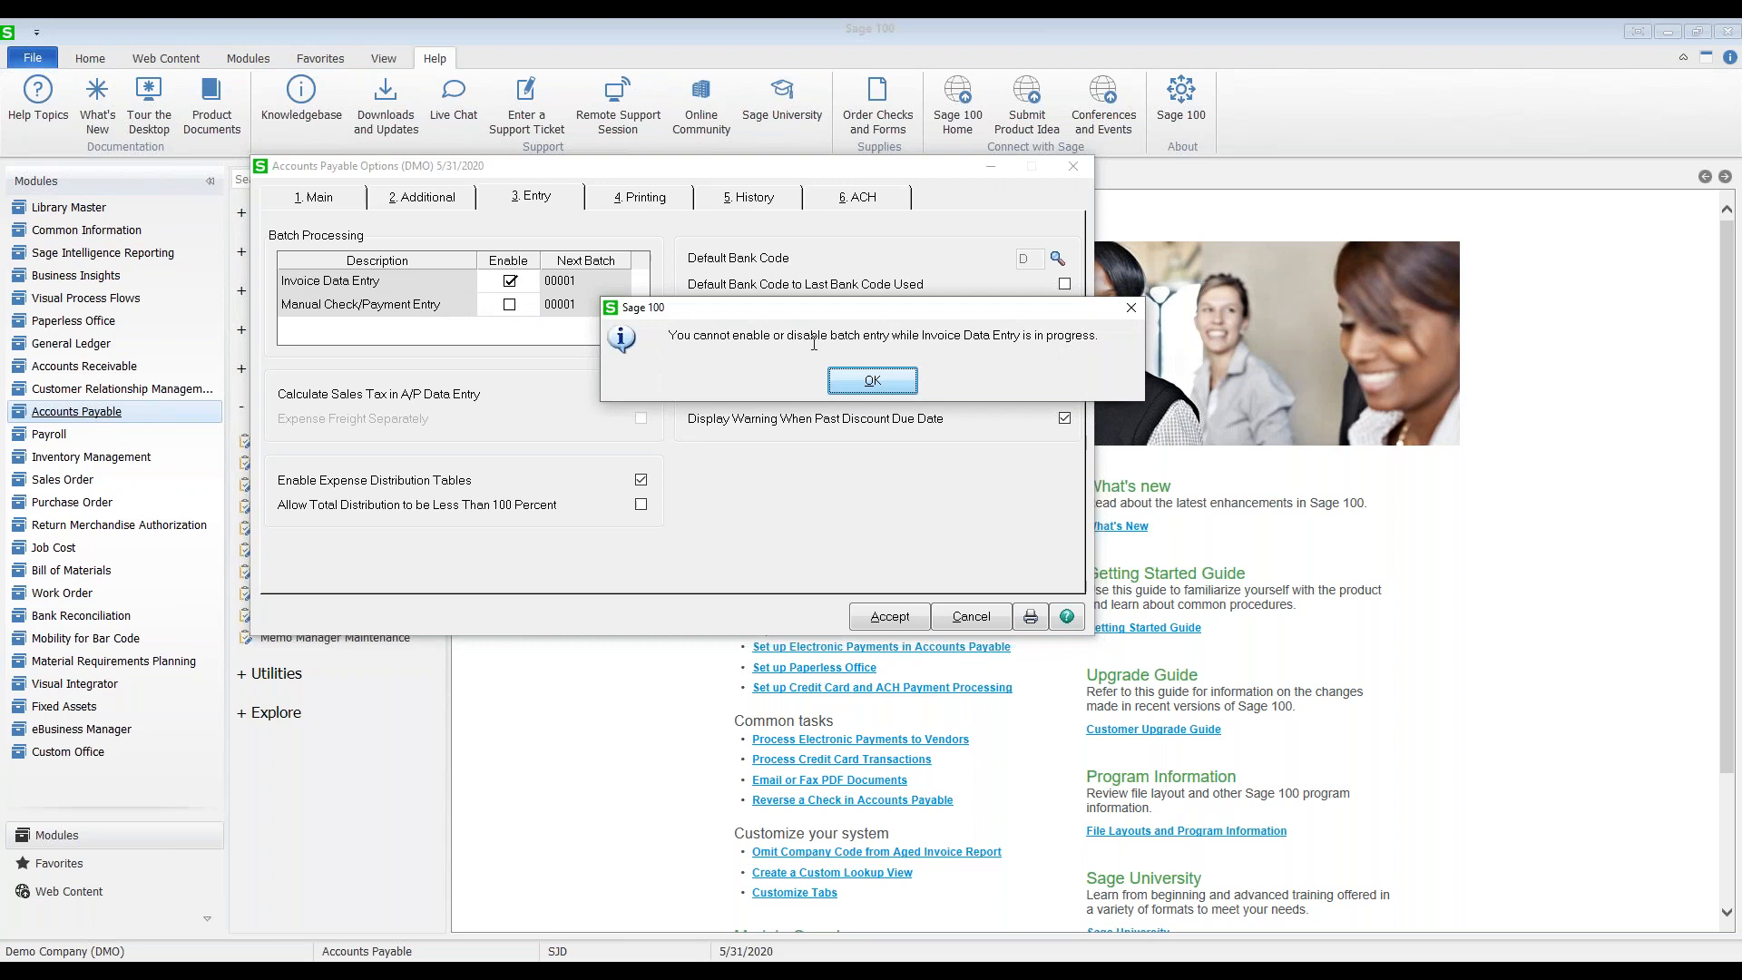
left_click(885, 383)
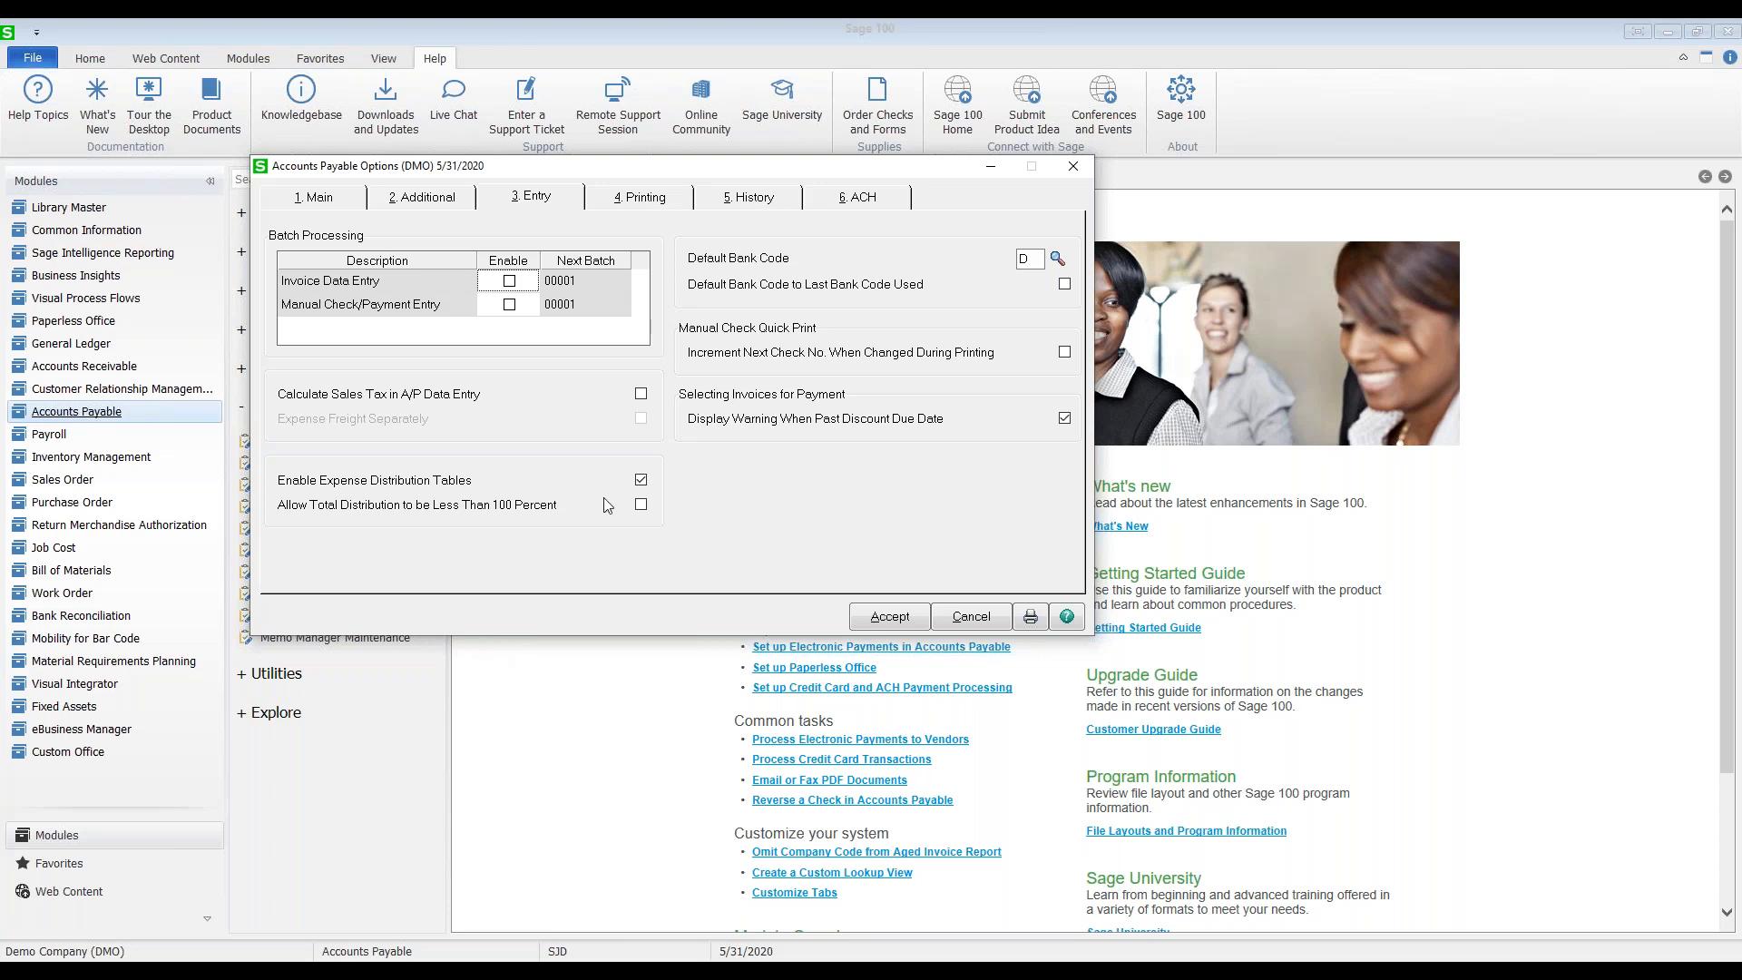
left_click(1029, 265)
left_click(1029, 263)
Step: On the Printing tab, keep Print G/L Account Description set to Partial
left_click(639, 199)
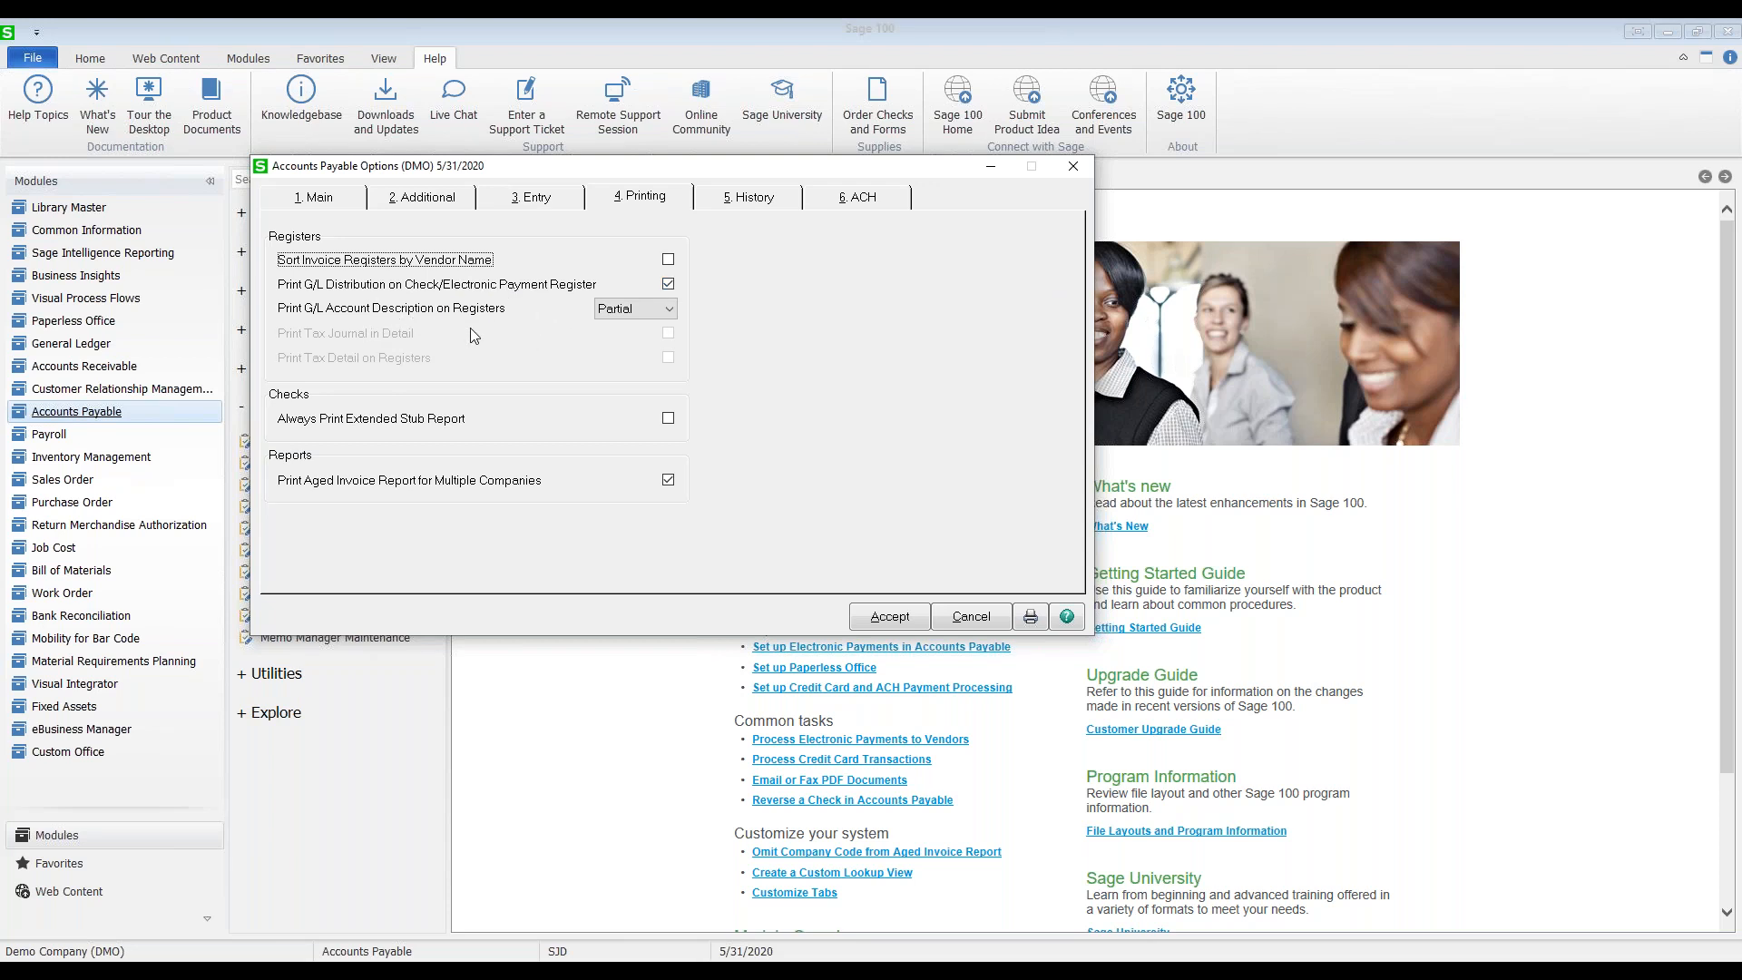
left_click(616, 312)
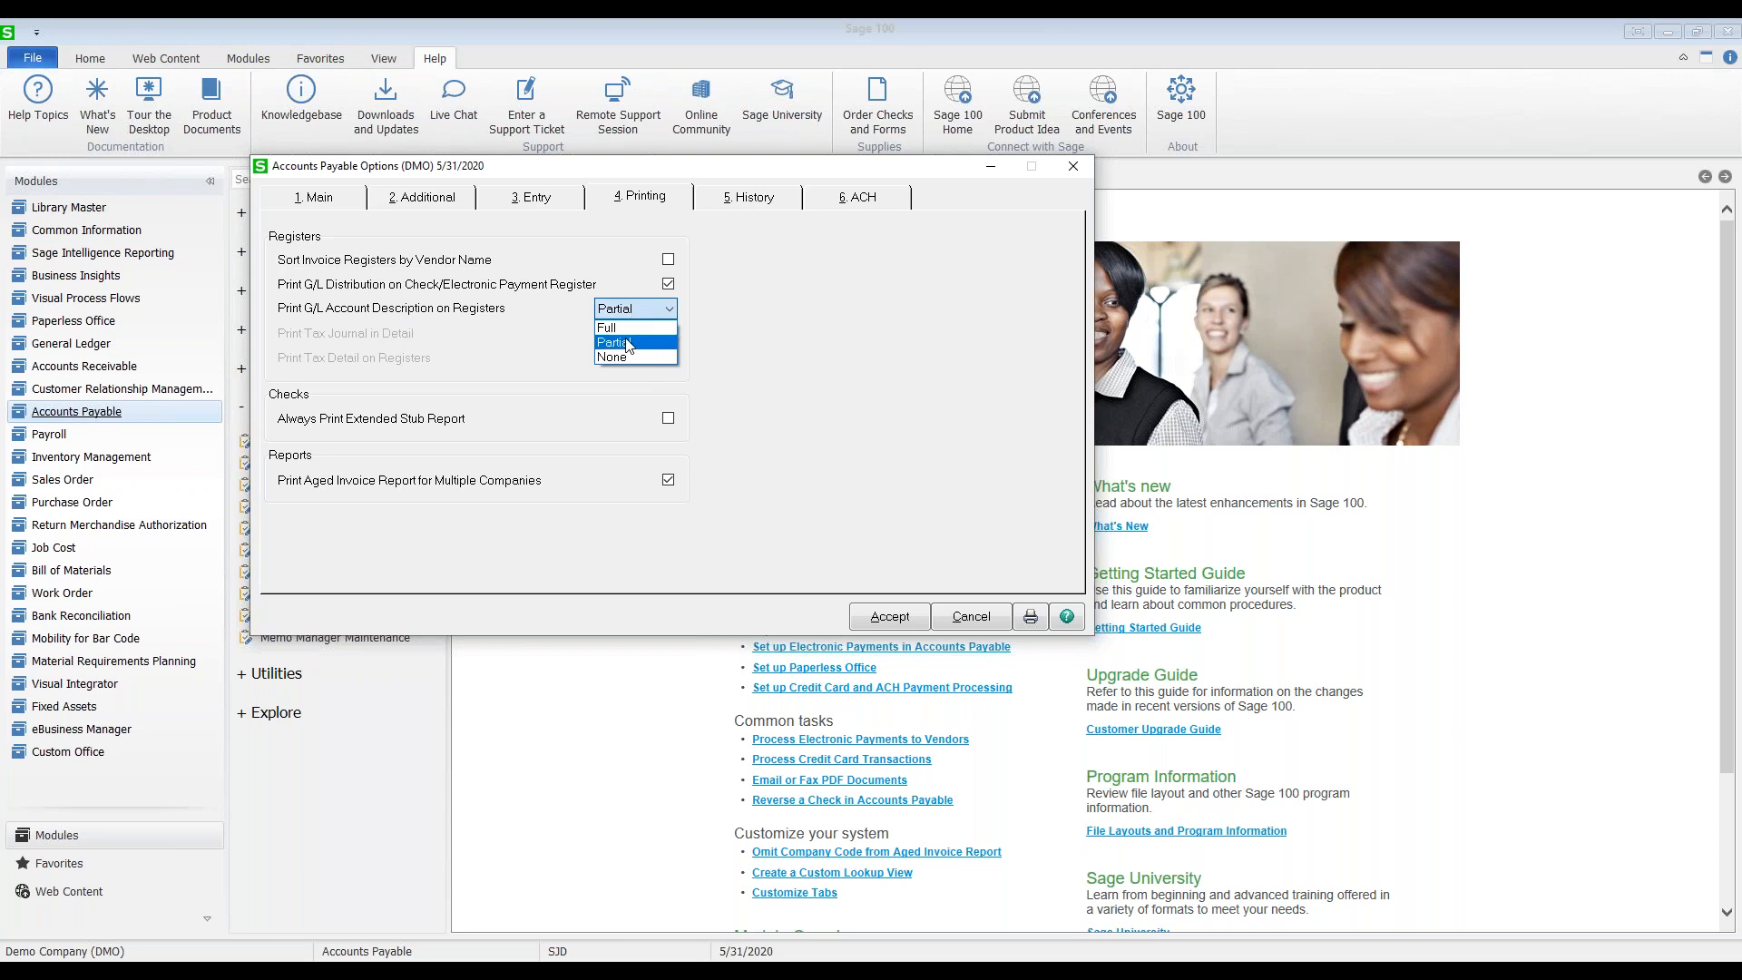
left_click(627, 345)
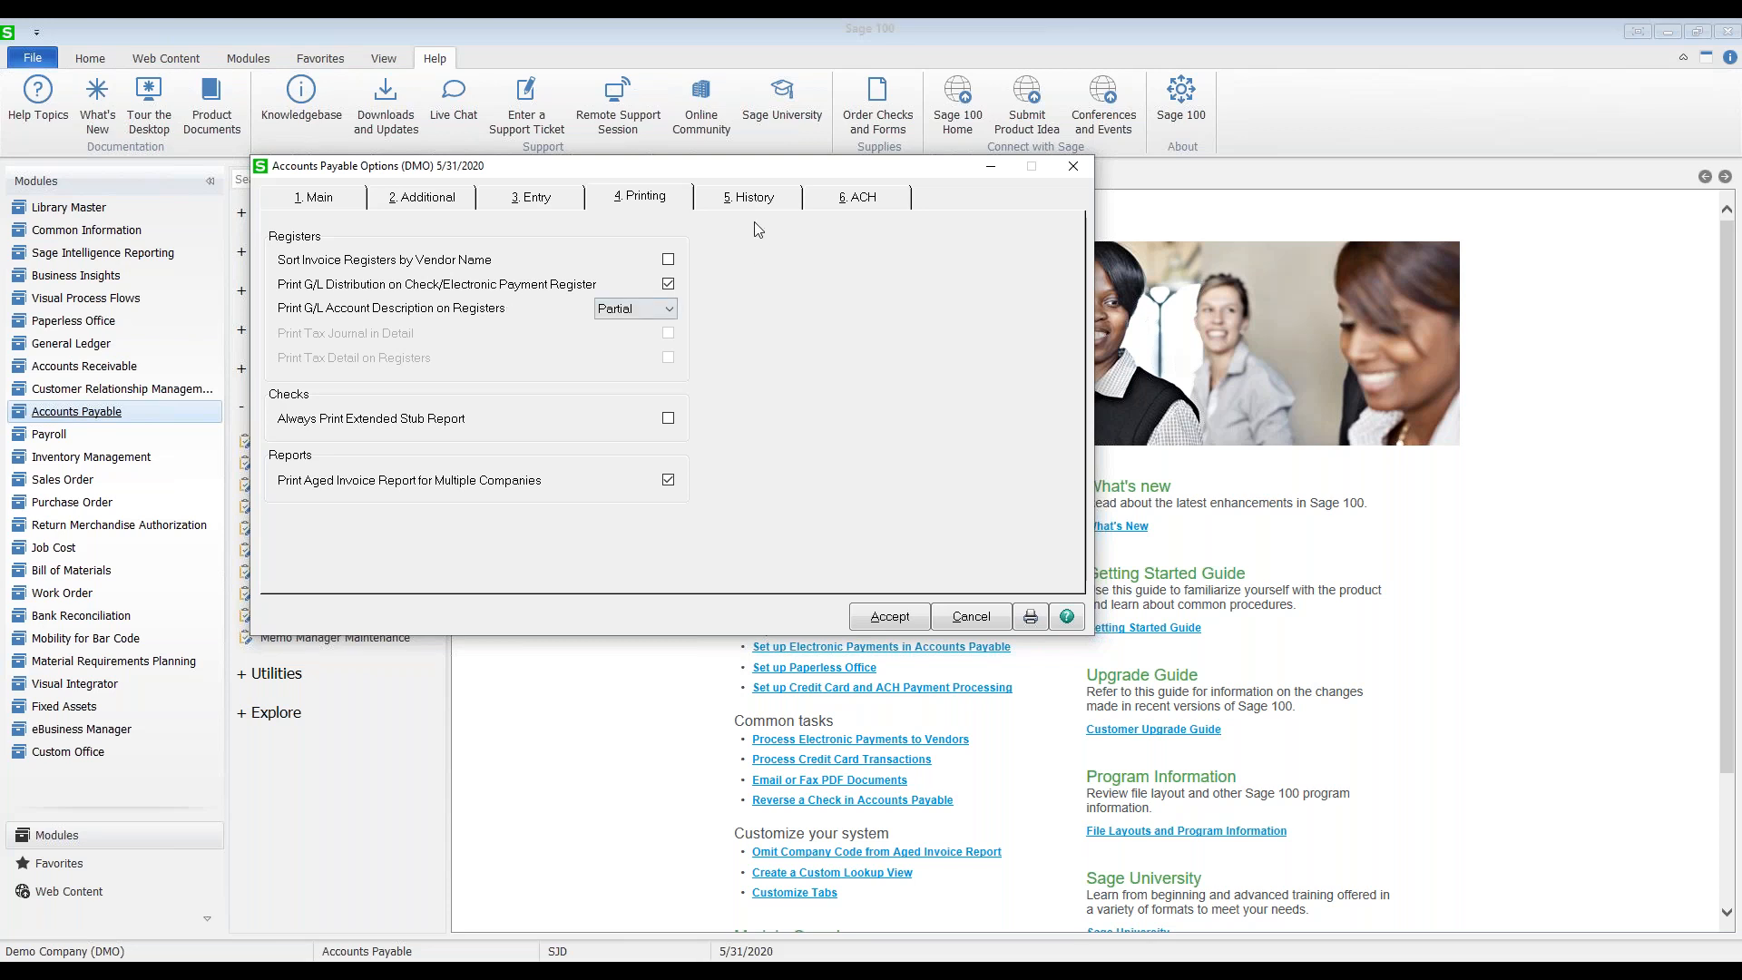
left_click(745, 197)
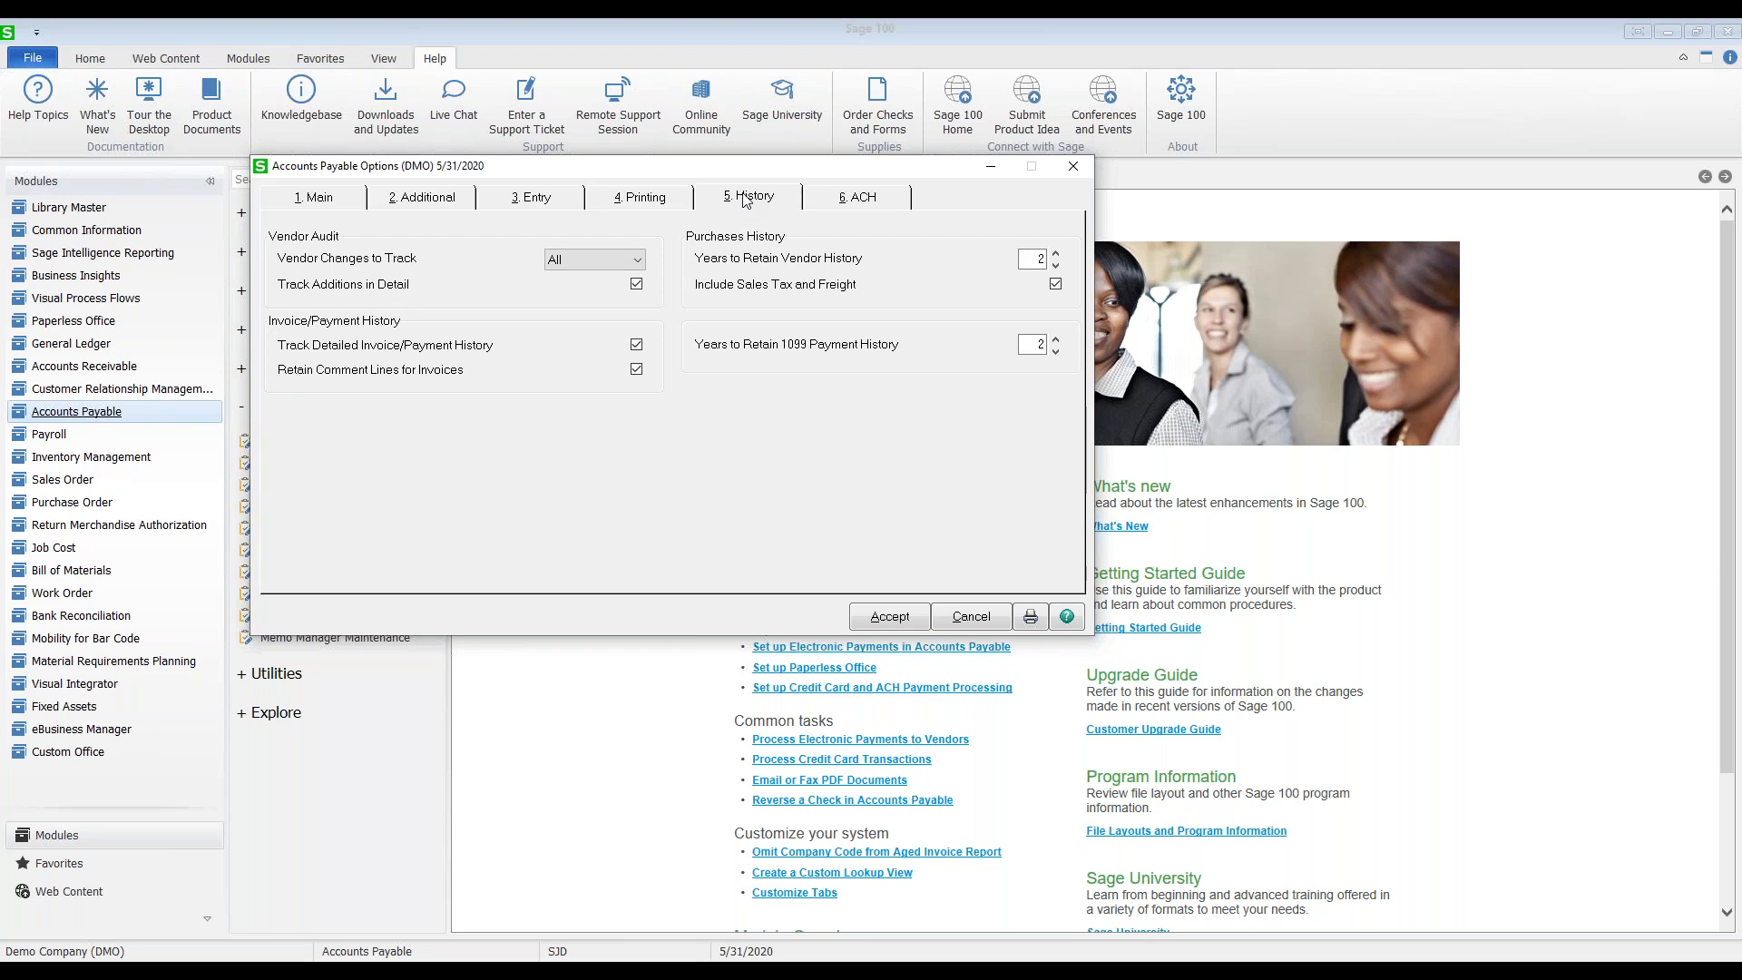
left_click(642, 202)
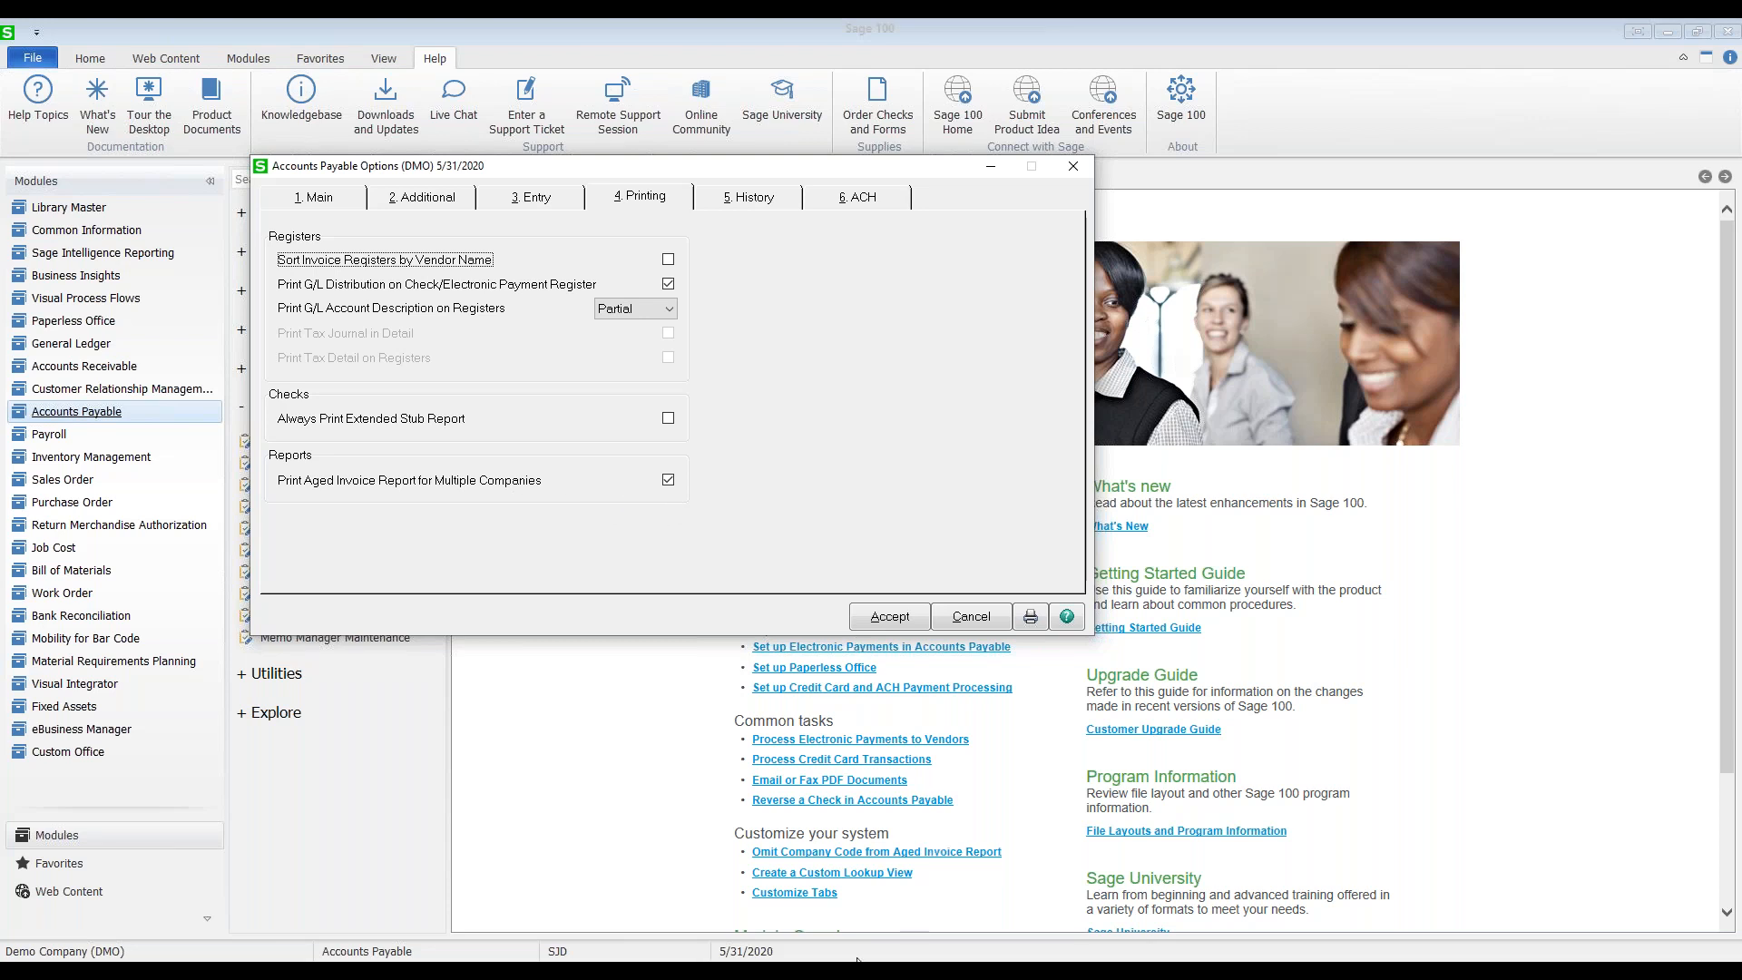
Step: Preview the Aged Invoice Report for companies ABC,EEC as of 5/31/2020, sorted by vendor
mouse_move(856, 960)
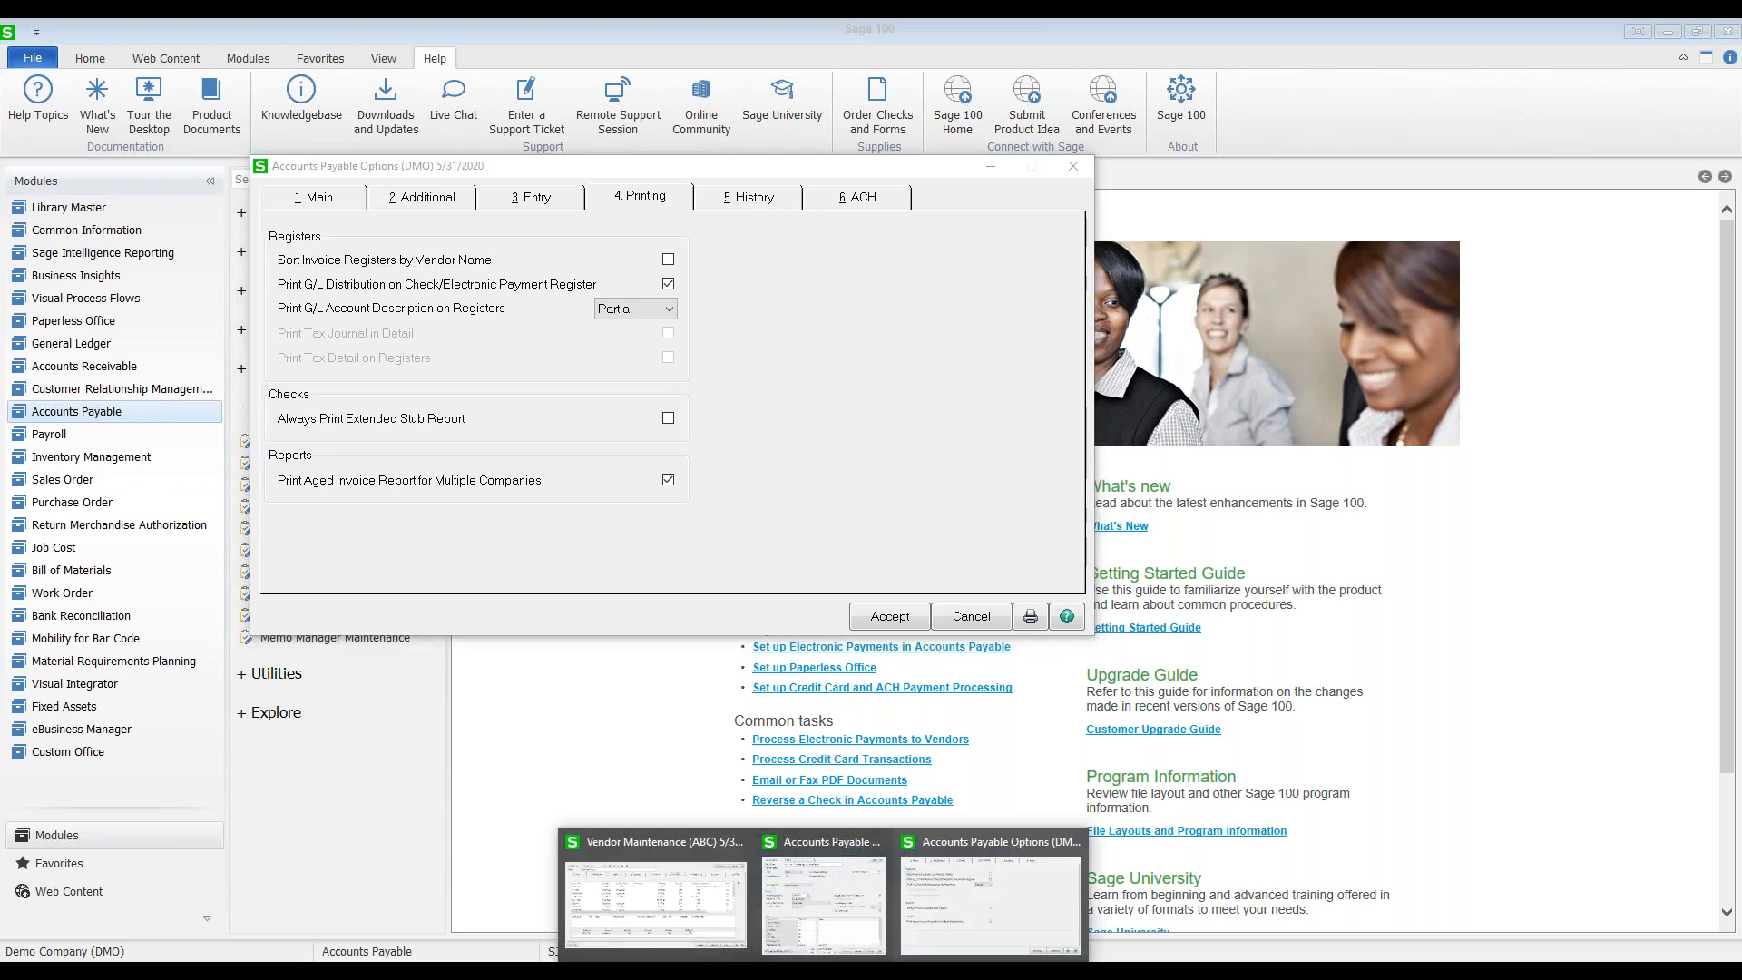
left_click(824, 900)
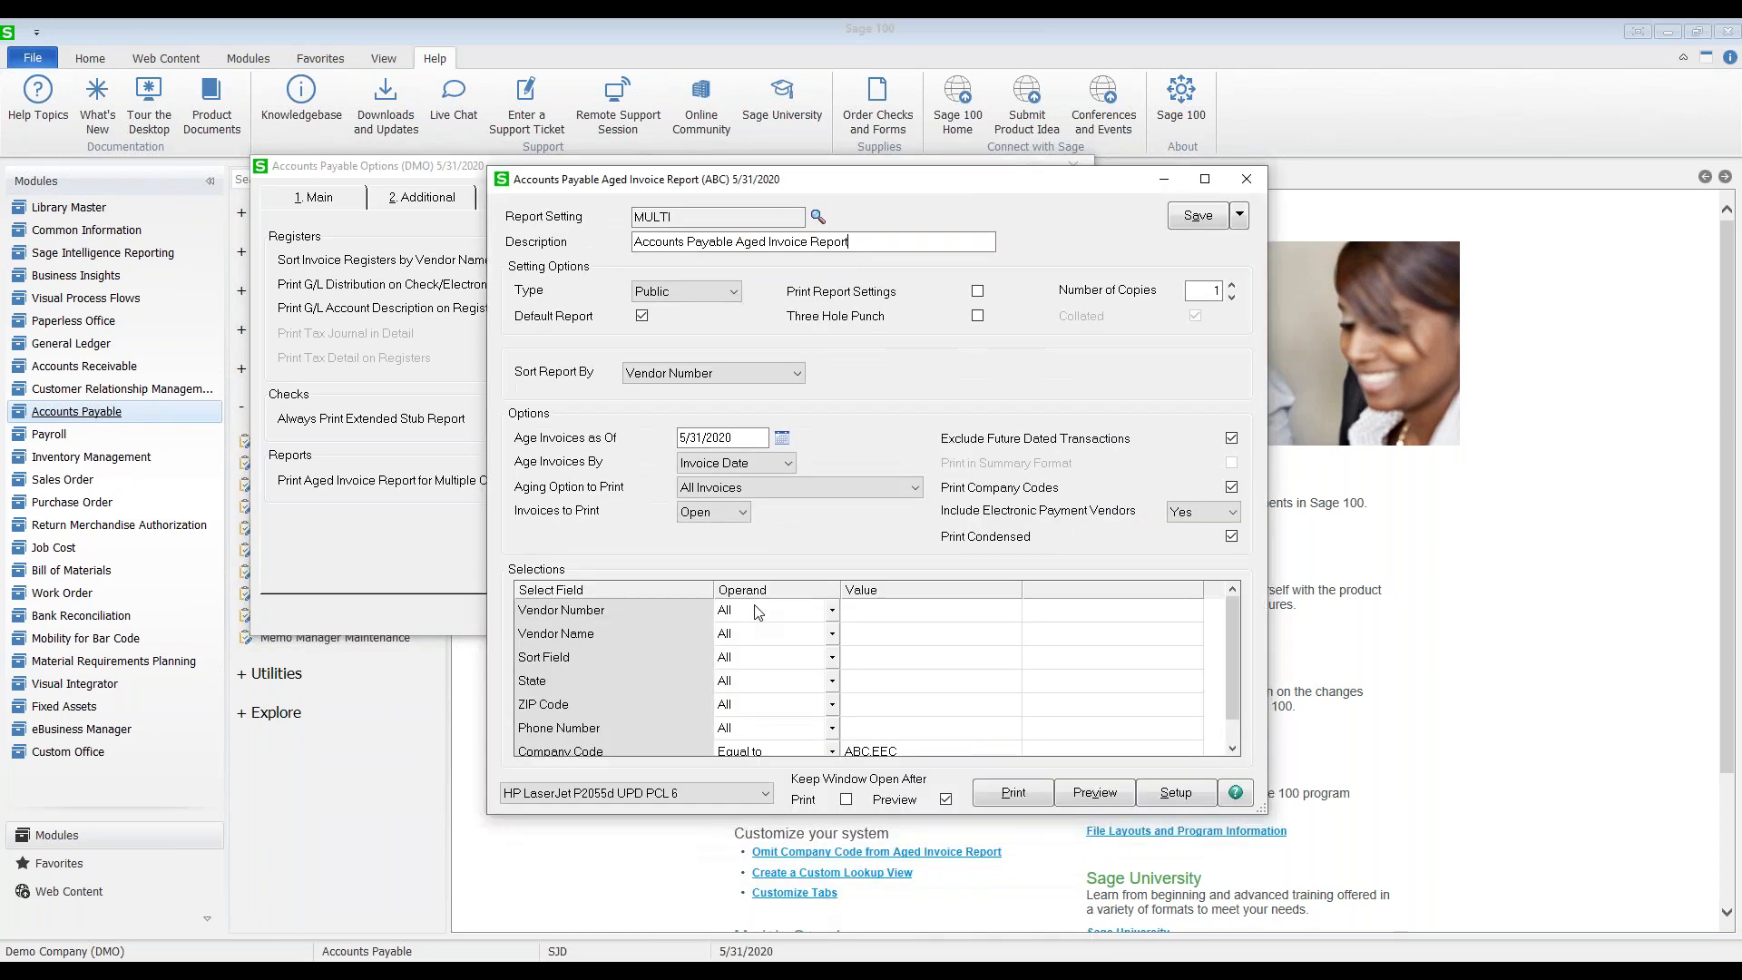
left_click(665, 240)
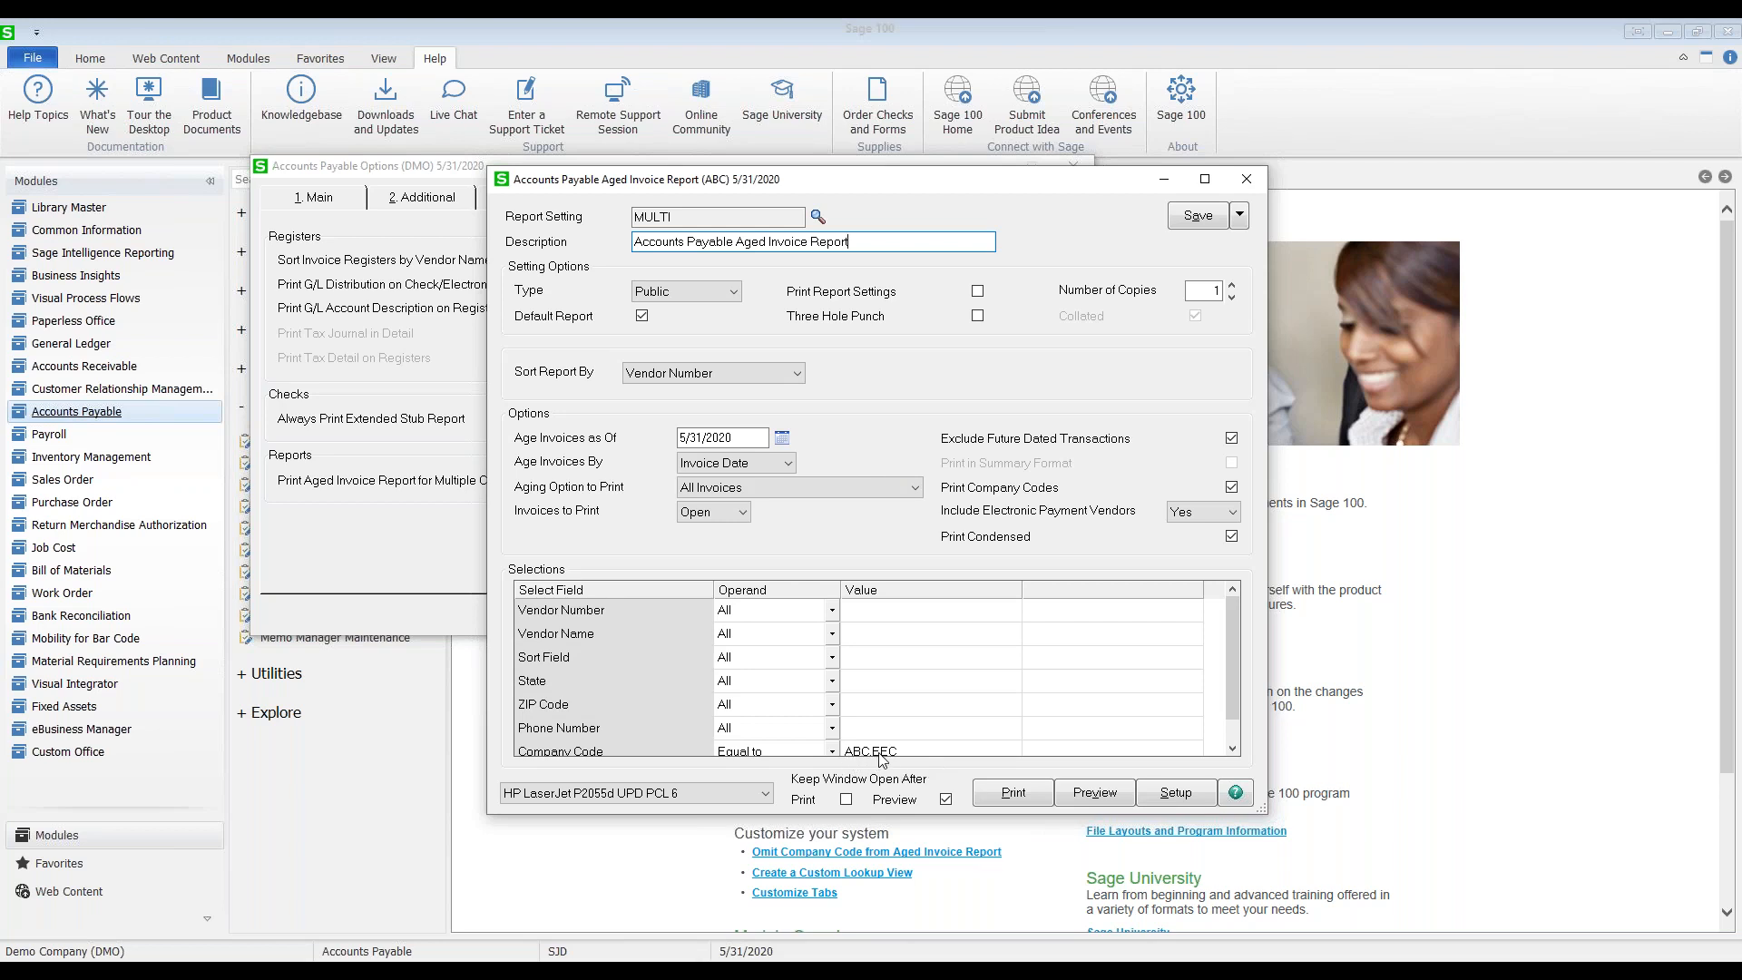
left_click(1095, 795)
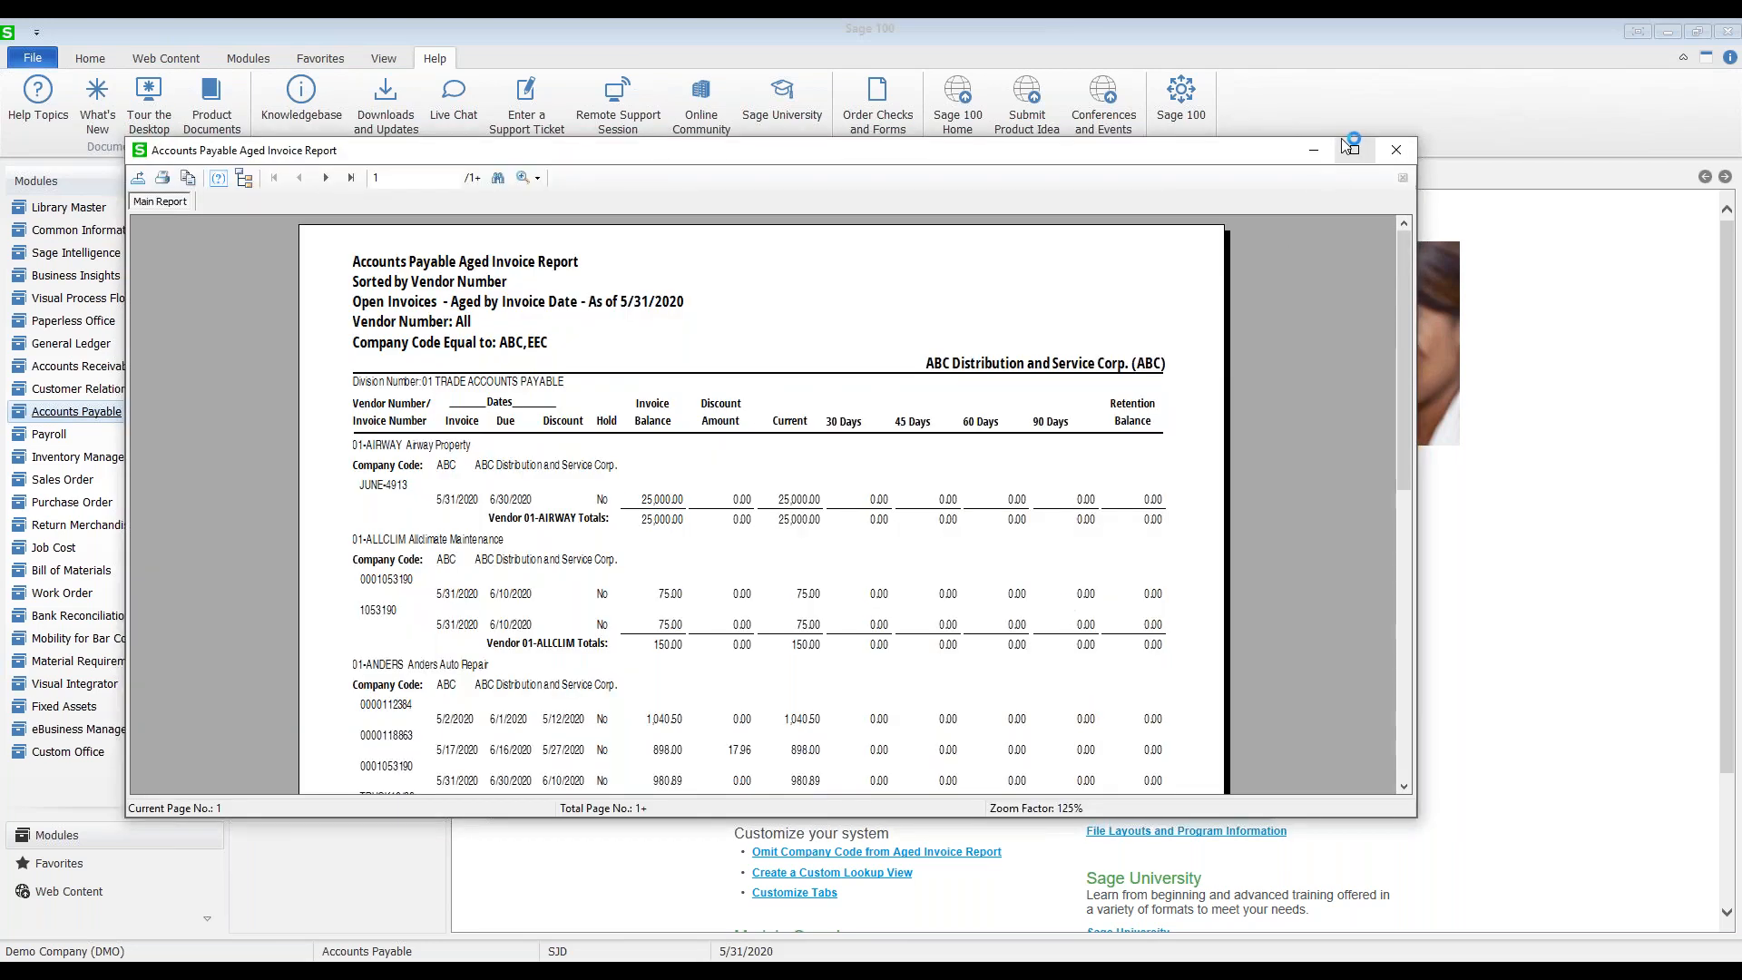
Step: Maximize and scroll through the aged report preview, close it, and show the History settings
left_click(1355, 148)
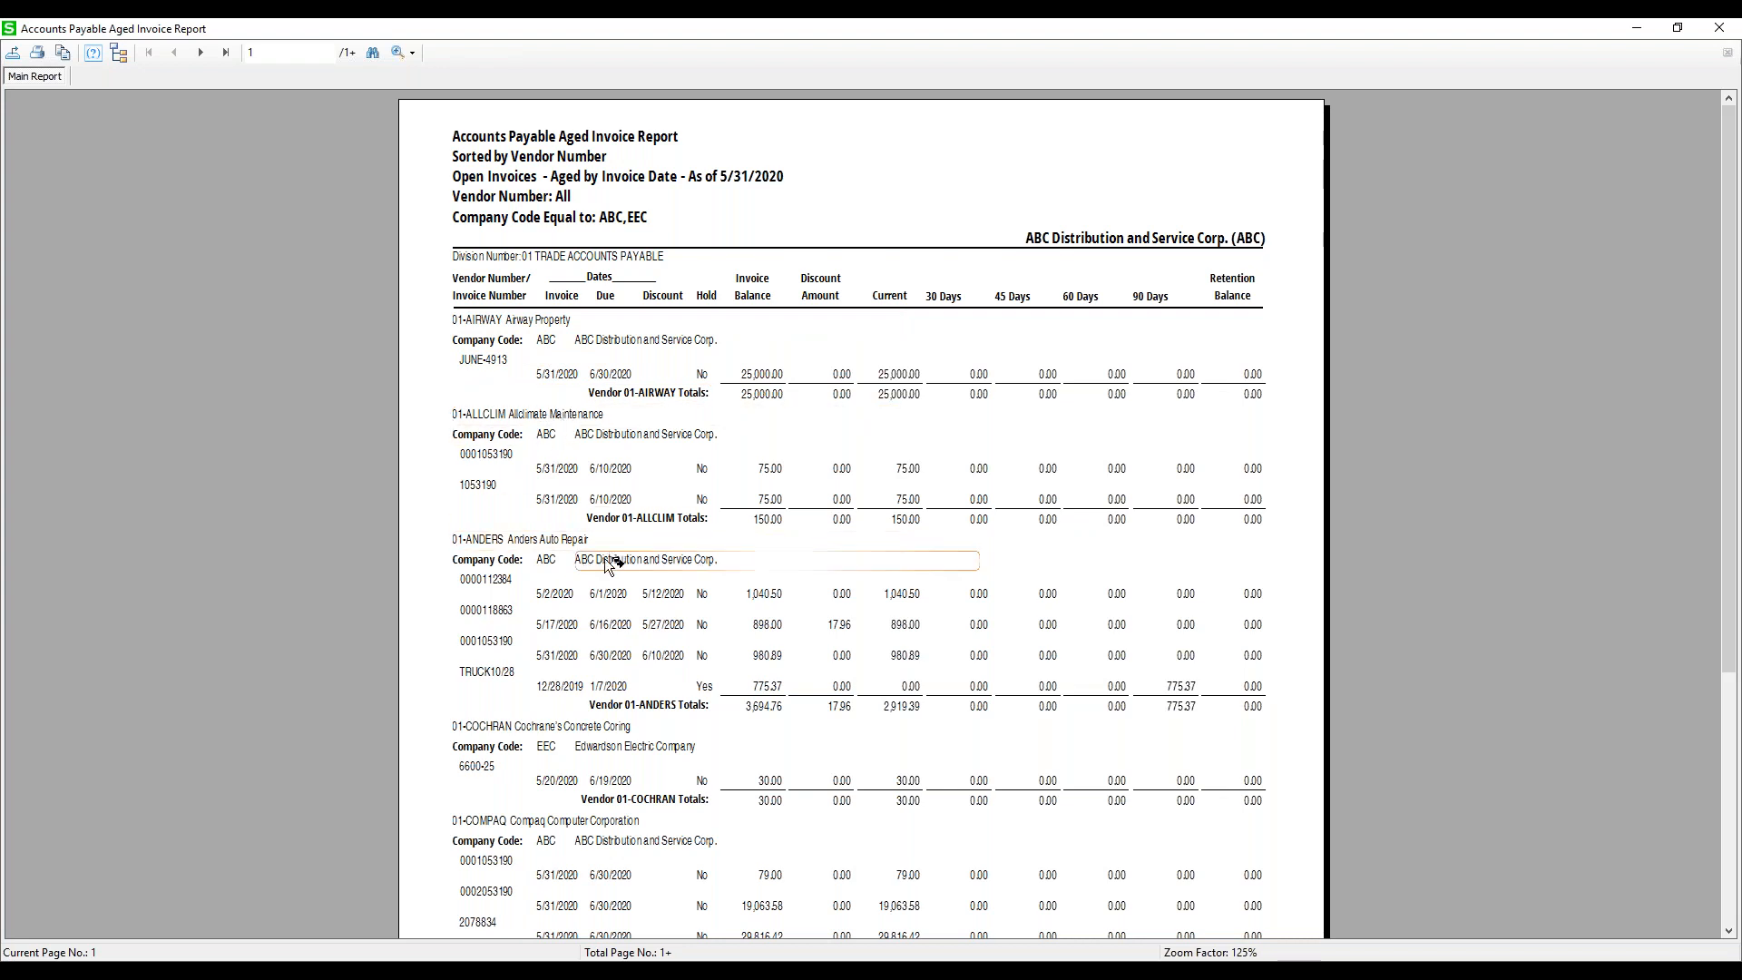
scroll(585, 599, "down", 3)
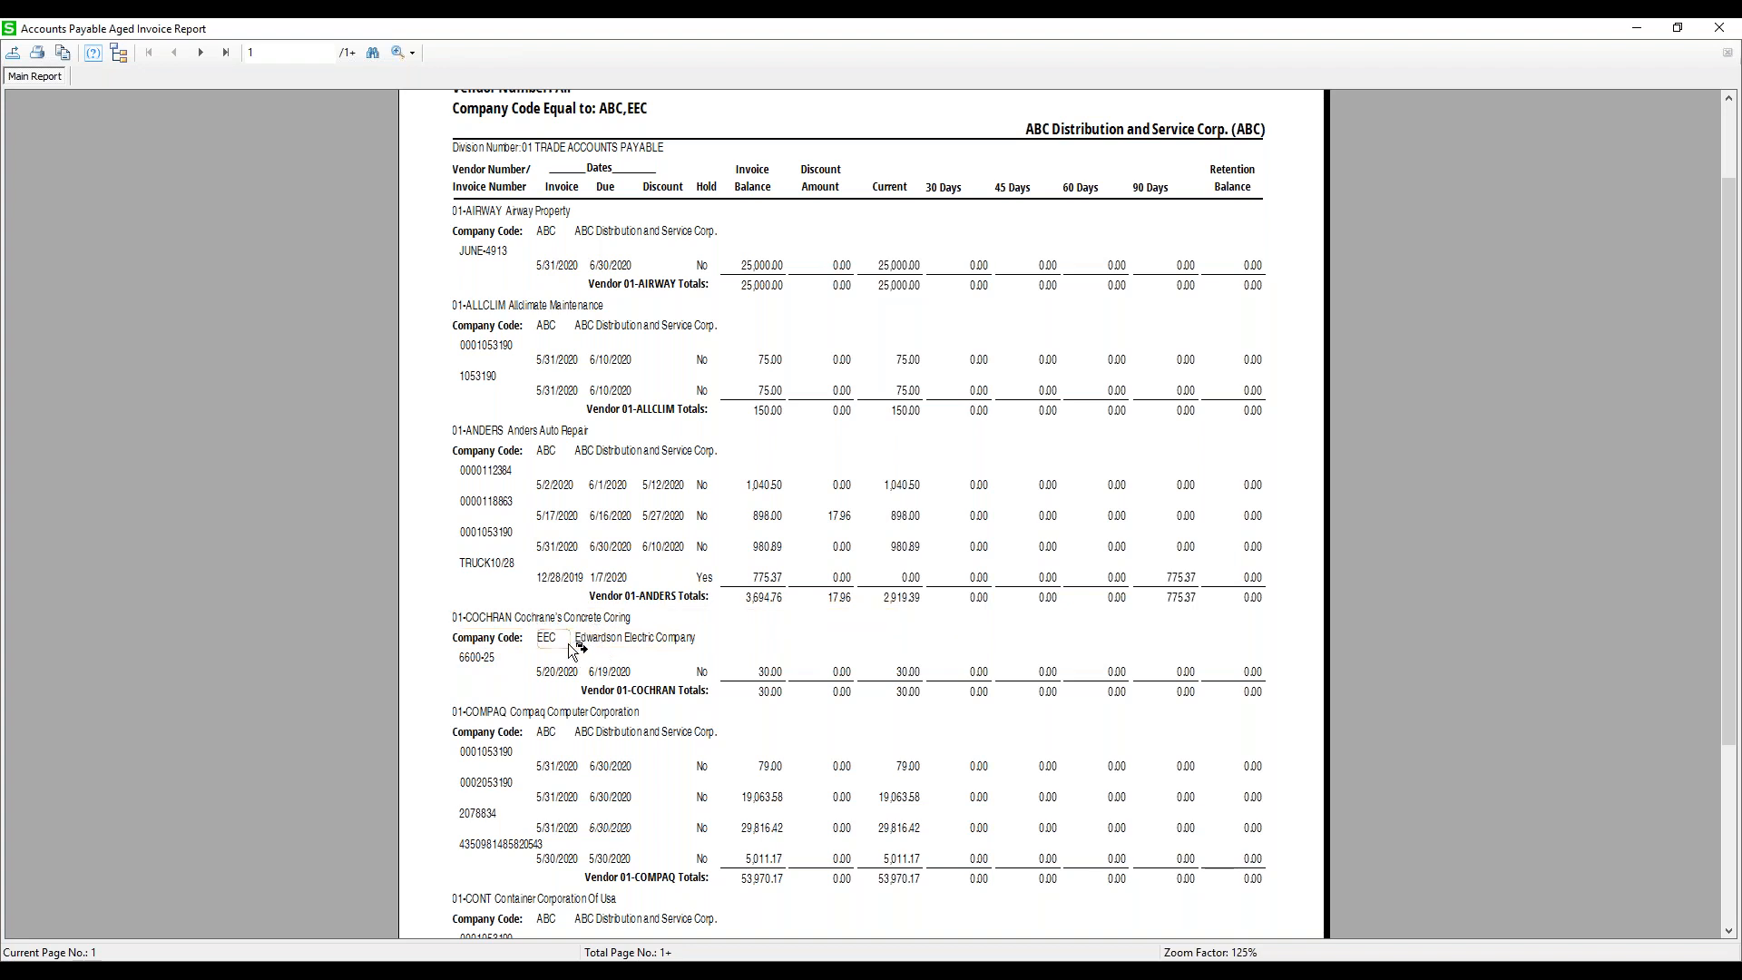
scroll(553, 652, "down", 6)
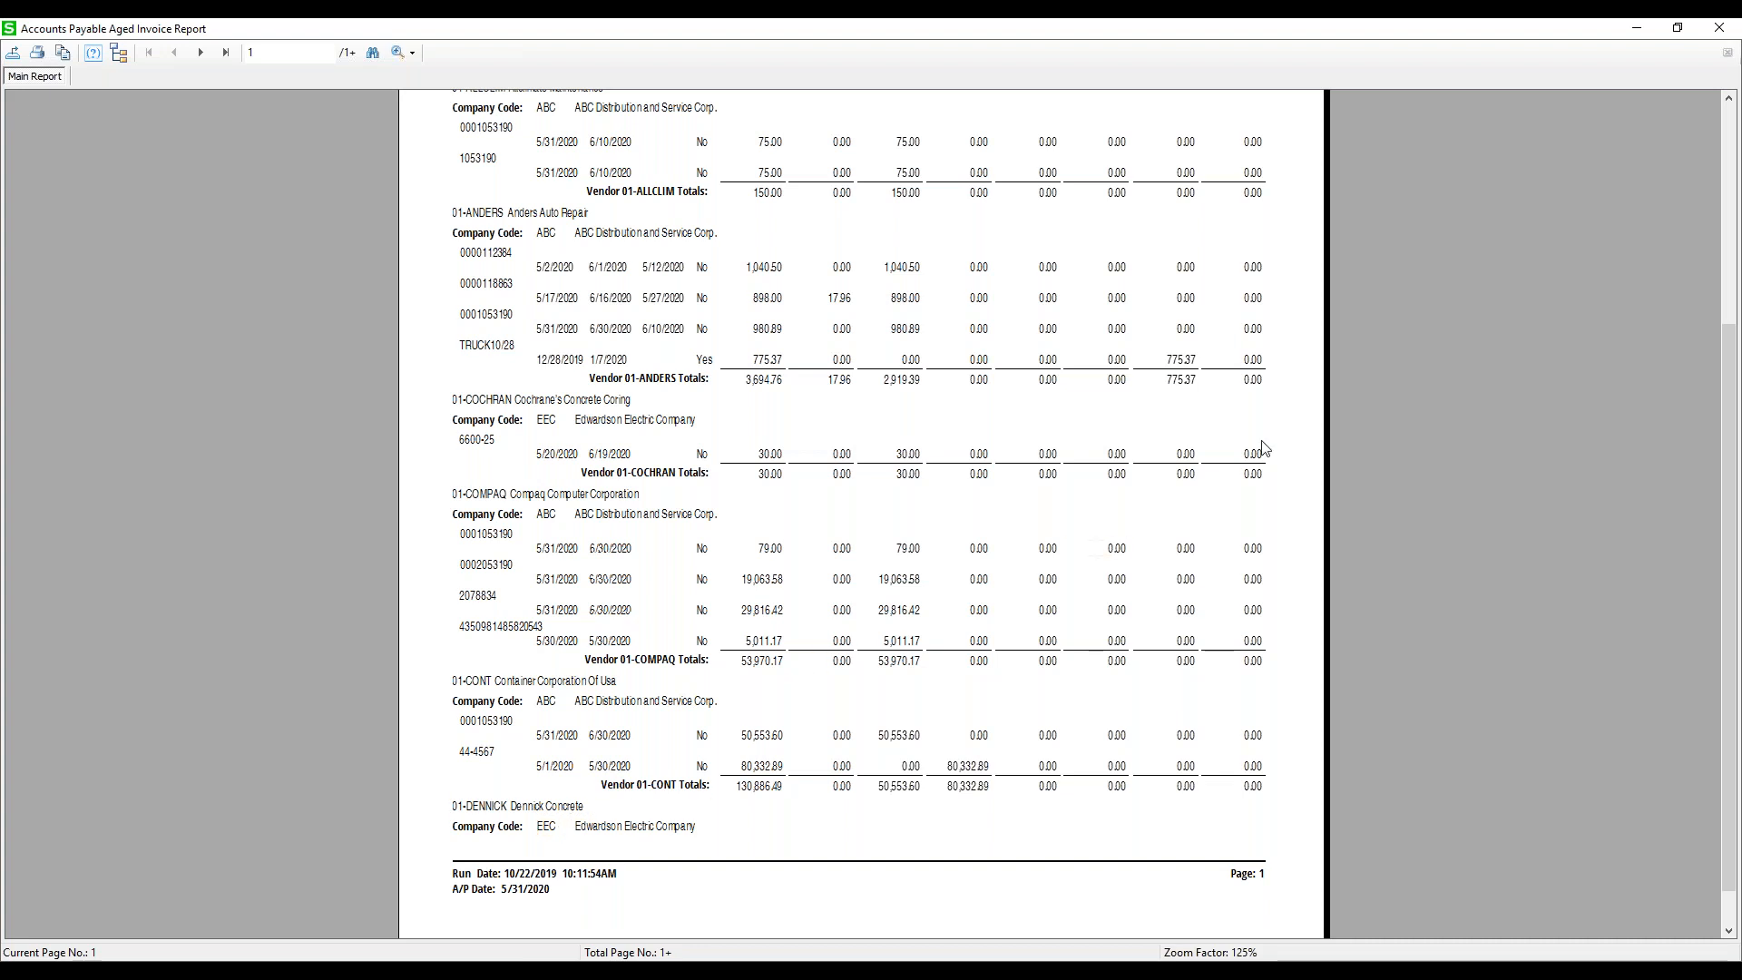
left_click(1719, 34)
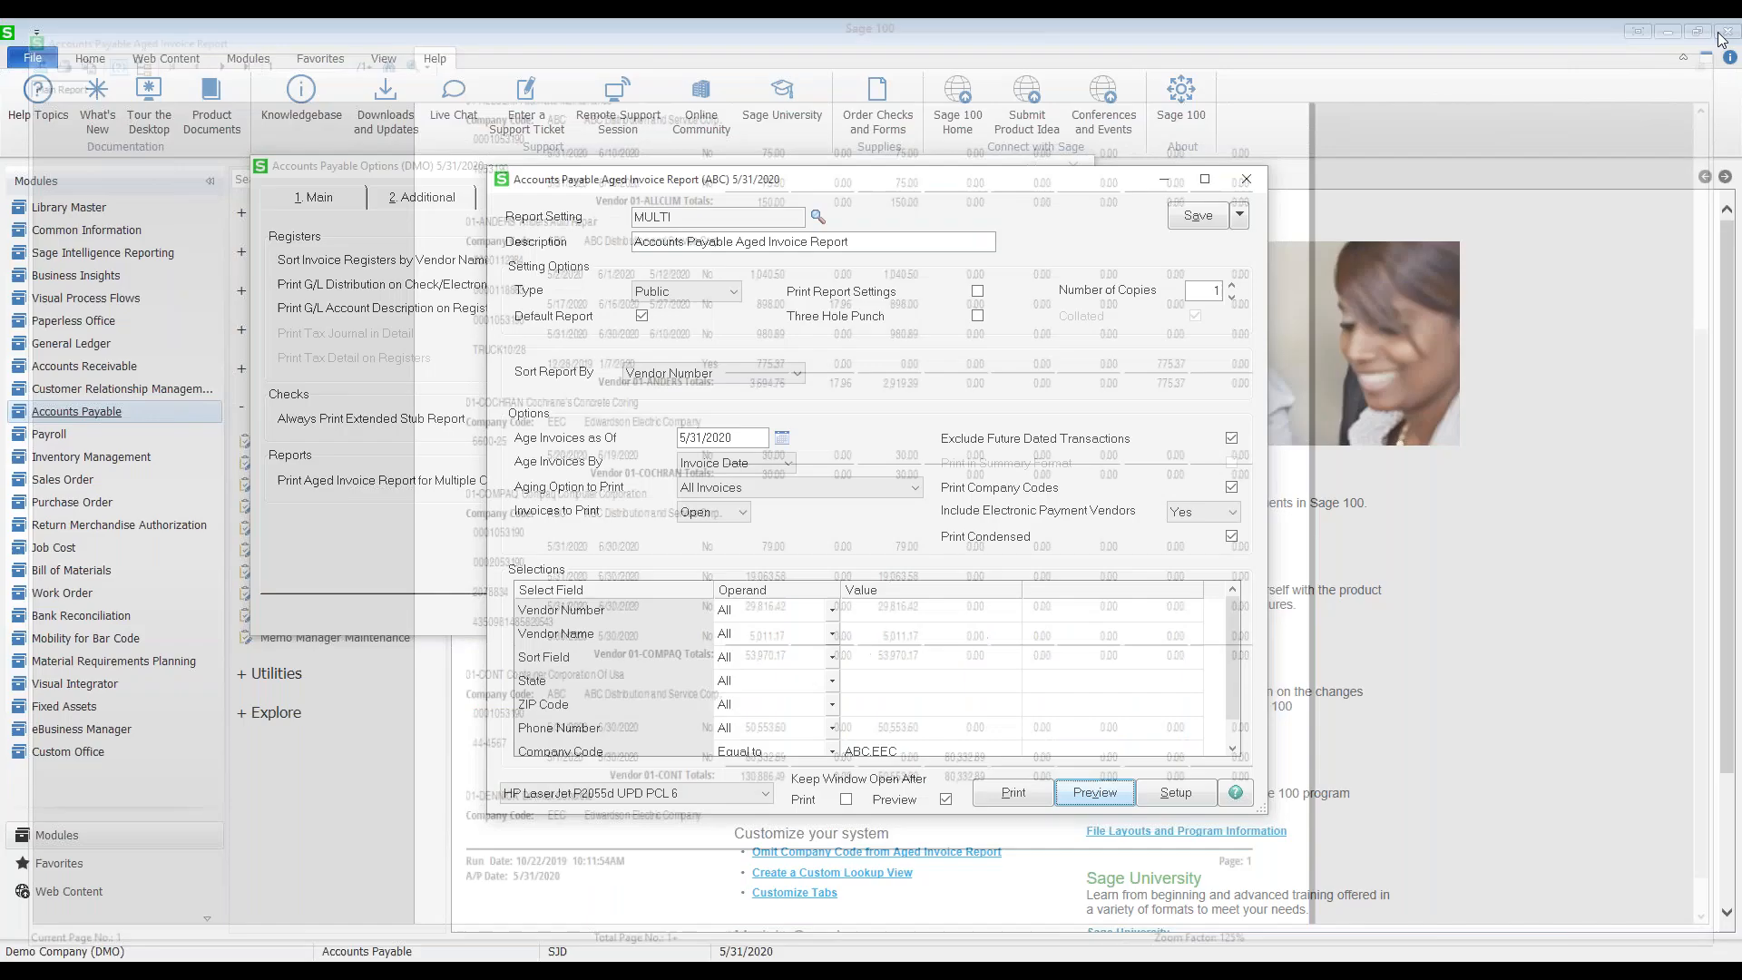
left_click(1162, 181)
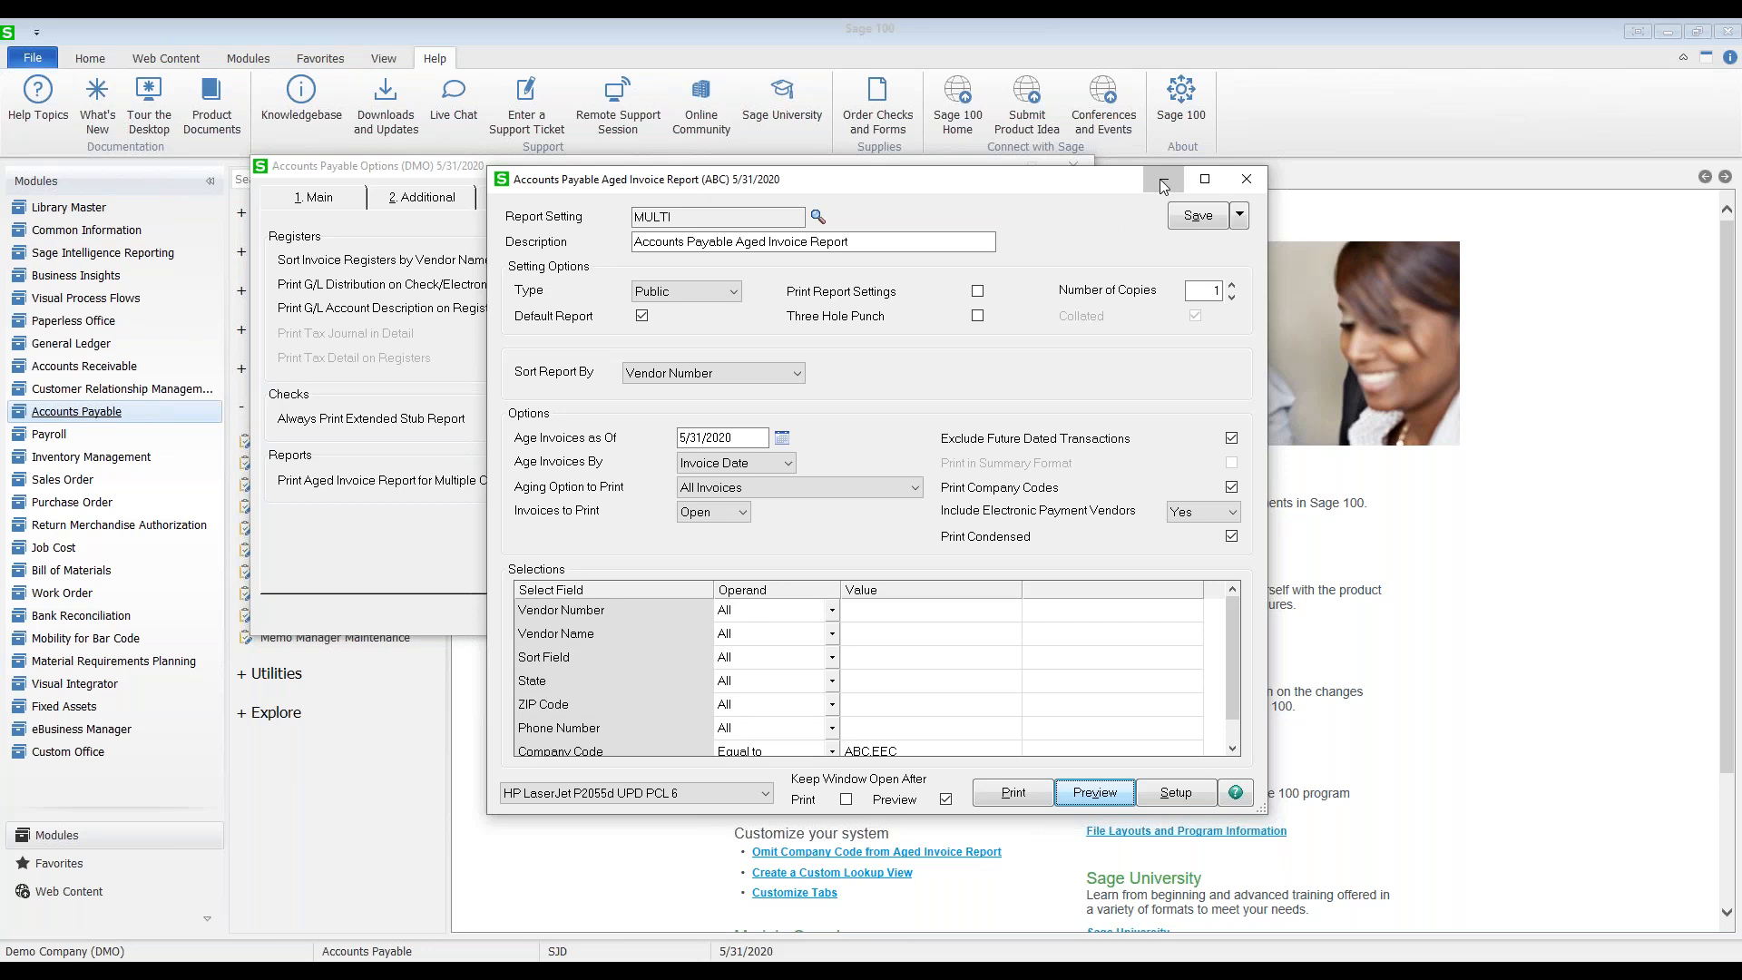
left_click(772, 200)
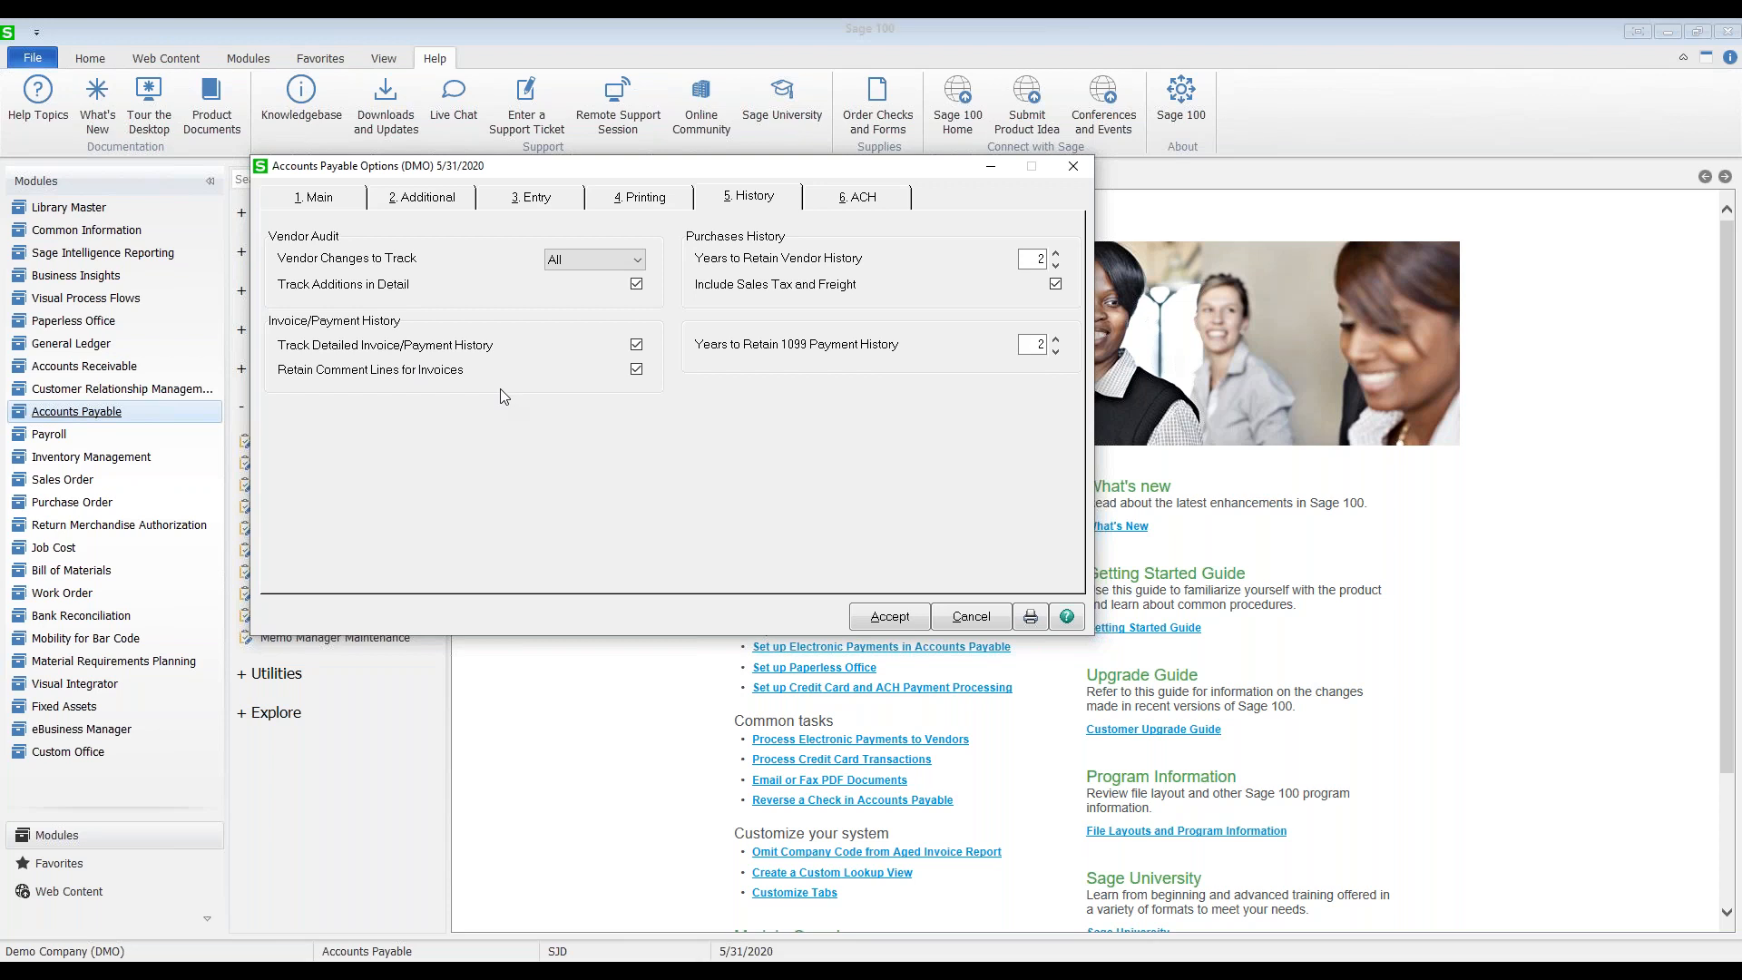
left_click(823, 972)
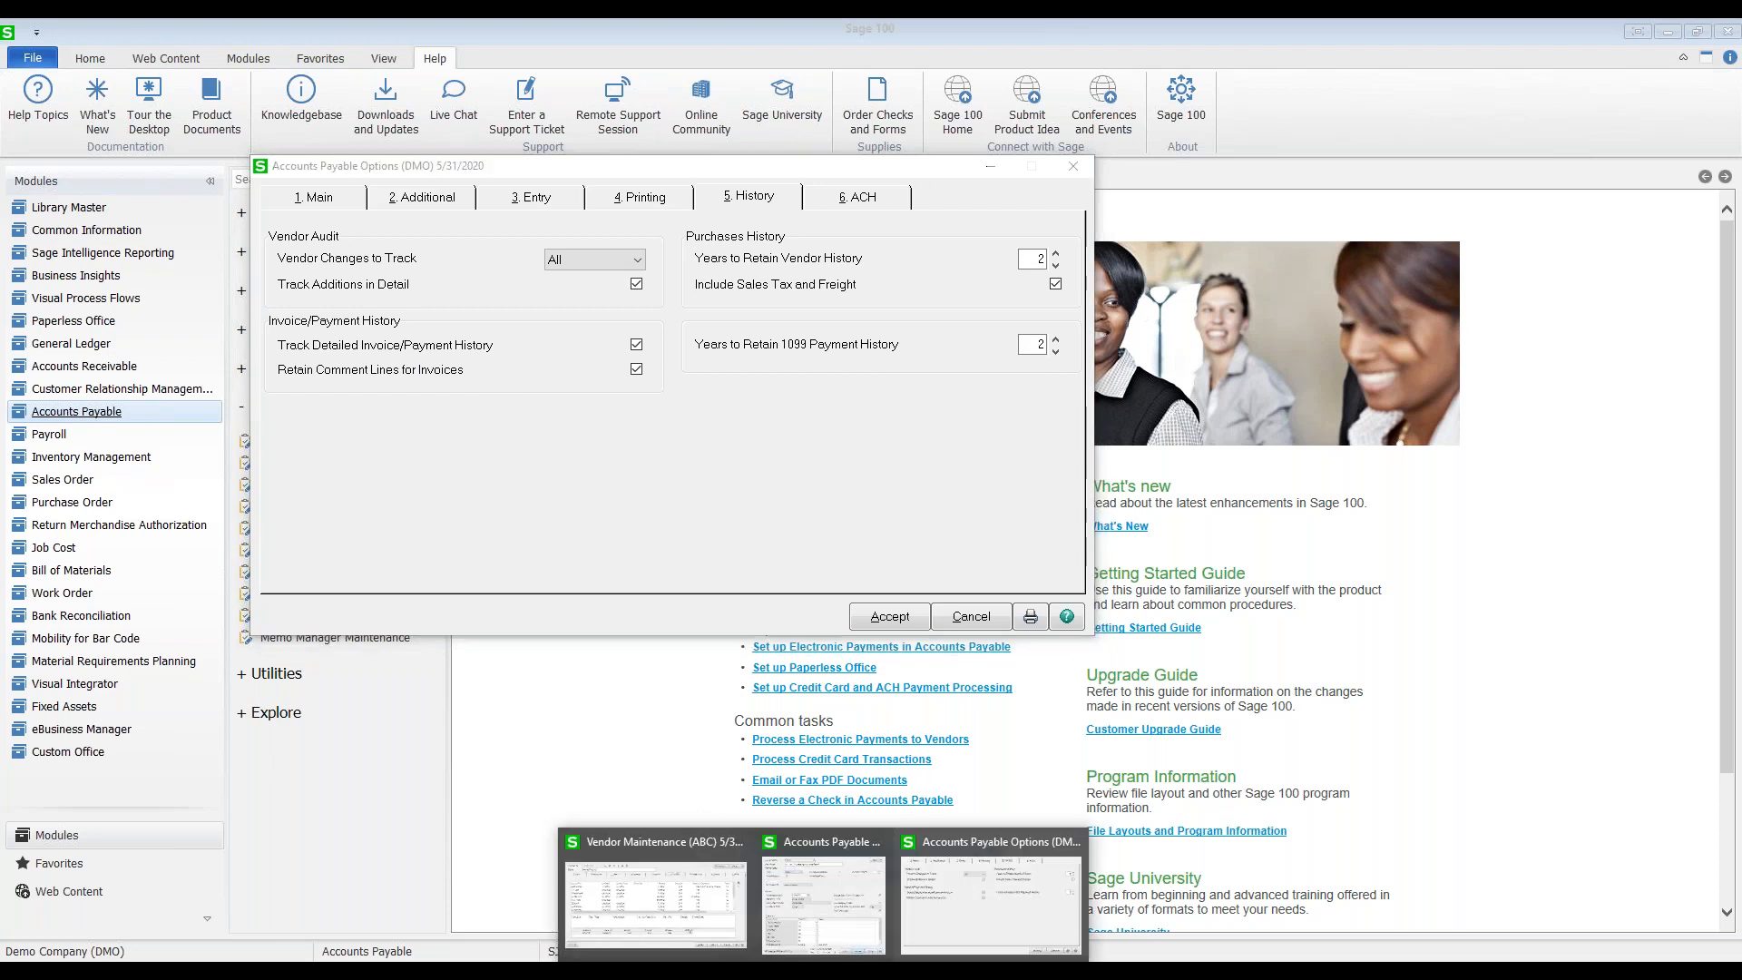
left_click(655, 898)
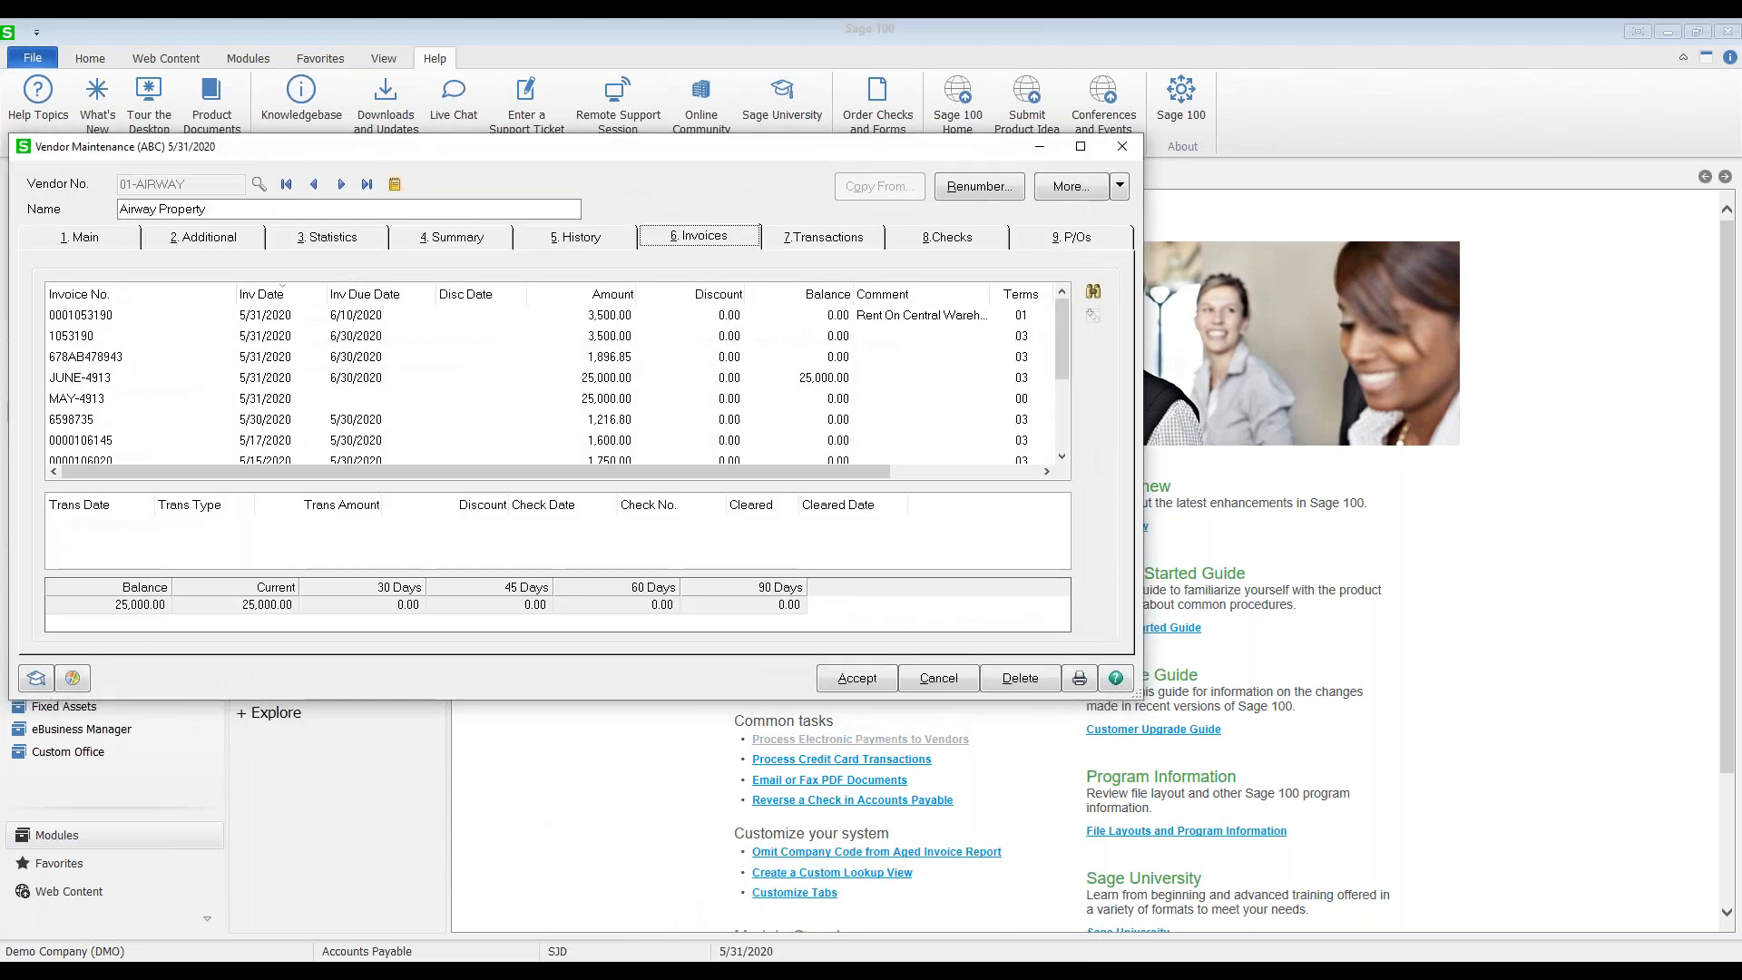
left_click(1119, 186)
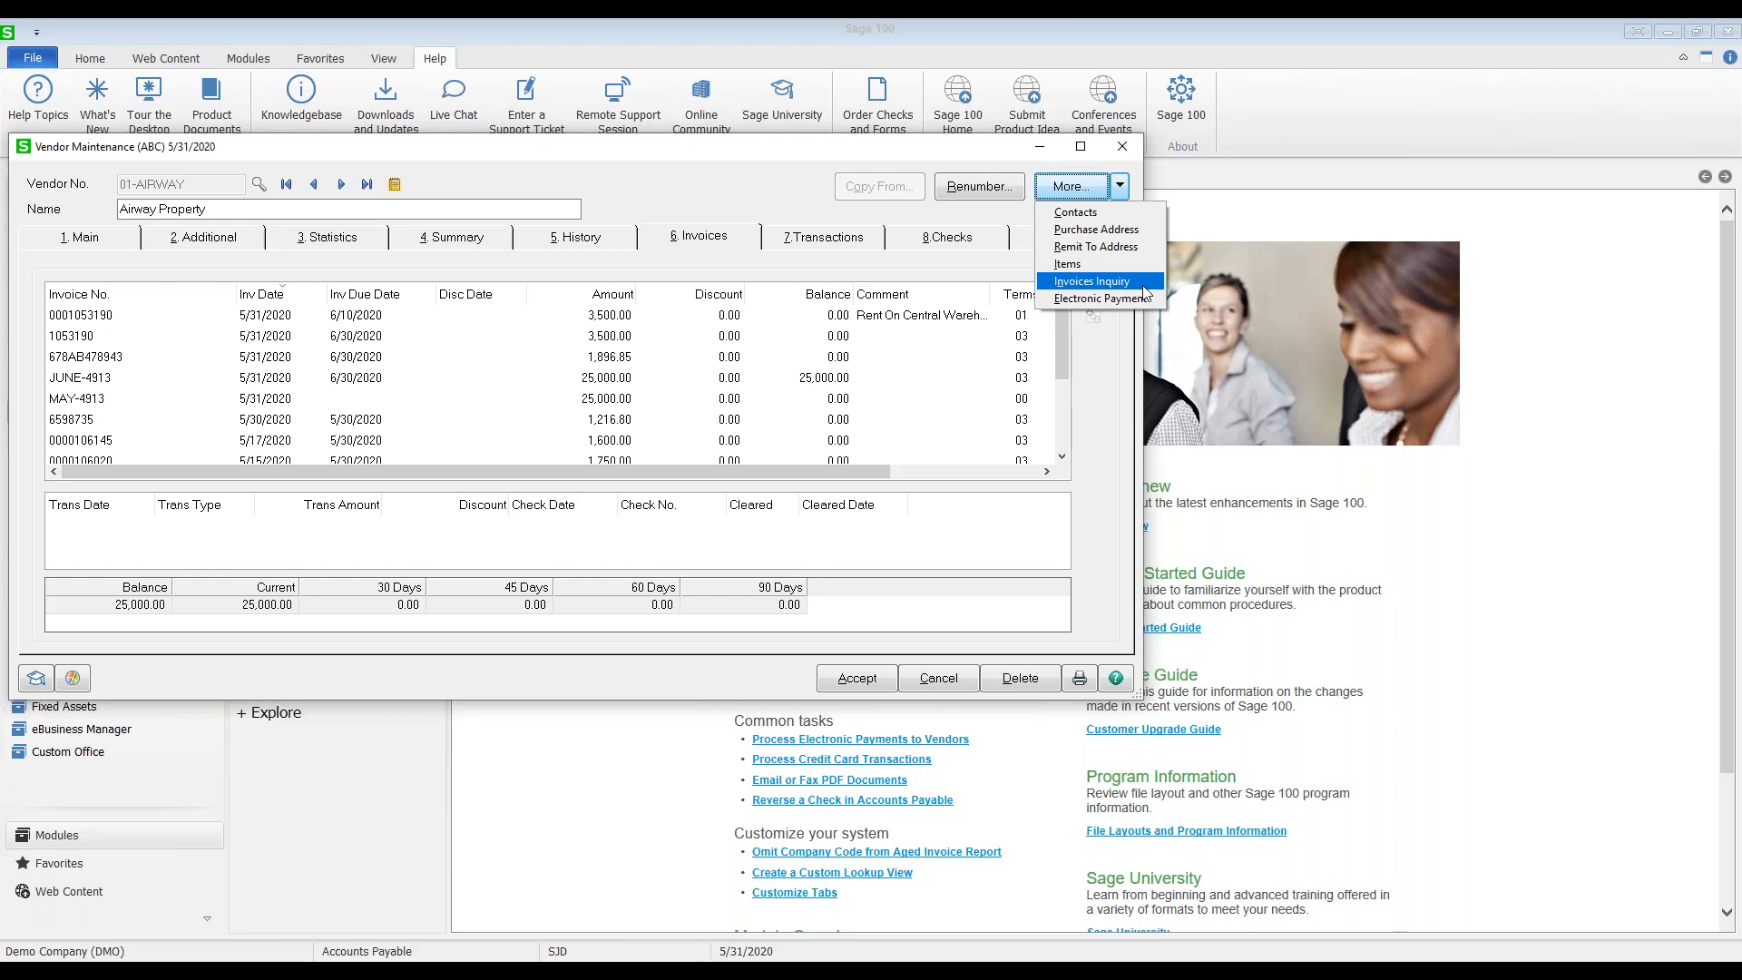
left_click_drag(1039, 151, 1042, 151)
left_click(1044, 150)
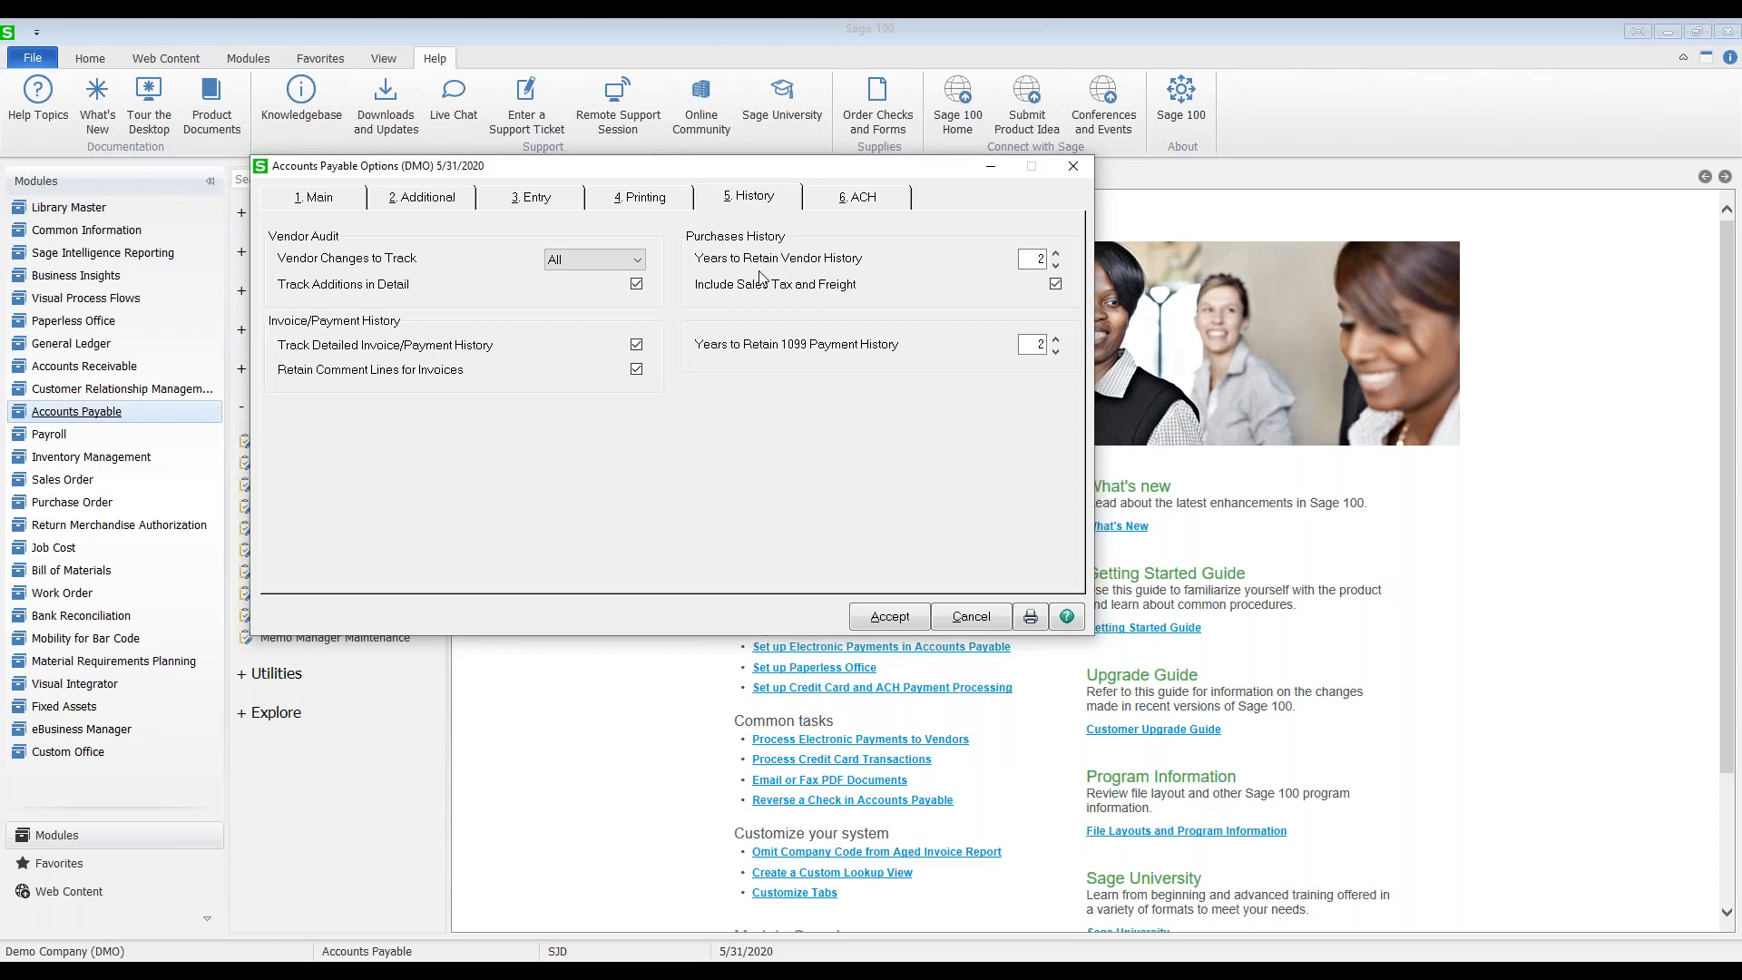
Step: Set vendor history and 1099 payment history retention to 7 years each, then return to Airway Property
left_click(1035, 258)
type("7")
left_click(1035, 344)
type("7")
left_click(671, 908)
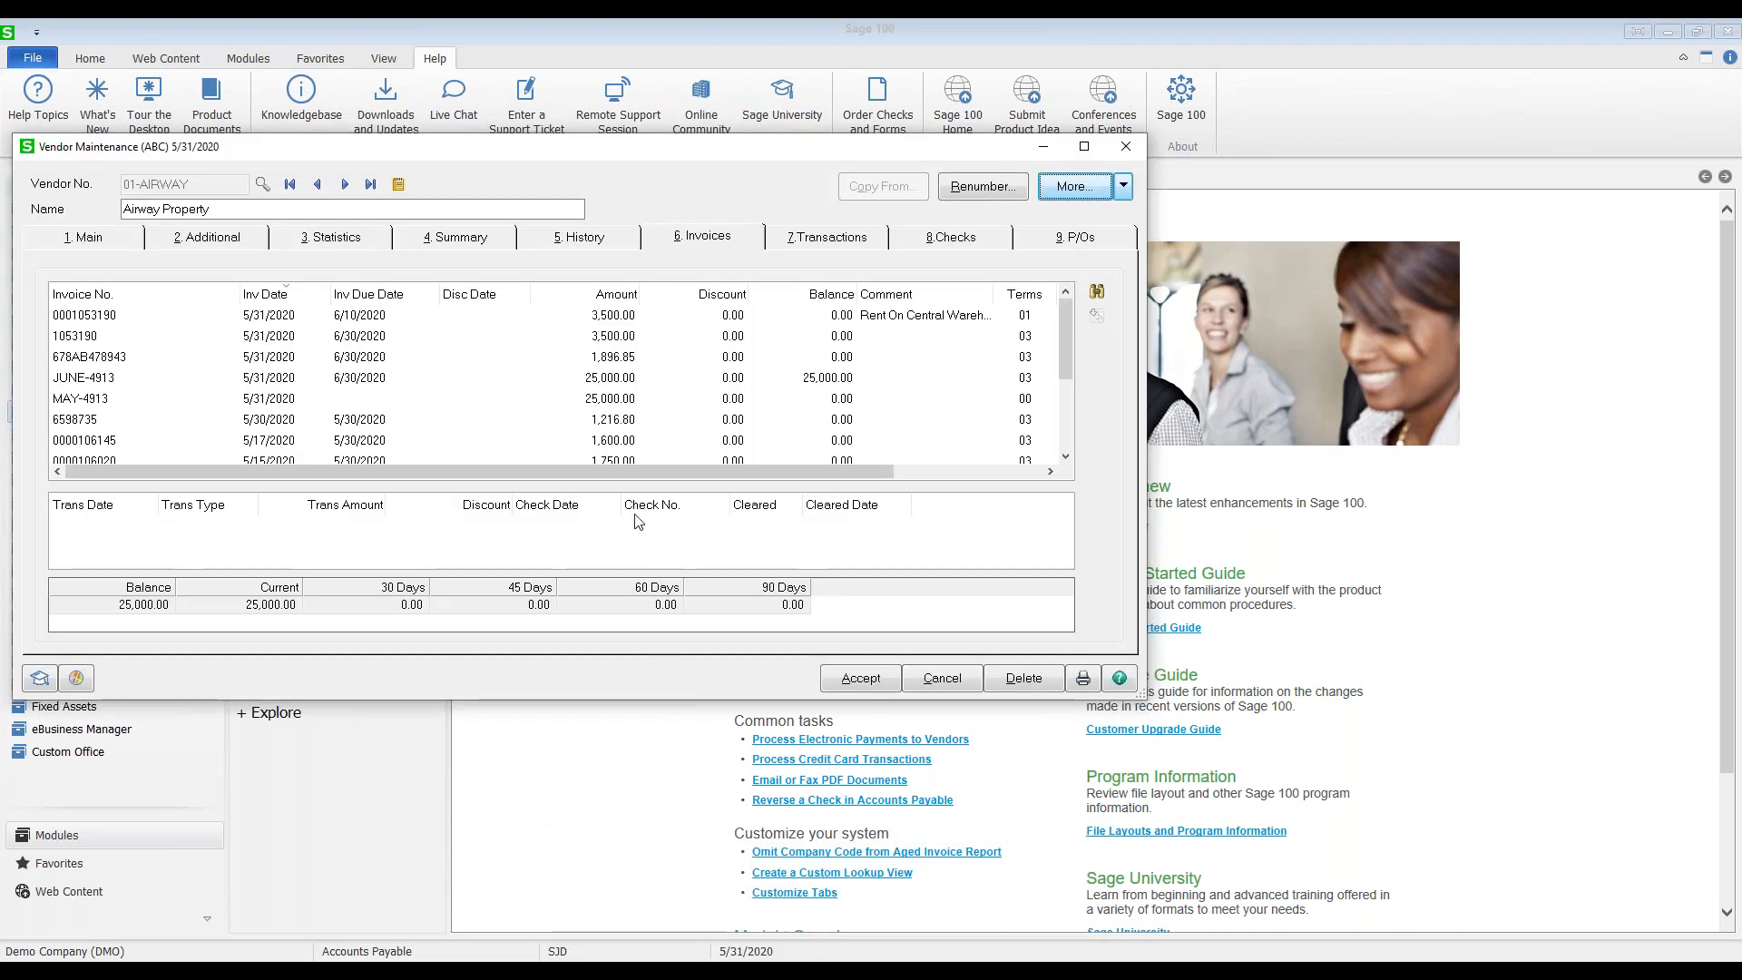
Step: Check Airway Property's 2020 monthly purchase and payment history, then close Vendor Maintenance
left_click(579, 237)
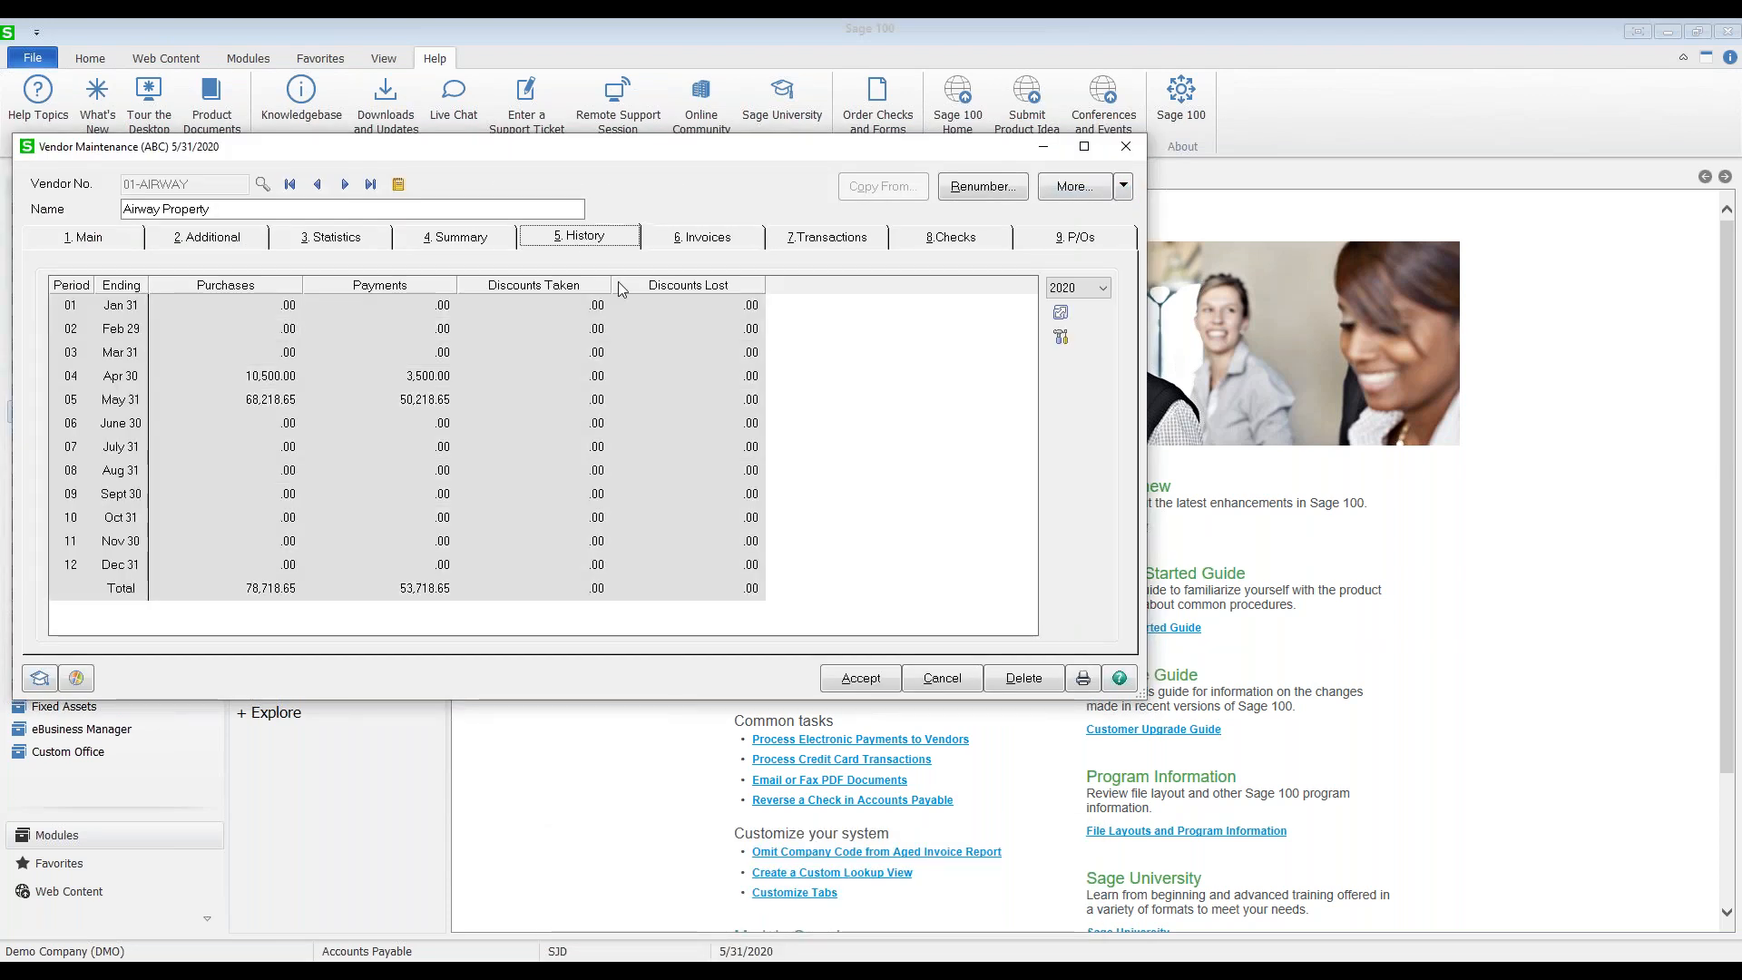
left_click(1102, 288)
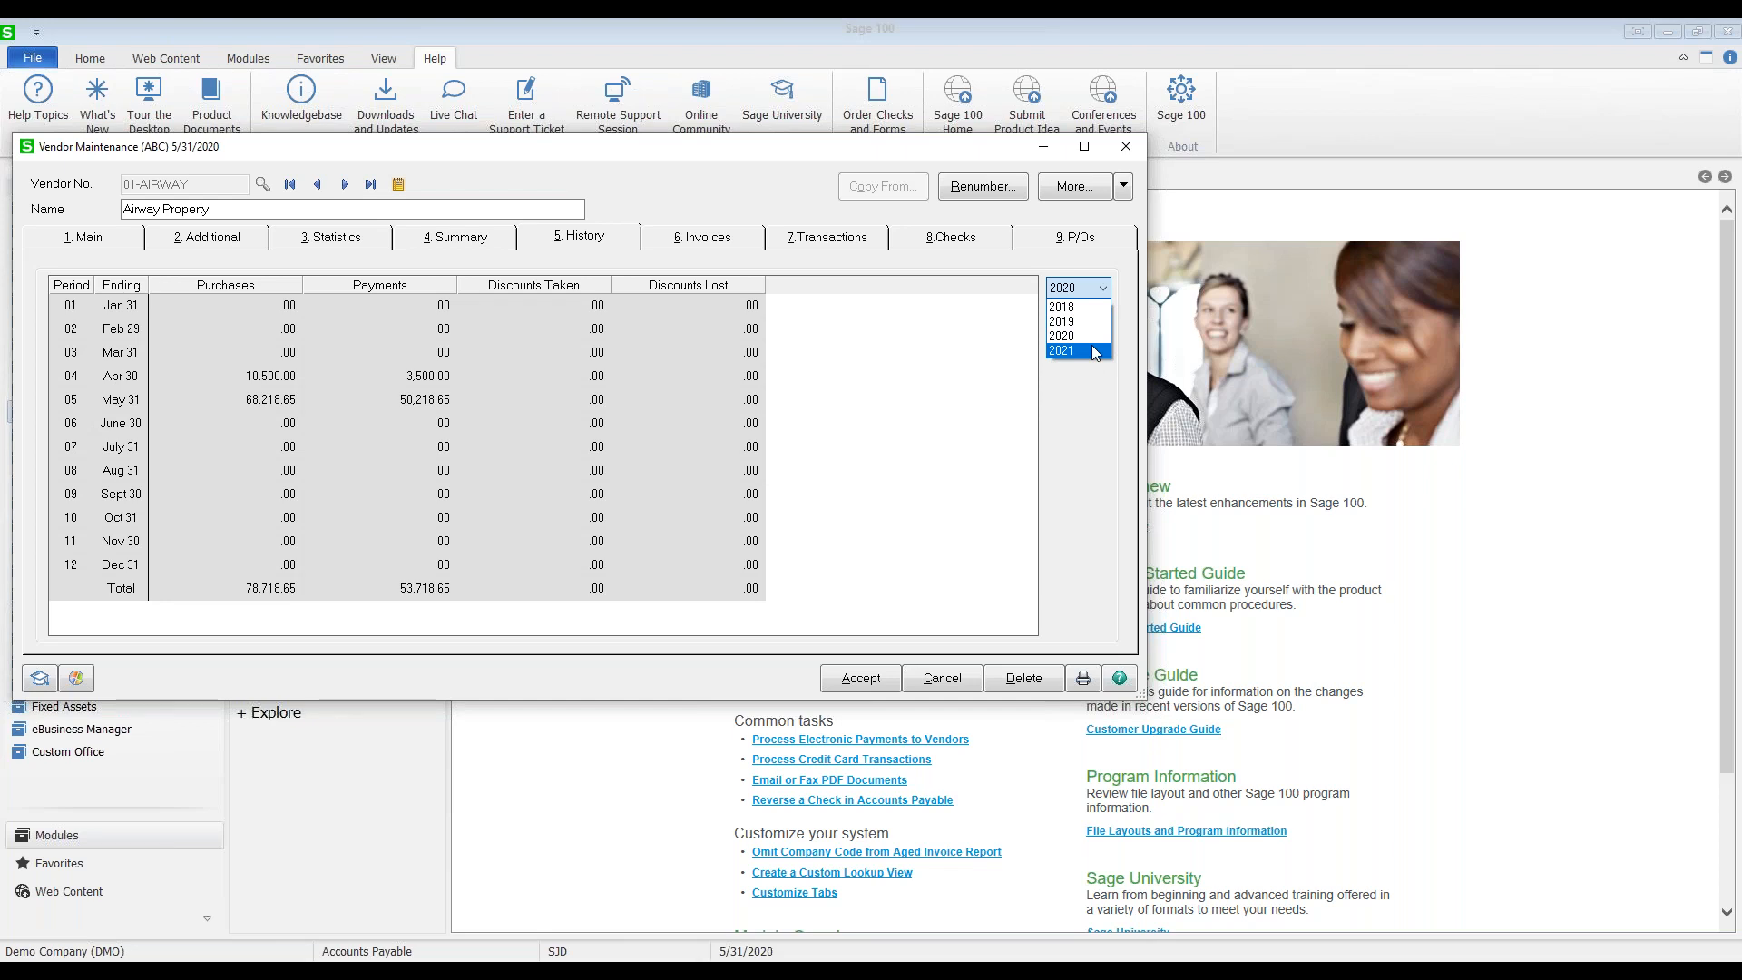
left_click(1125, 153)
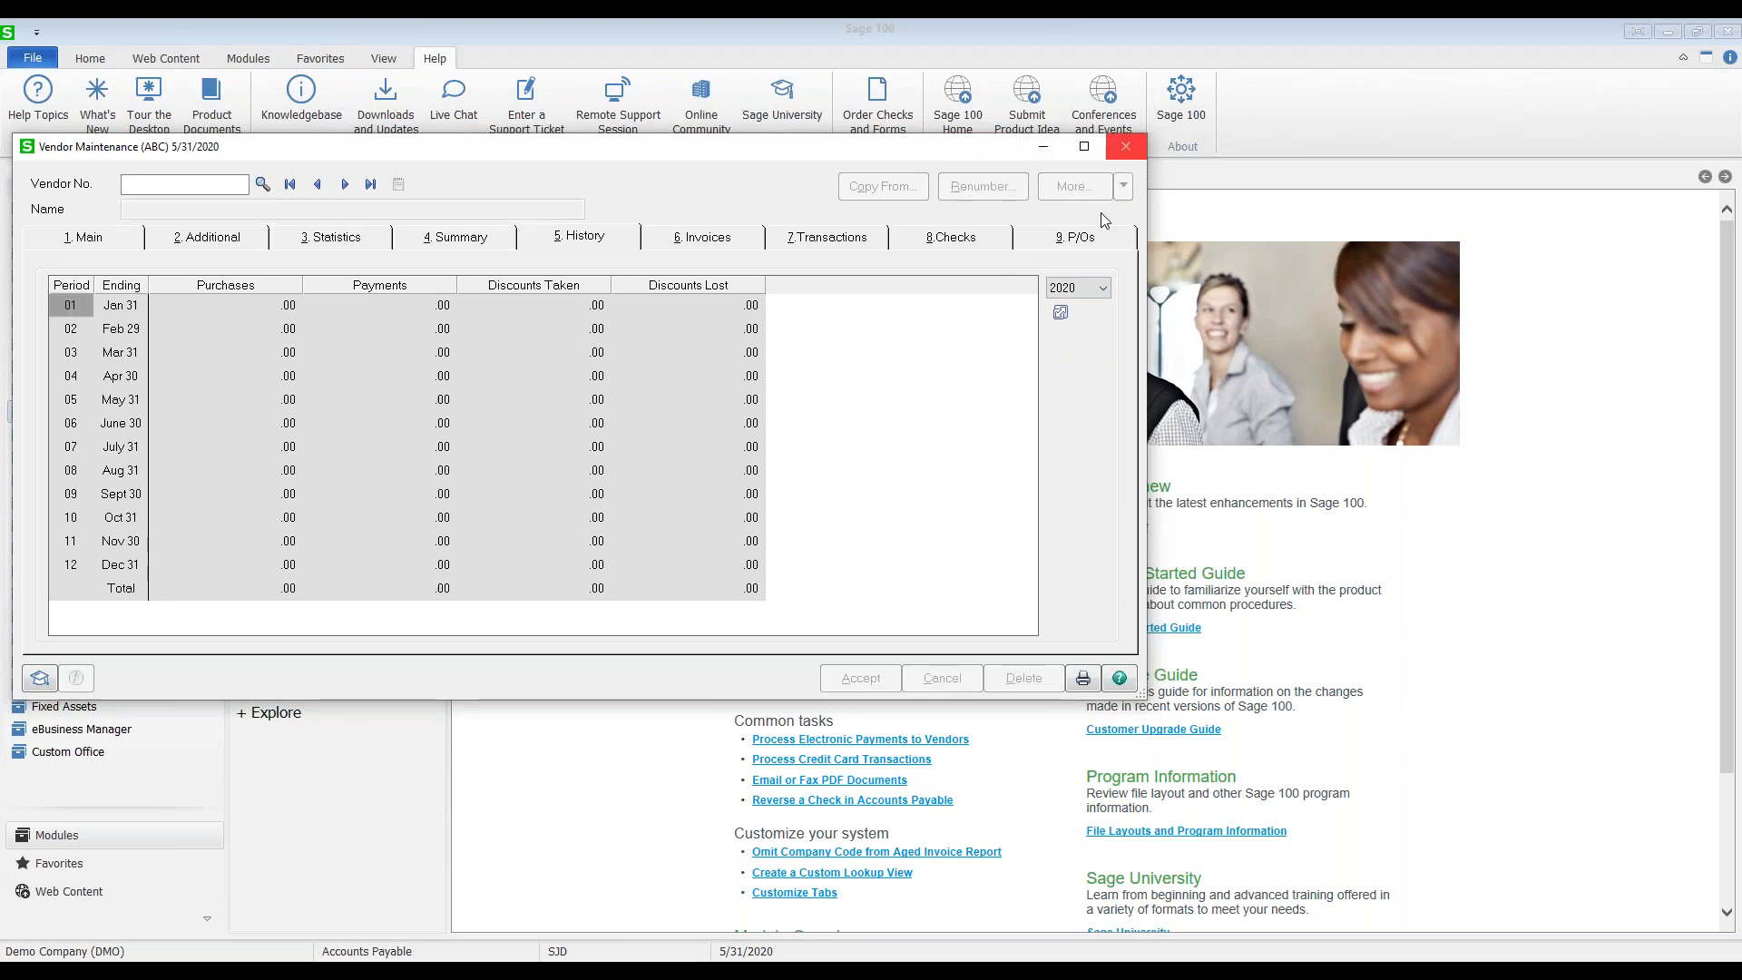
left_click(1125, 147)
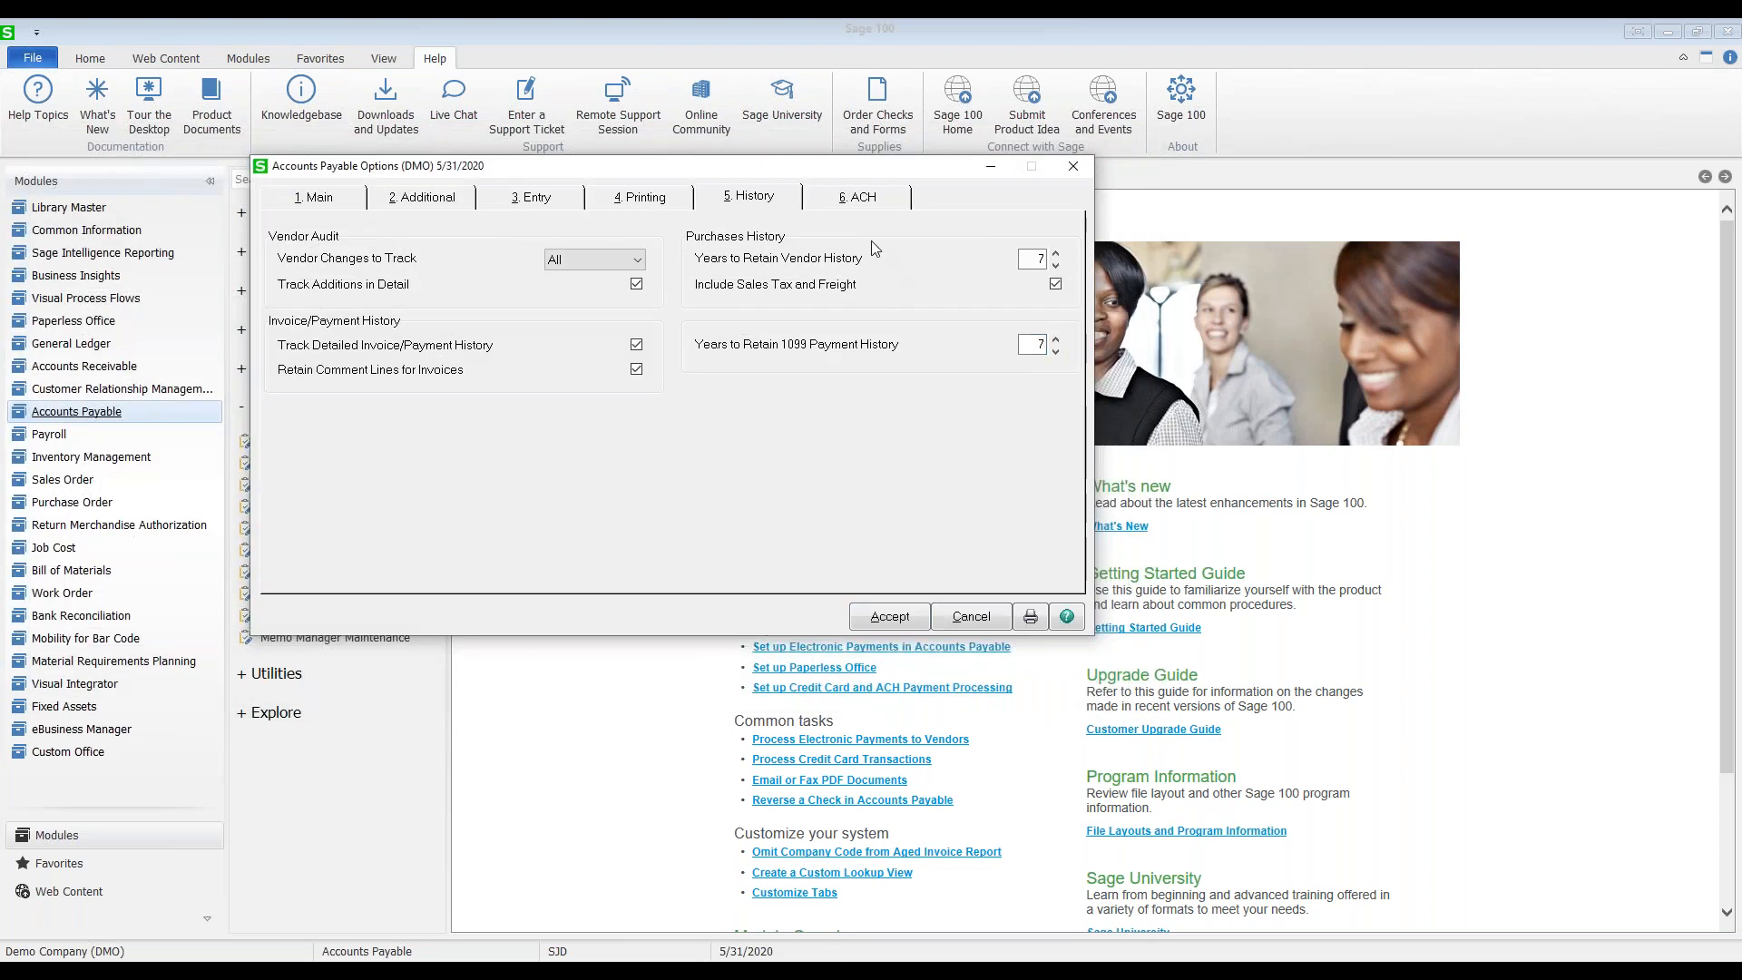
Step: Show the ACH settings: electronic payments enabled, remittance advice printed, folder C:\ACCT\ACH Pmts\
left_click(860, 200)
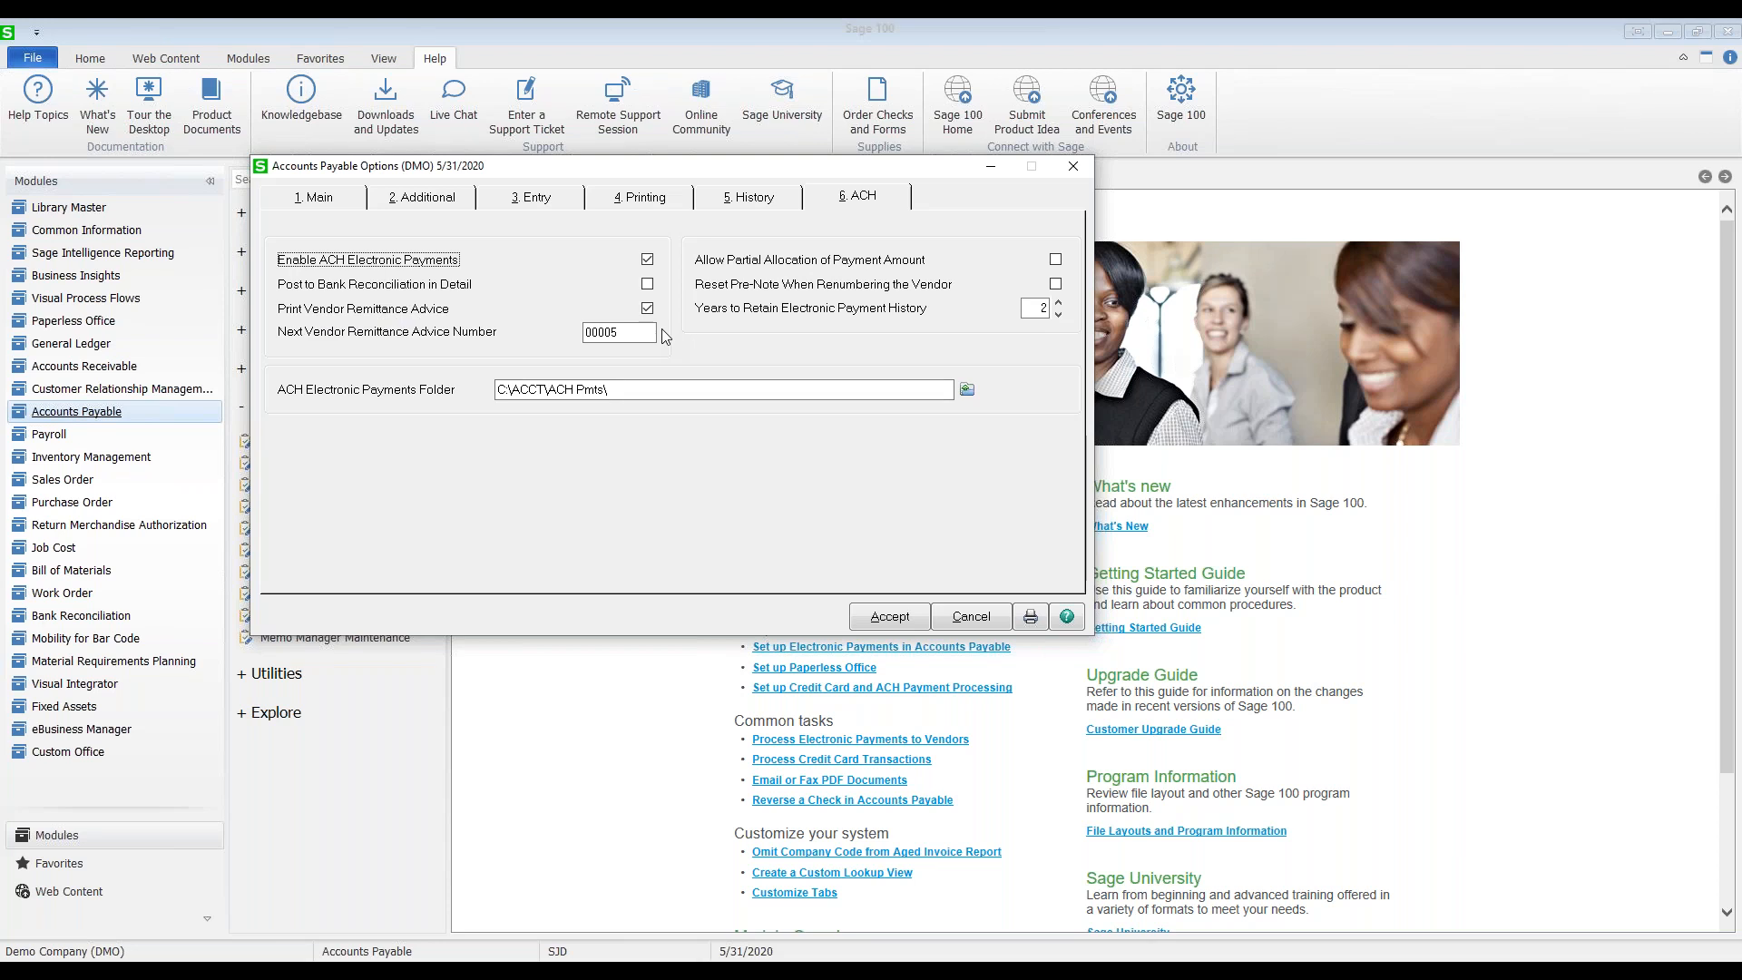
Step: Accept the Accounts Payable options, then launch Vendor Maintenance from the Main task group
left_click(890, 617)
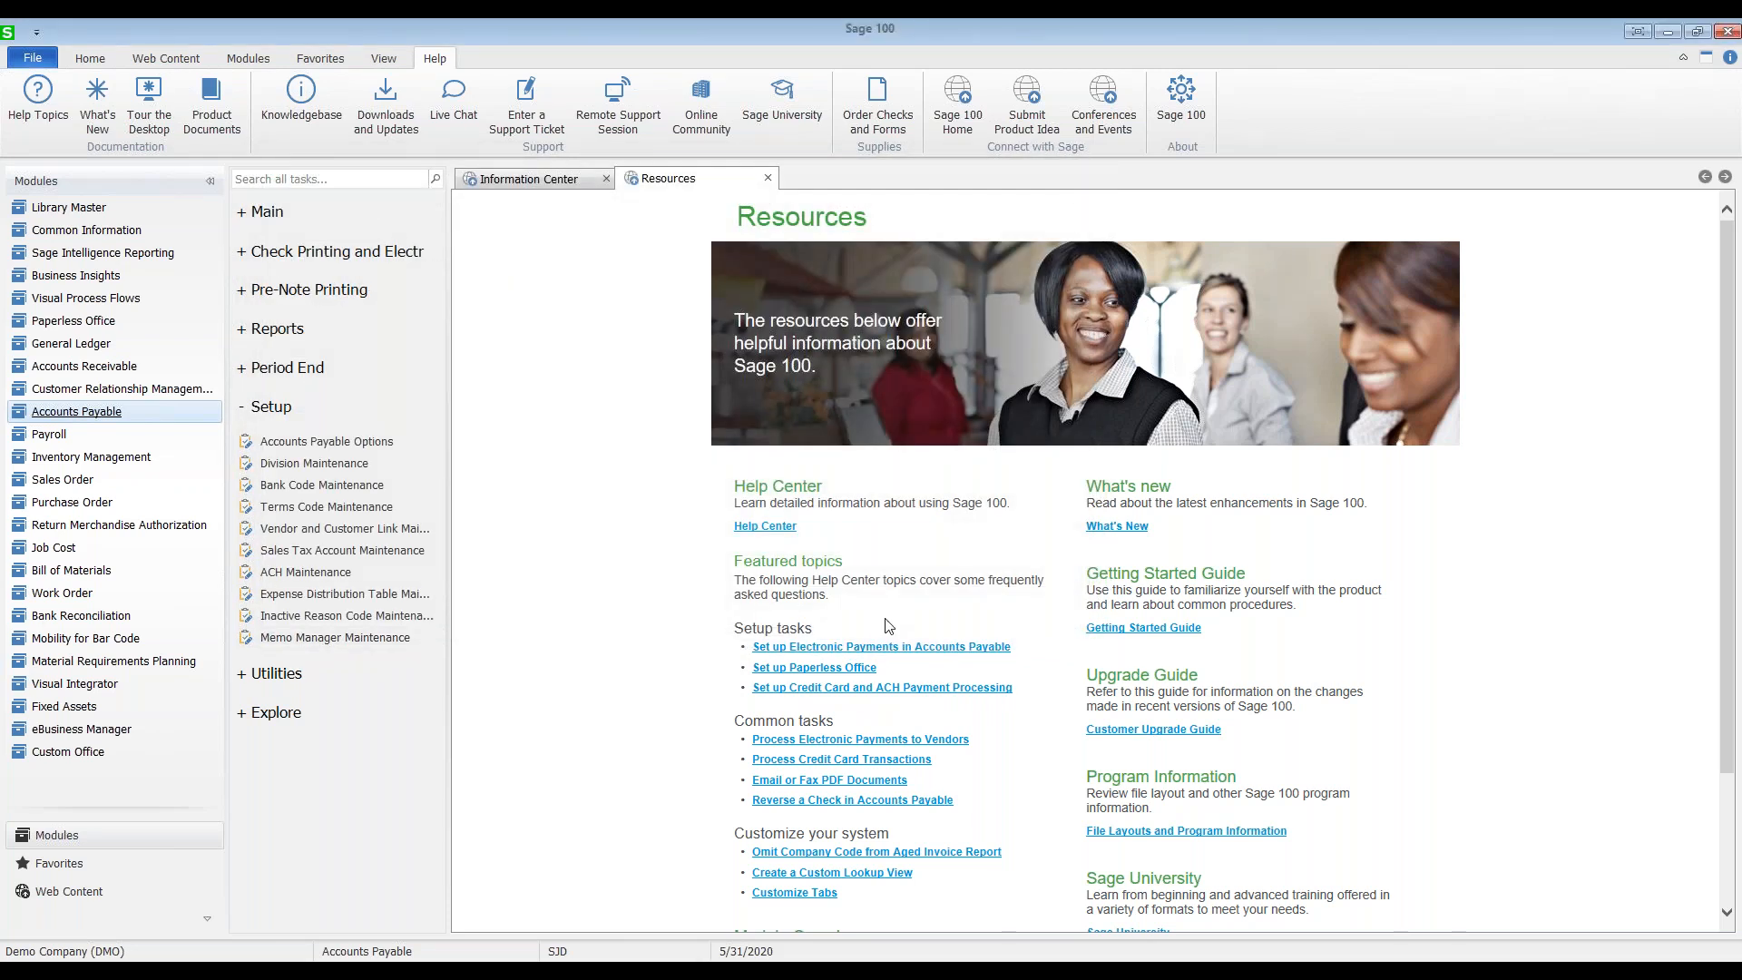
left_click(245, 408)
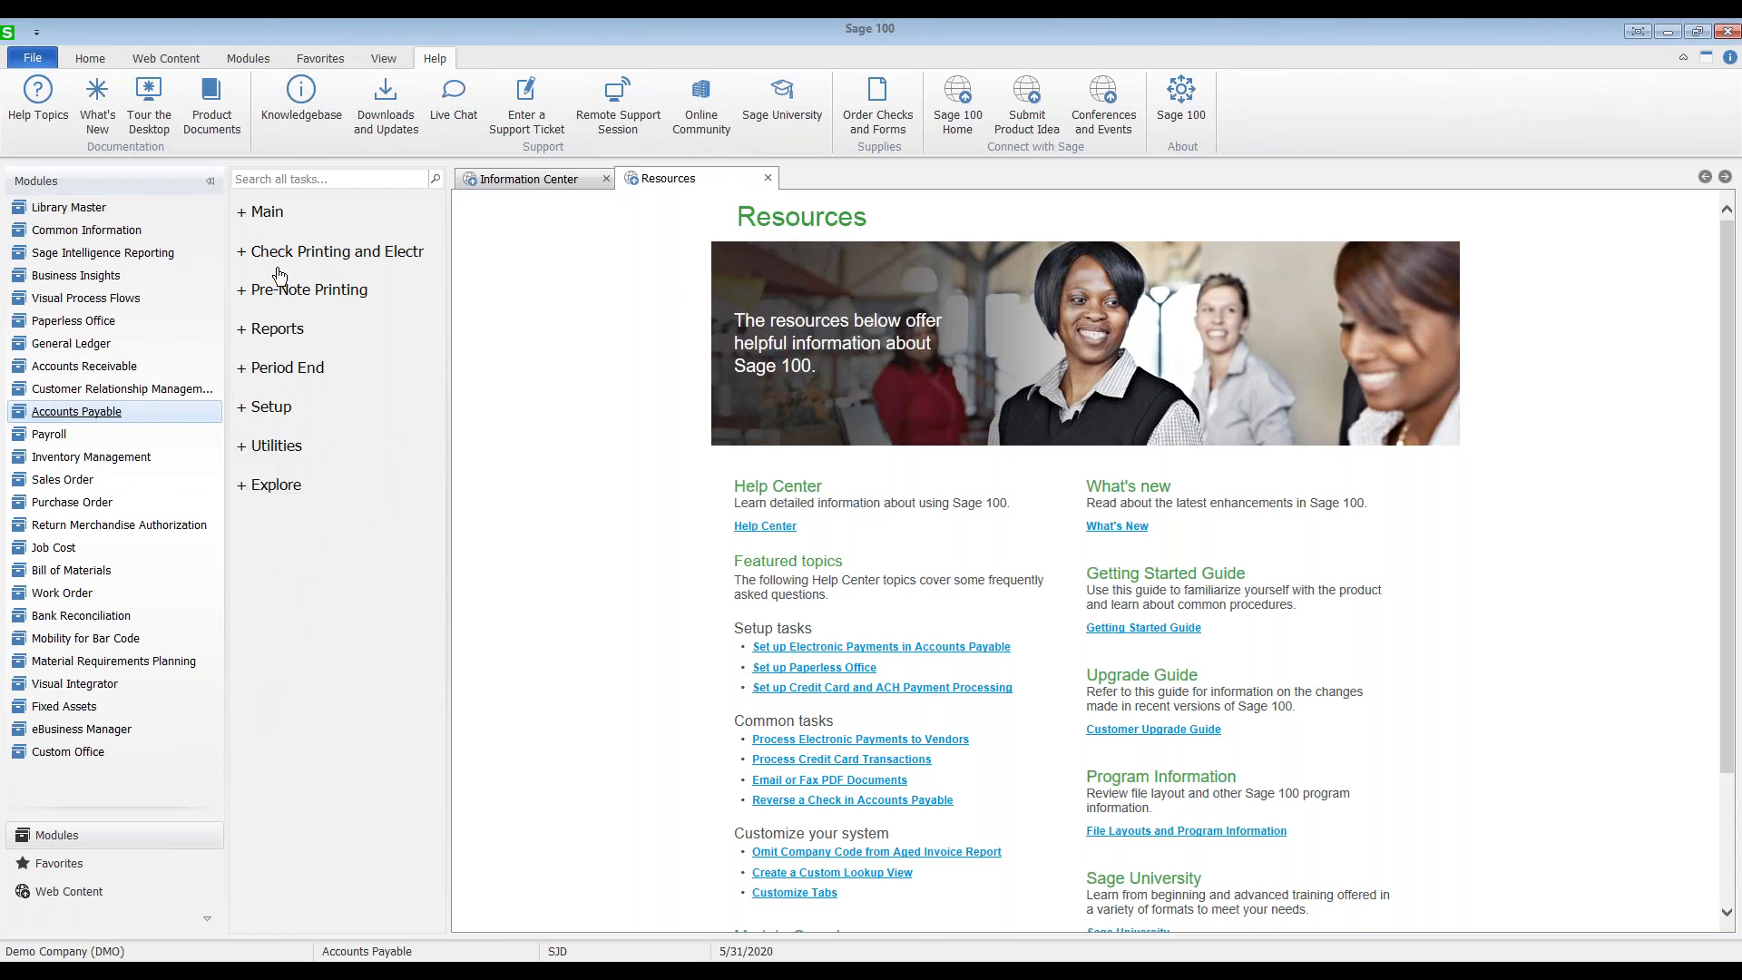
left_click(264, 218)
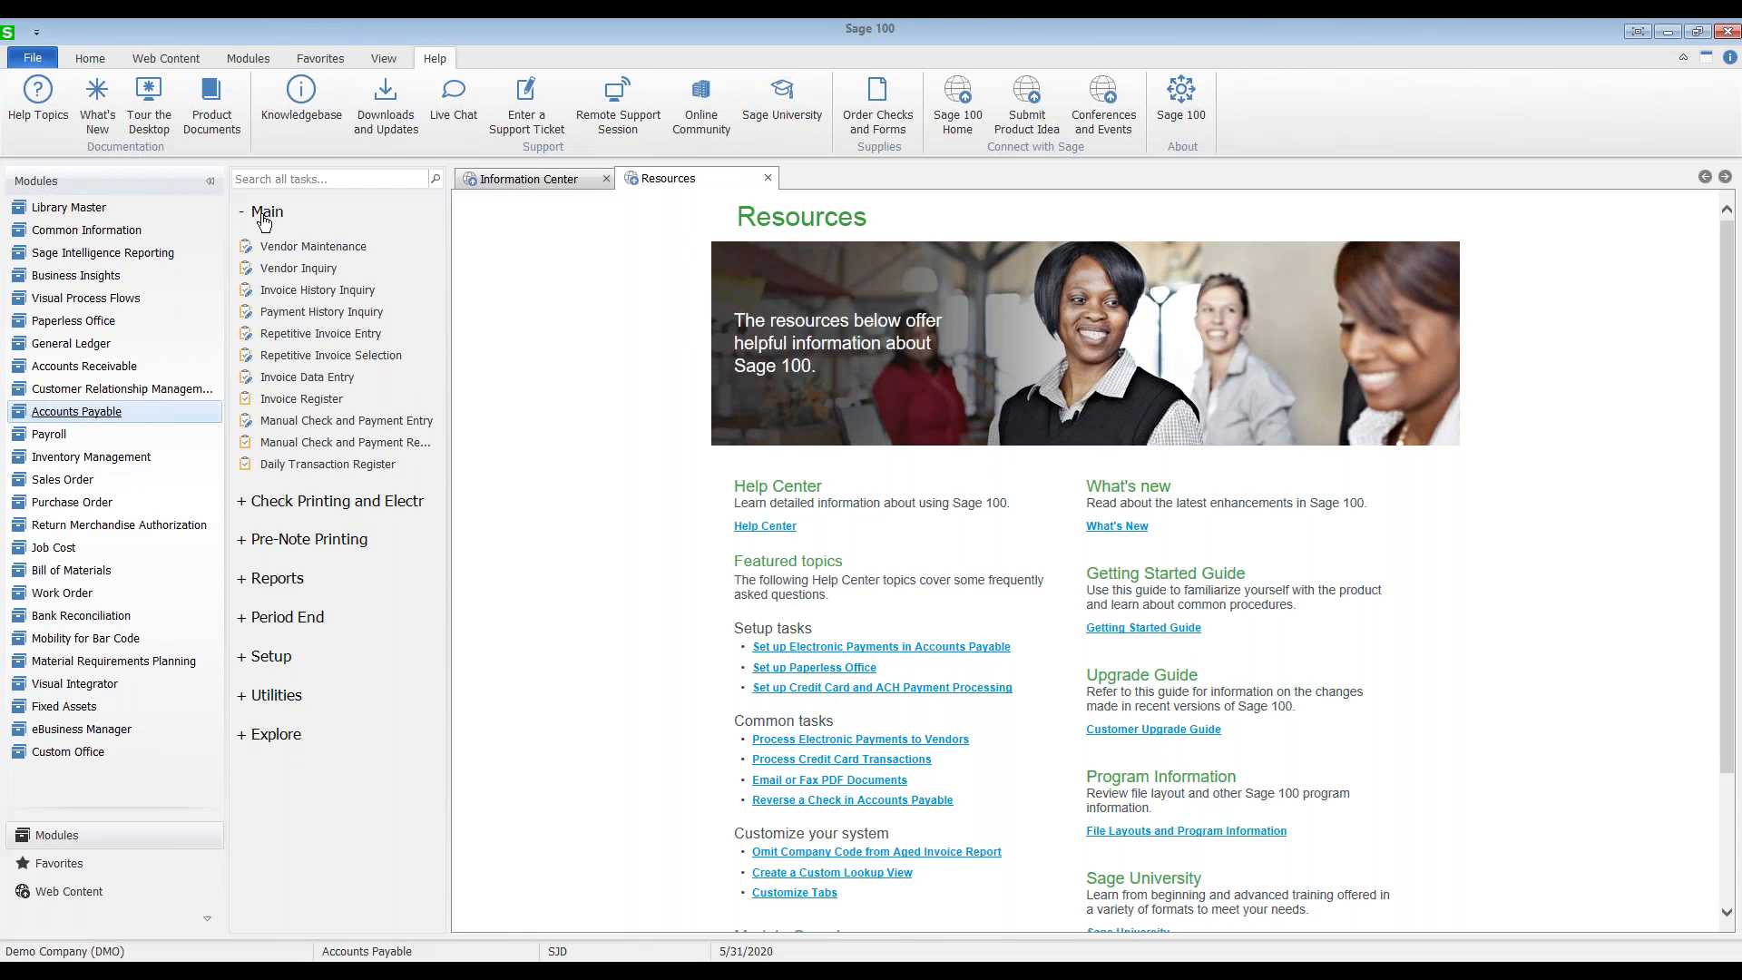
left_click(288, 247)
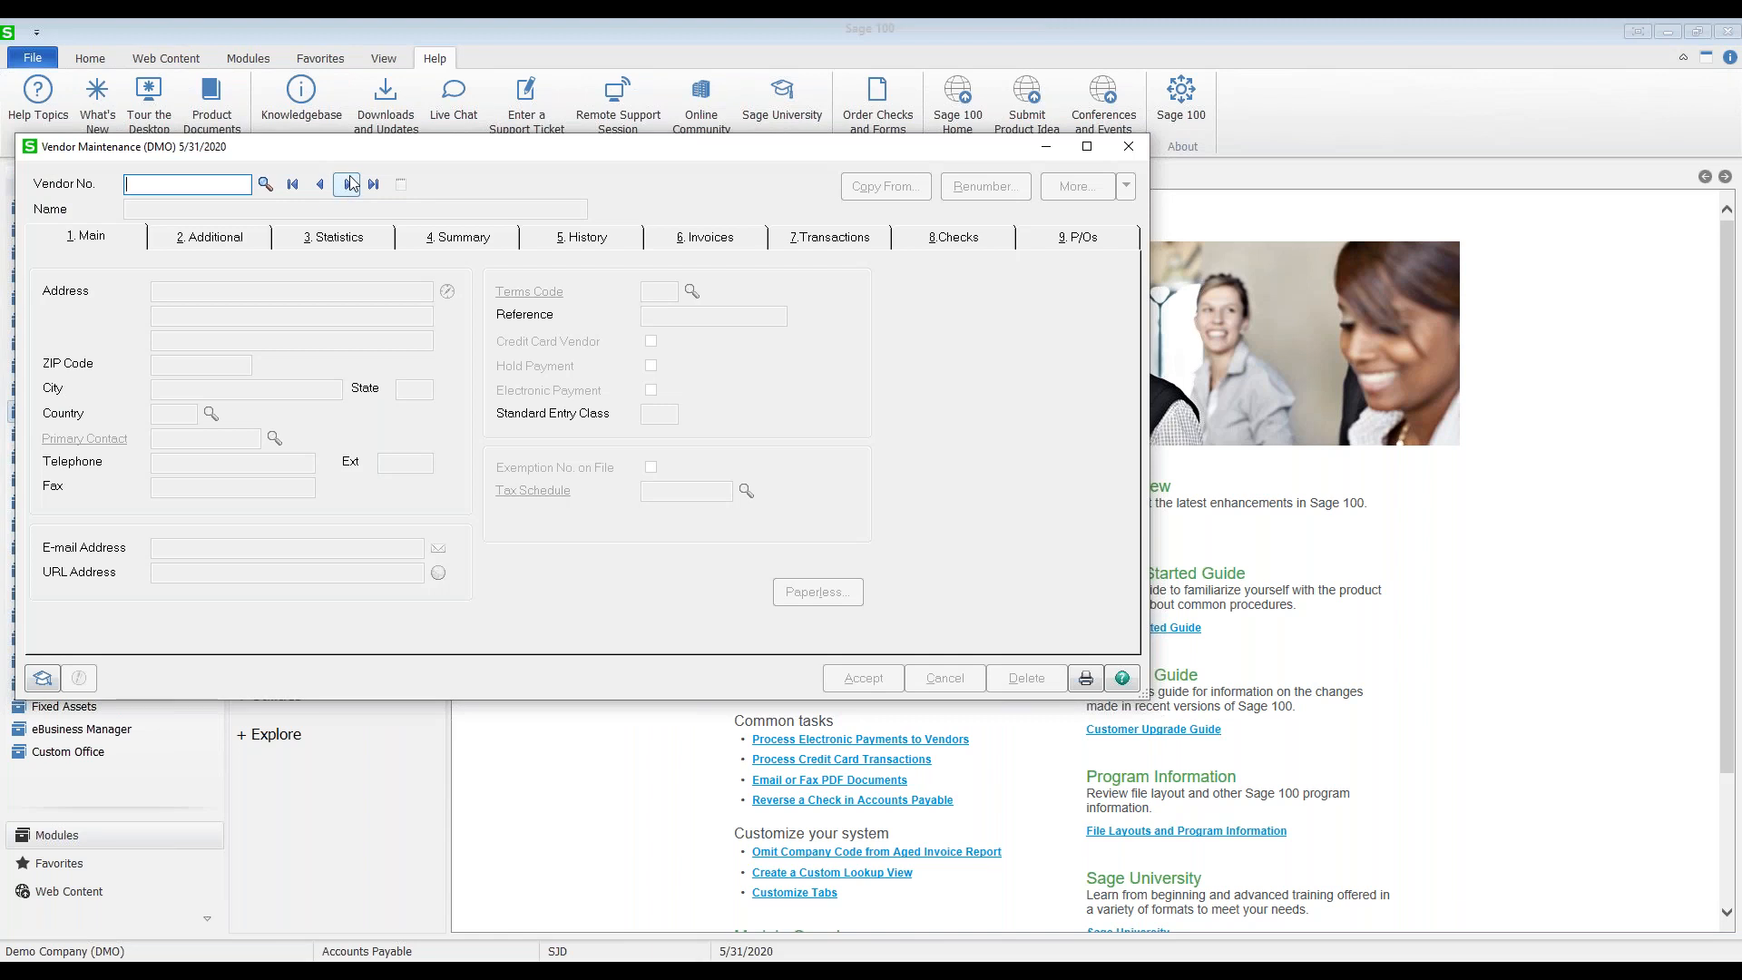
Step: Step to the next vendor record, 01-AIRWAY (Airway Property), in Vendor Maintenance
left_click(348, 184)
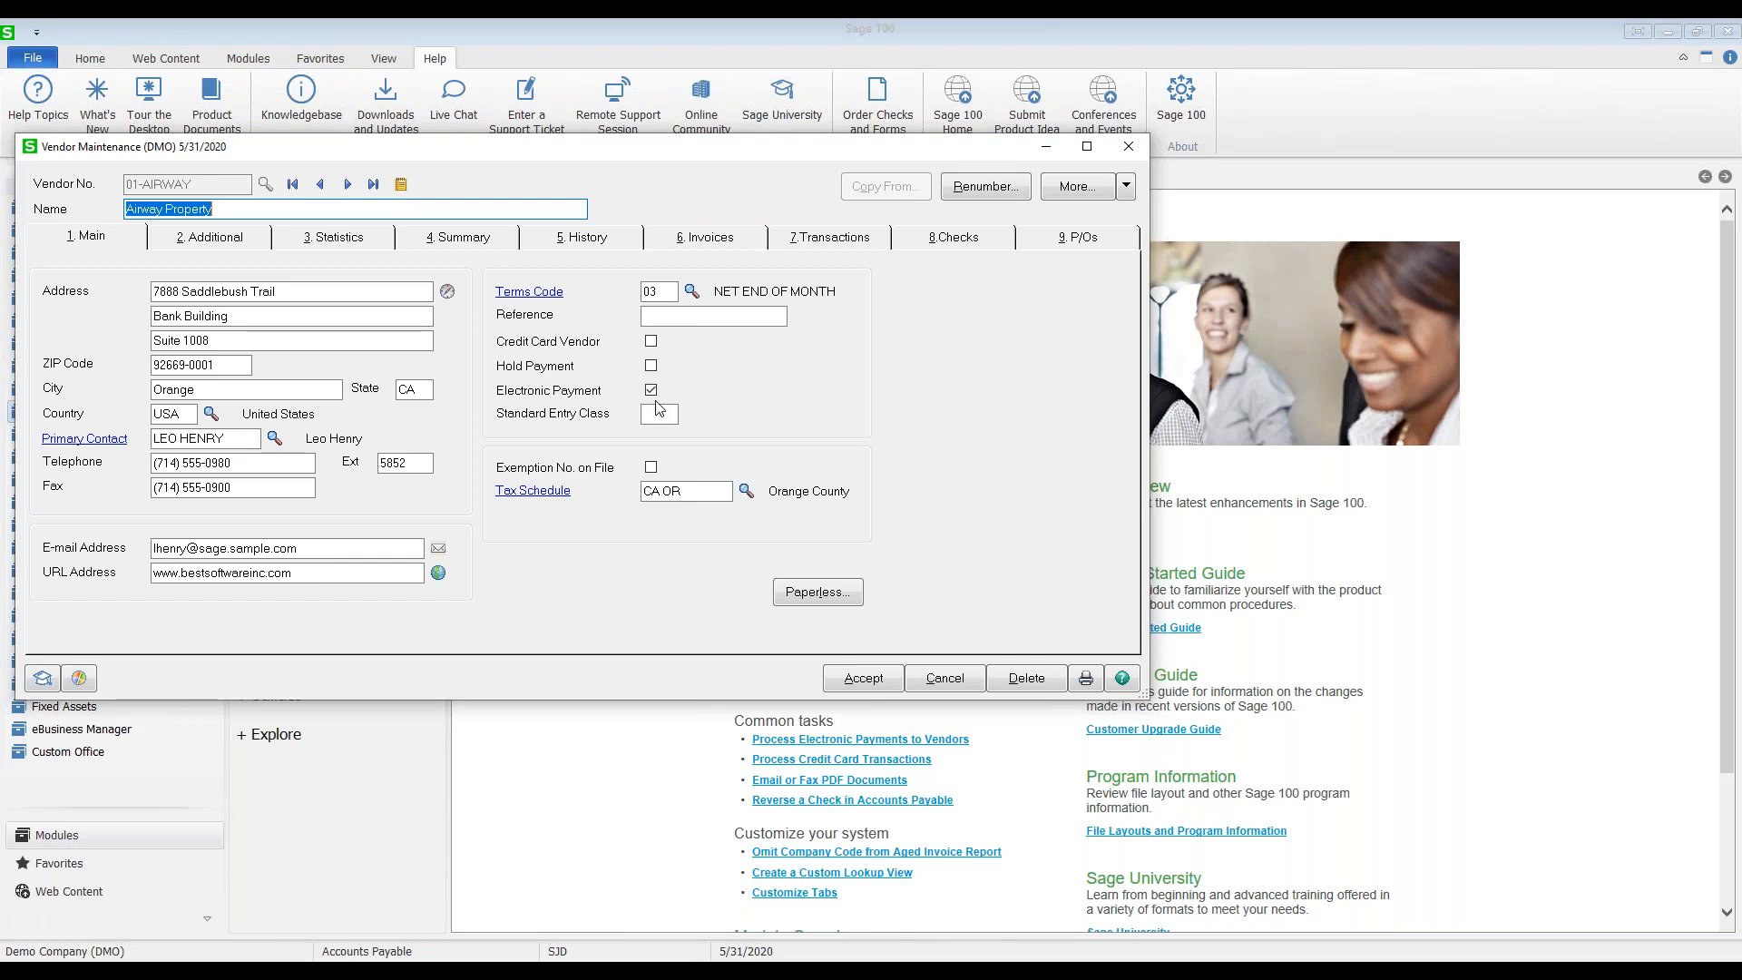
left_click(1070, 187)
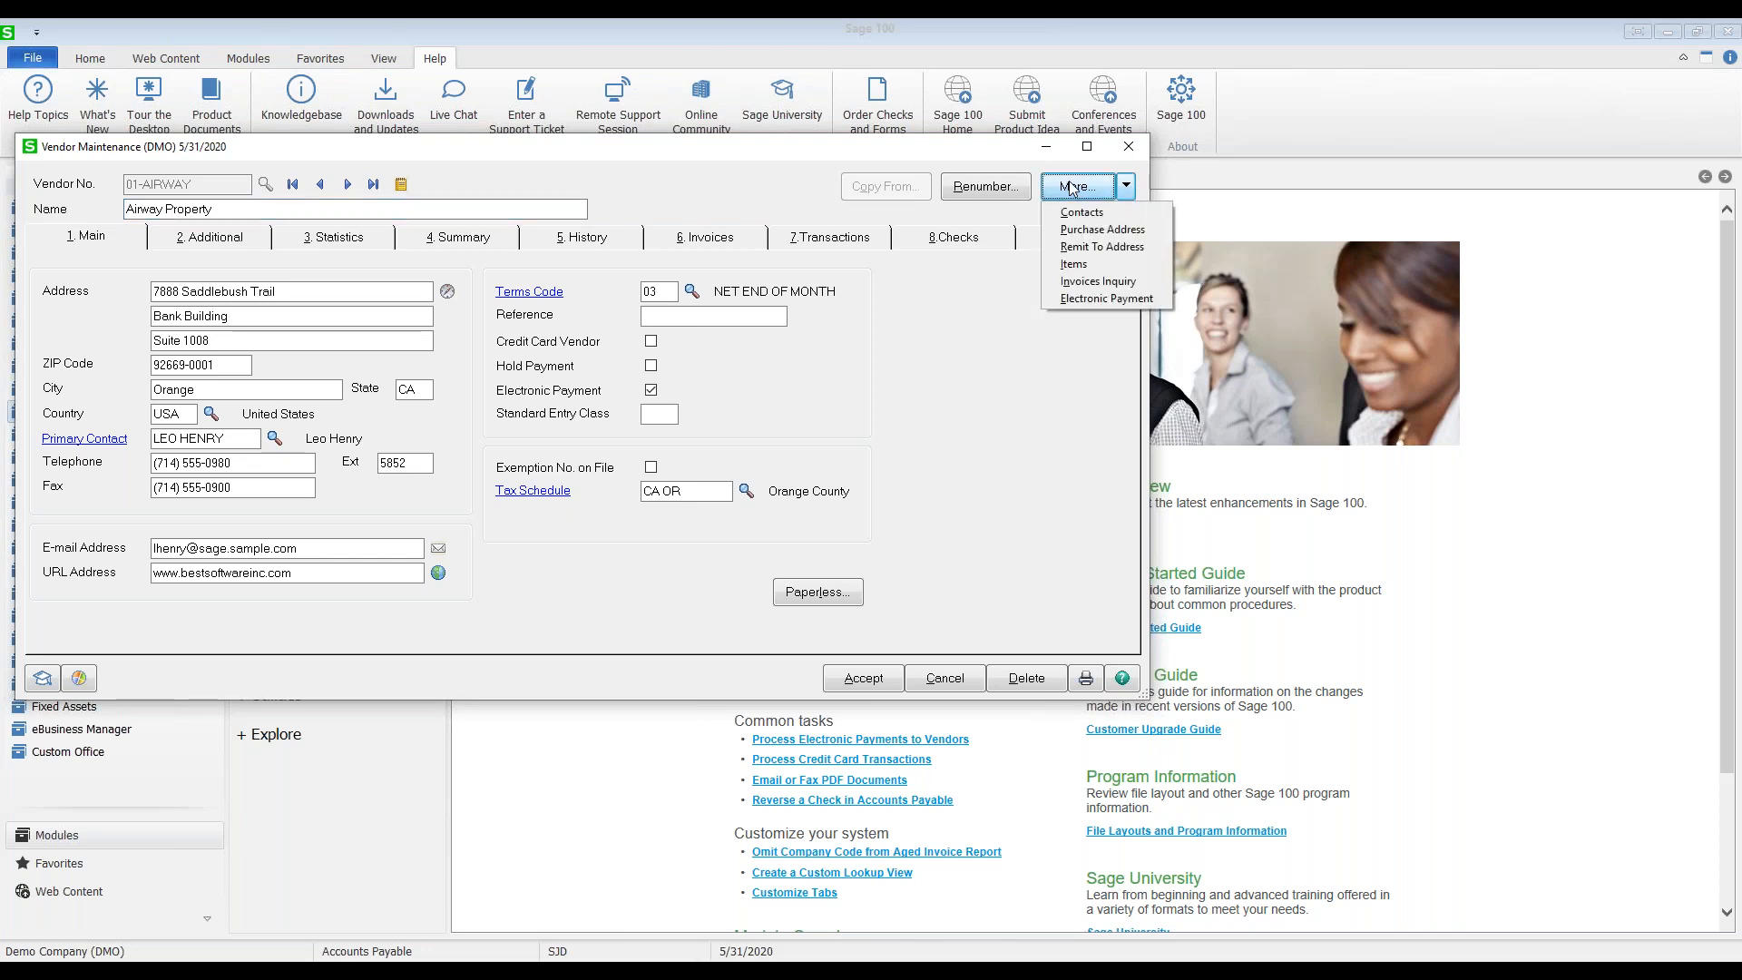
left_click(1098, 298)
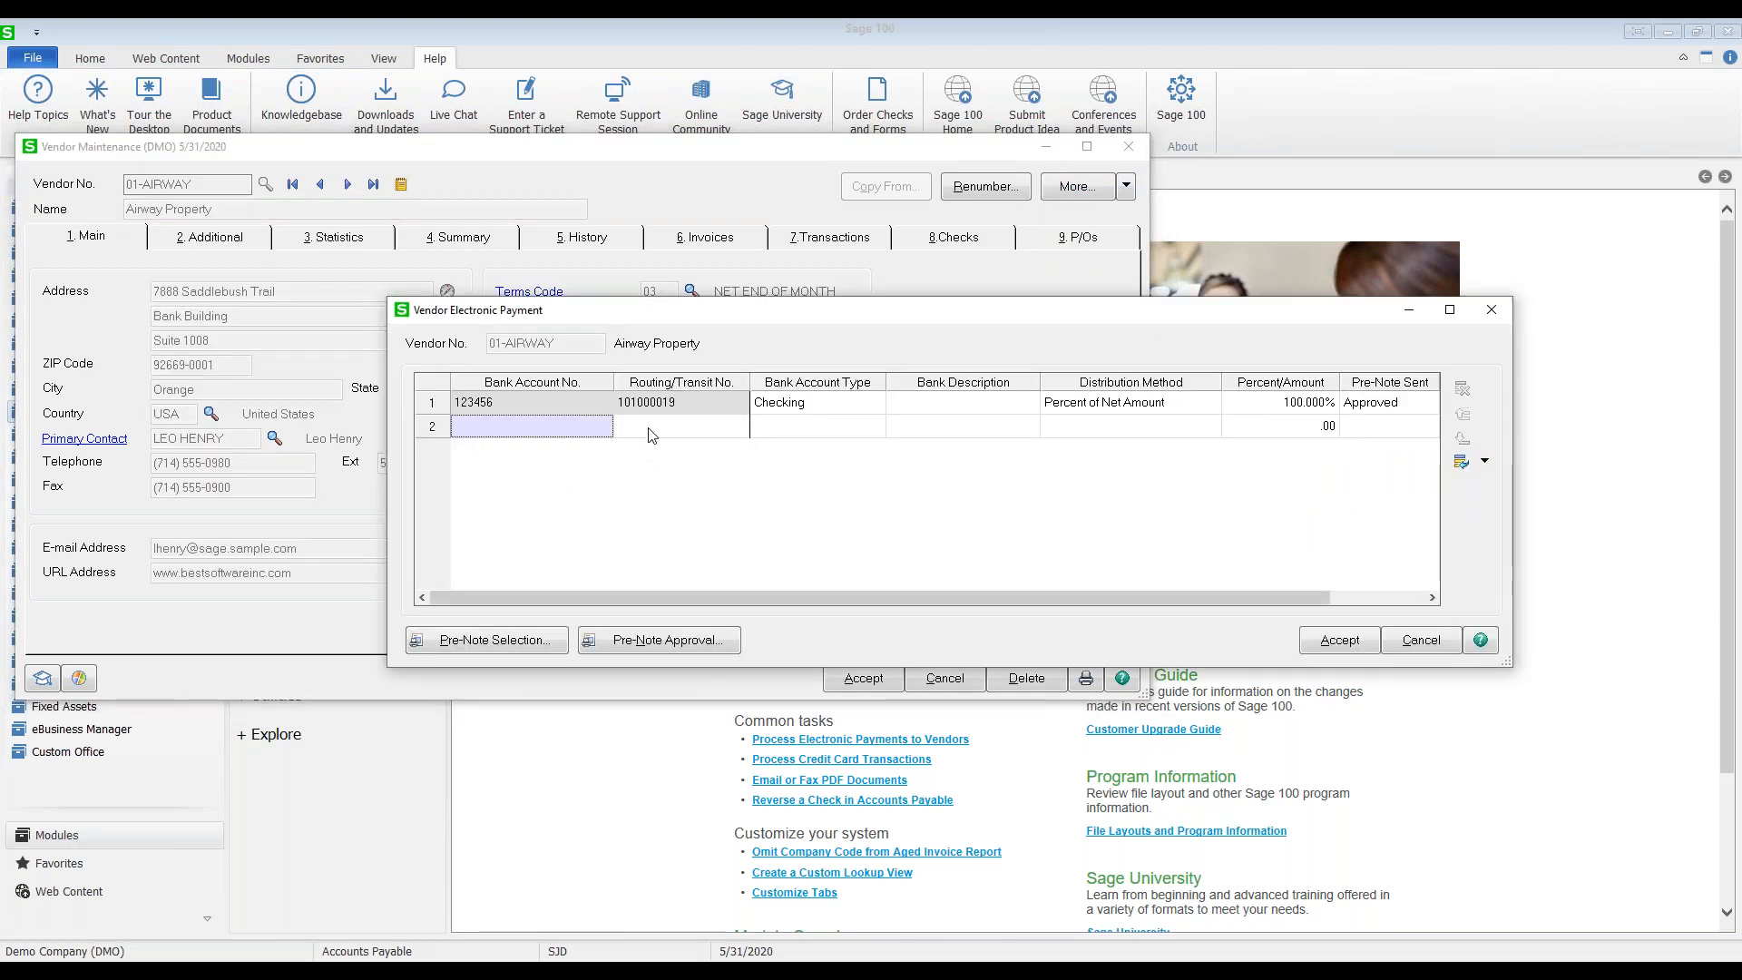
left_click(507, 411)
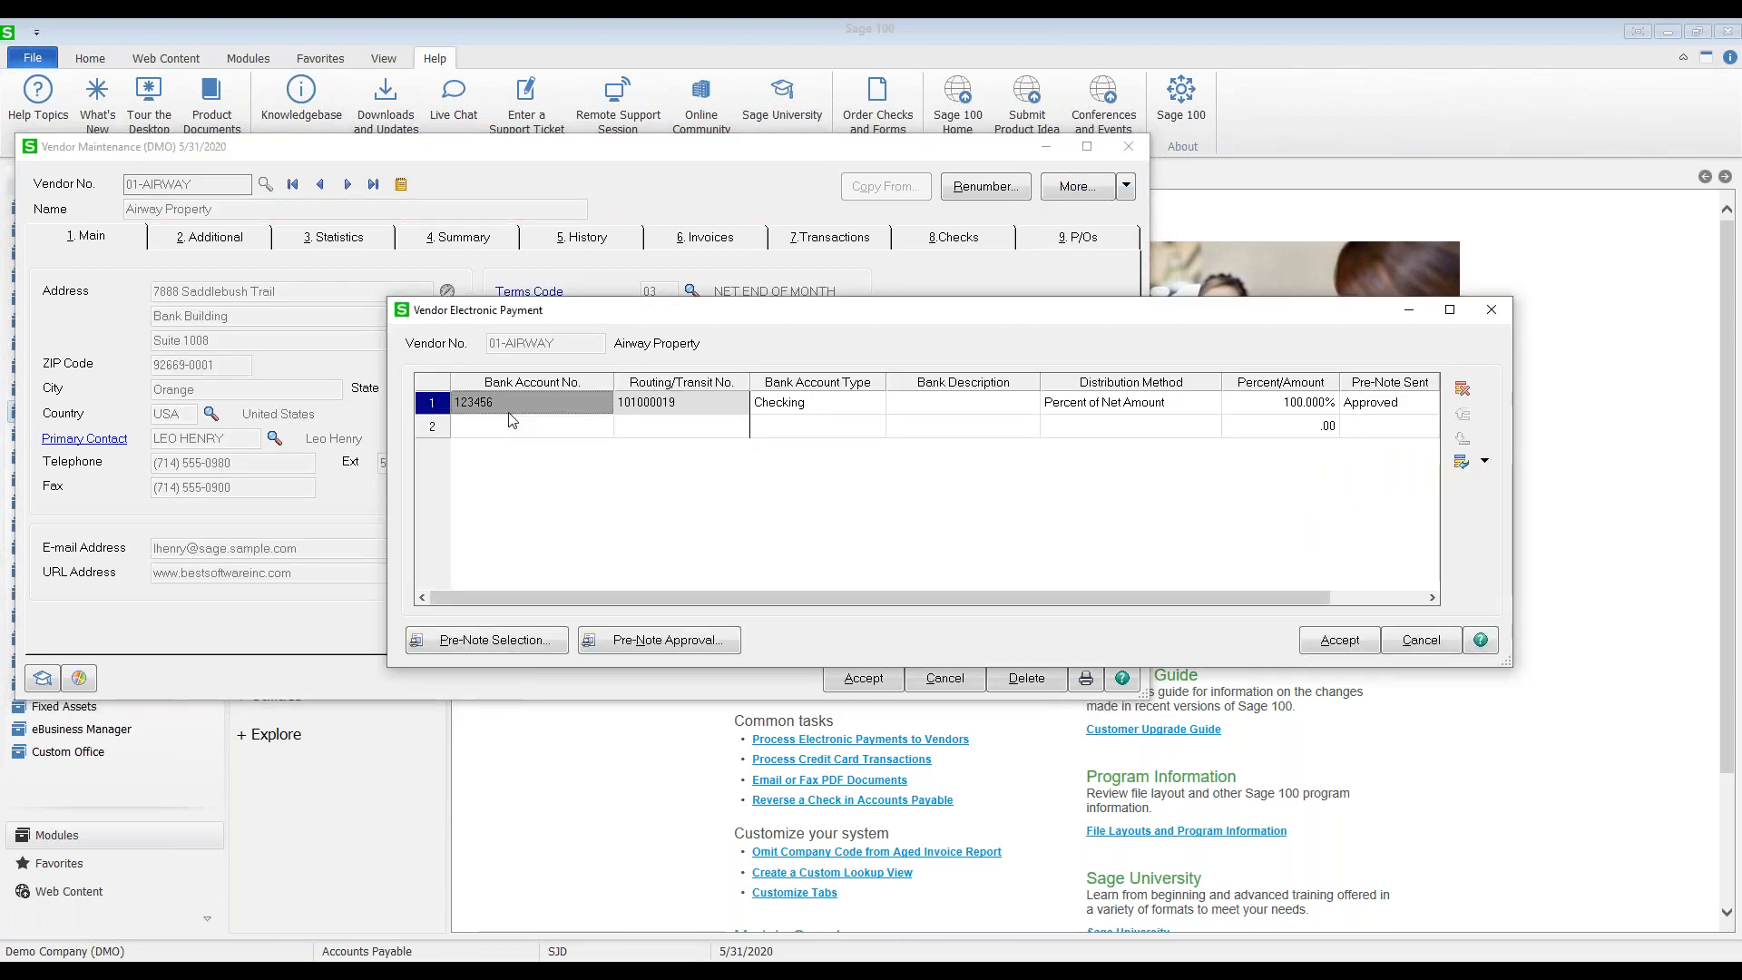
left_click(658, 417)
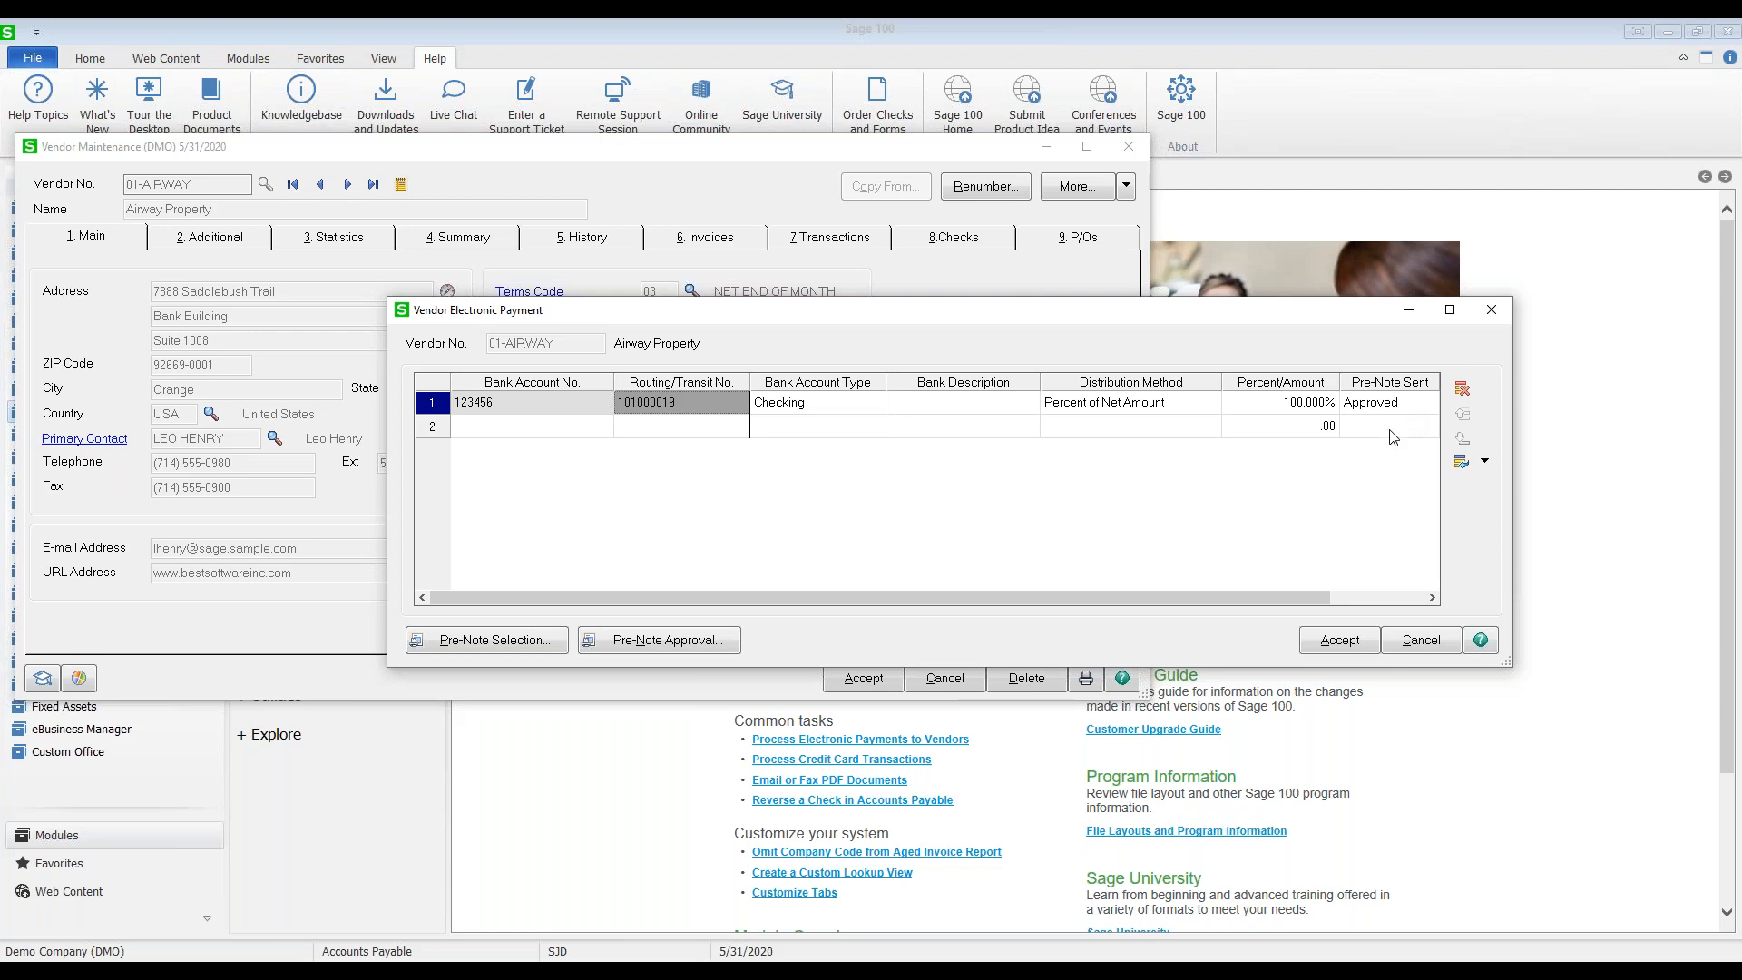
left_click(1339, 642)
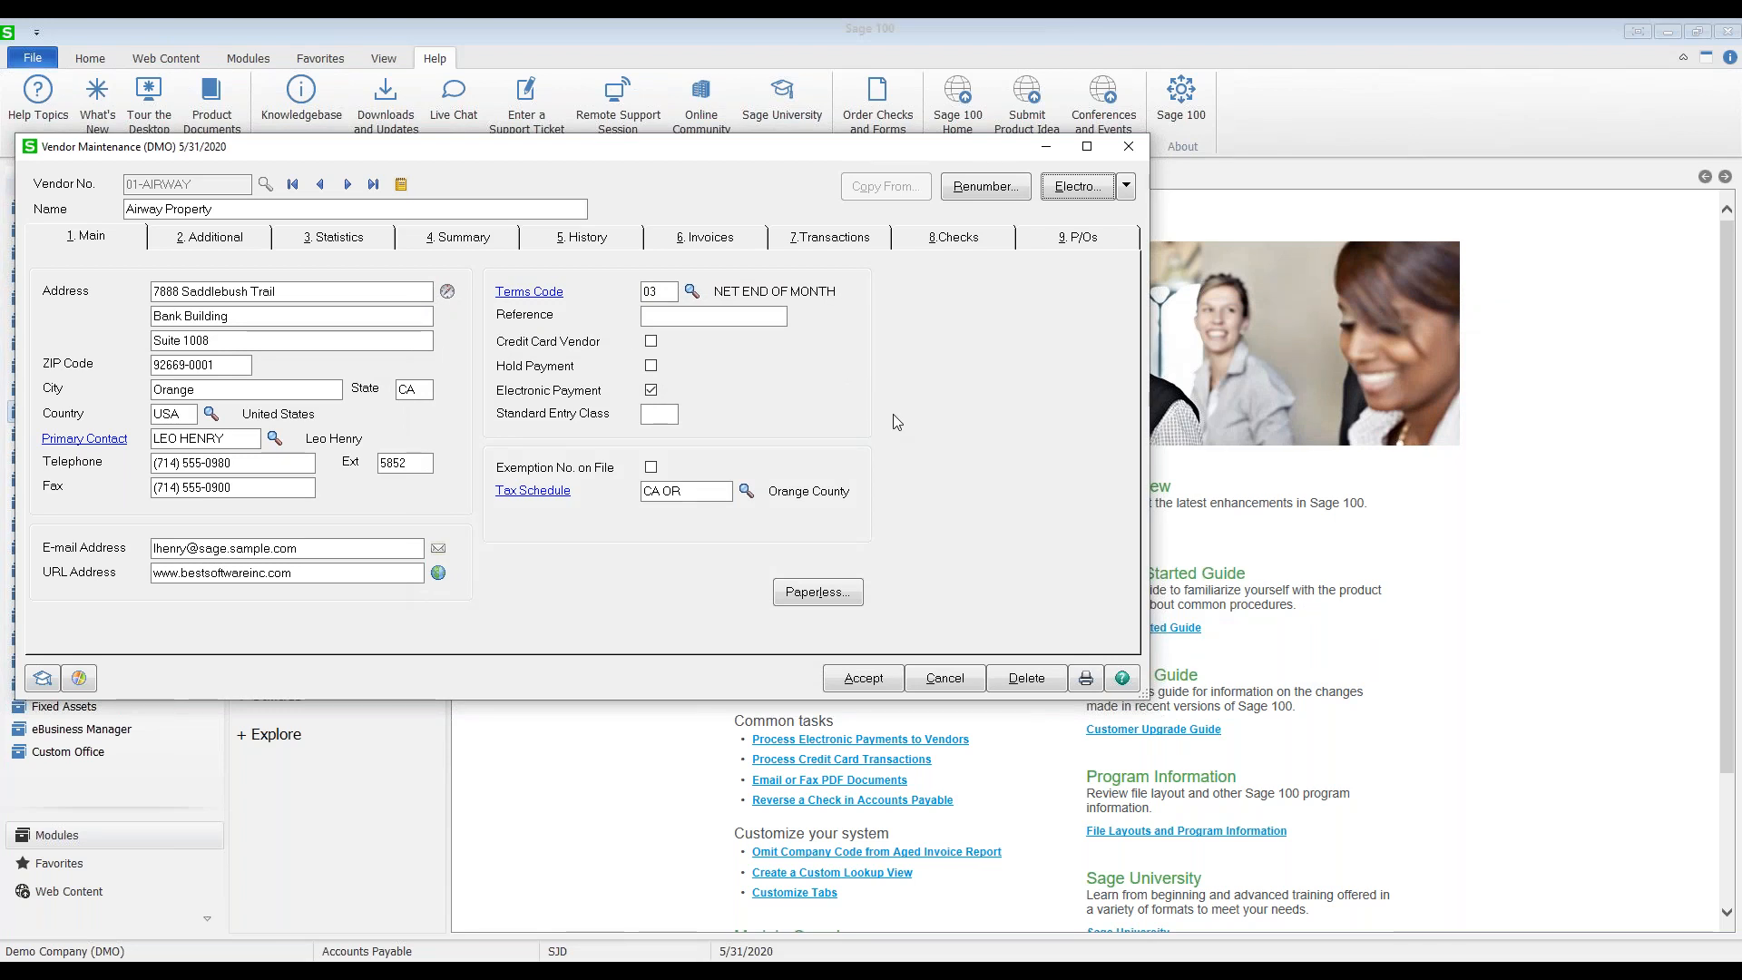
Step: Open the vendor's Paperless Office delivery options for A/P Check on the E-mail tab
left_click(819, 592)
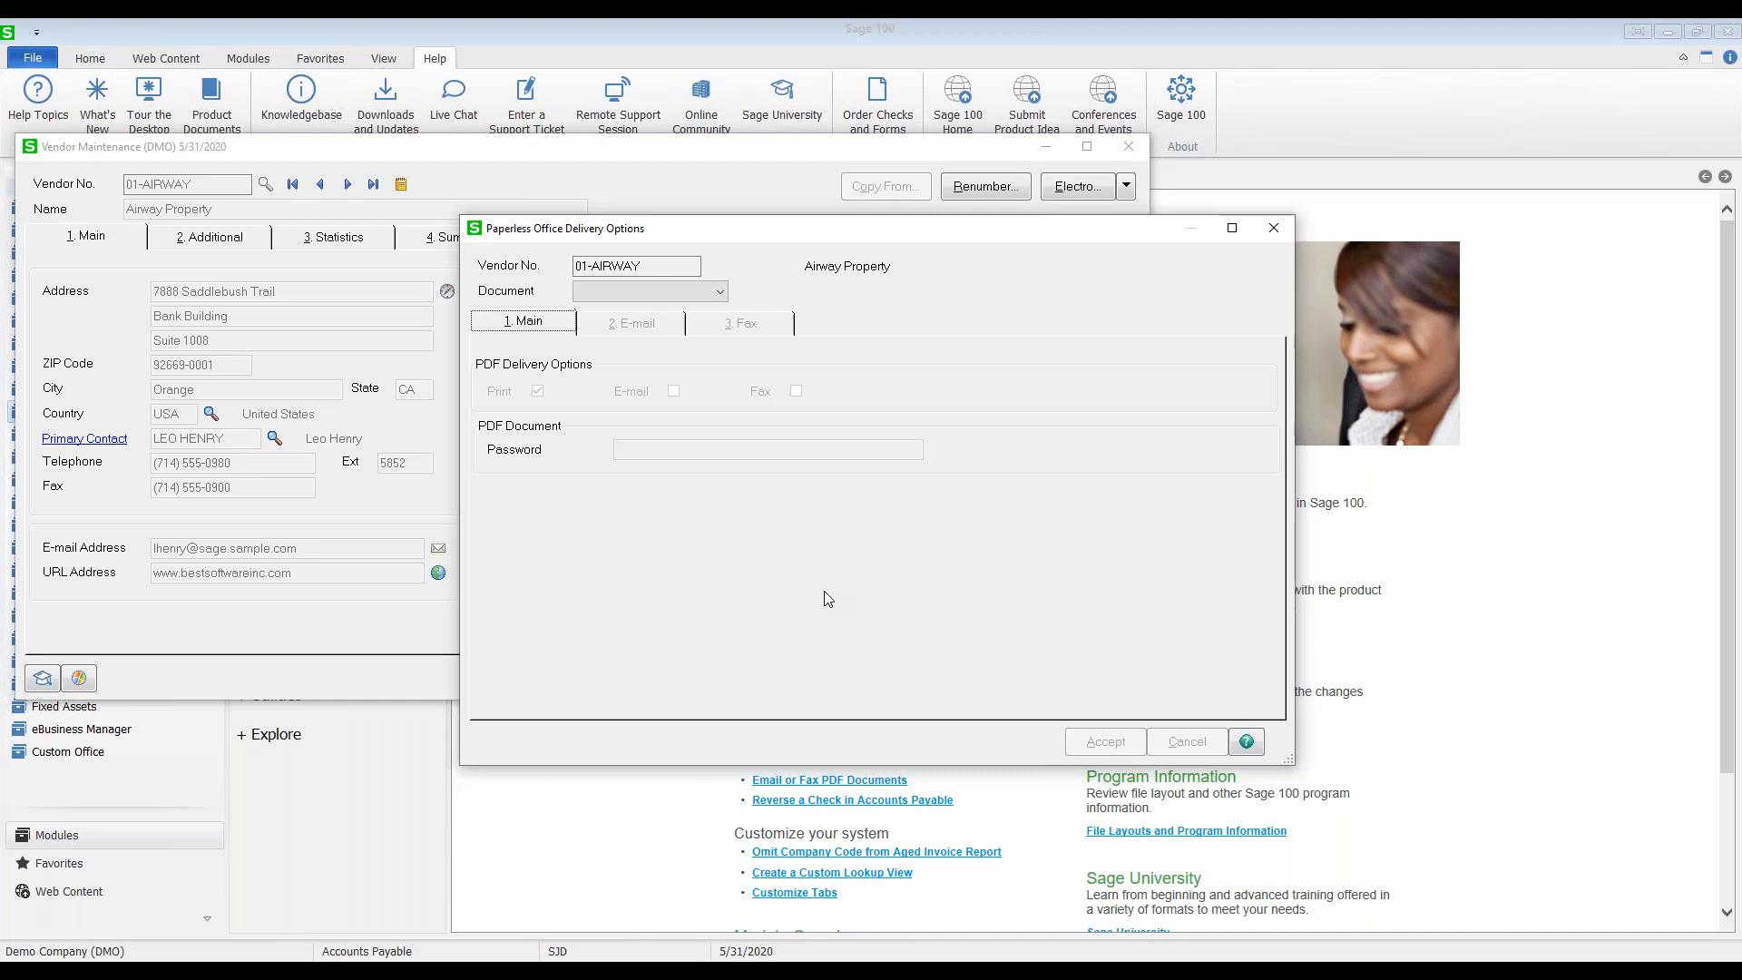
left_click(722, 290)
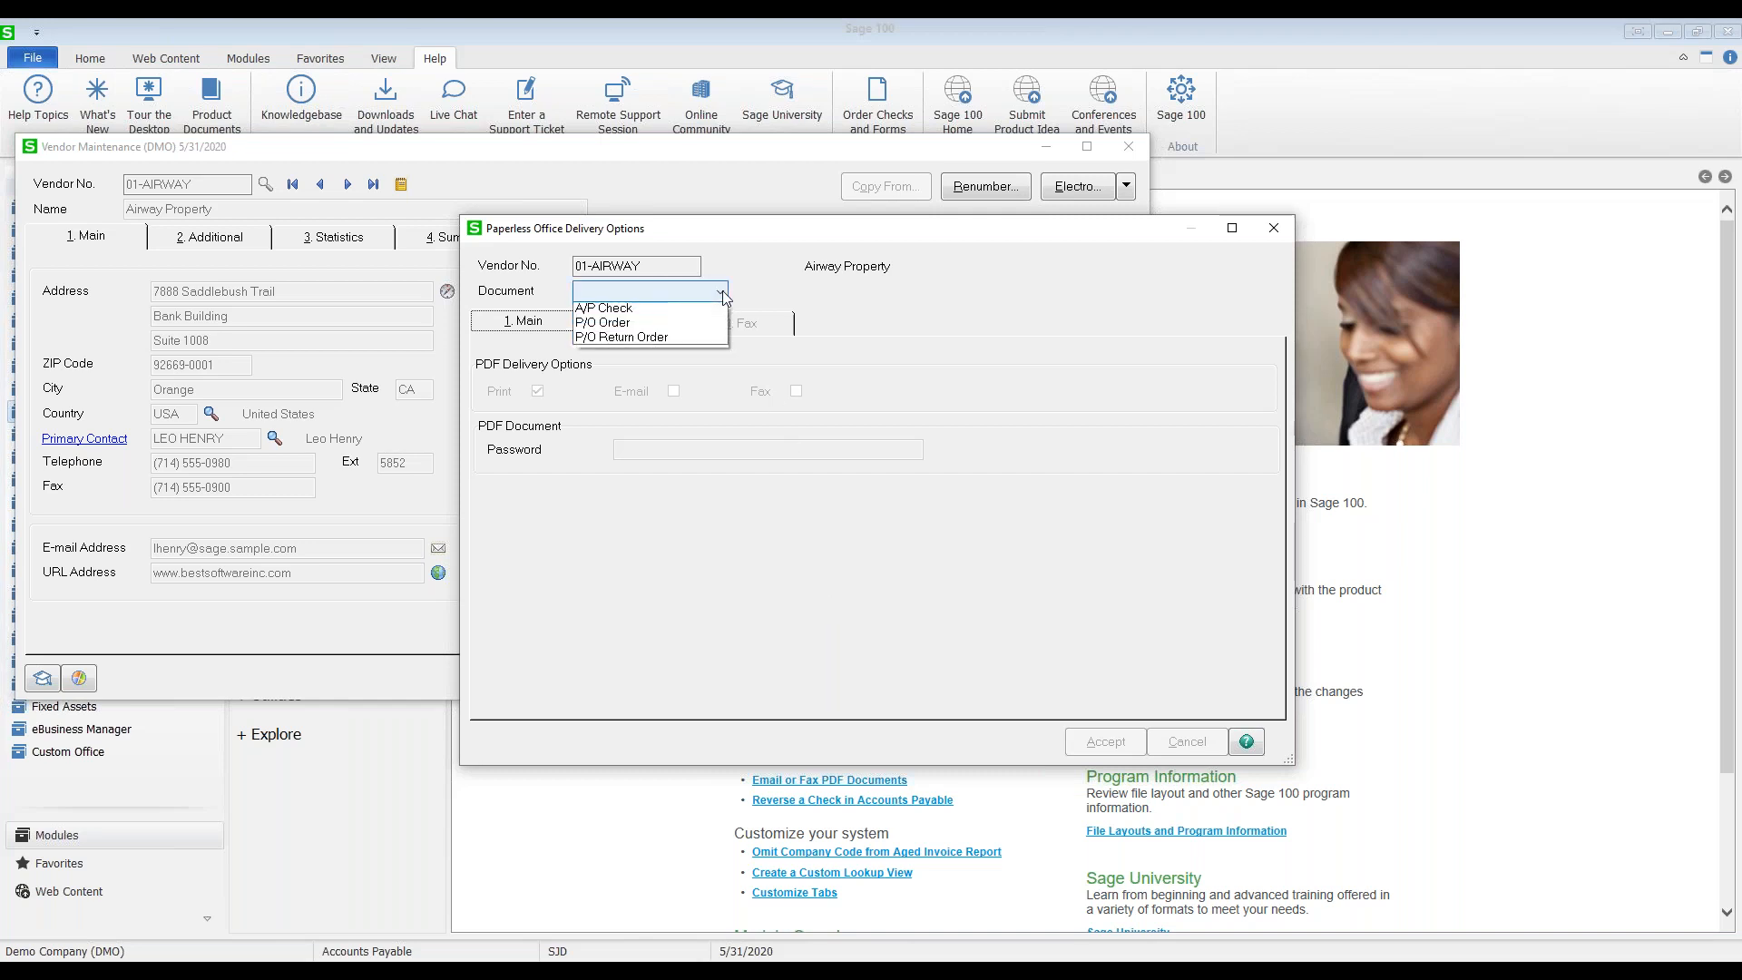
left_click(658, 313)
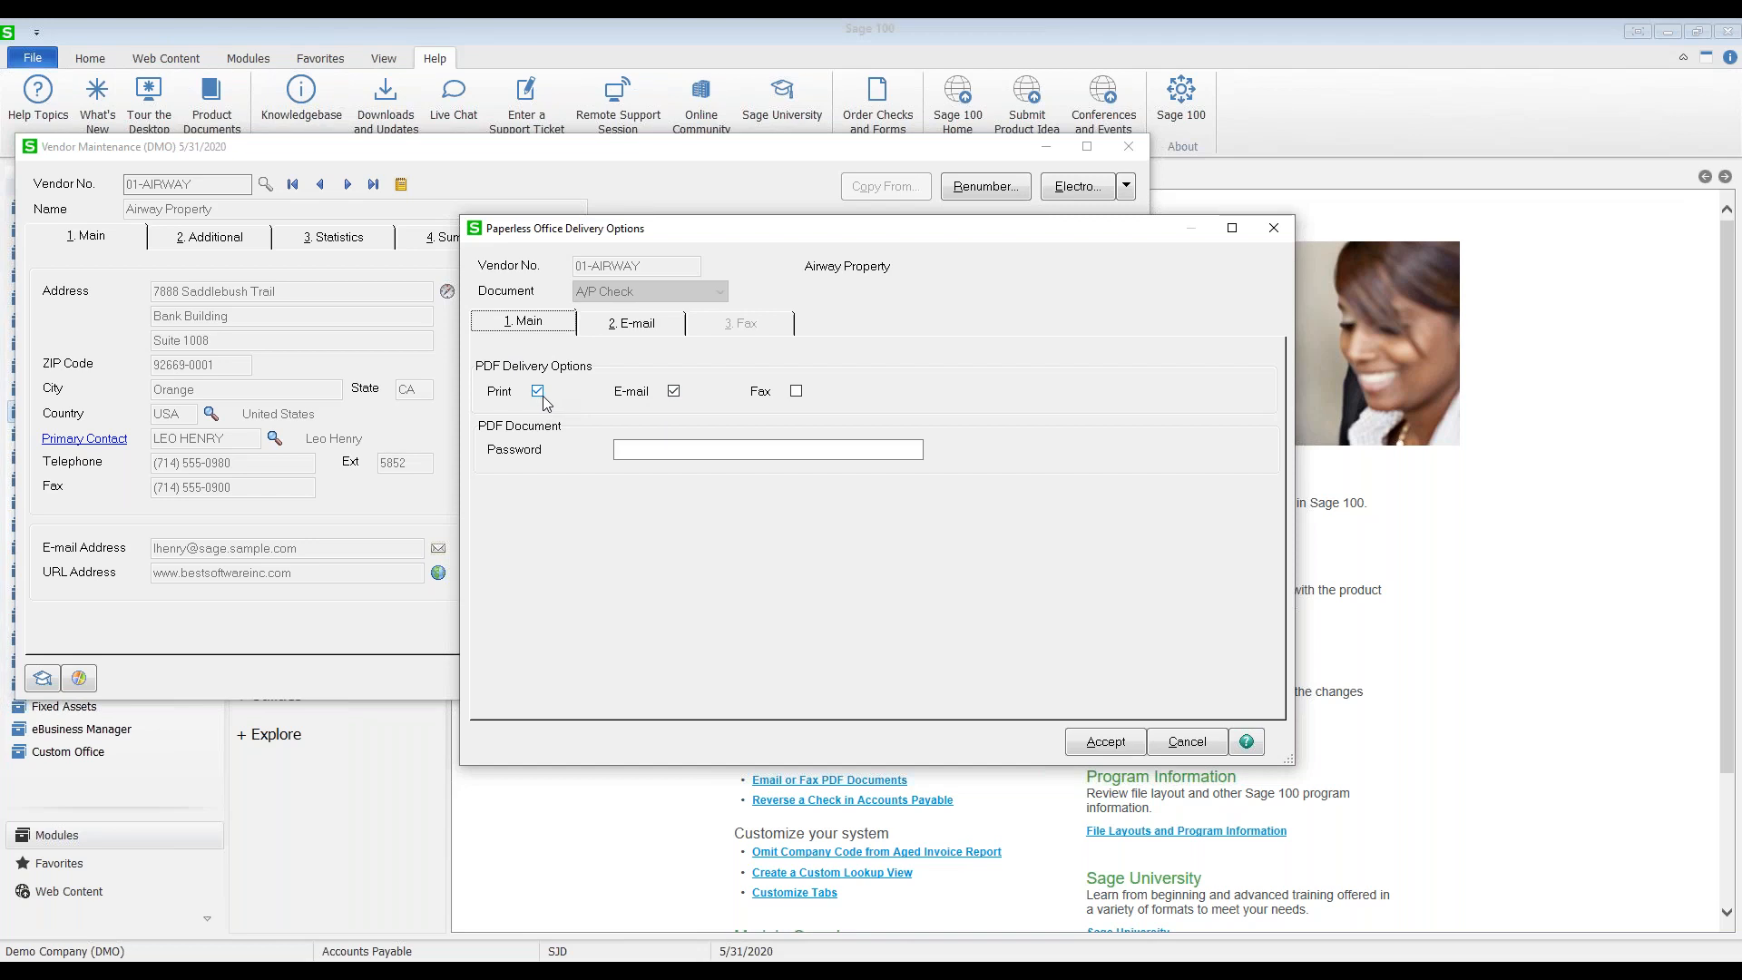
left_click(646, 329)
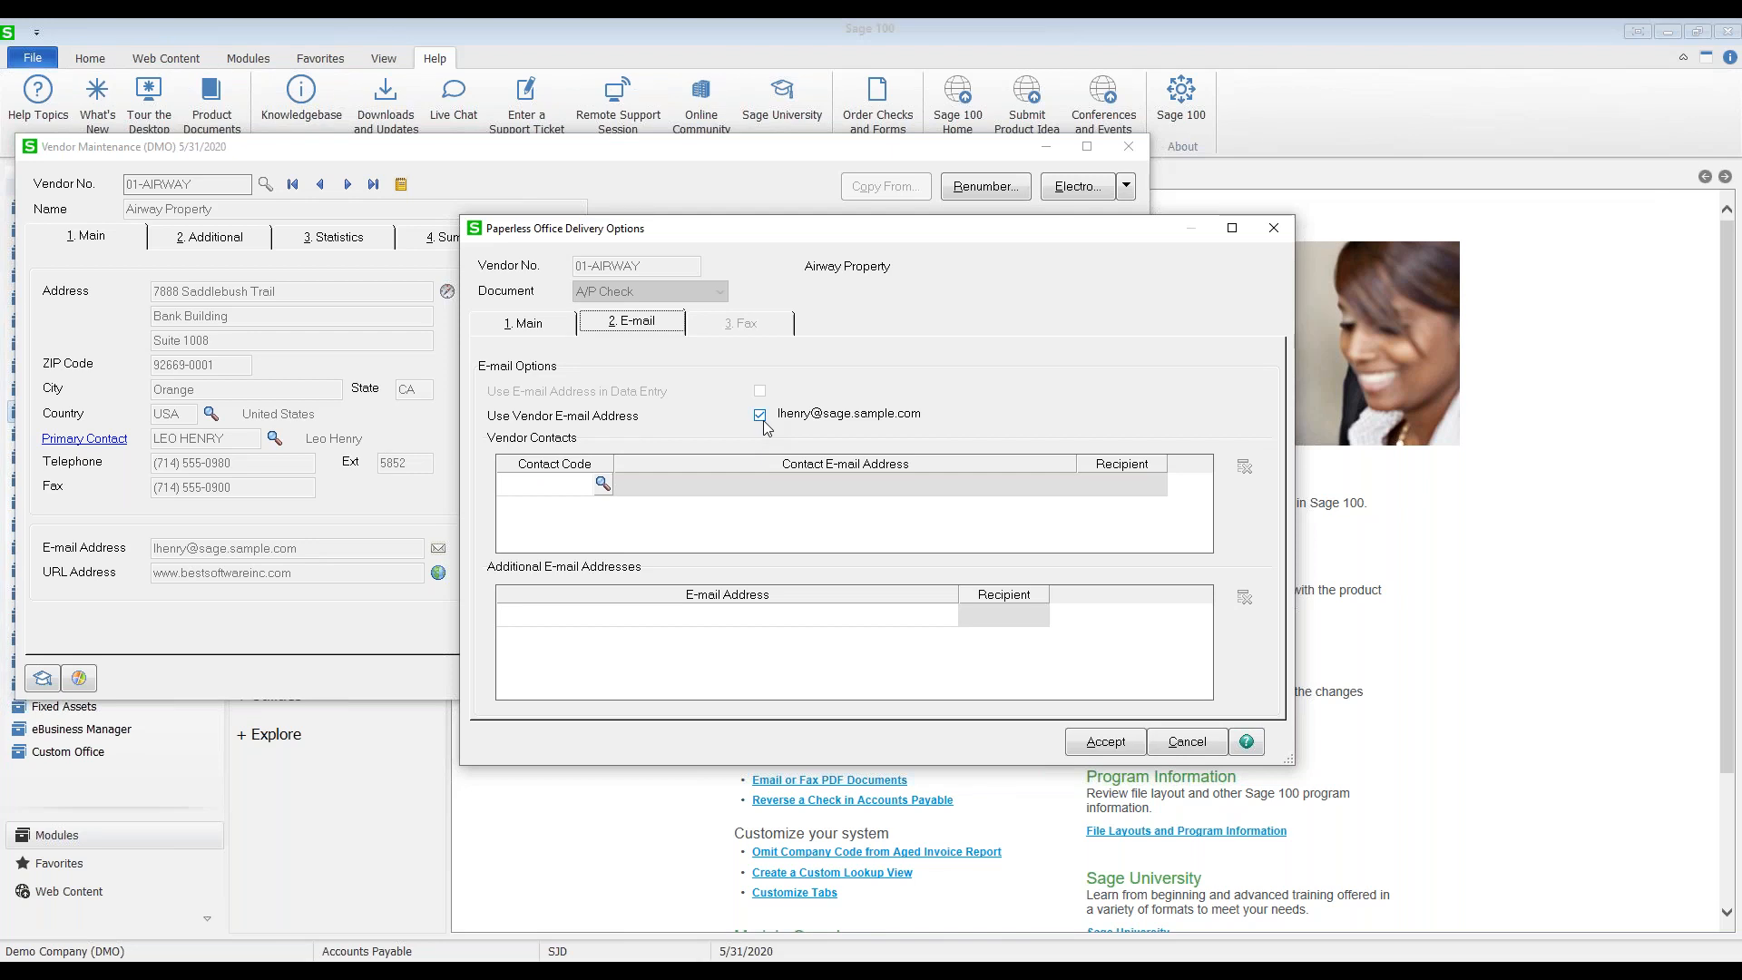
Step: Add an additional e-mail address as a To recipient, then cancel and discard the changes
left_click(609, 623)
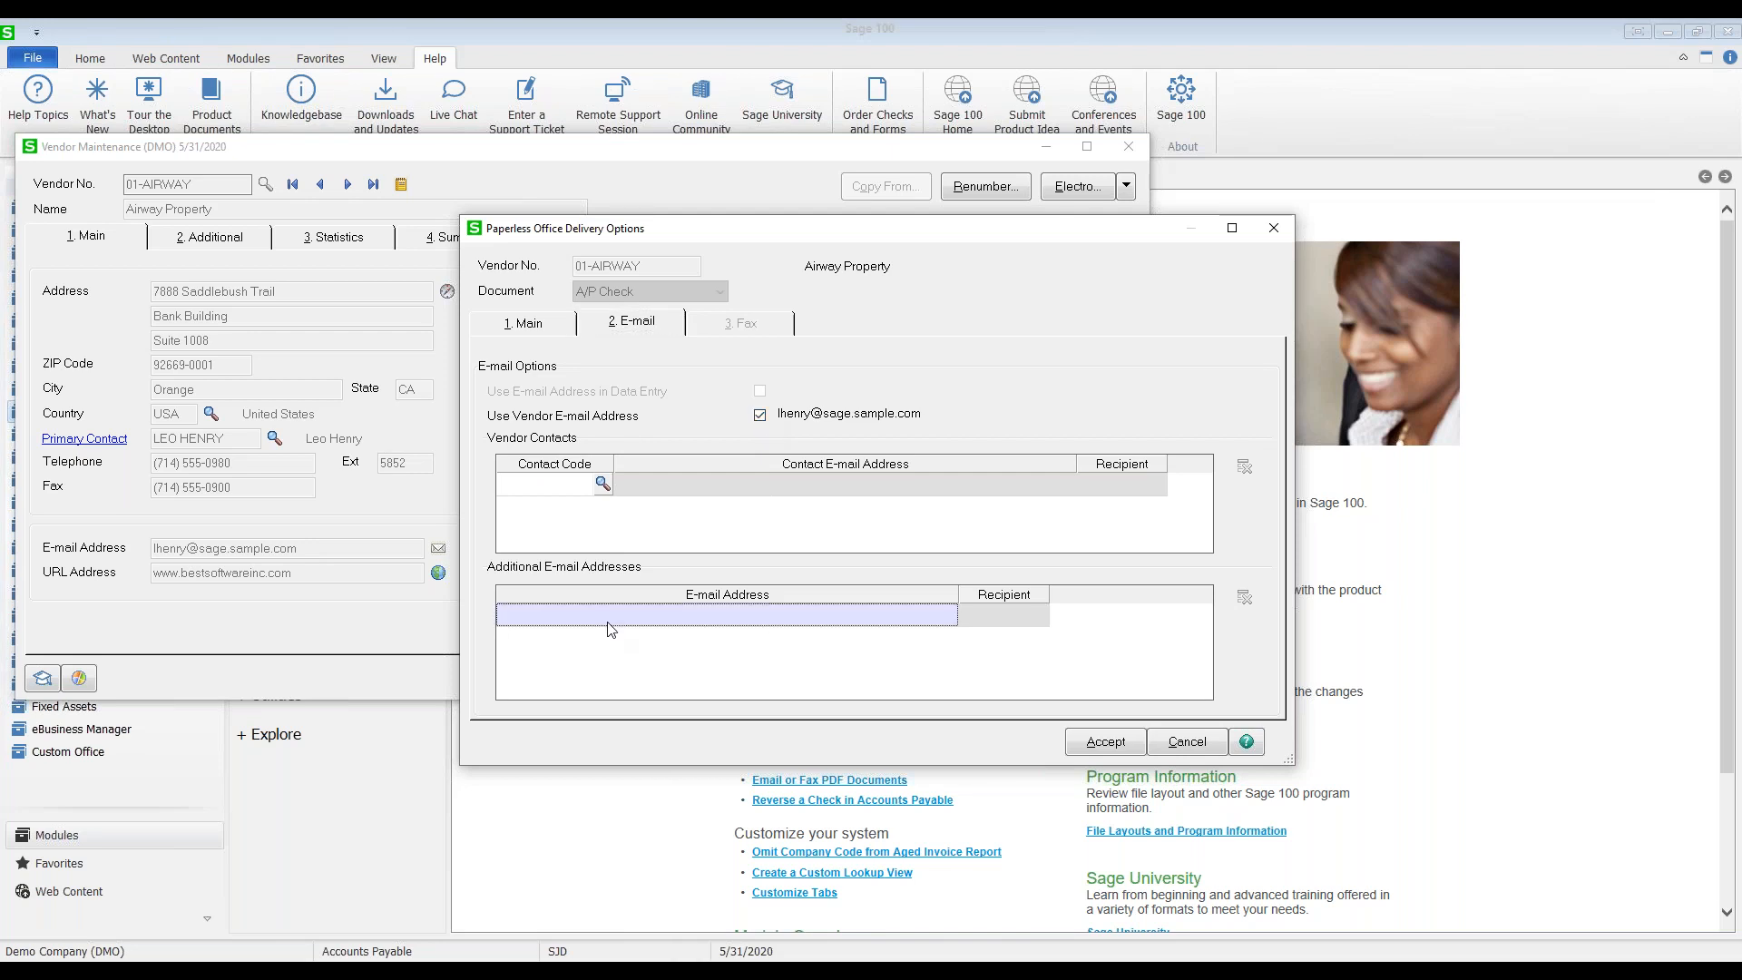
type("ssmith")
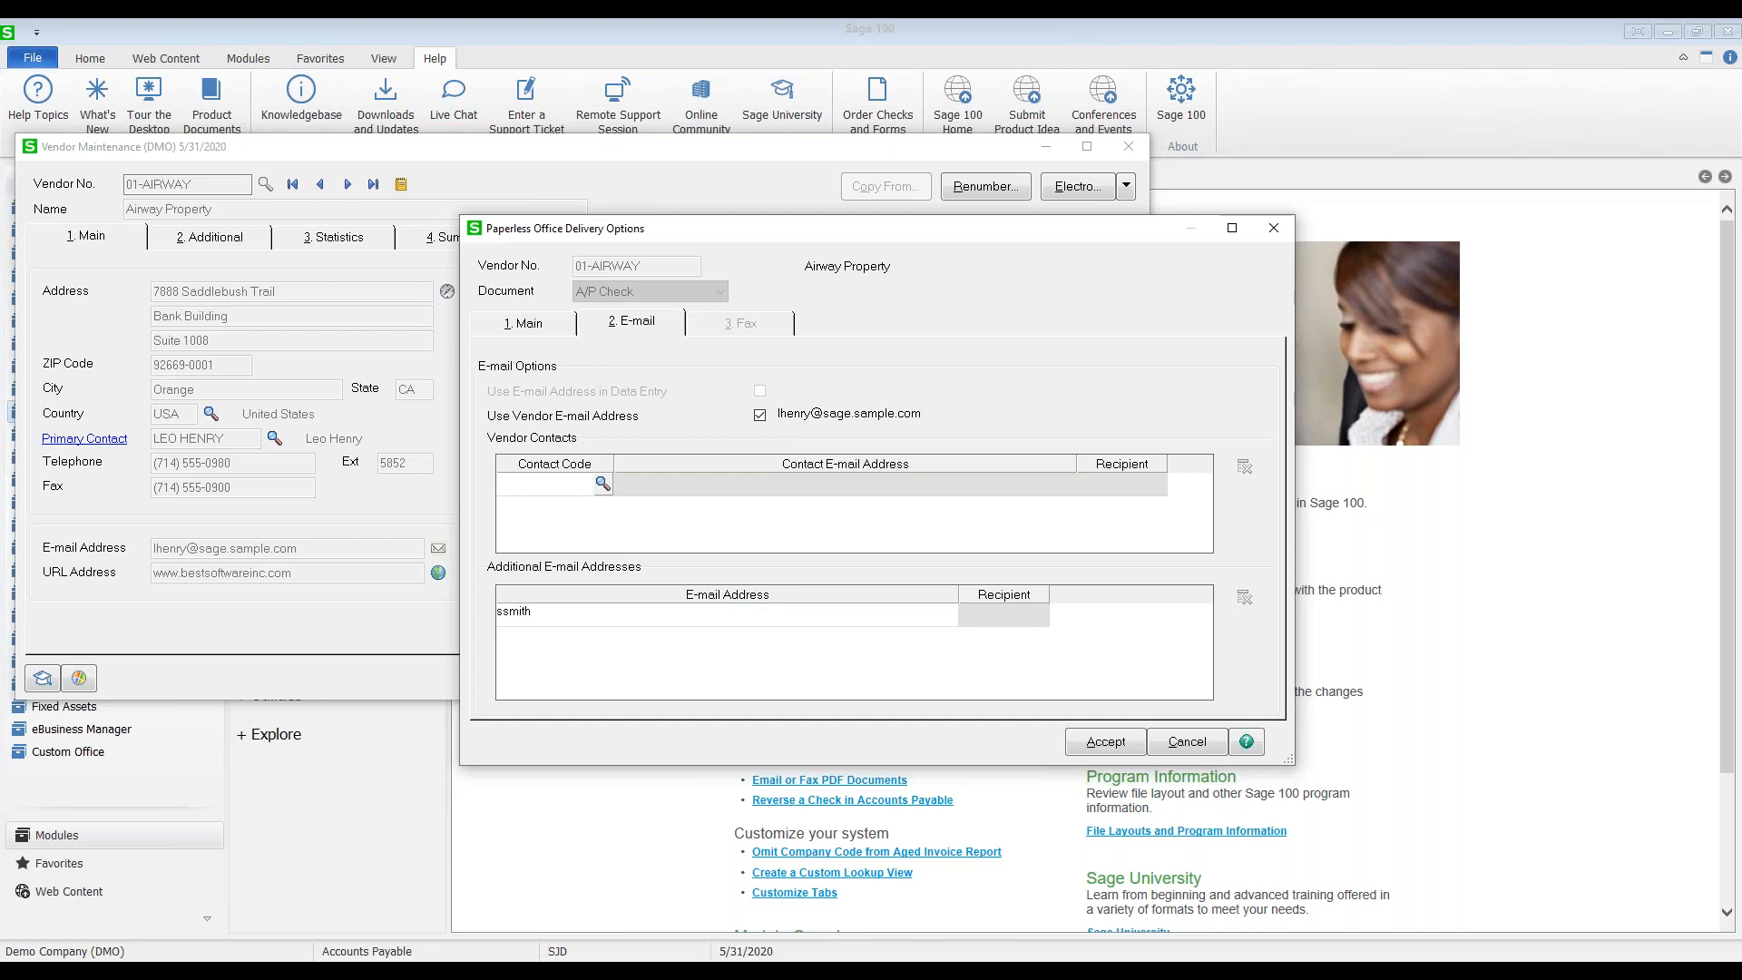
type("@sage.sample.com")
key("Tab")
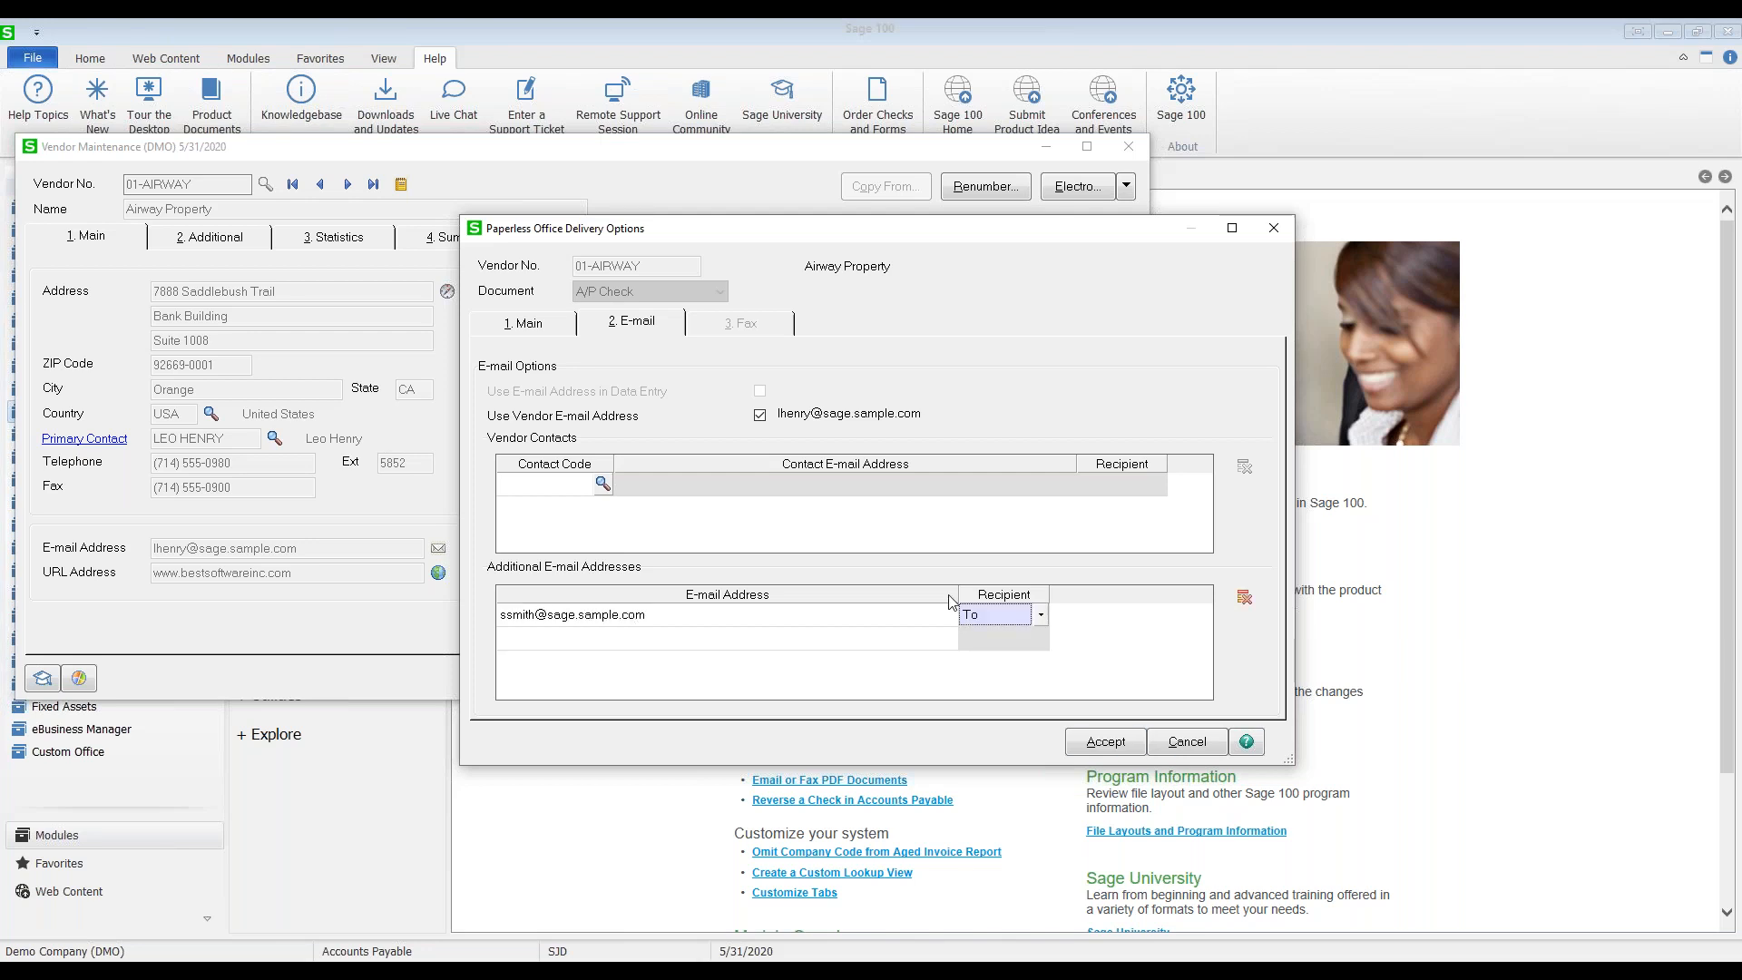
left_click(1041, 615)
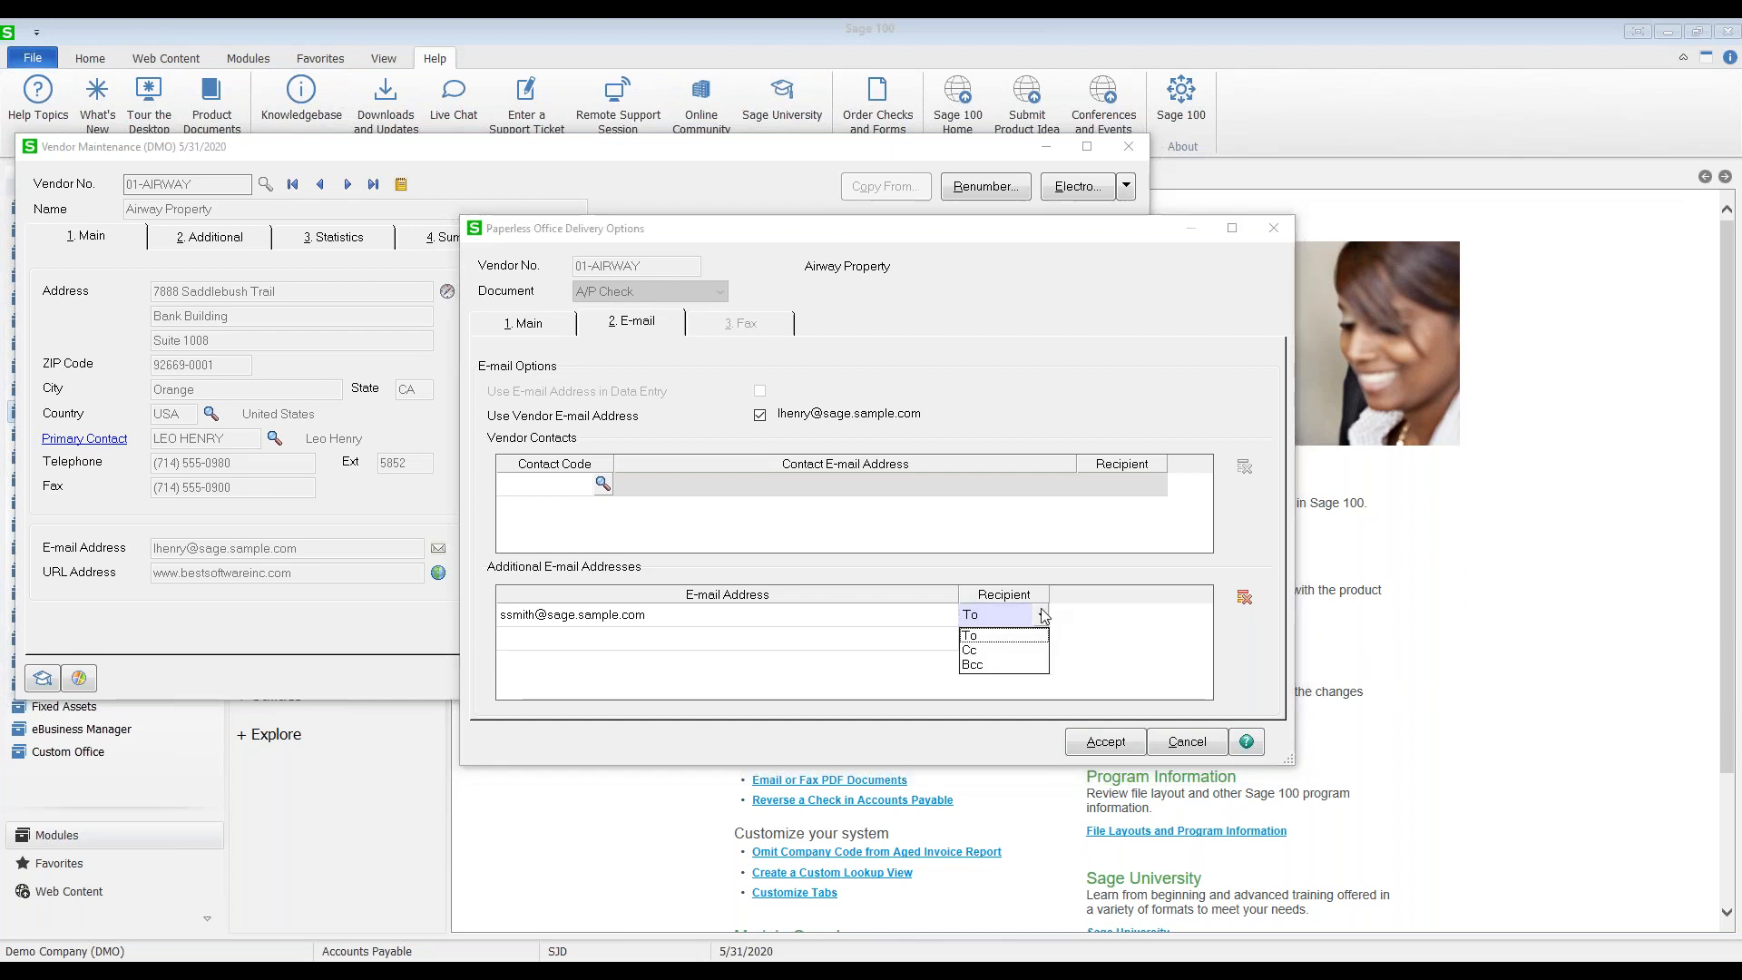
left_click(957, 651)
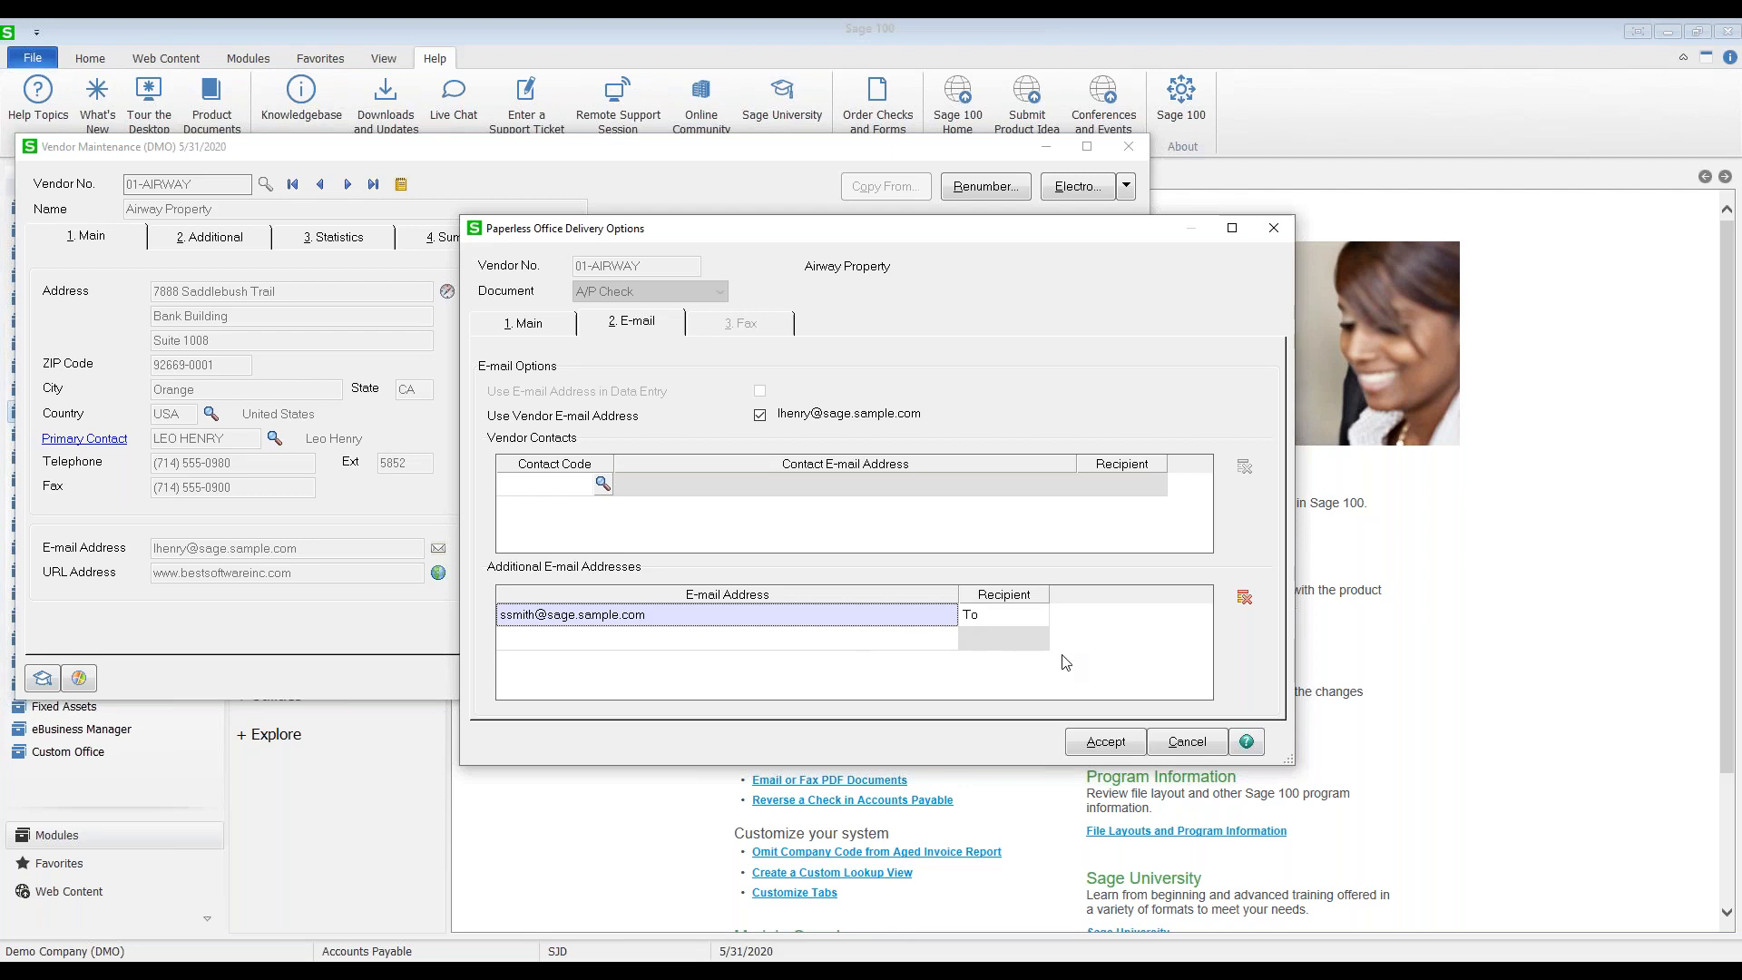
left_click(1174, 744)
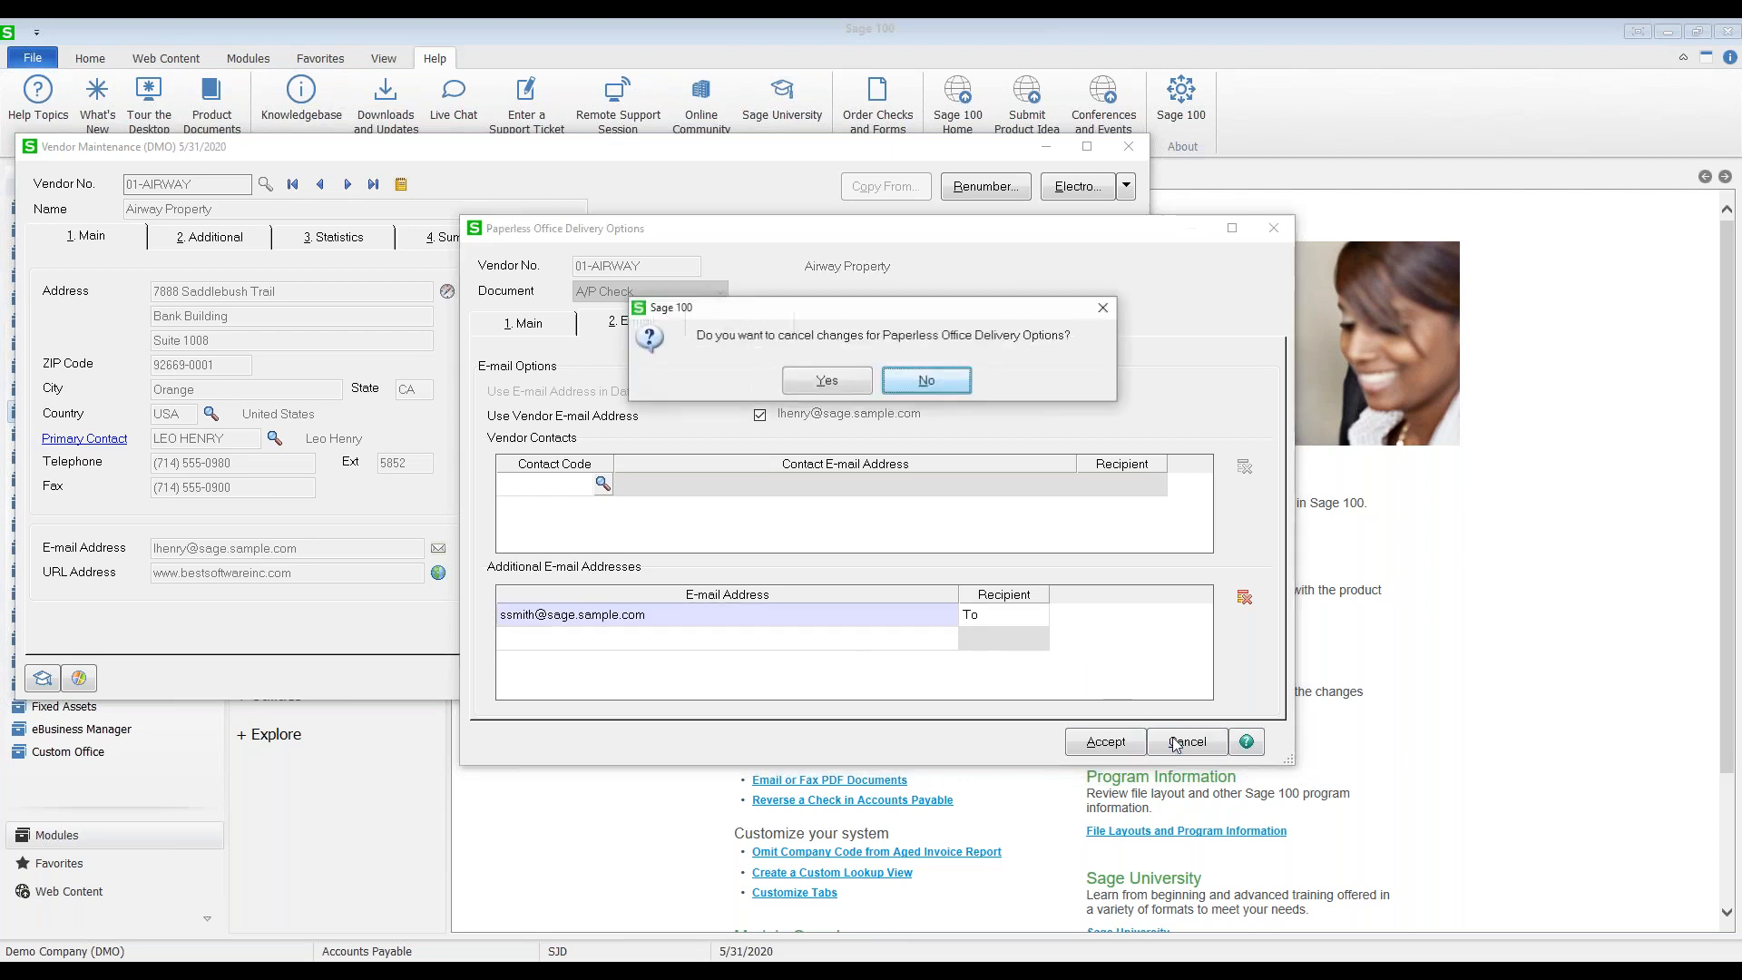
left_click(826, 380)
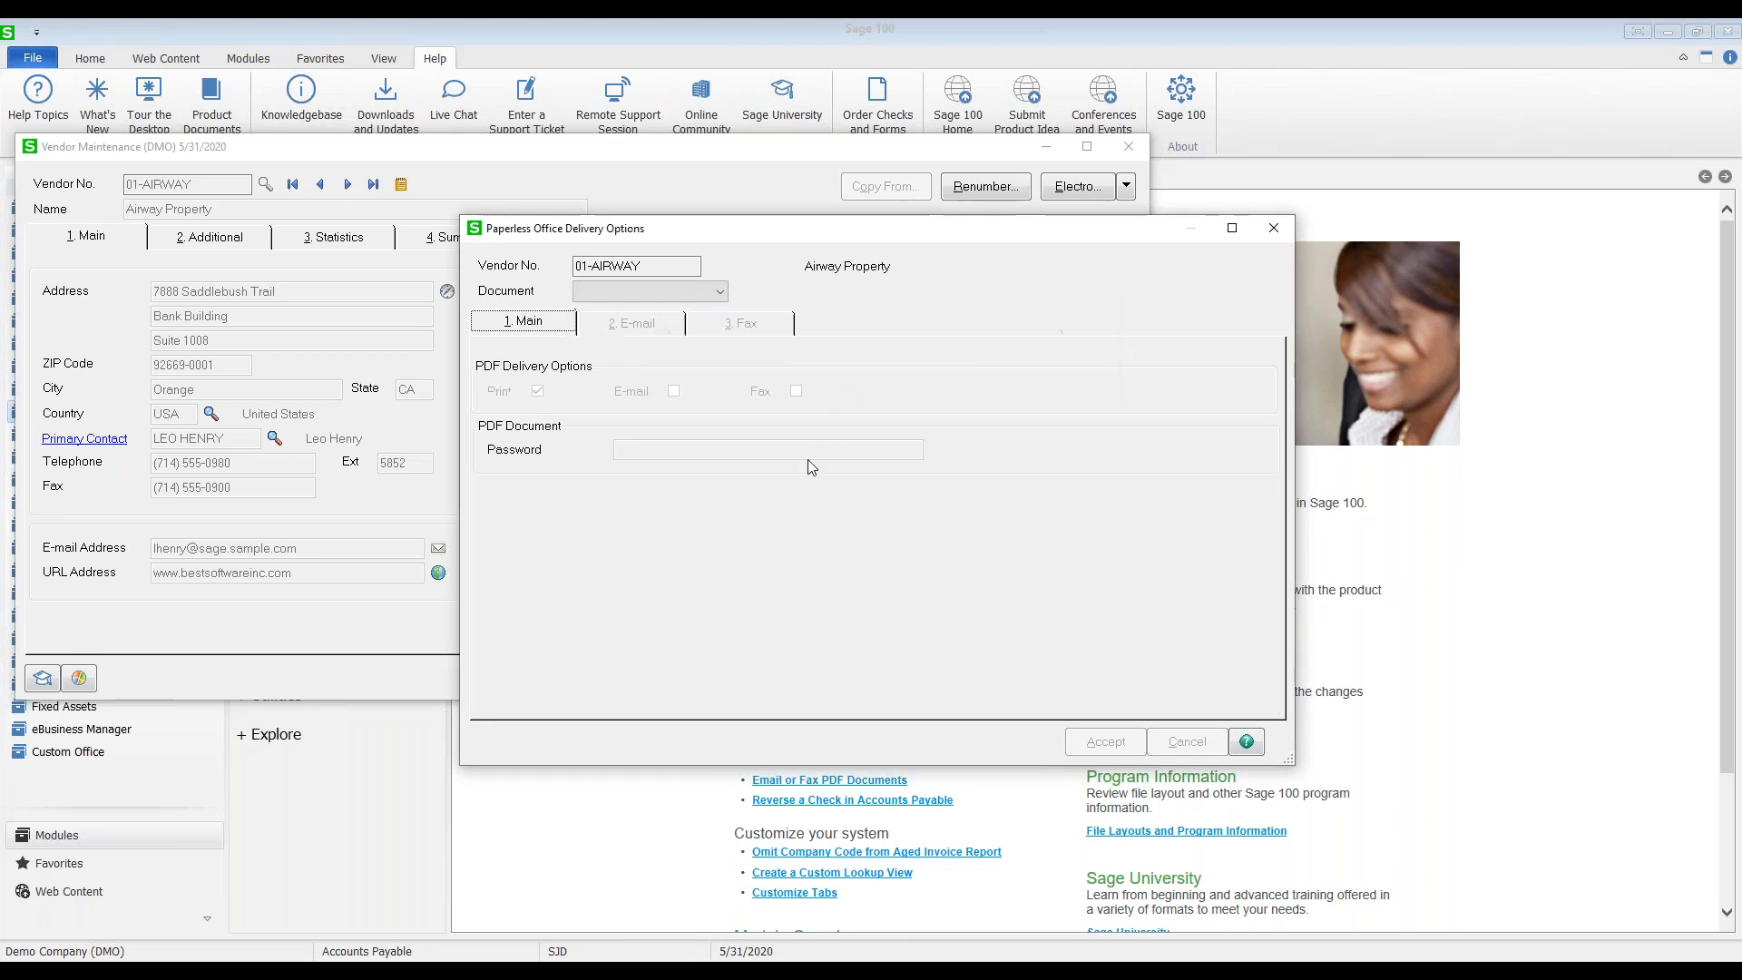
Step: Close the delivery options and view the 2. Additional tab, keeping vendor status Active
left_click(1292, 232)
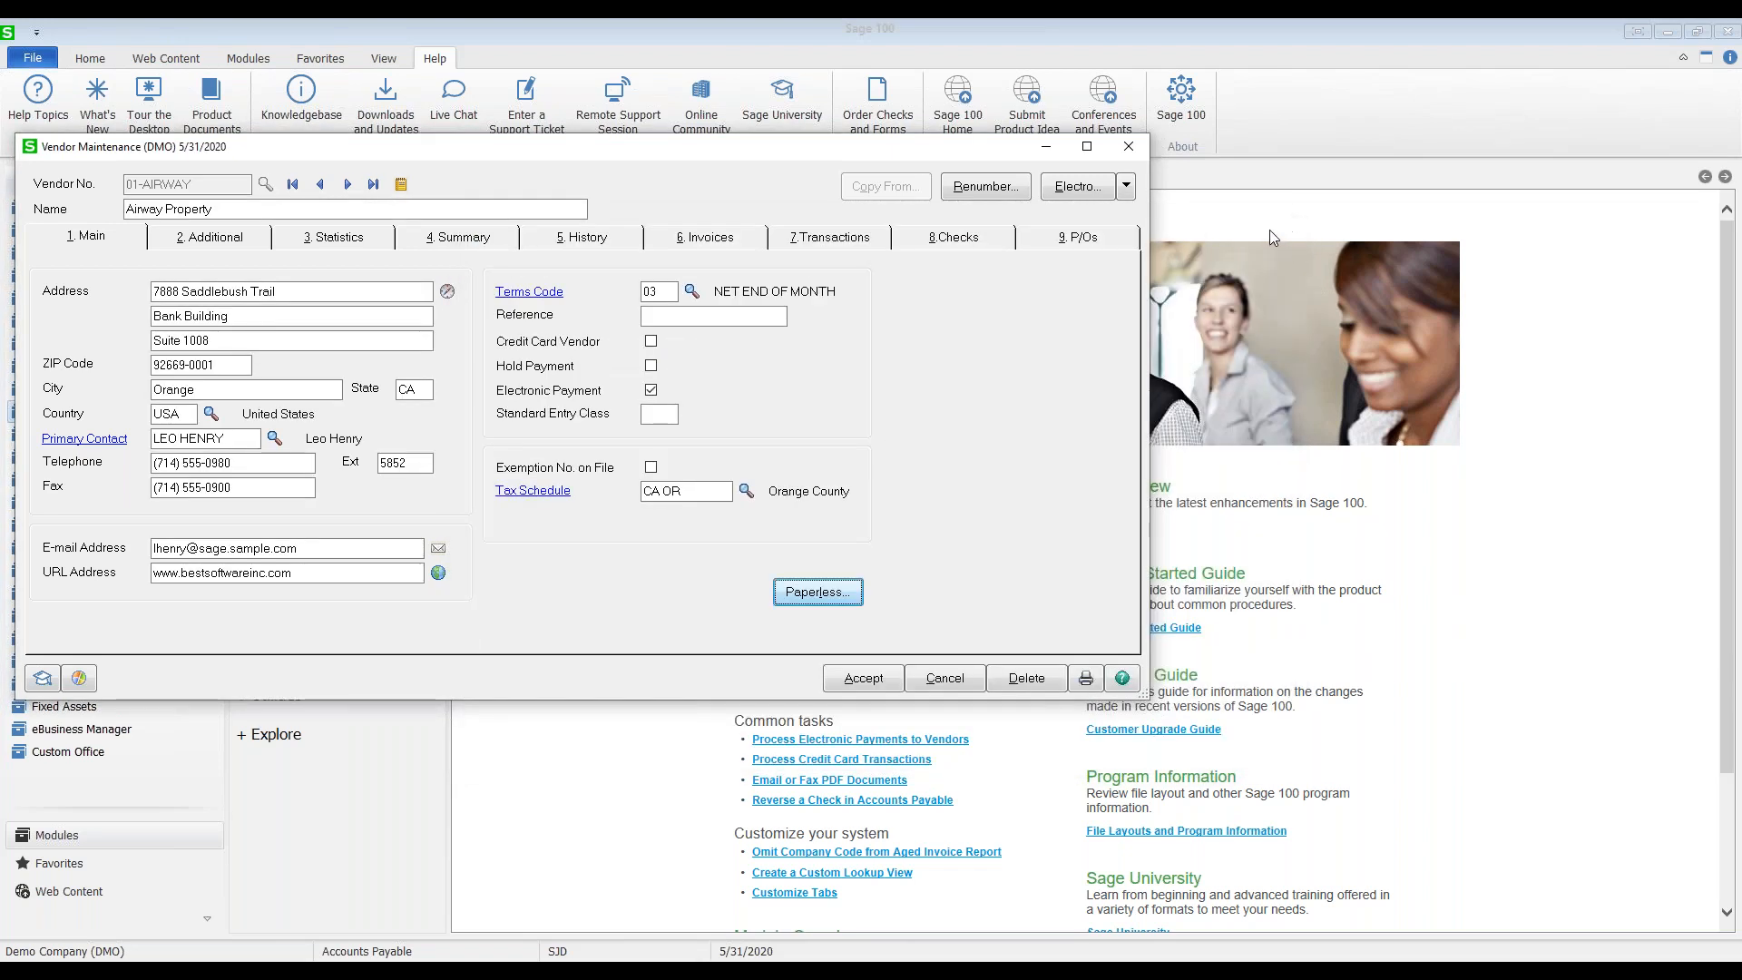
left_click(246, 245)
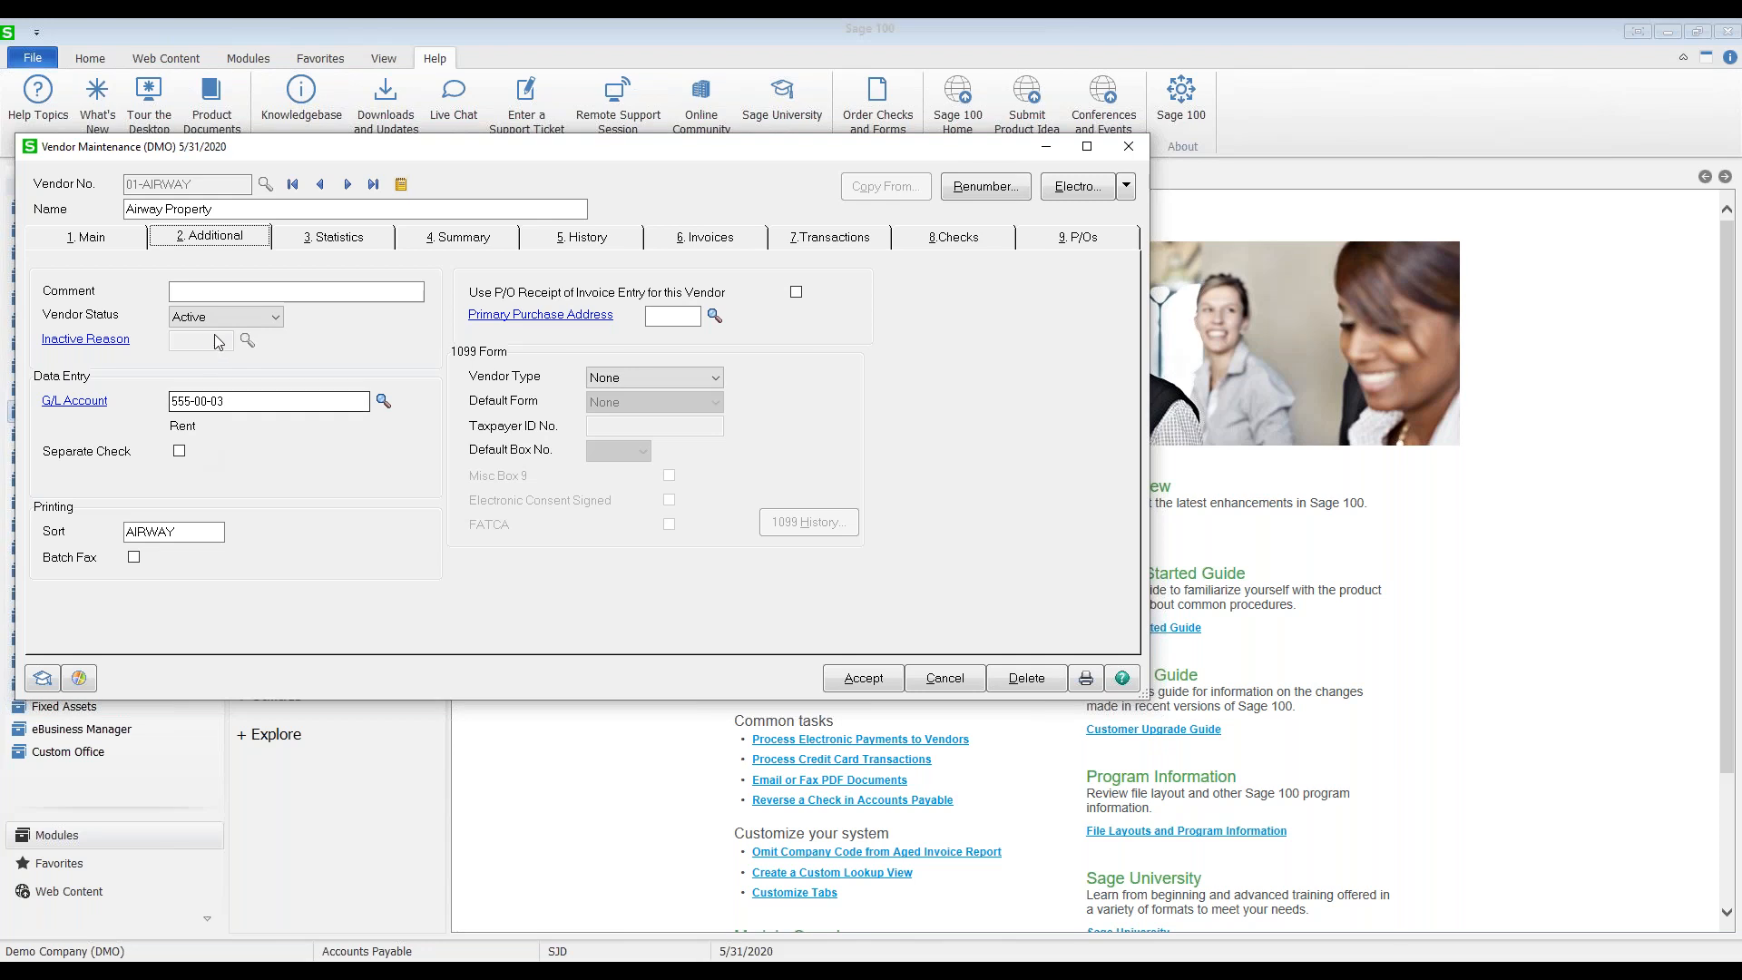
left_click(254, 317)
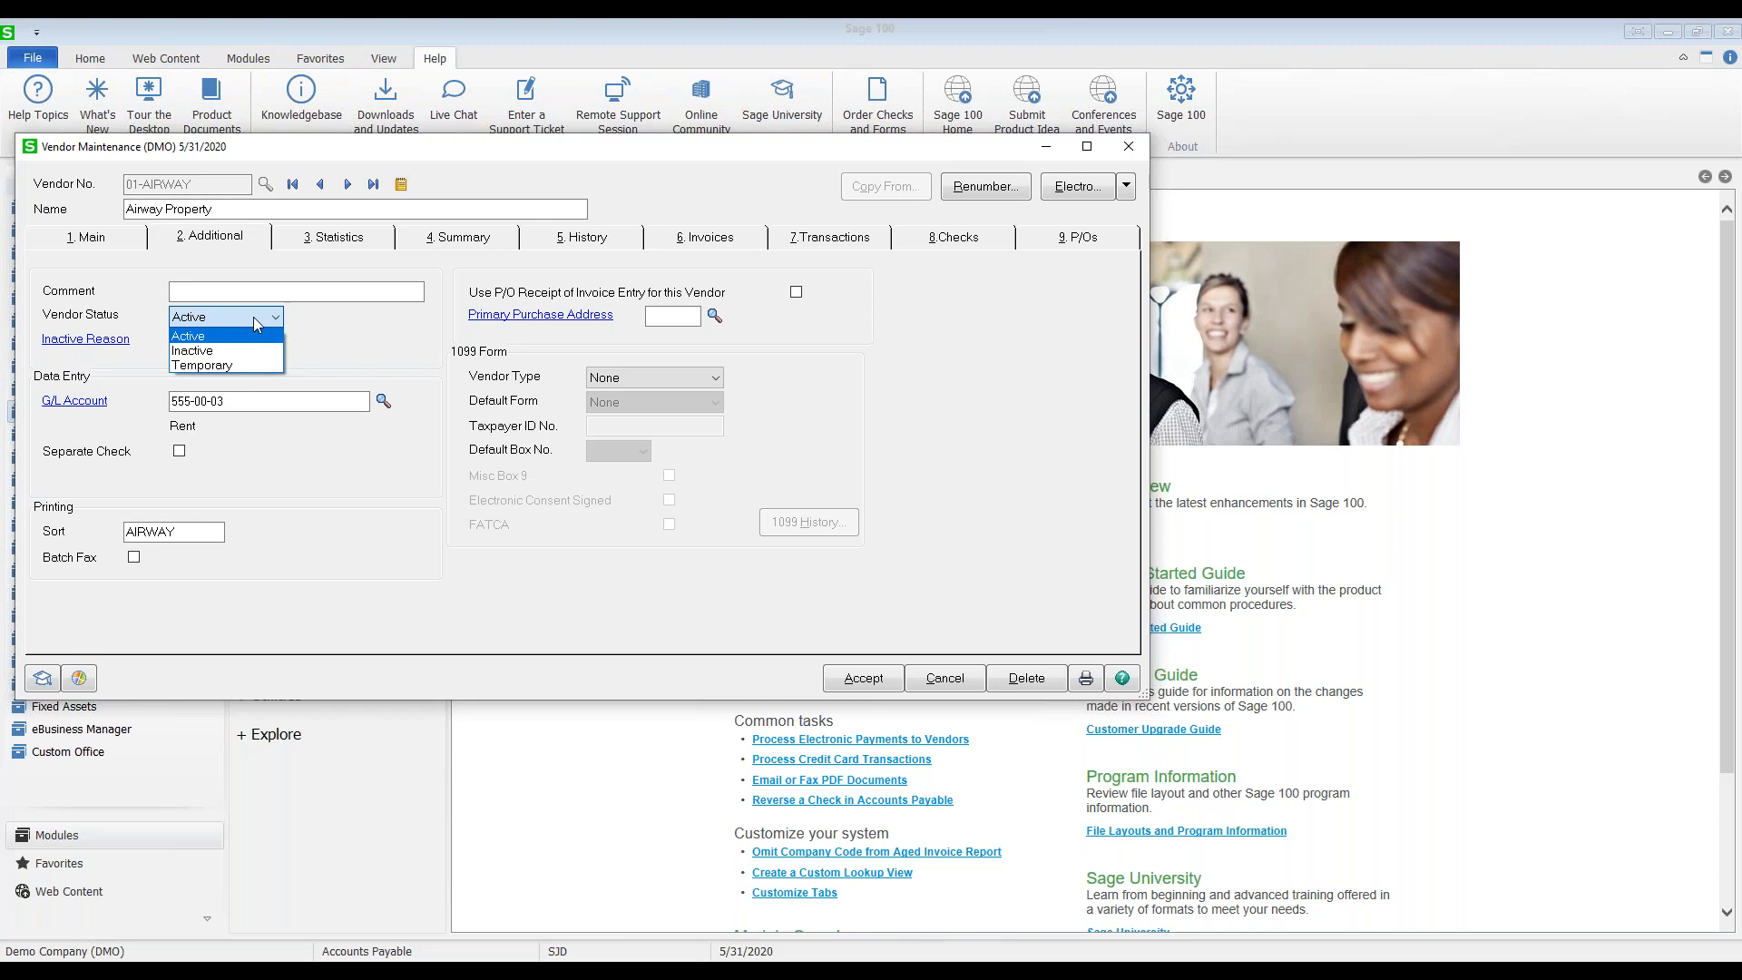
left_click(415, 381)
left_click_drag(278, 404, 163, 418)
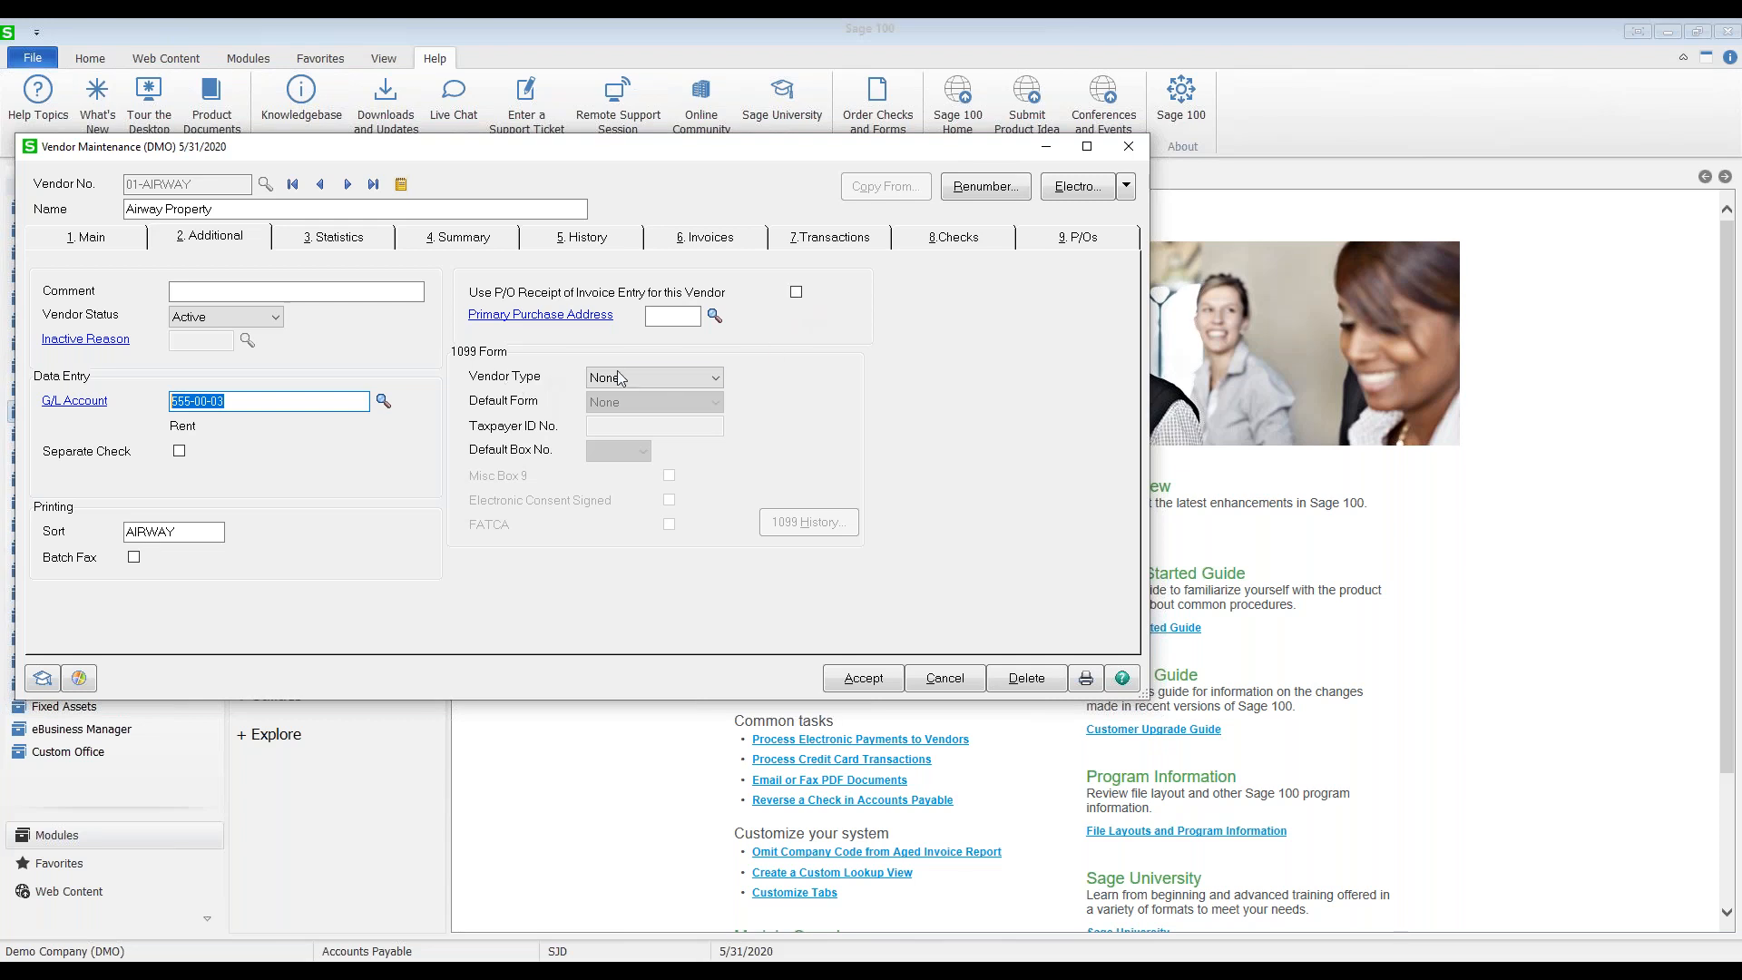
Step: Set 1099 vendor type Business and form Miscellaneous, enter the taxpayer ID, keep default box 1
left_click(700, 378)
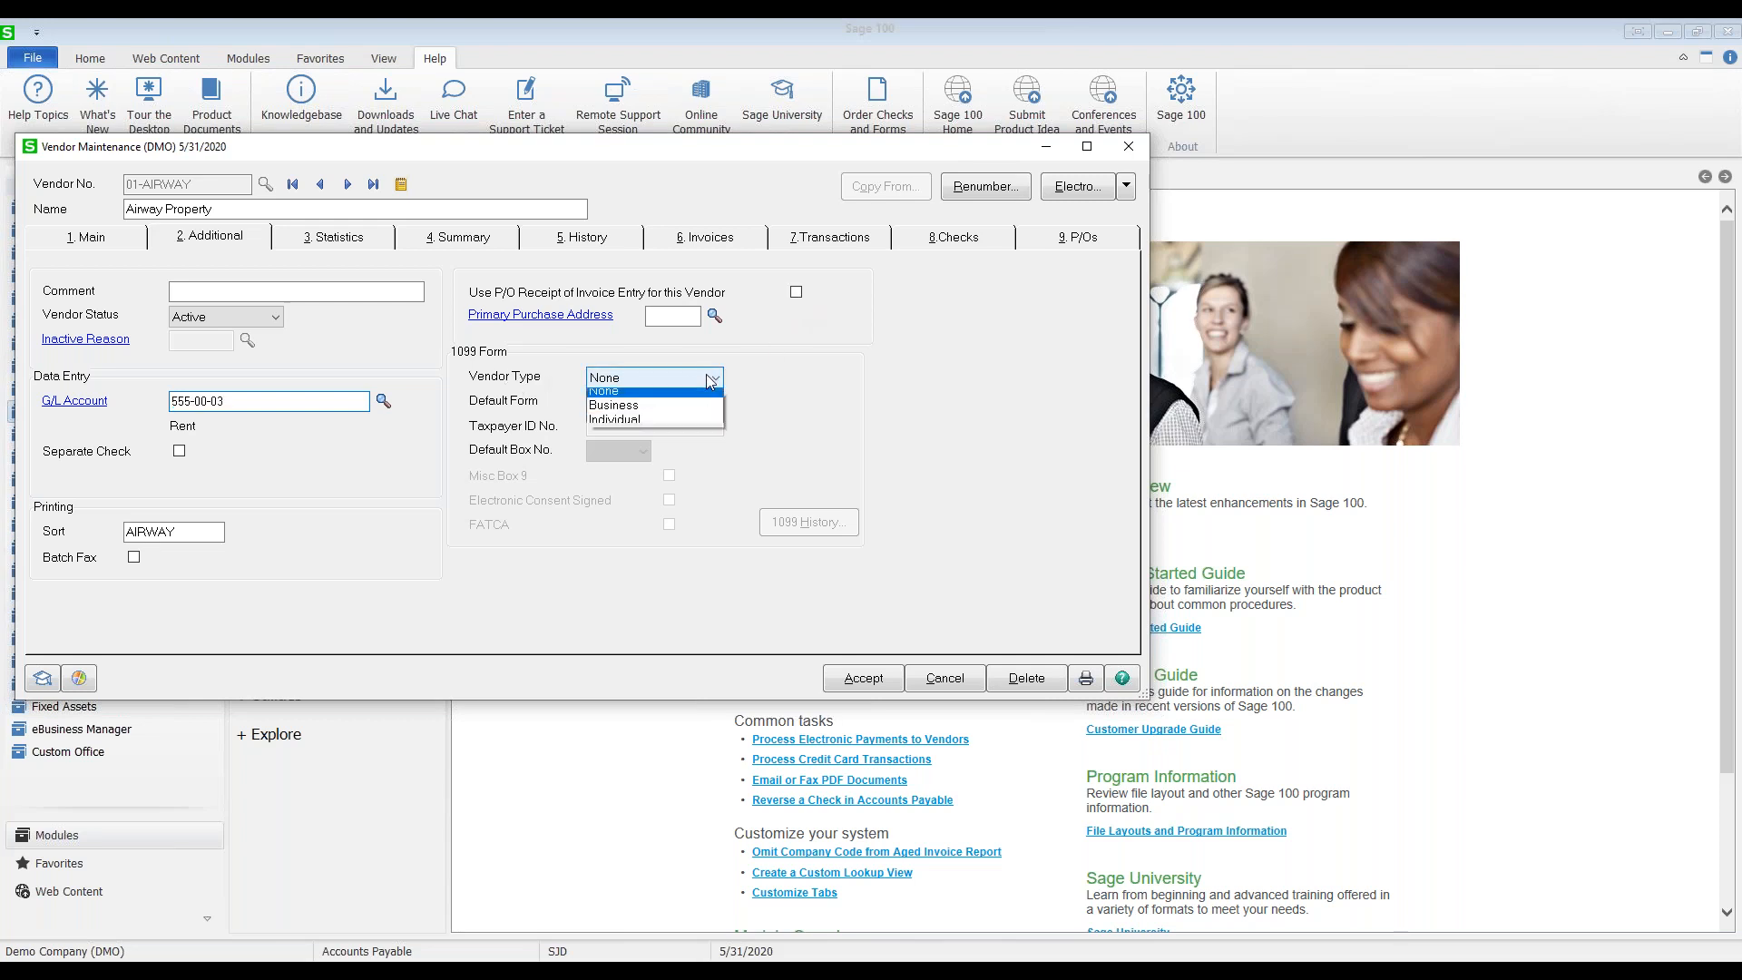
left_click(676, 411)
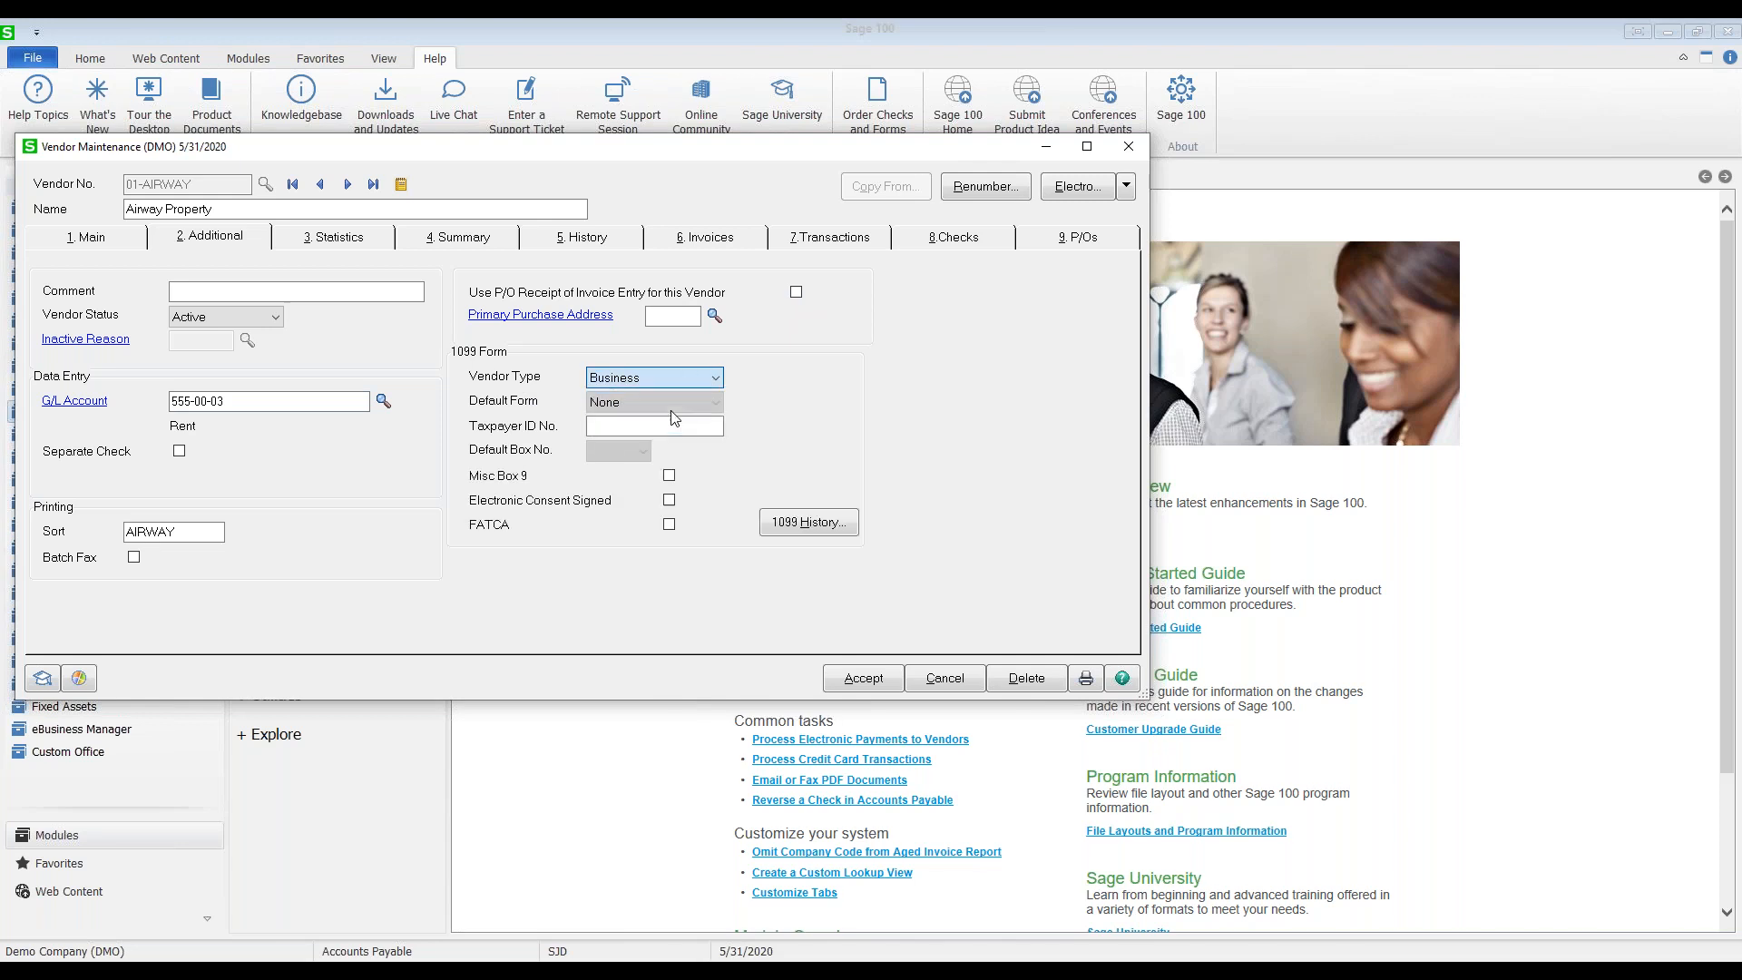
left_click(709, 404)
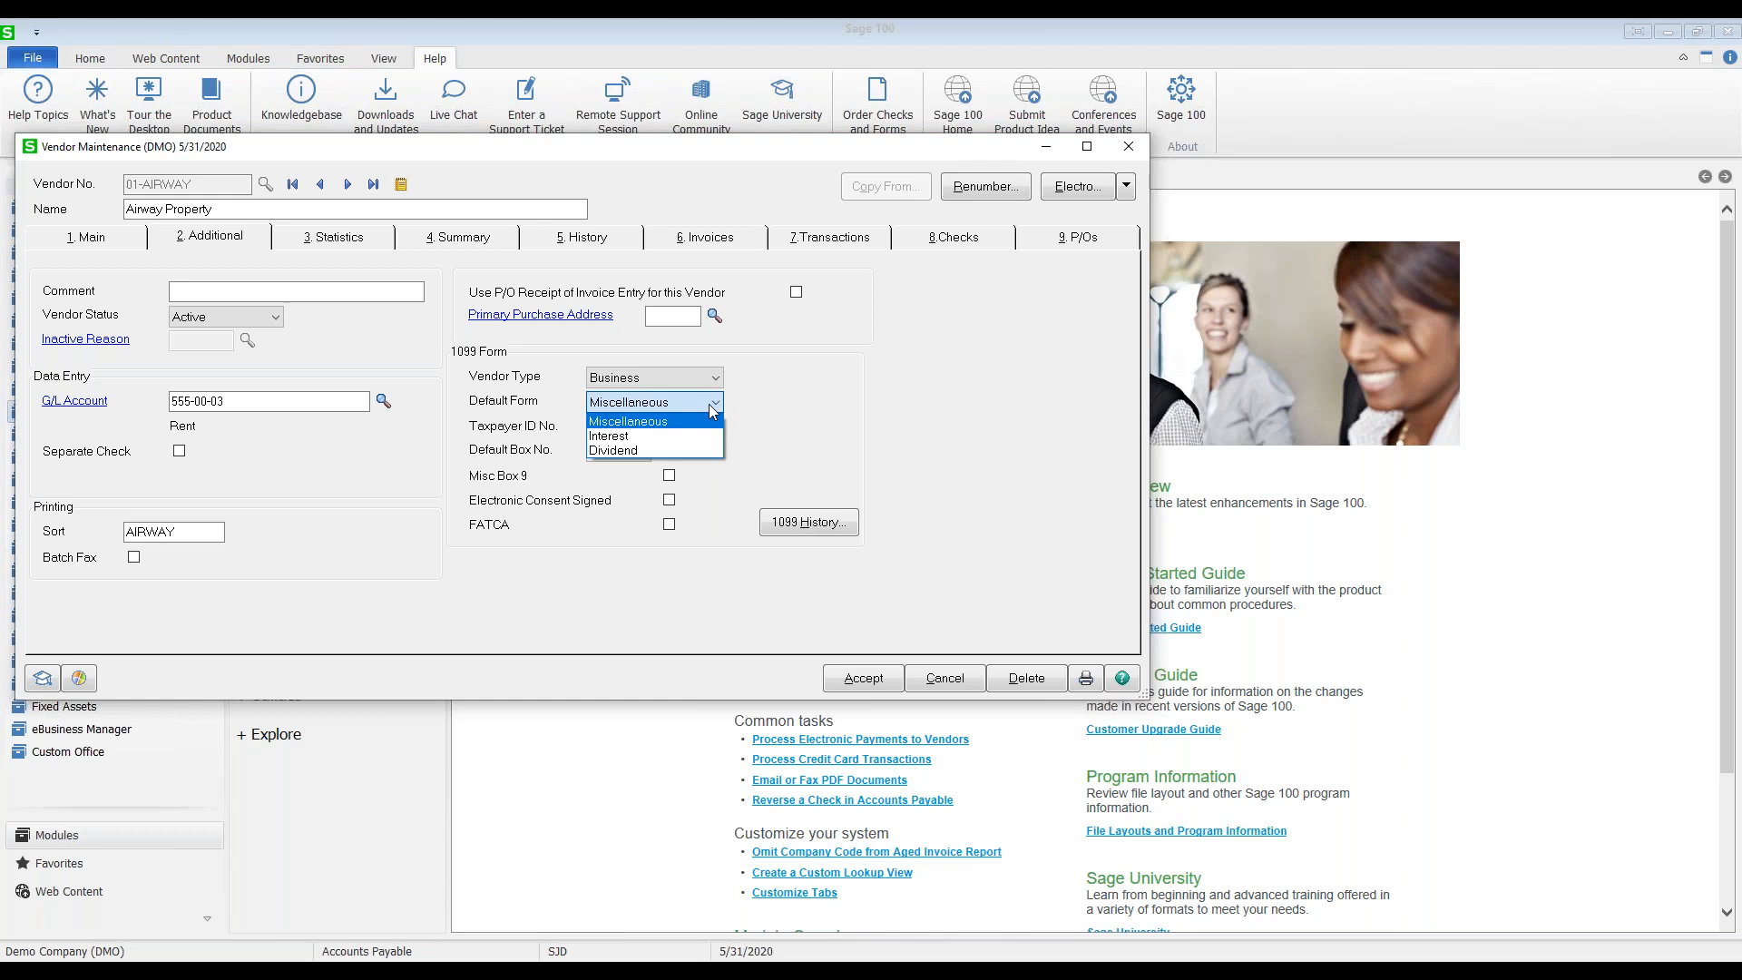
left_click(672, 421)
left_click(671, 427)
type("43")
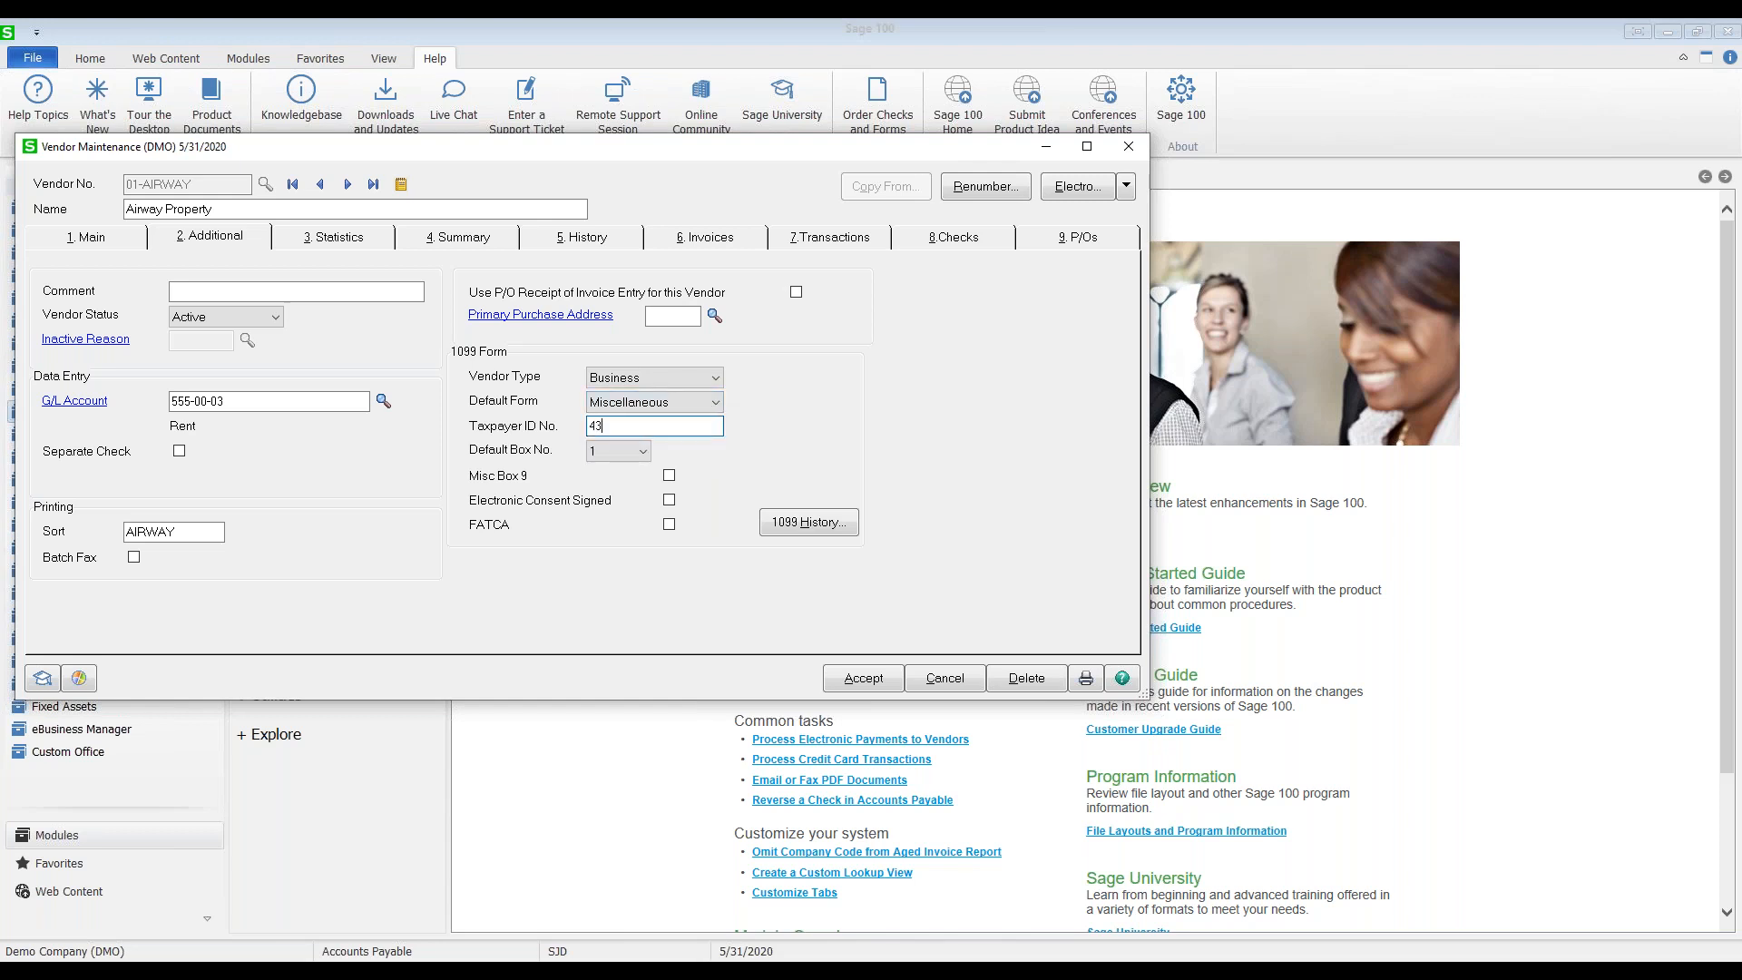
type("-111111")
left_click(643, 453)
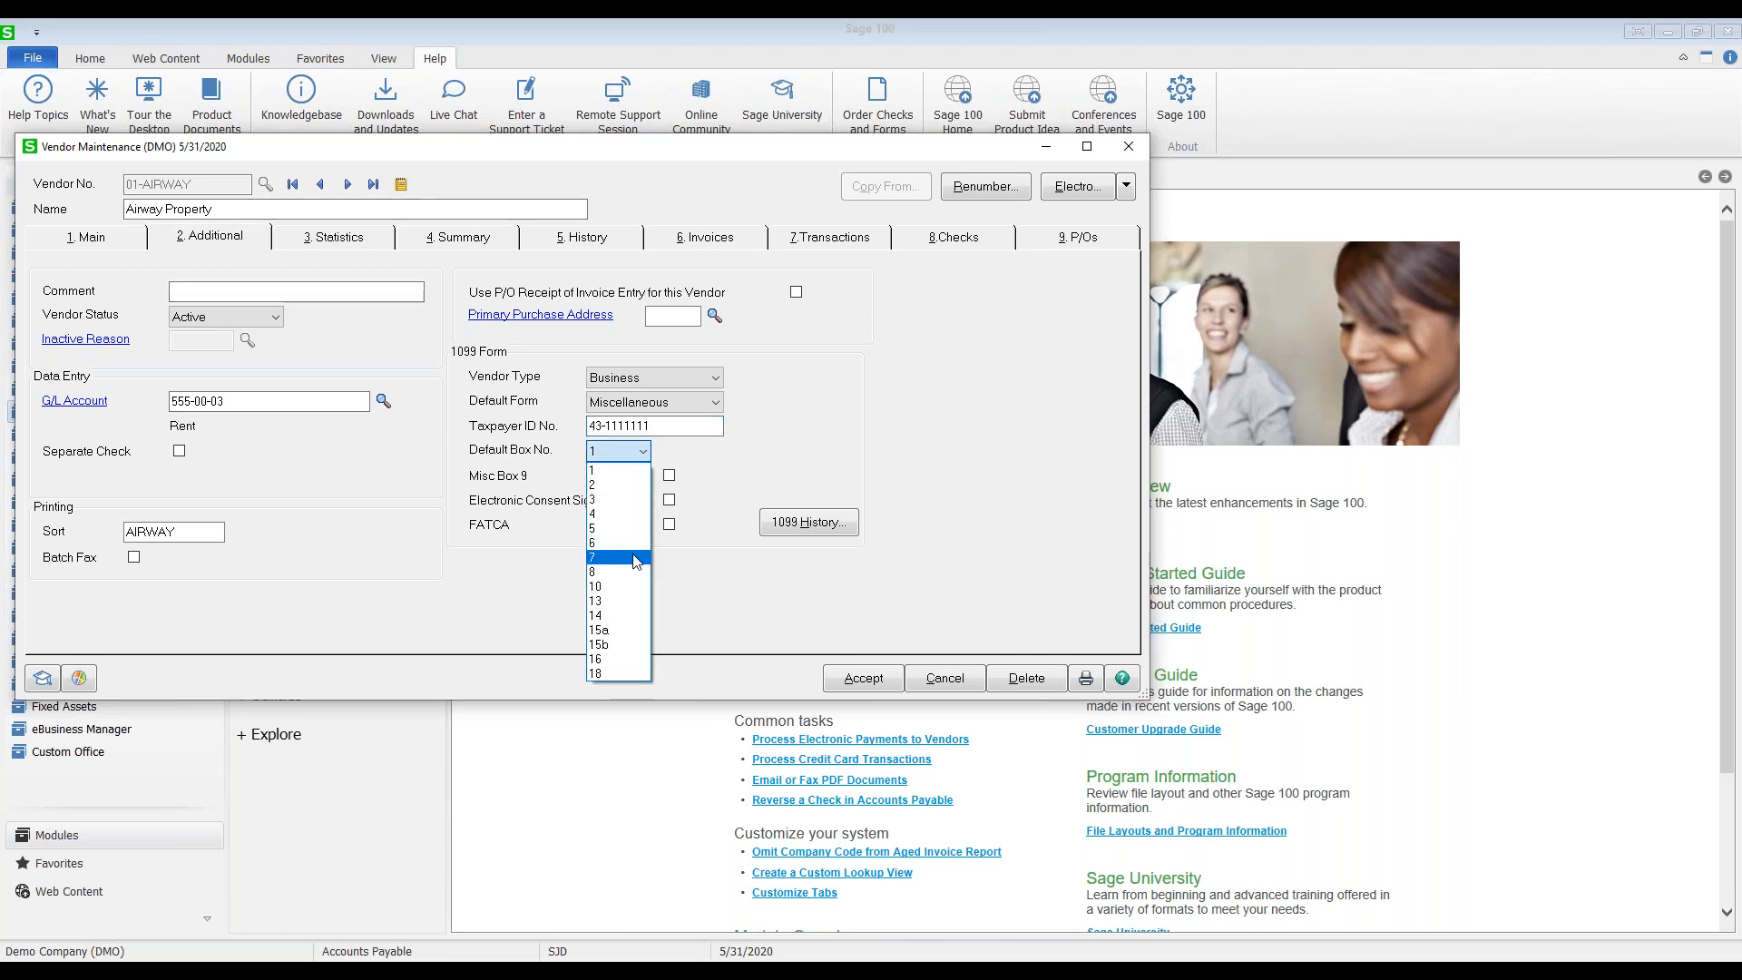
left_click(732, 455)
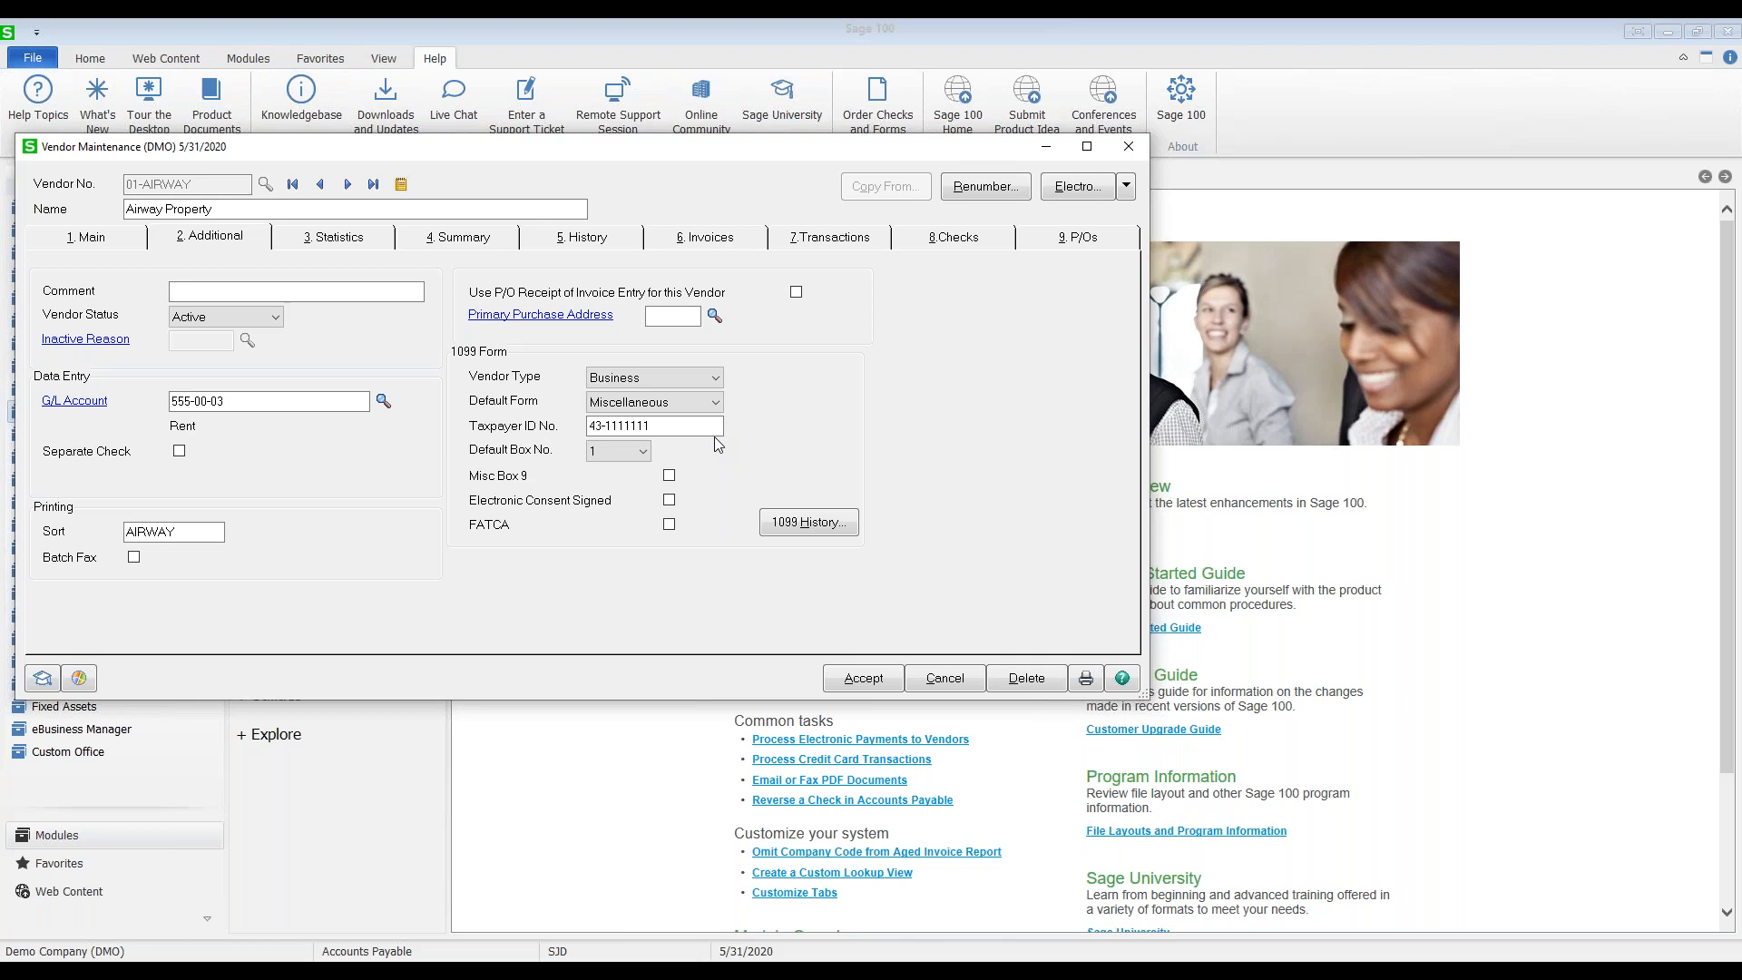
Step: Save the vendor changes and check the 1099 history showing 900.00 Rent year-to-date
left_click(812, 527)
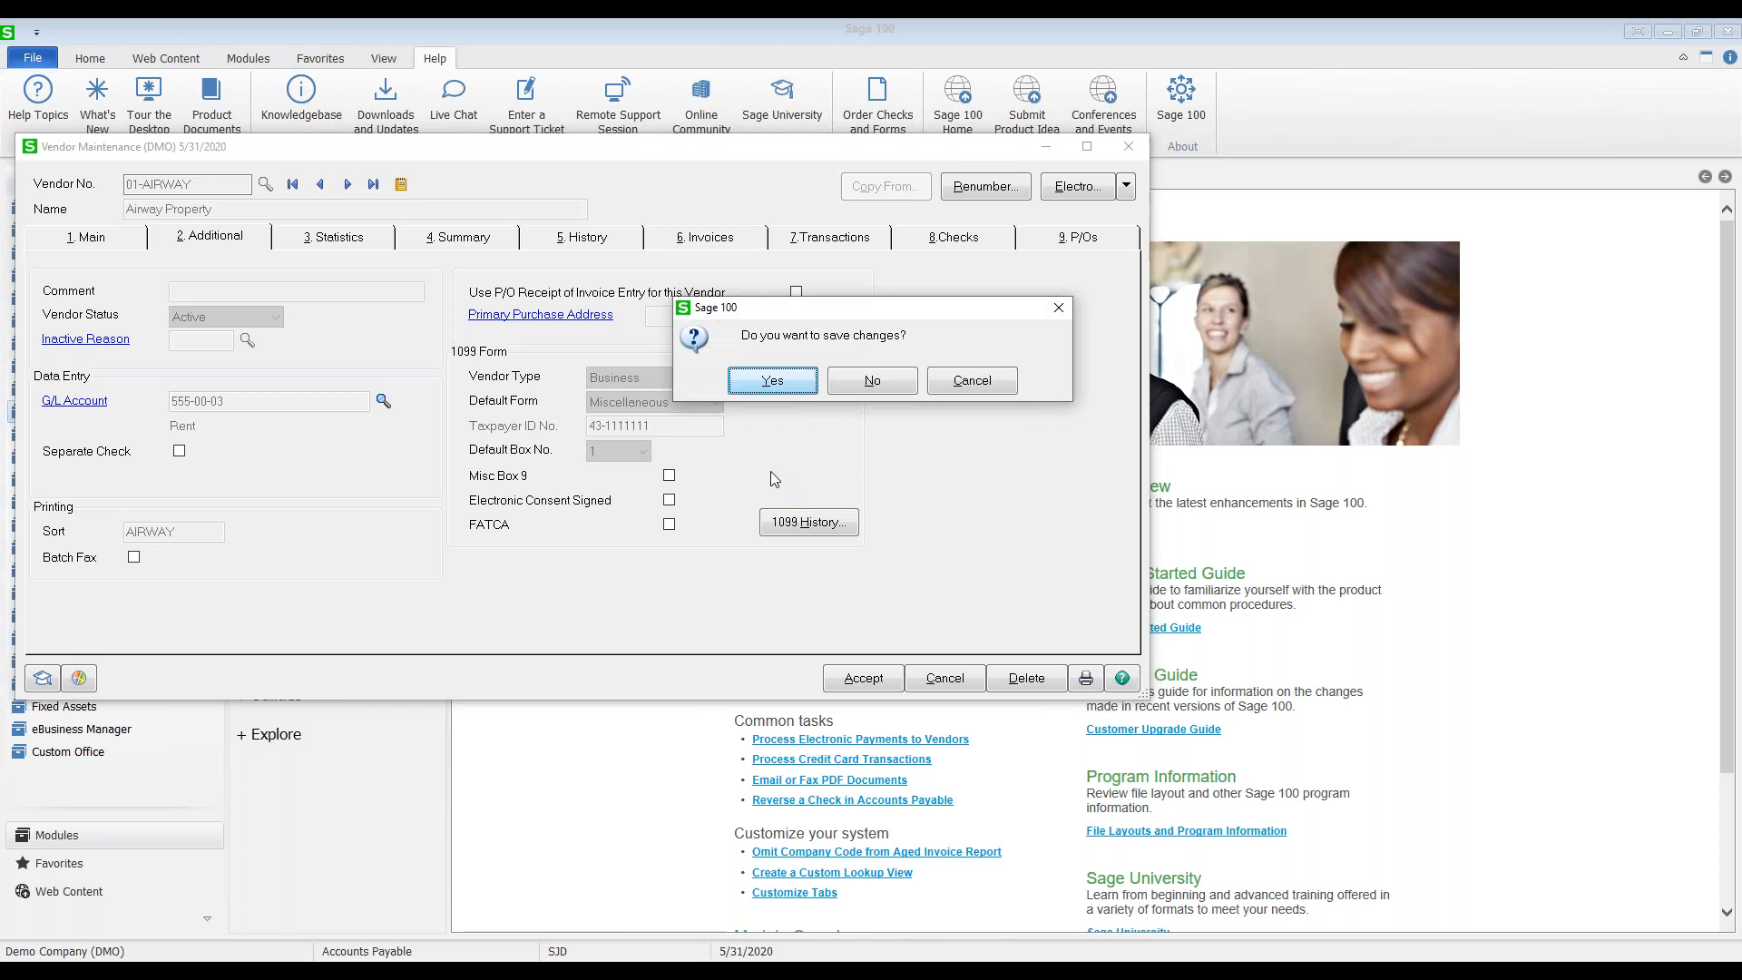
left_click(771, 380)
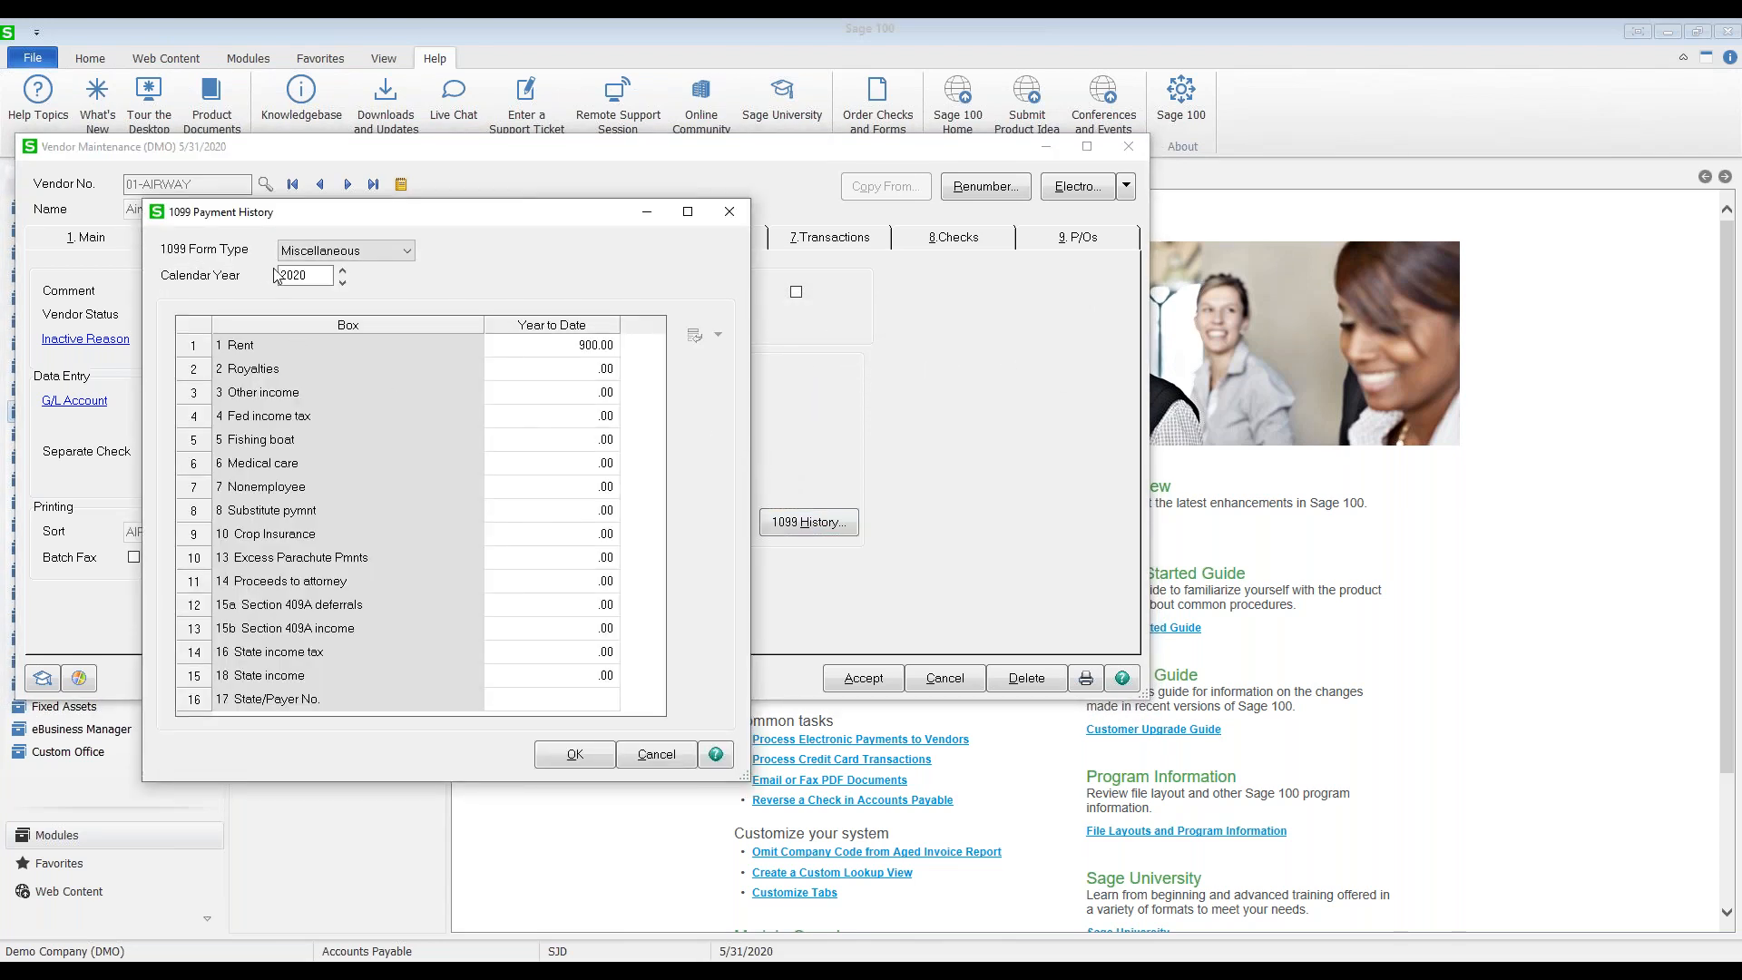
left_click(602, 347)
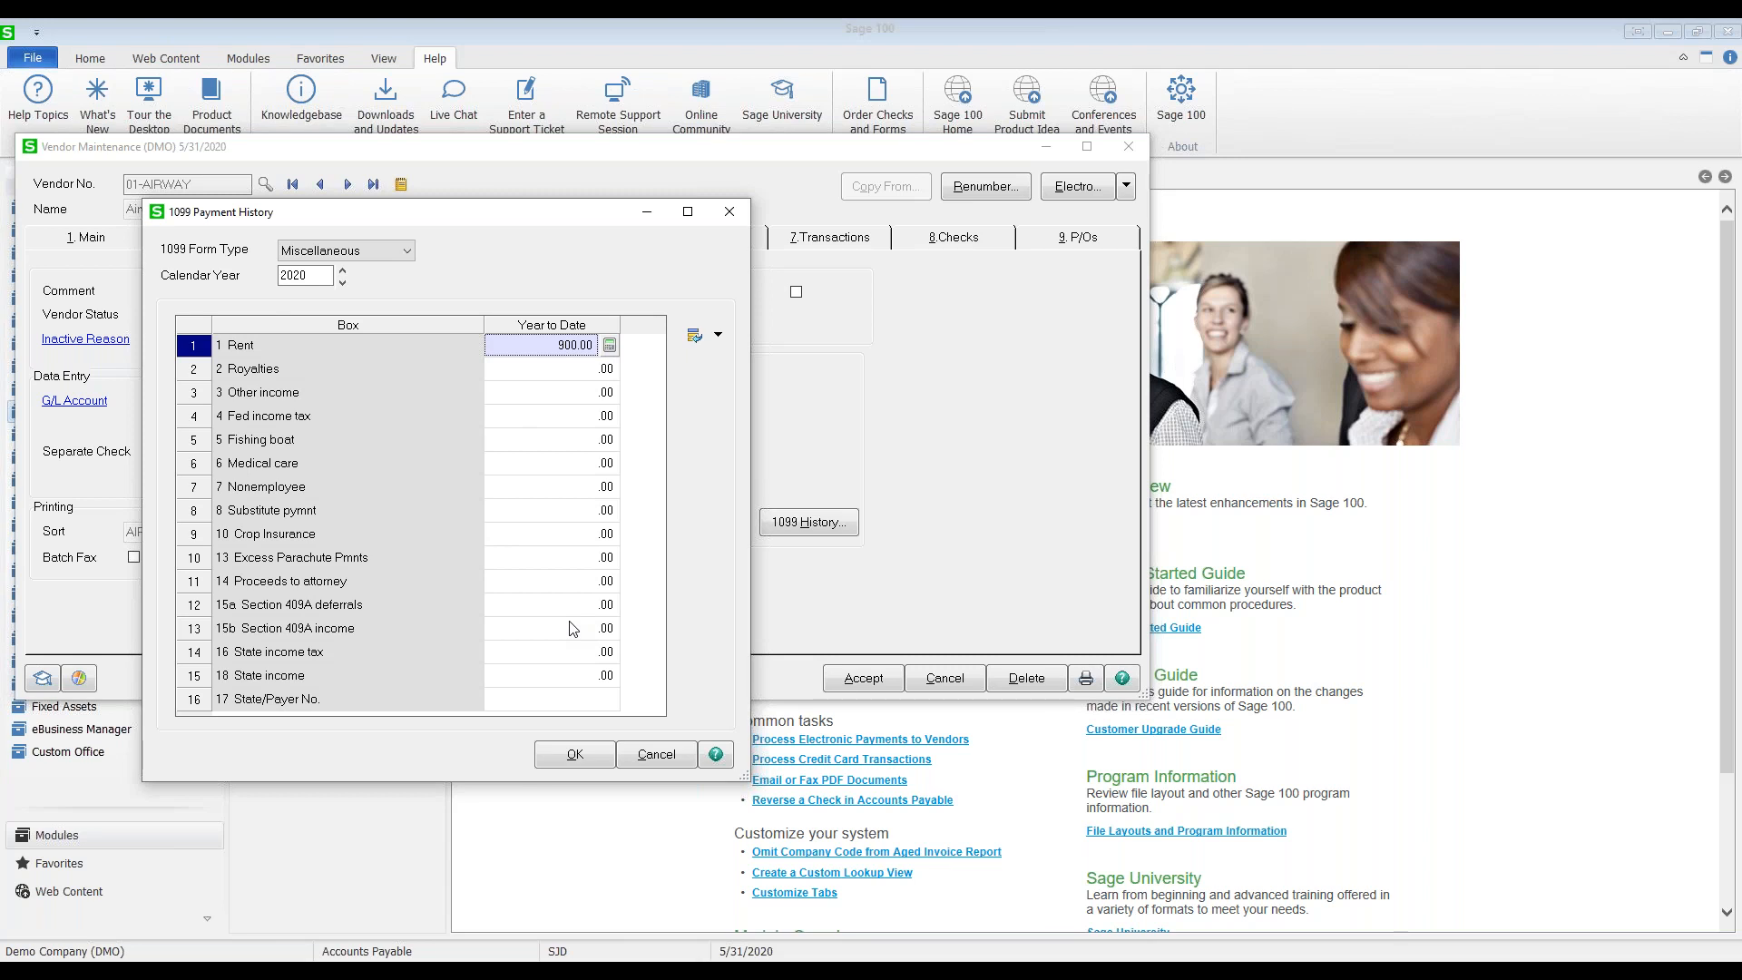
left_click(564, 490)
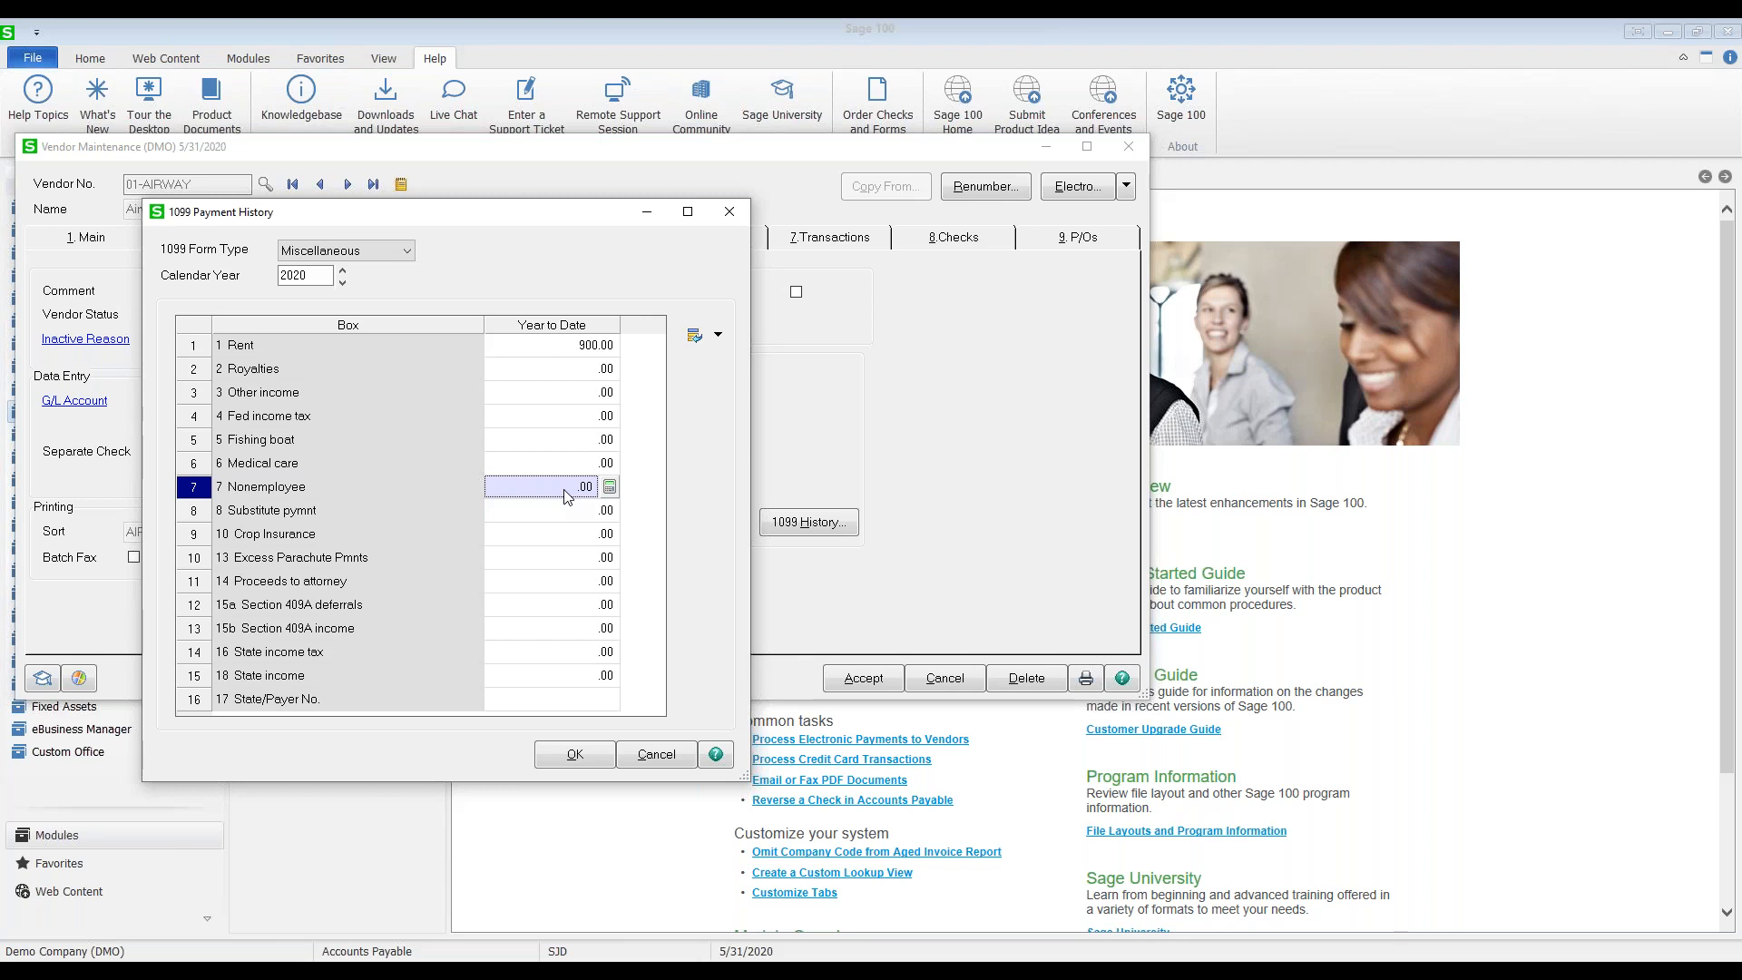
left_click(590, 759)
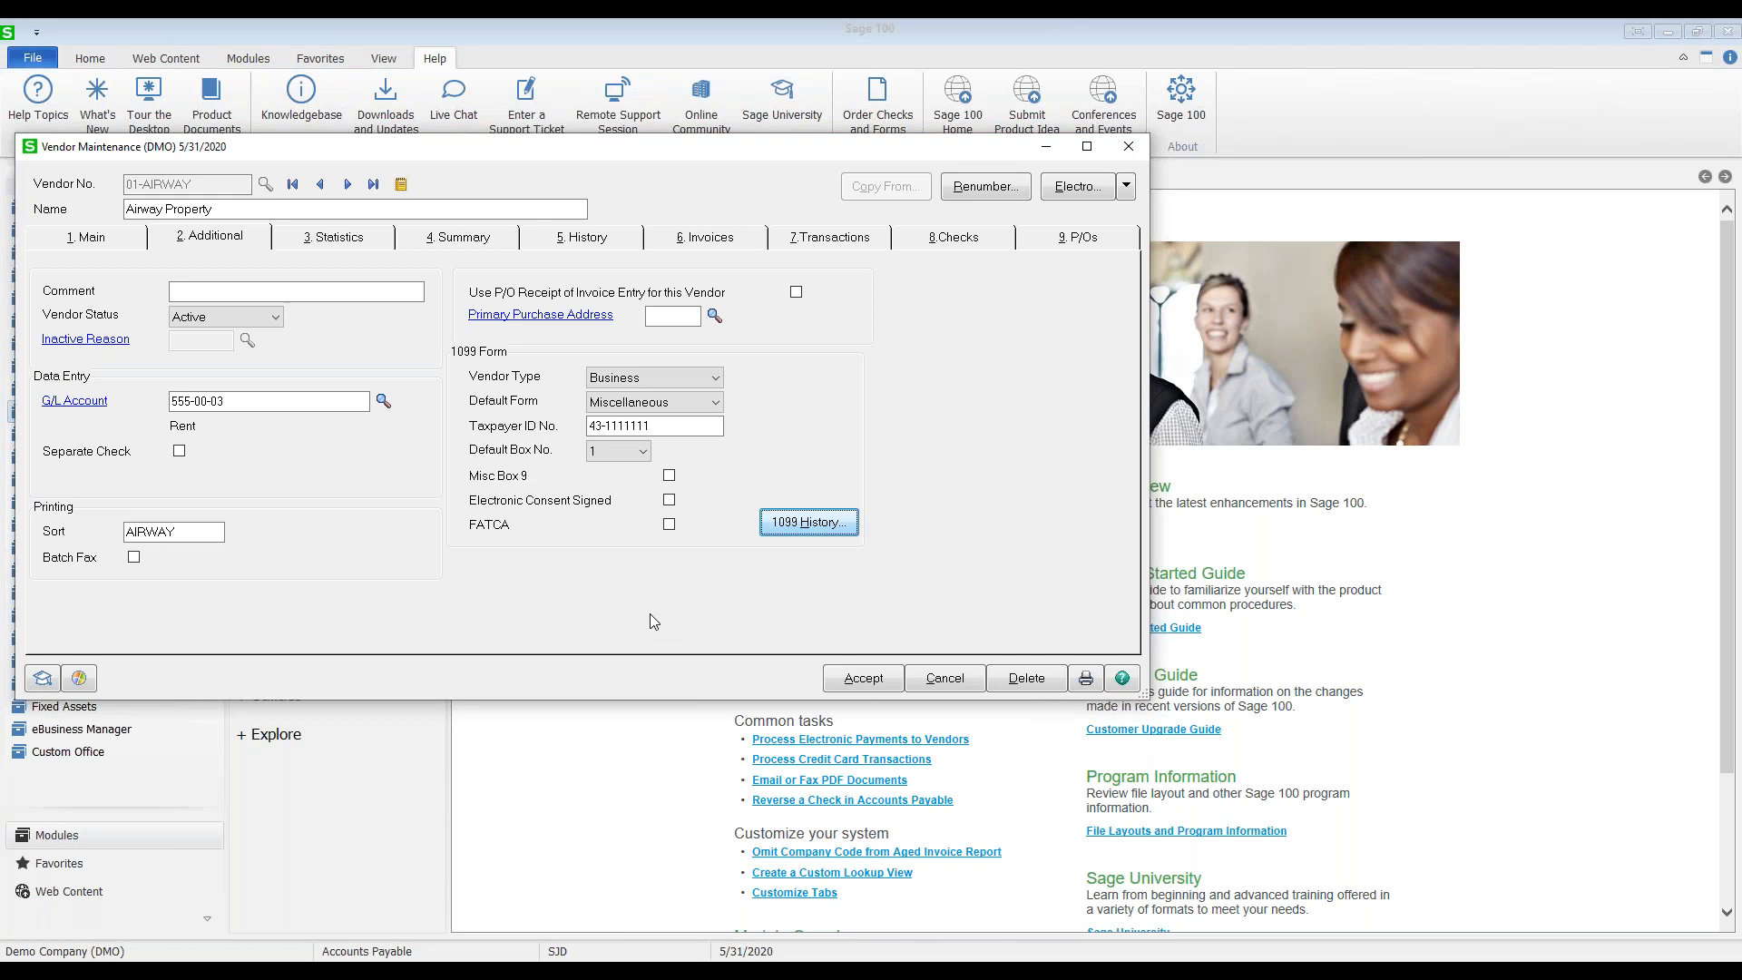
Step: Browse the Statistics, Summary, History and Invoices tabs, selecting invoice 6598735 for 1,216.80
left_click(354, 243)
left_click(454, 239)
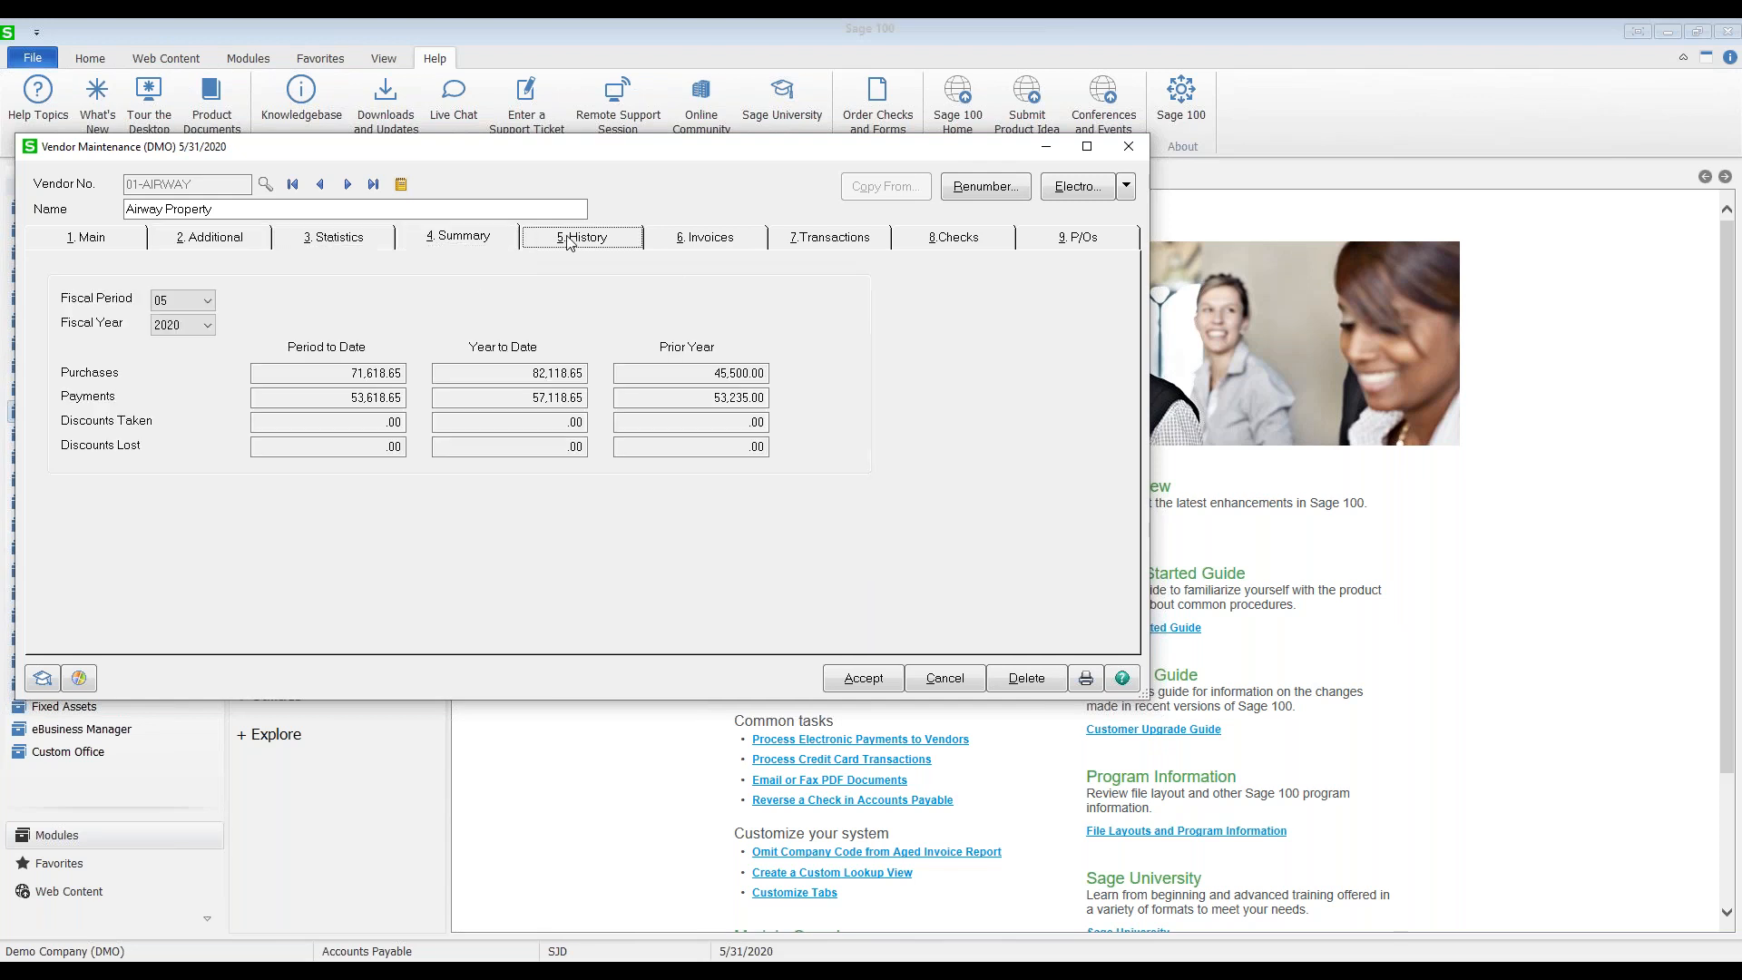
left_click(566, 240)
left_click(700, 239)
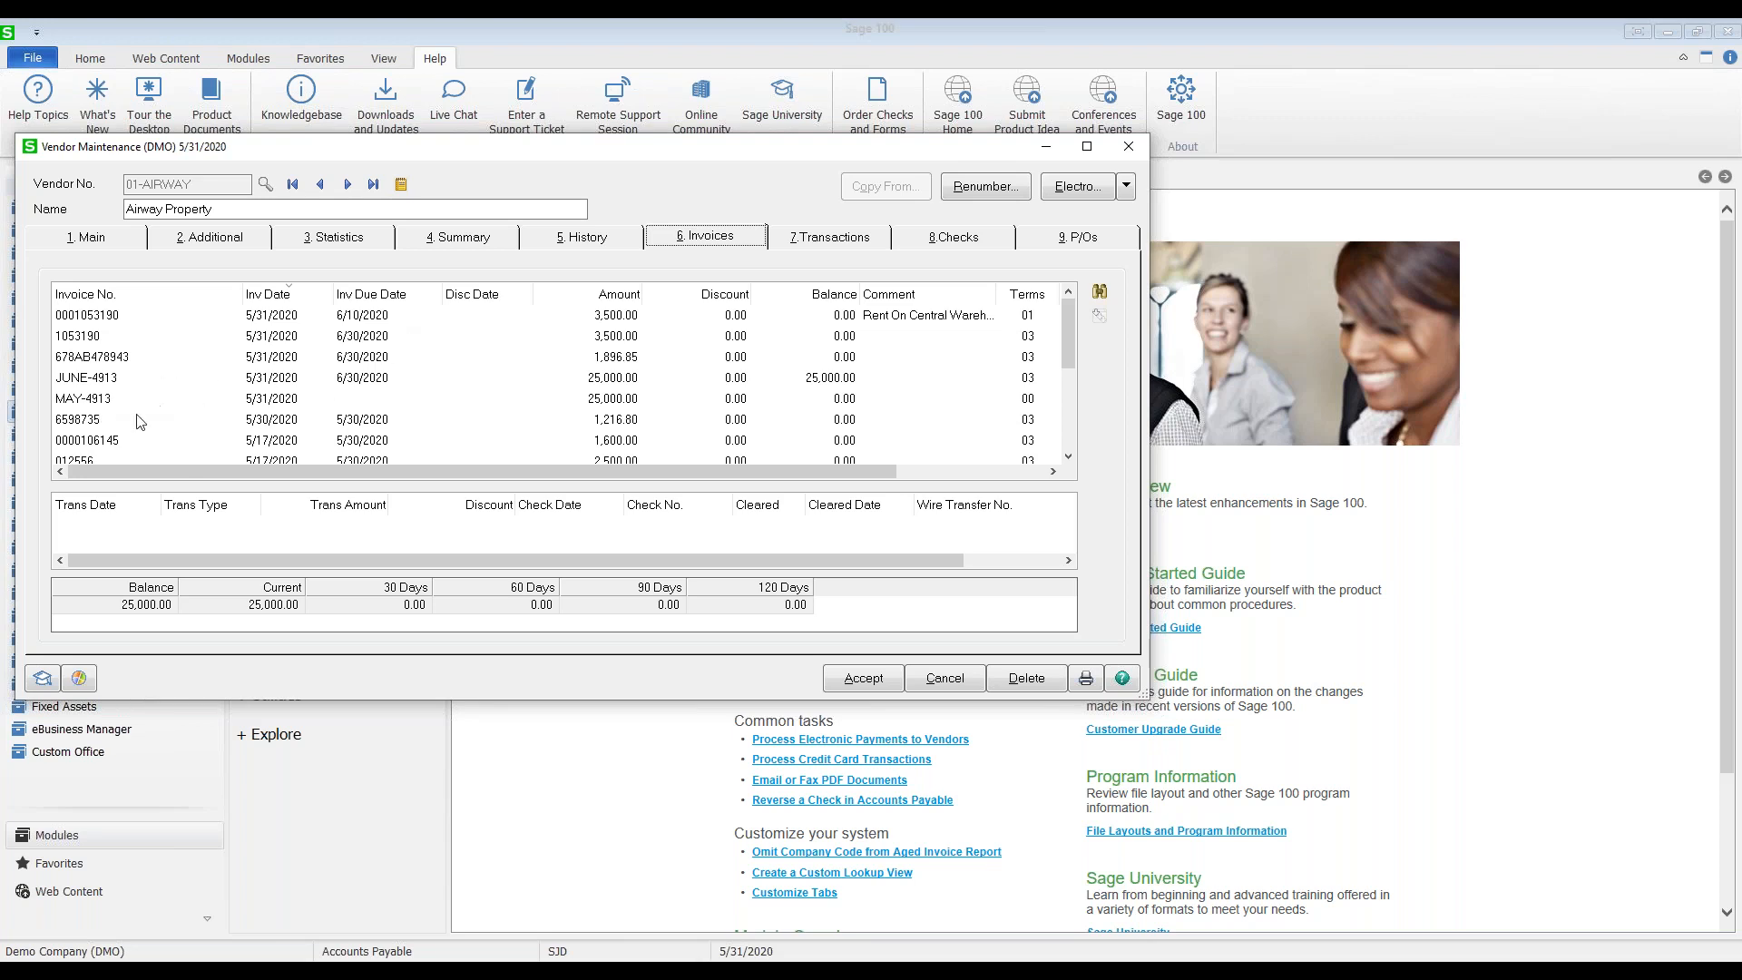
left_click(91, 421)
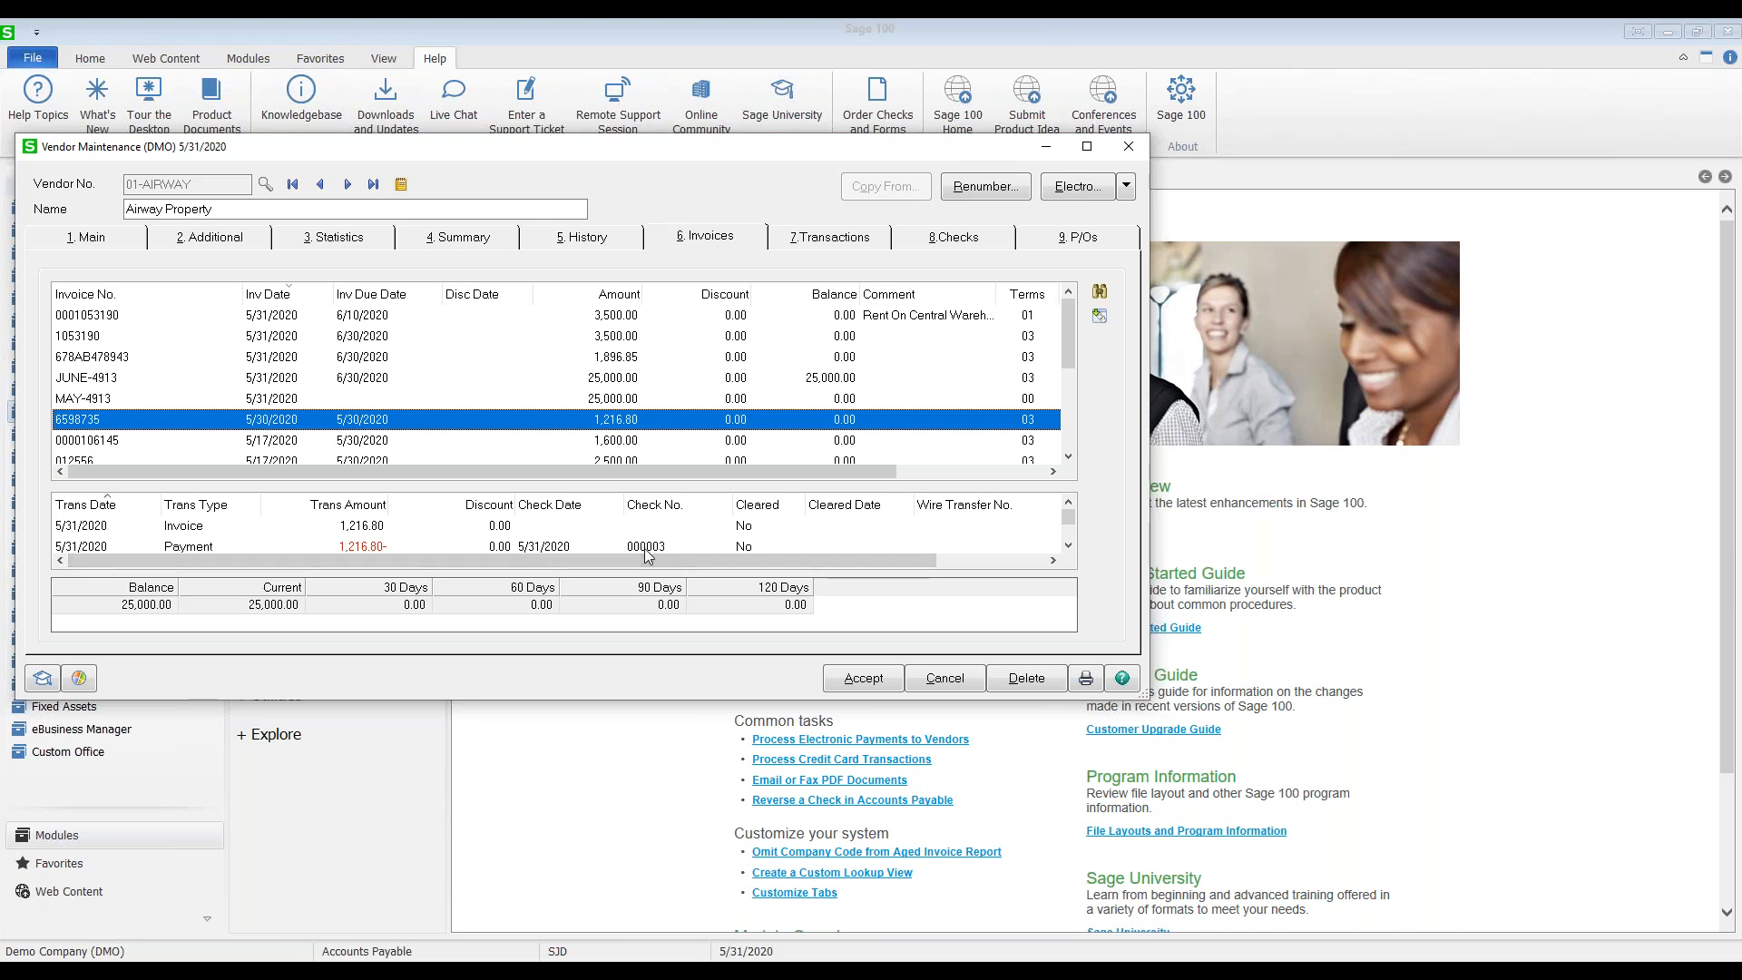
left_click(1102, 295)
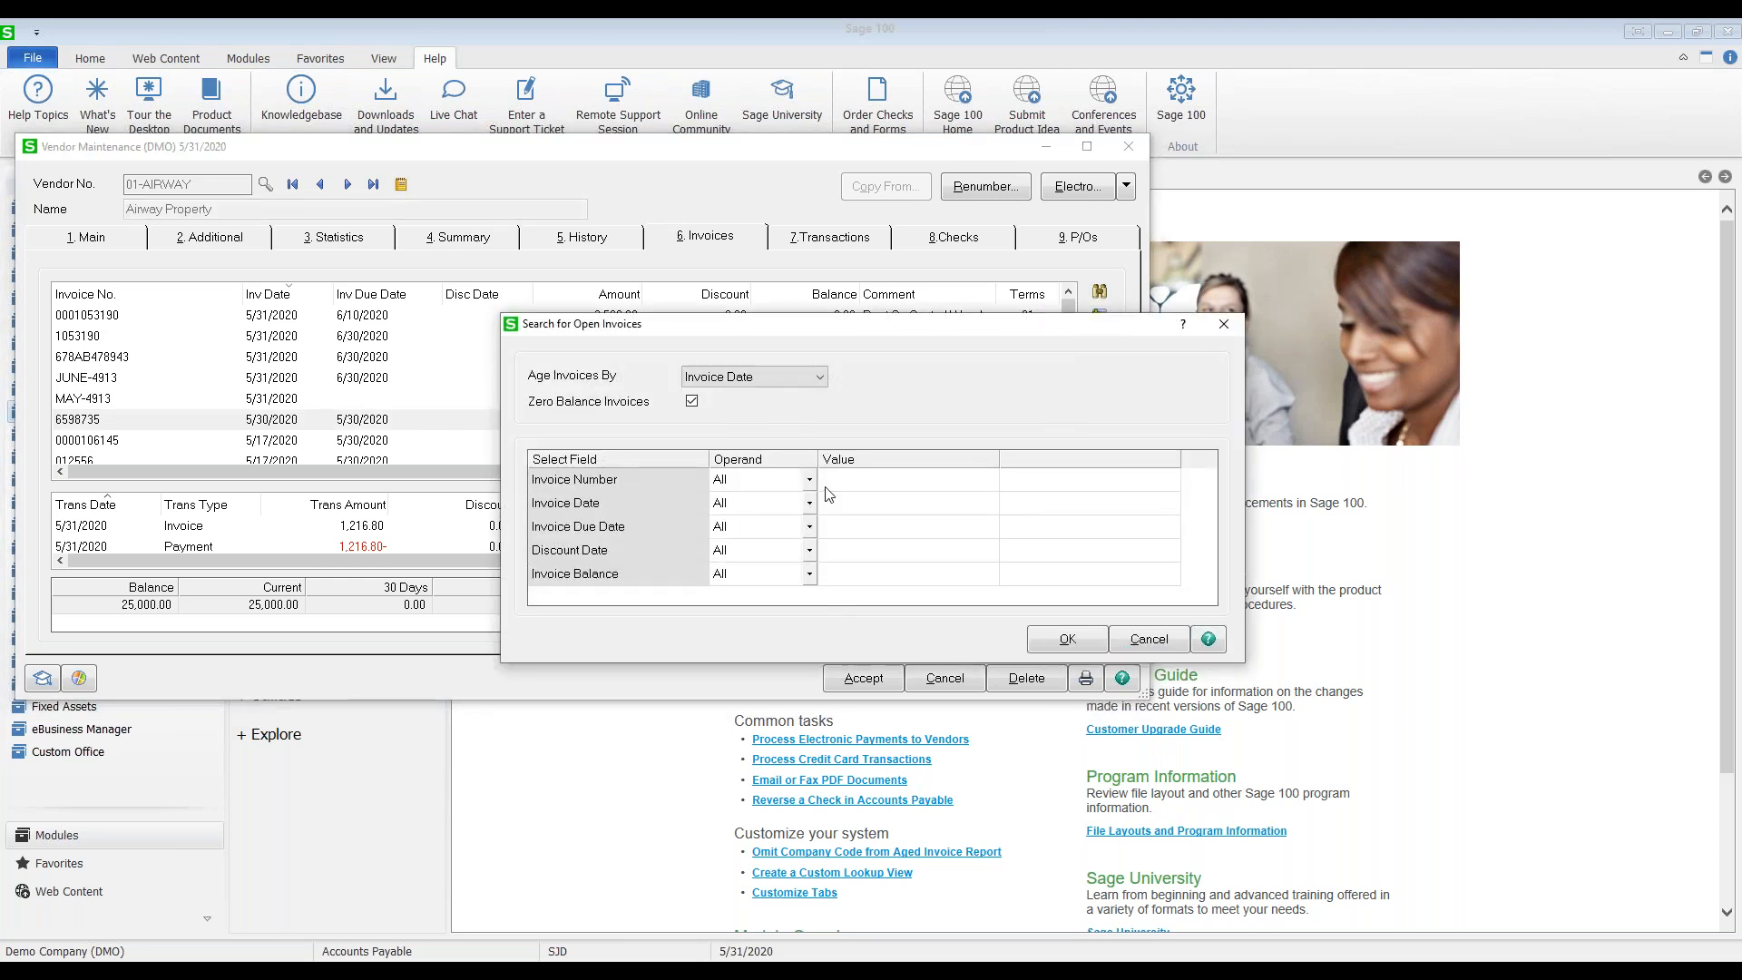
left_click(868, 577)
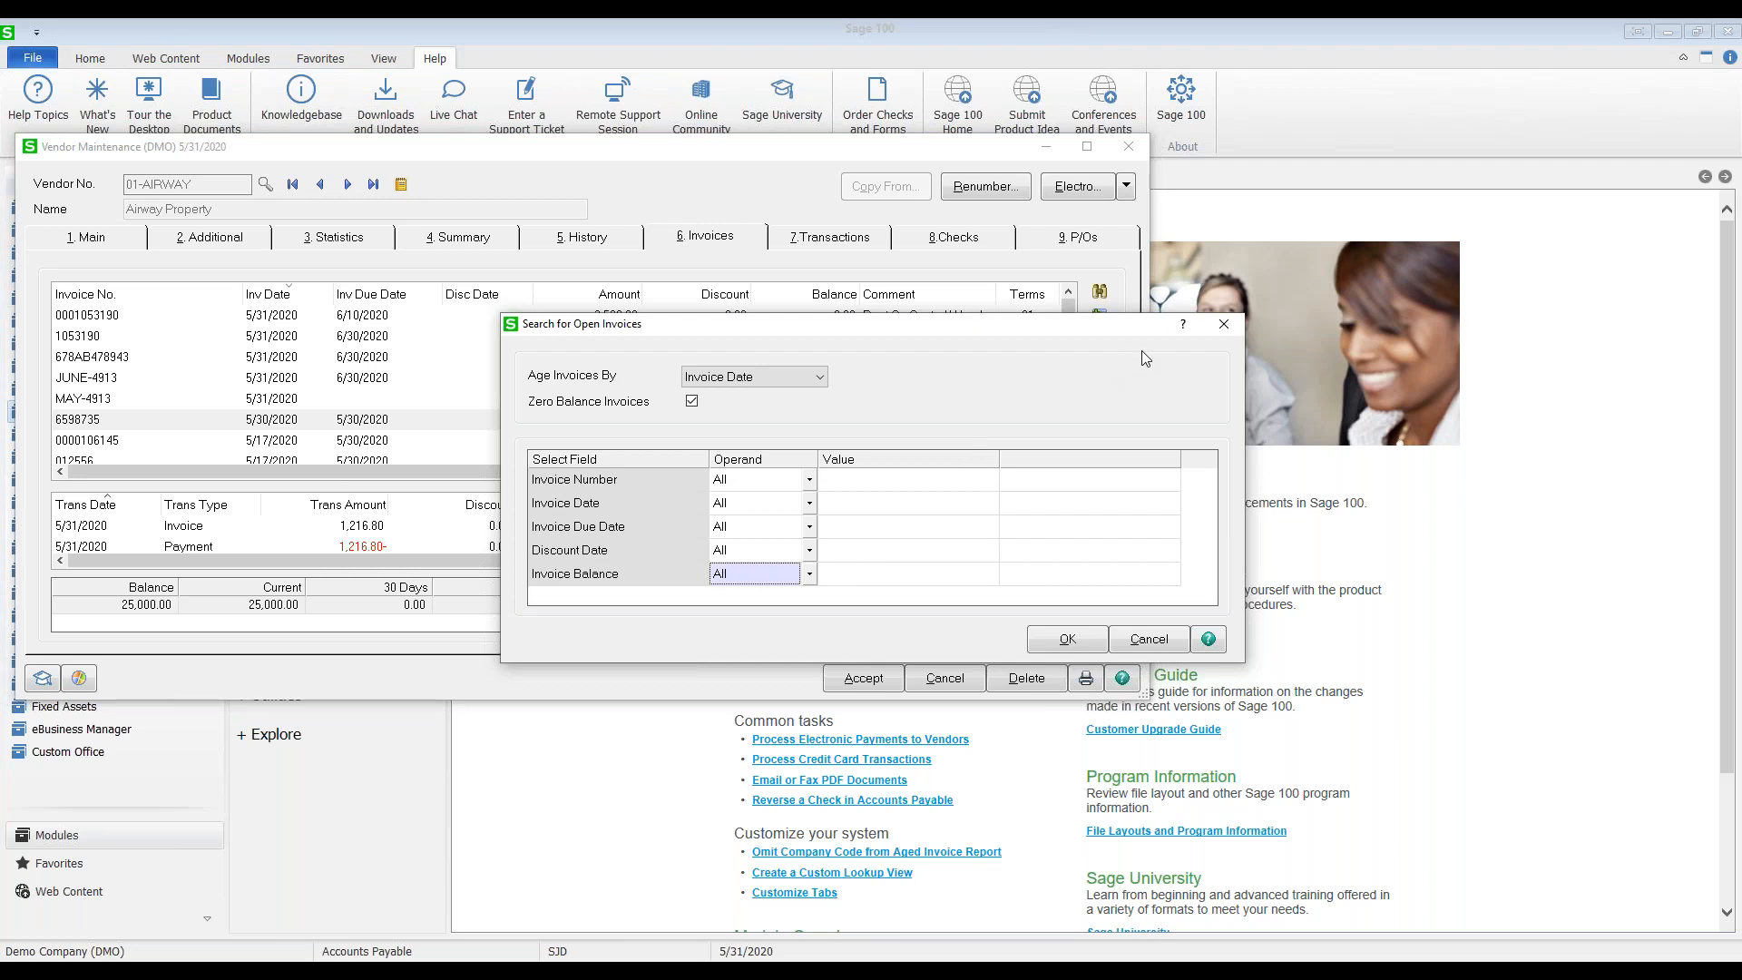
left_click(1224, 326)
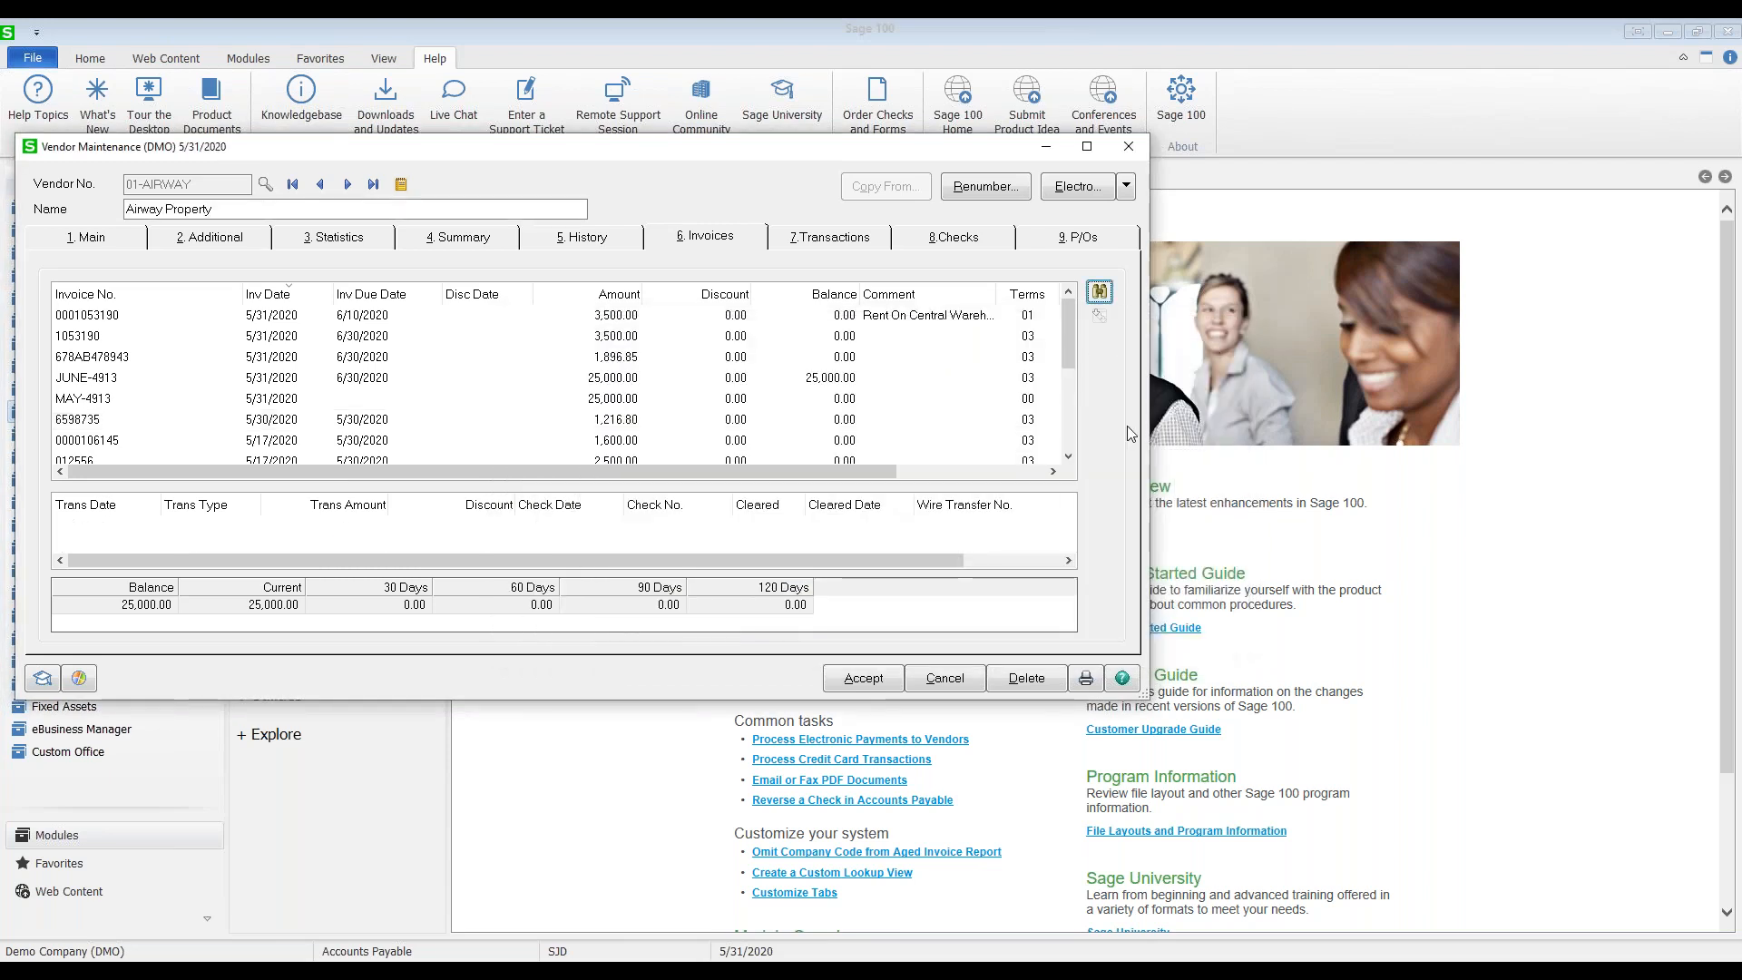
left_click(751, 418)
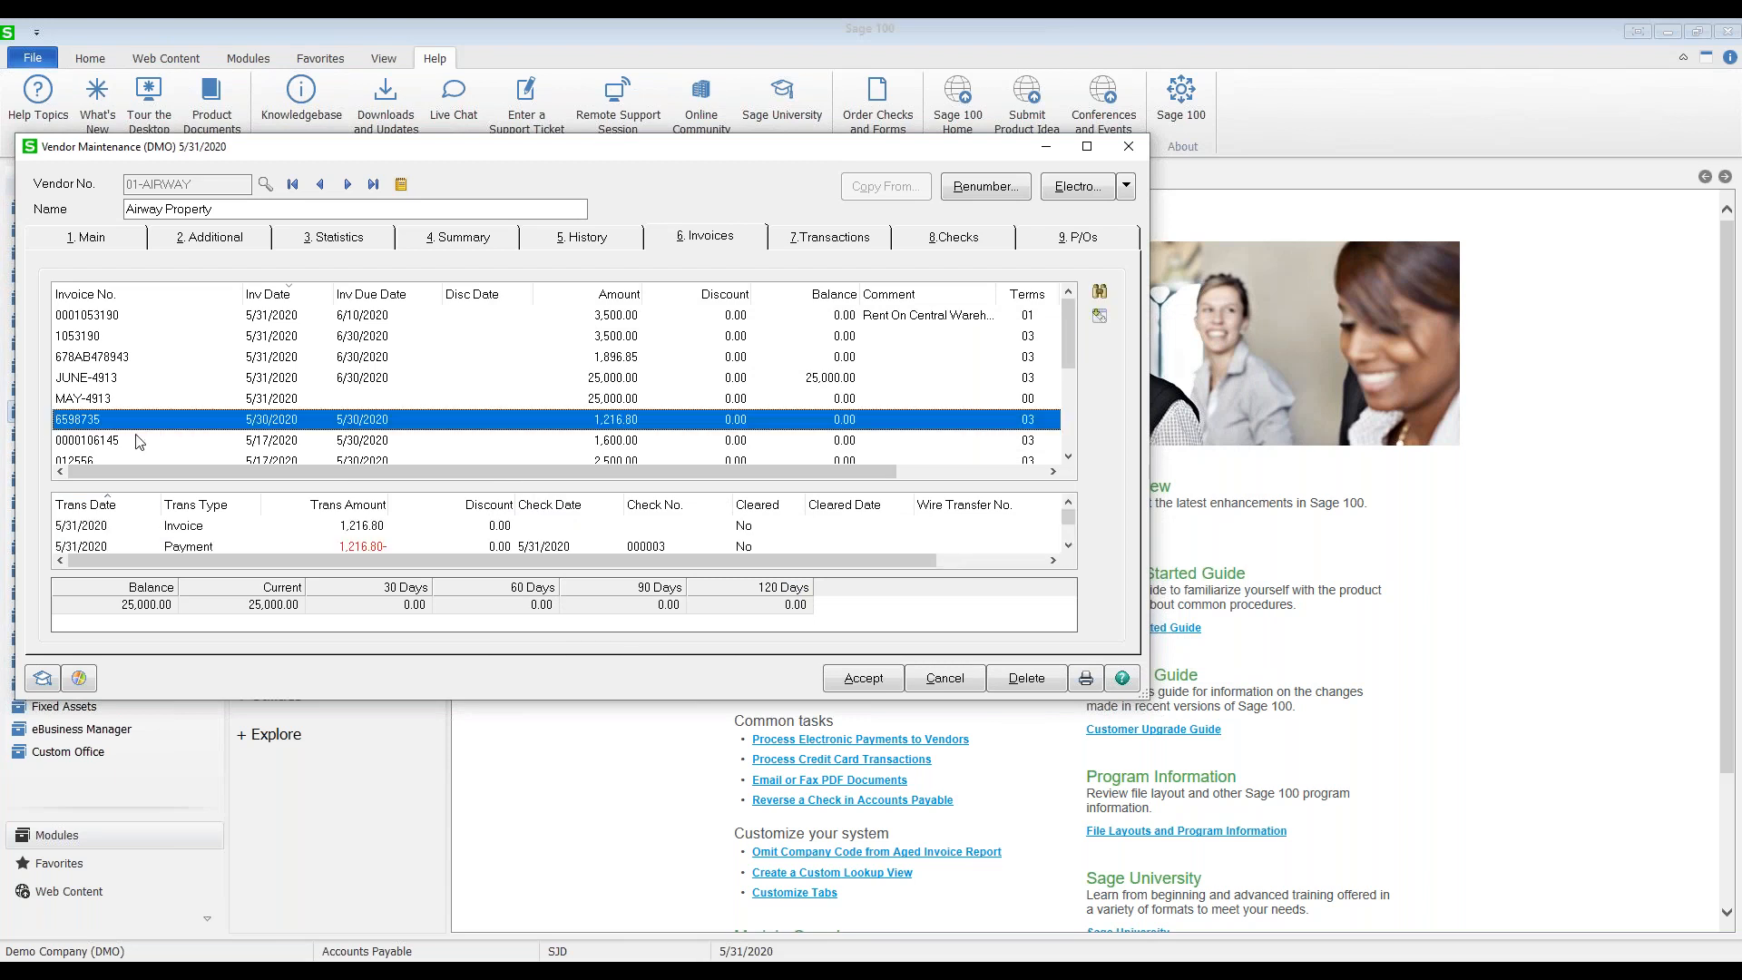
Step: Open invoice 6598735's full history and review its four item lines
left_click(1098, 317)
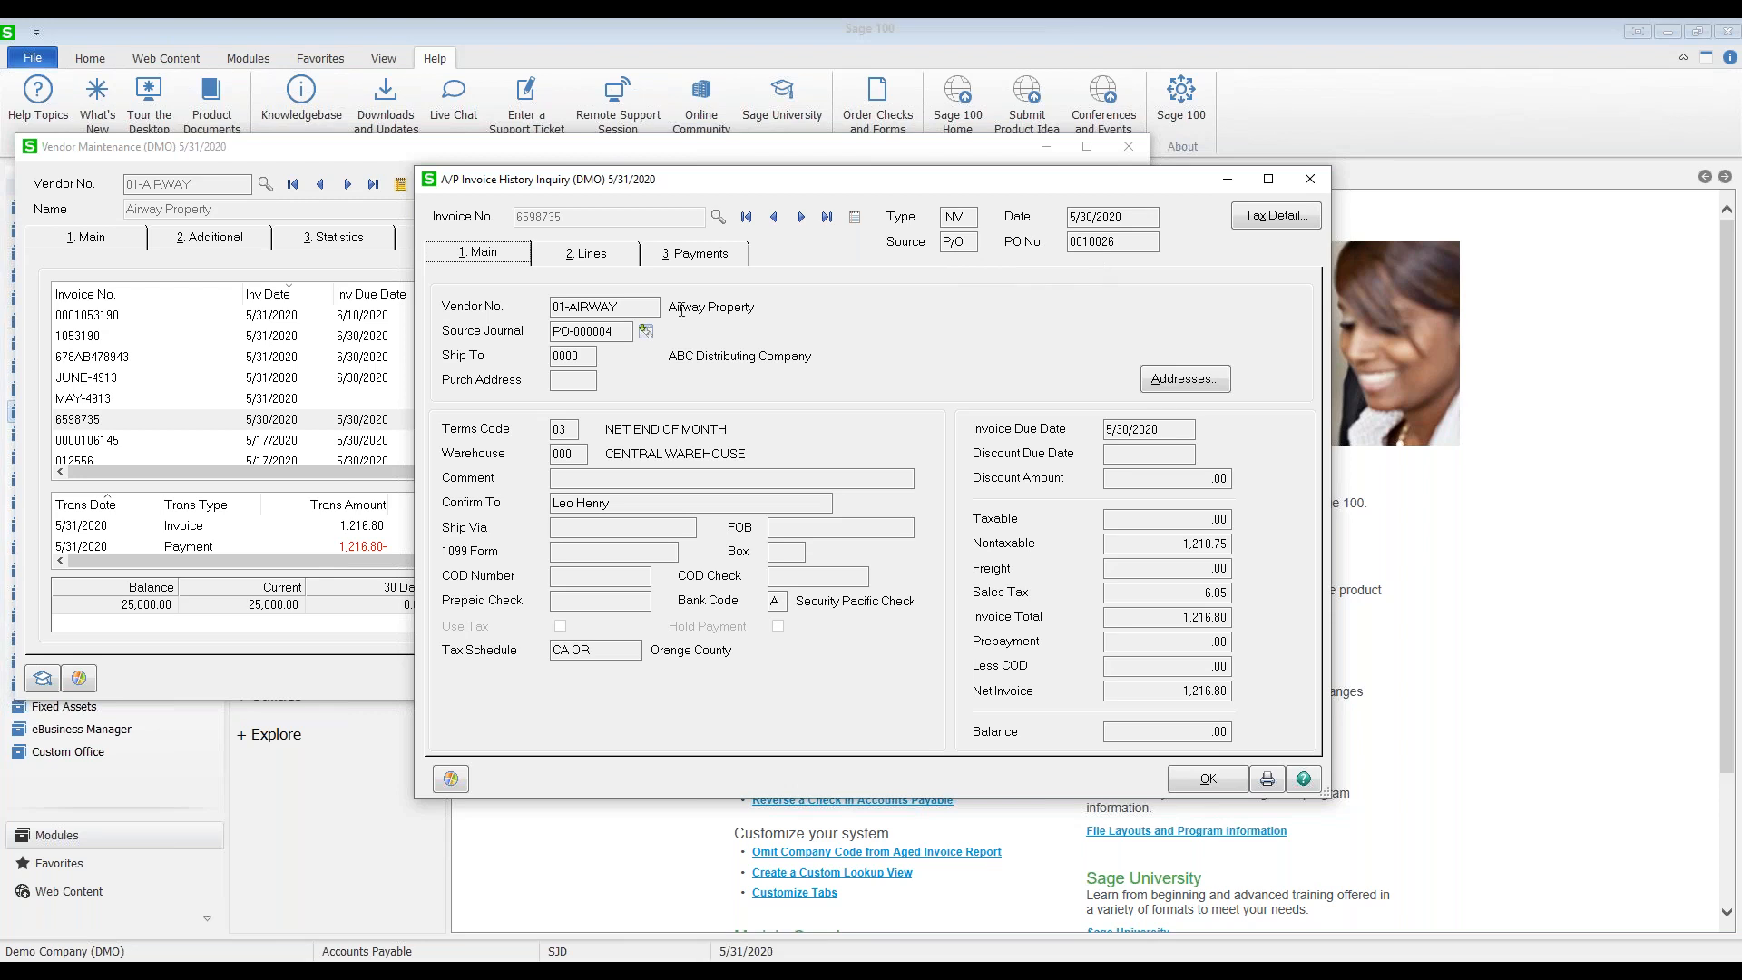
left_click(572, 262)
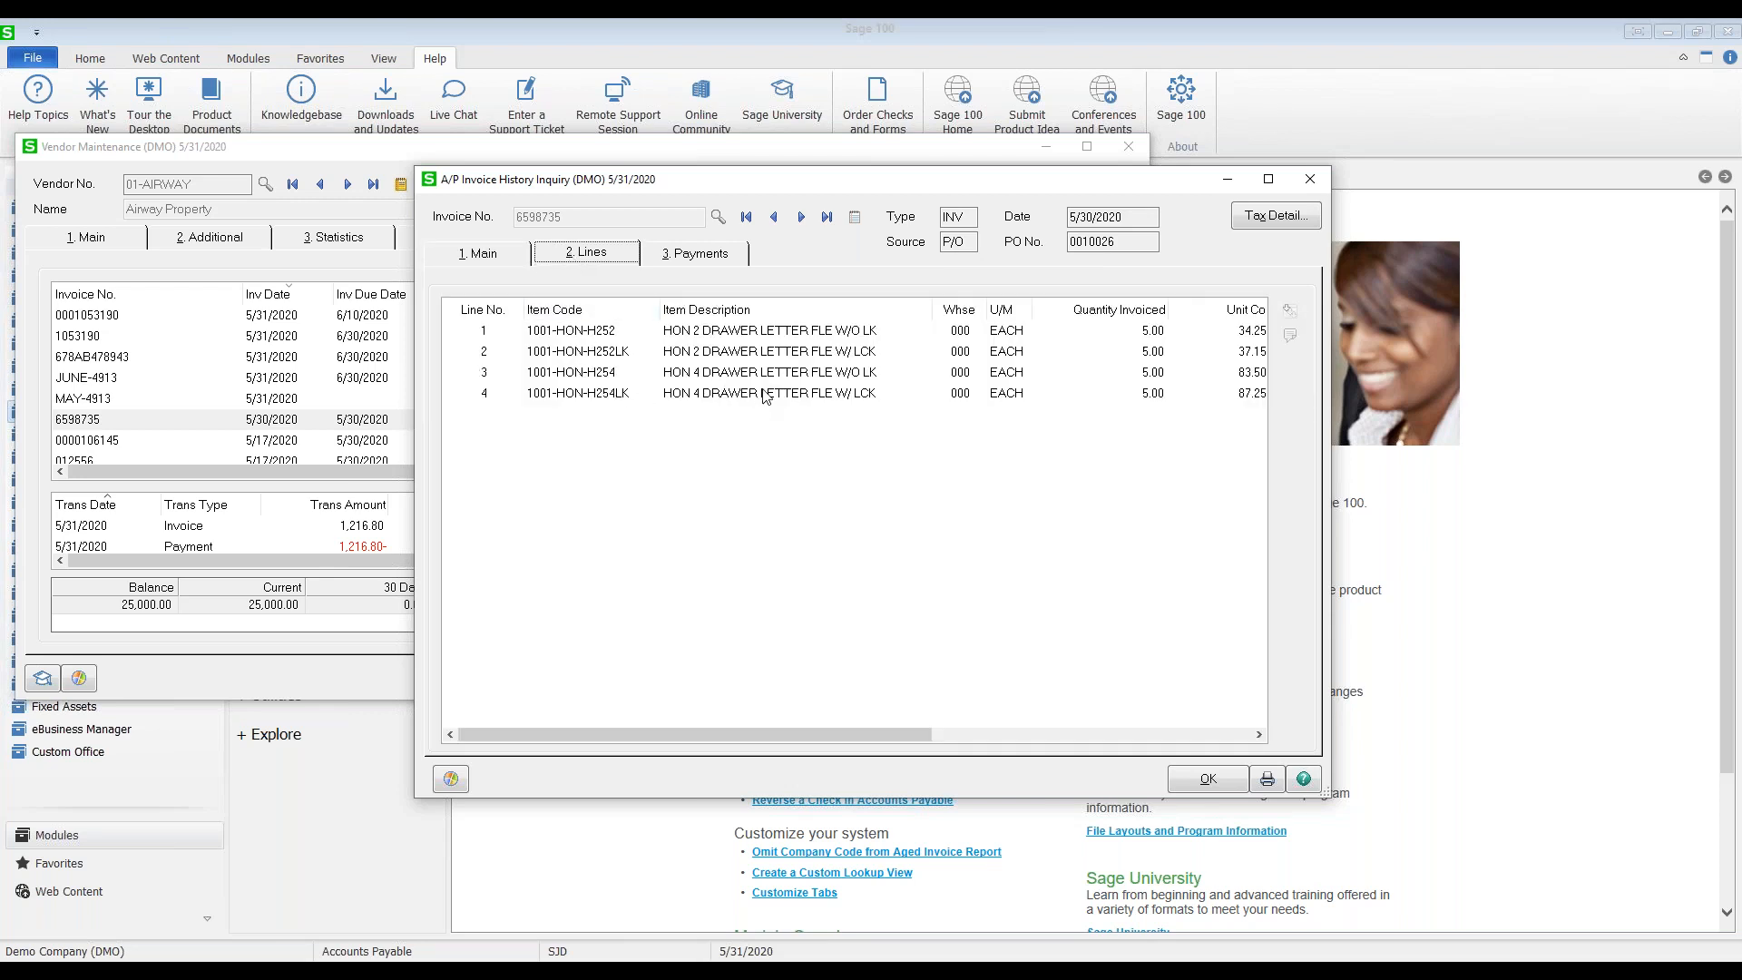
left_click_drag(842, 733, 940, 727)
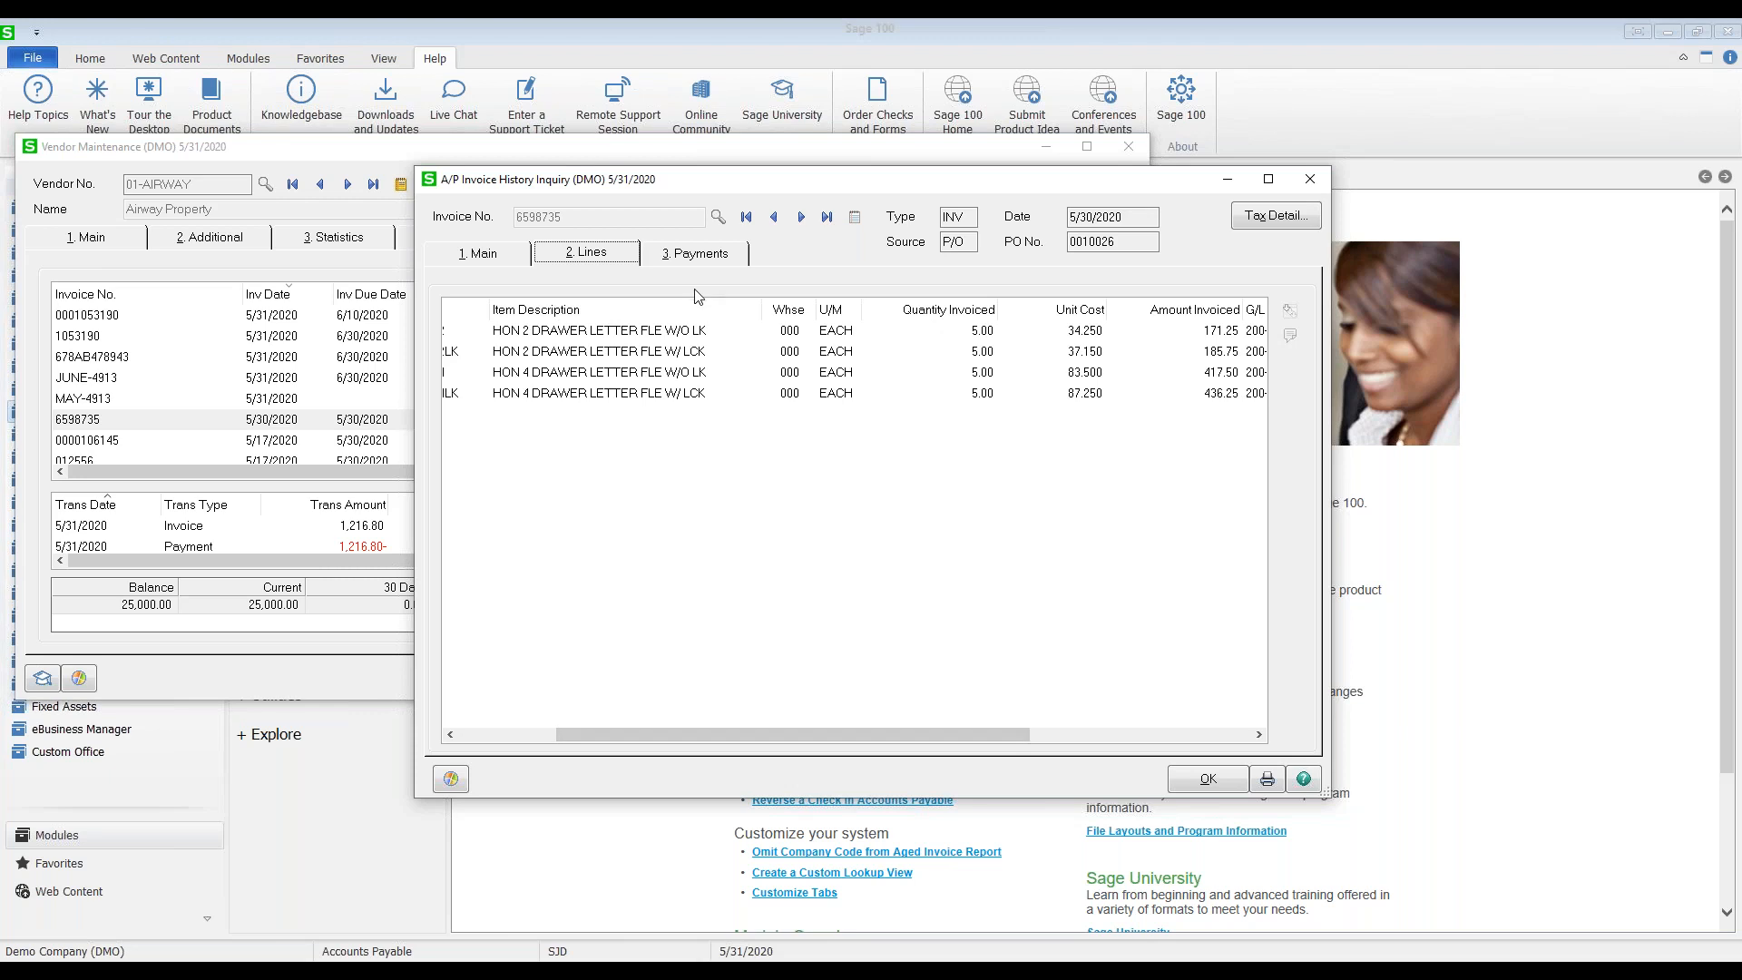
Step: Review the check 000003 payment details, then clear and close the history inquiries
left_click(693, 257)
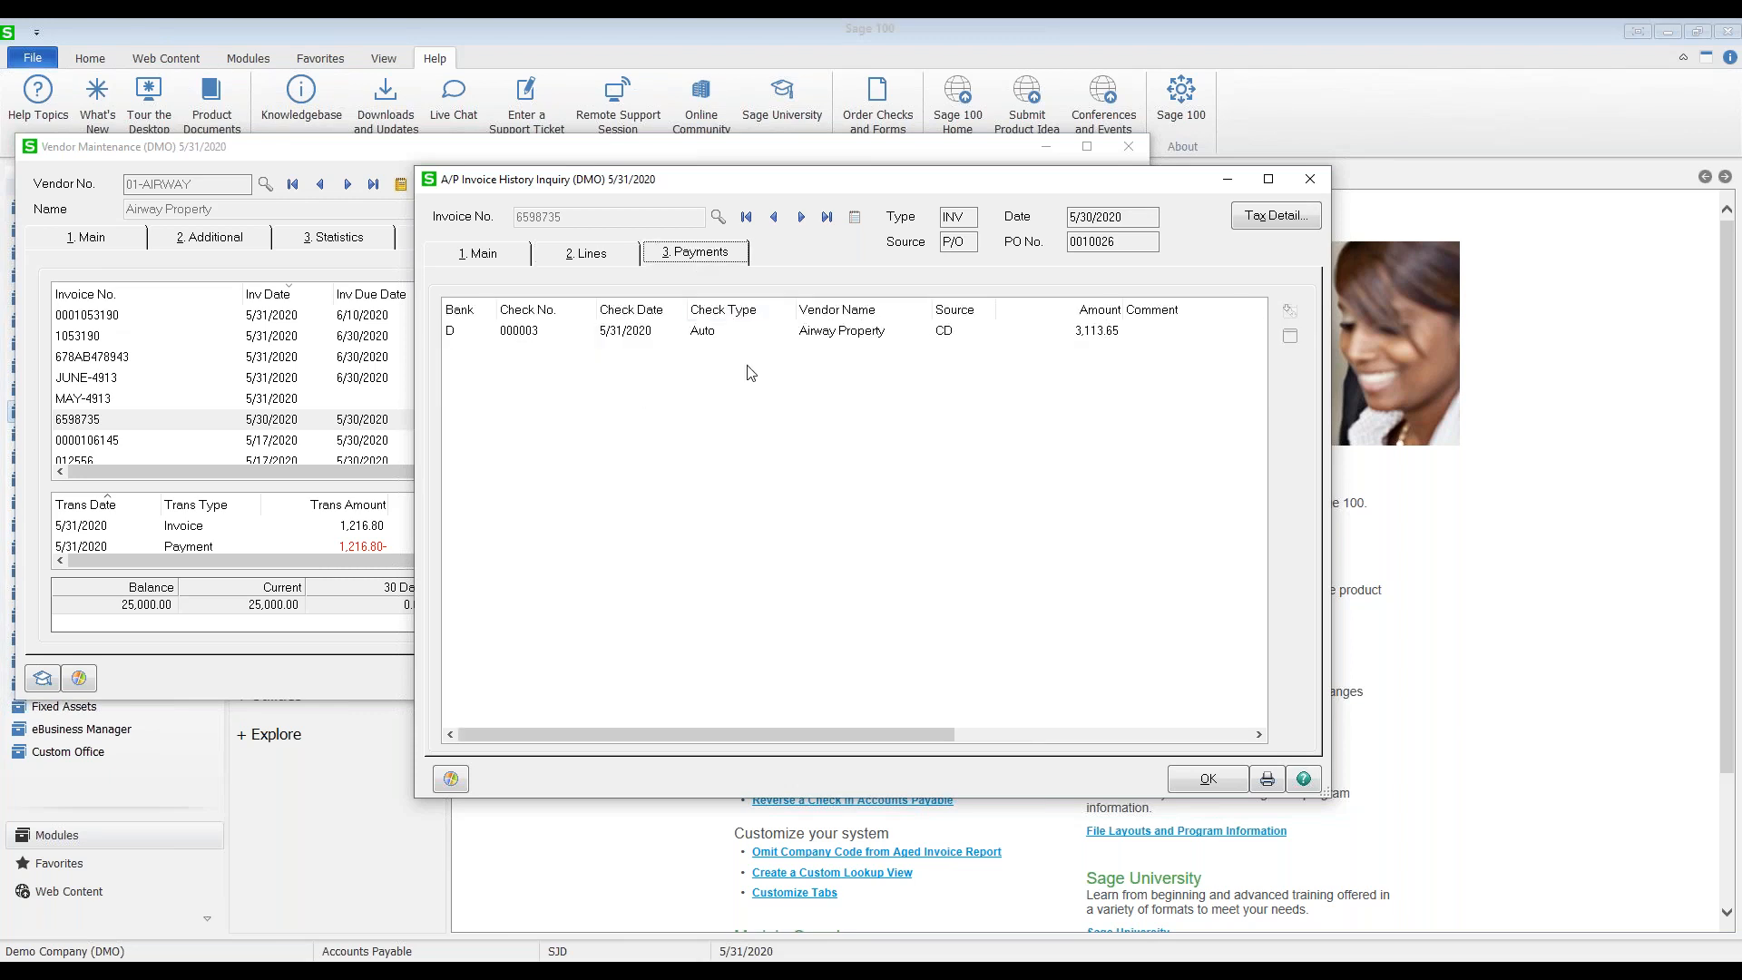
left_click(620, 335)
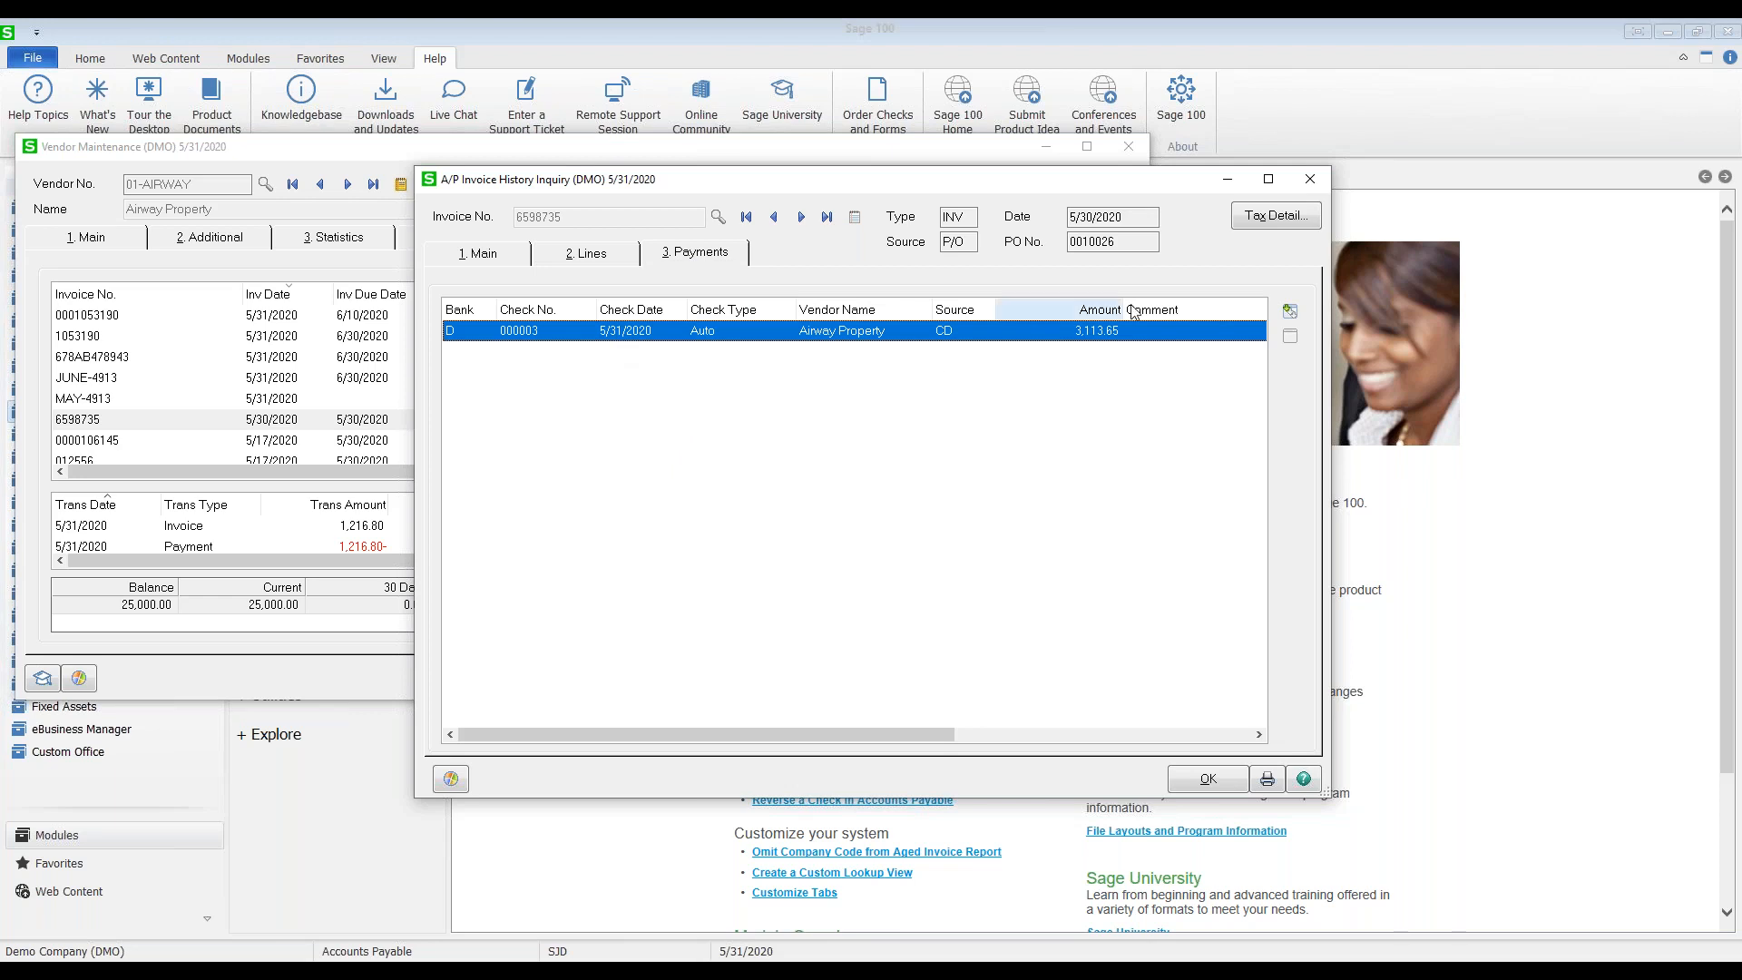
left_click(1289, 311)
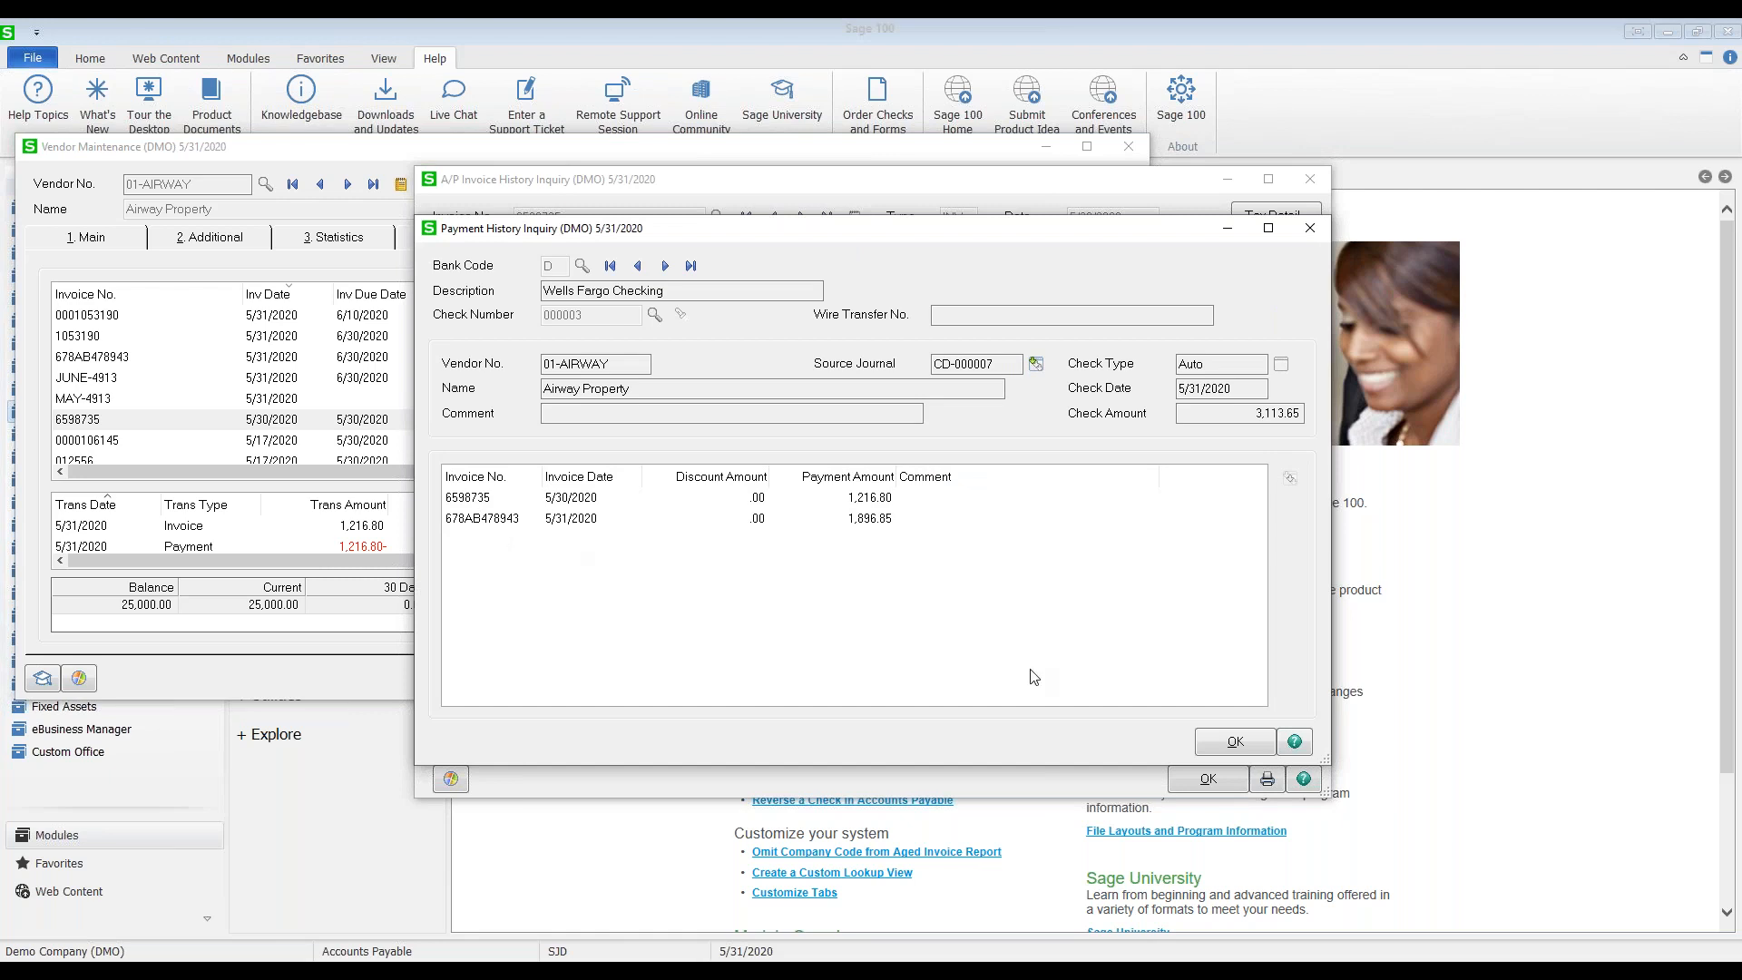
left_click(1243, 745)
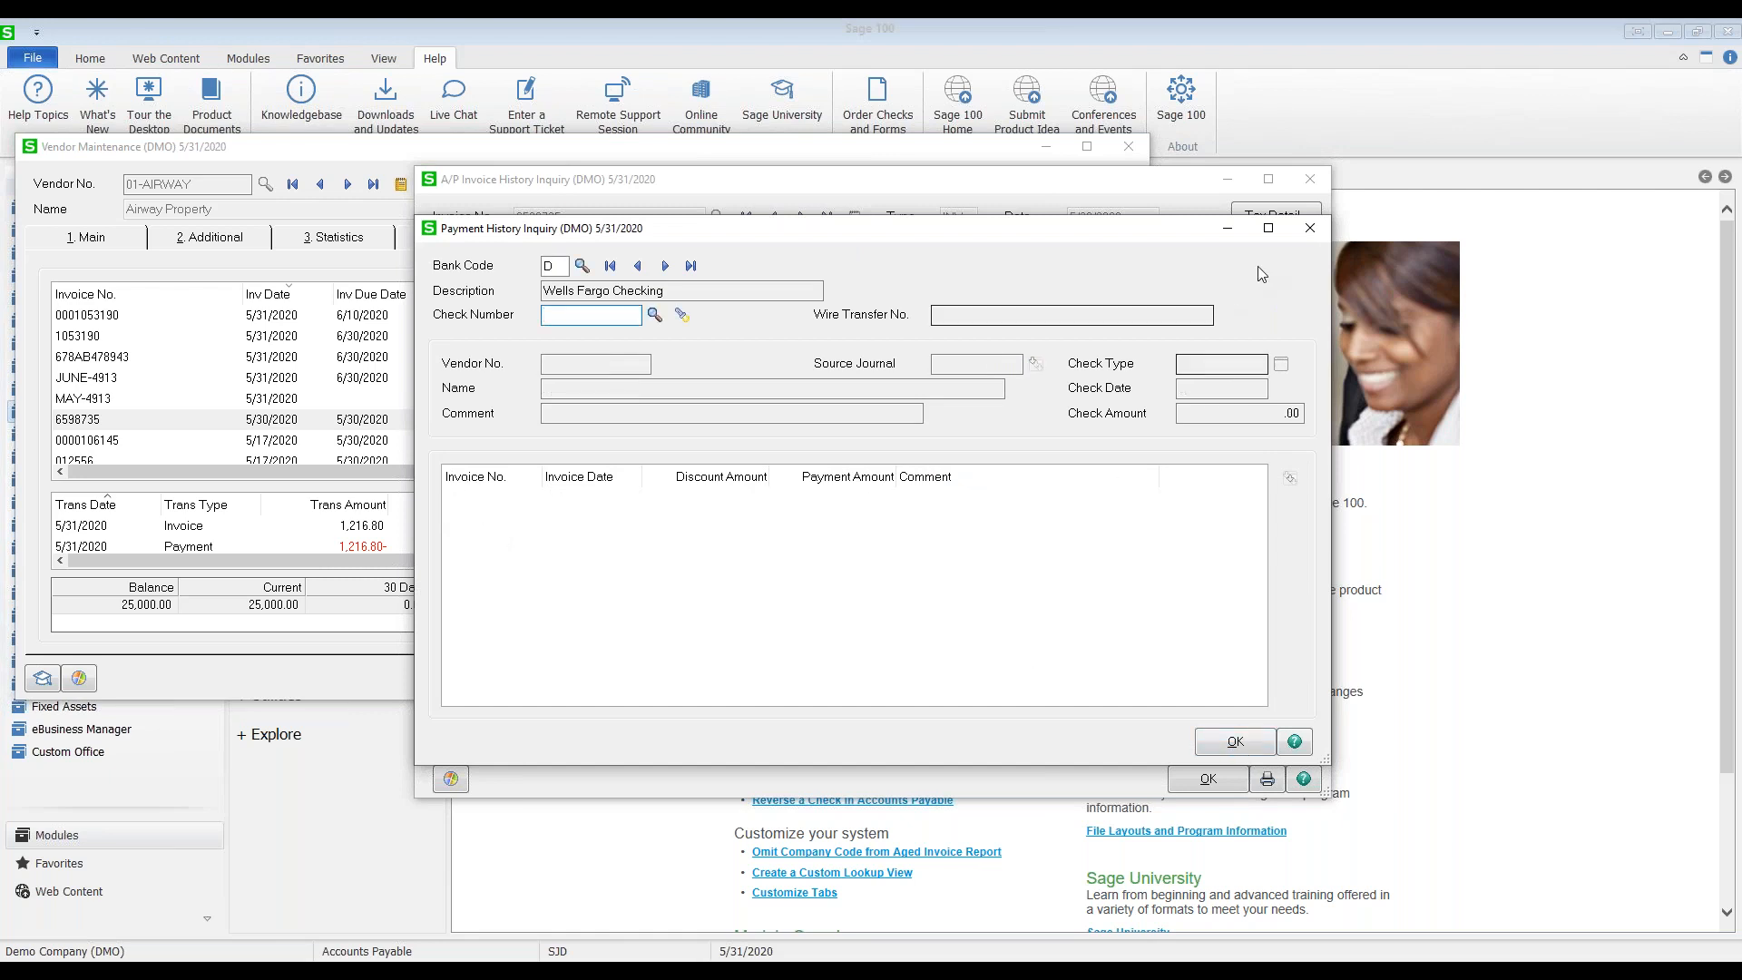
left_click(1310, 227)
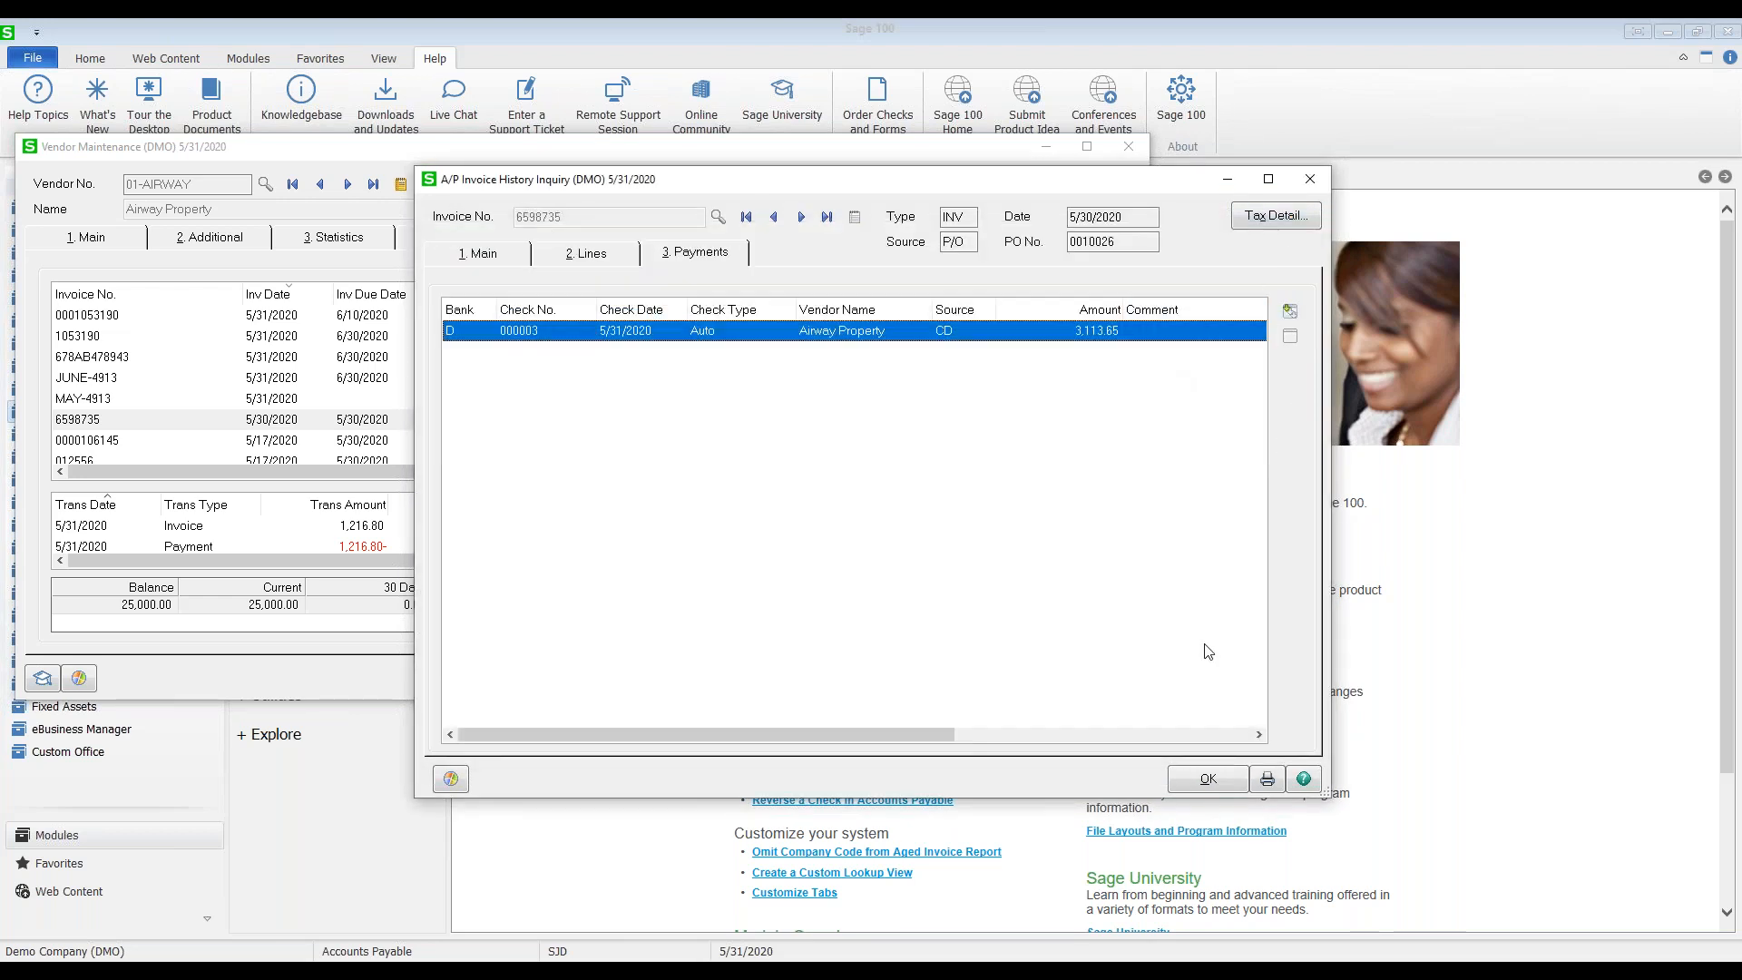
left_click(1202, 780)
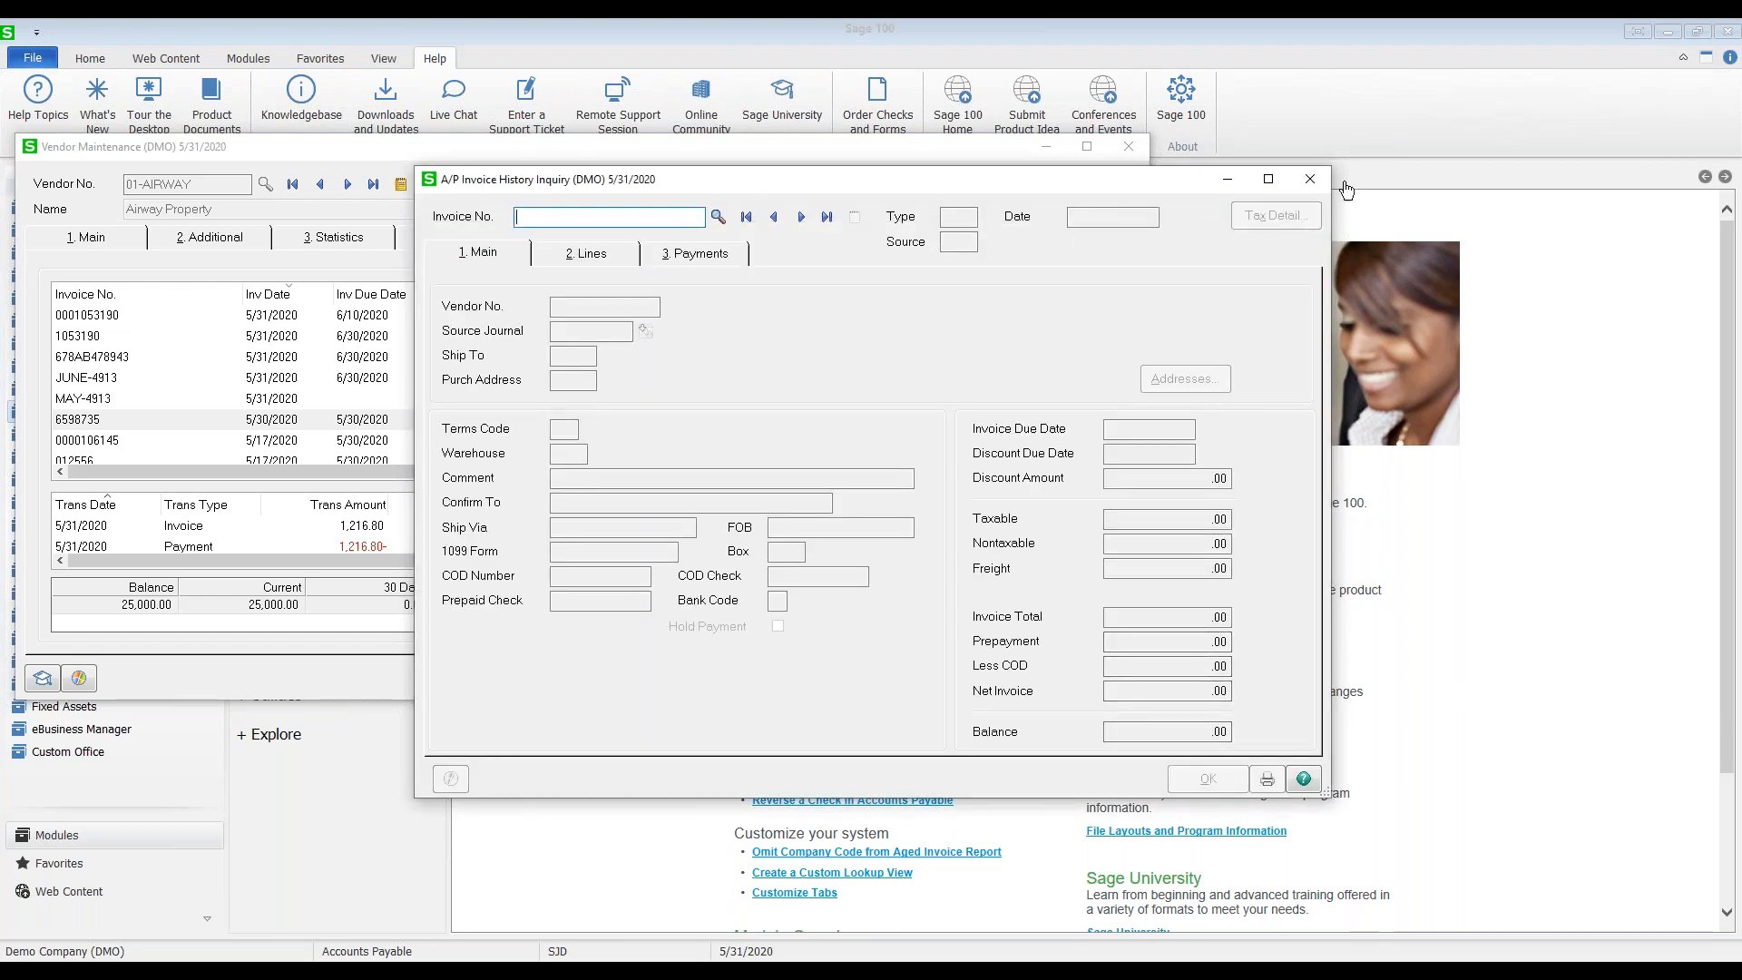
Step: Close the invoice inquiry and select credit card payment C00004 for 2,500.00 on the Checks tab
left_click(1313, 182)
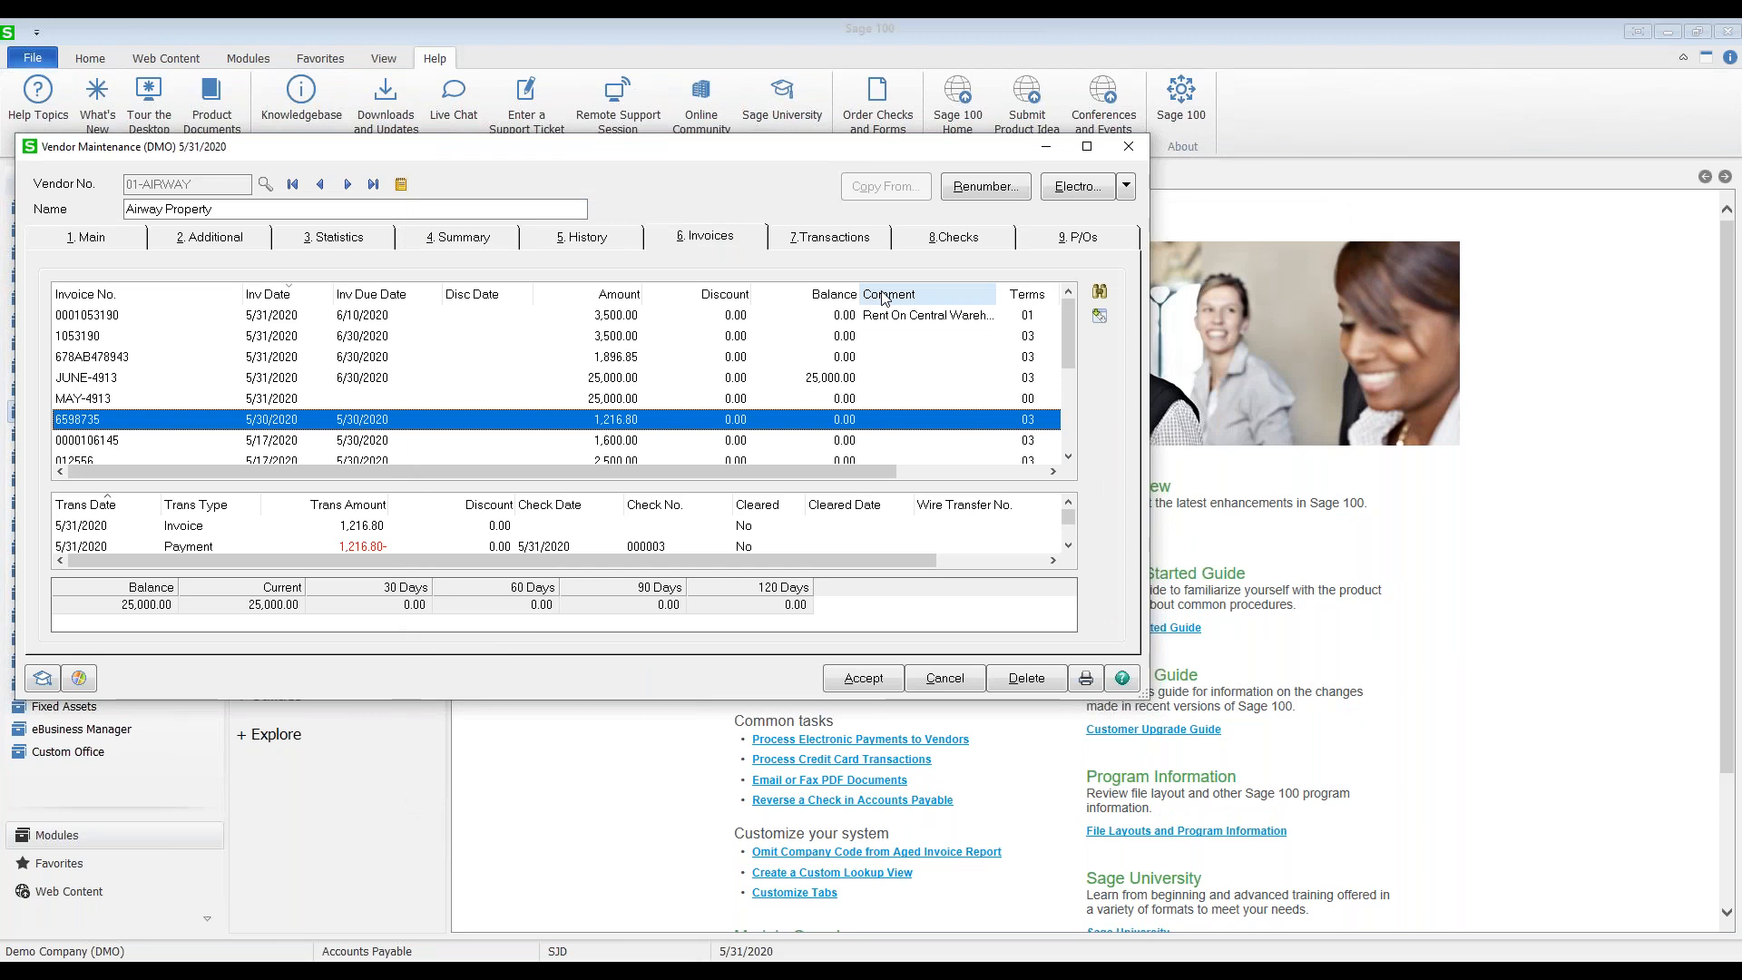
left_click(953, 236)
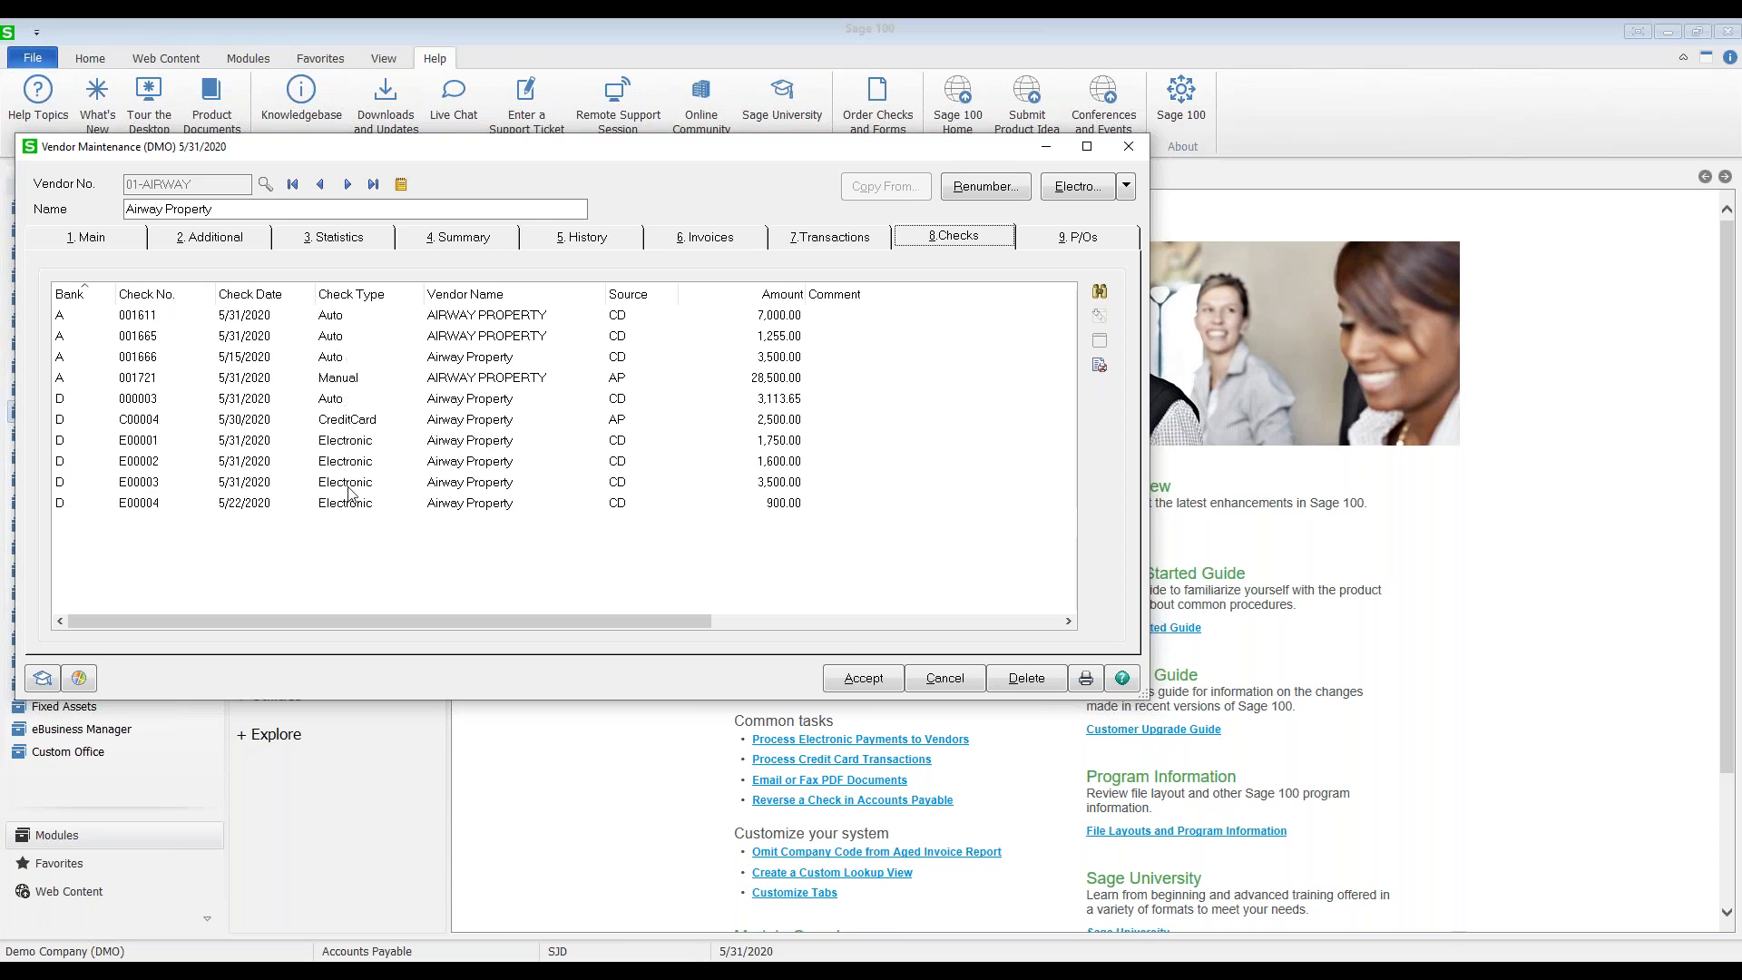
left_click(260, 420)
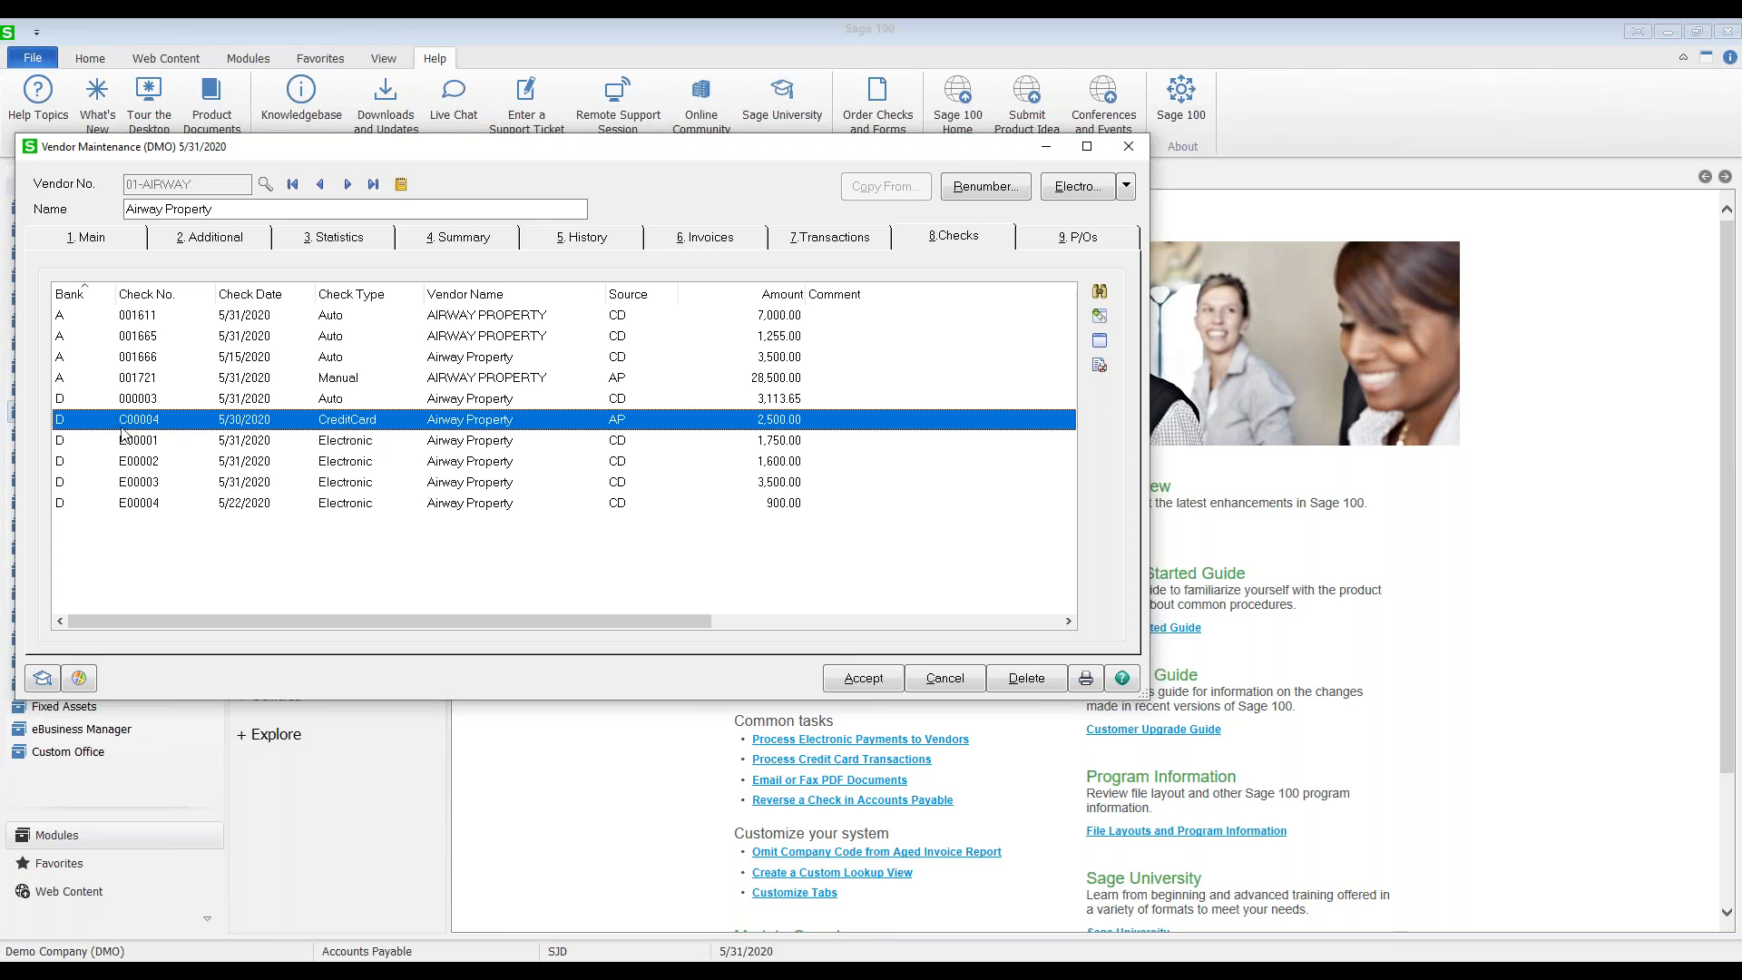
left_click(1100, 342)
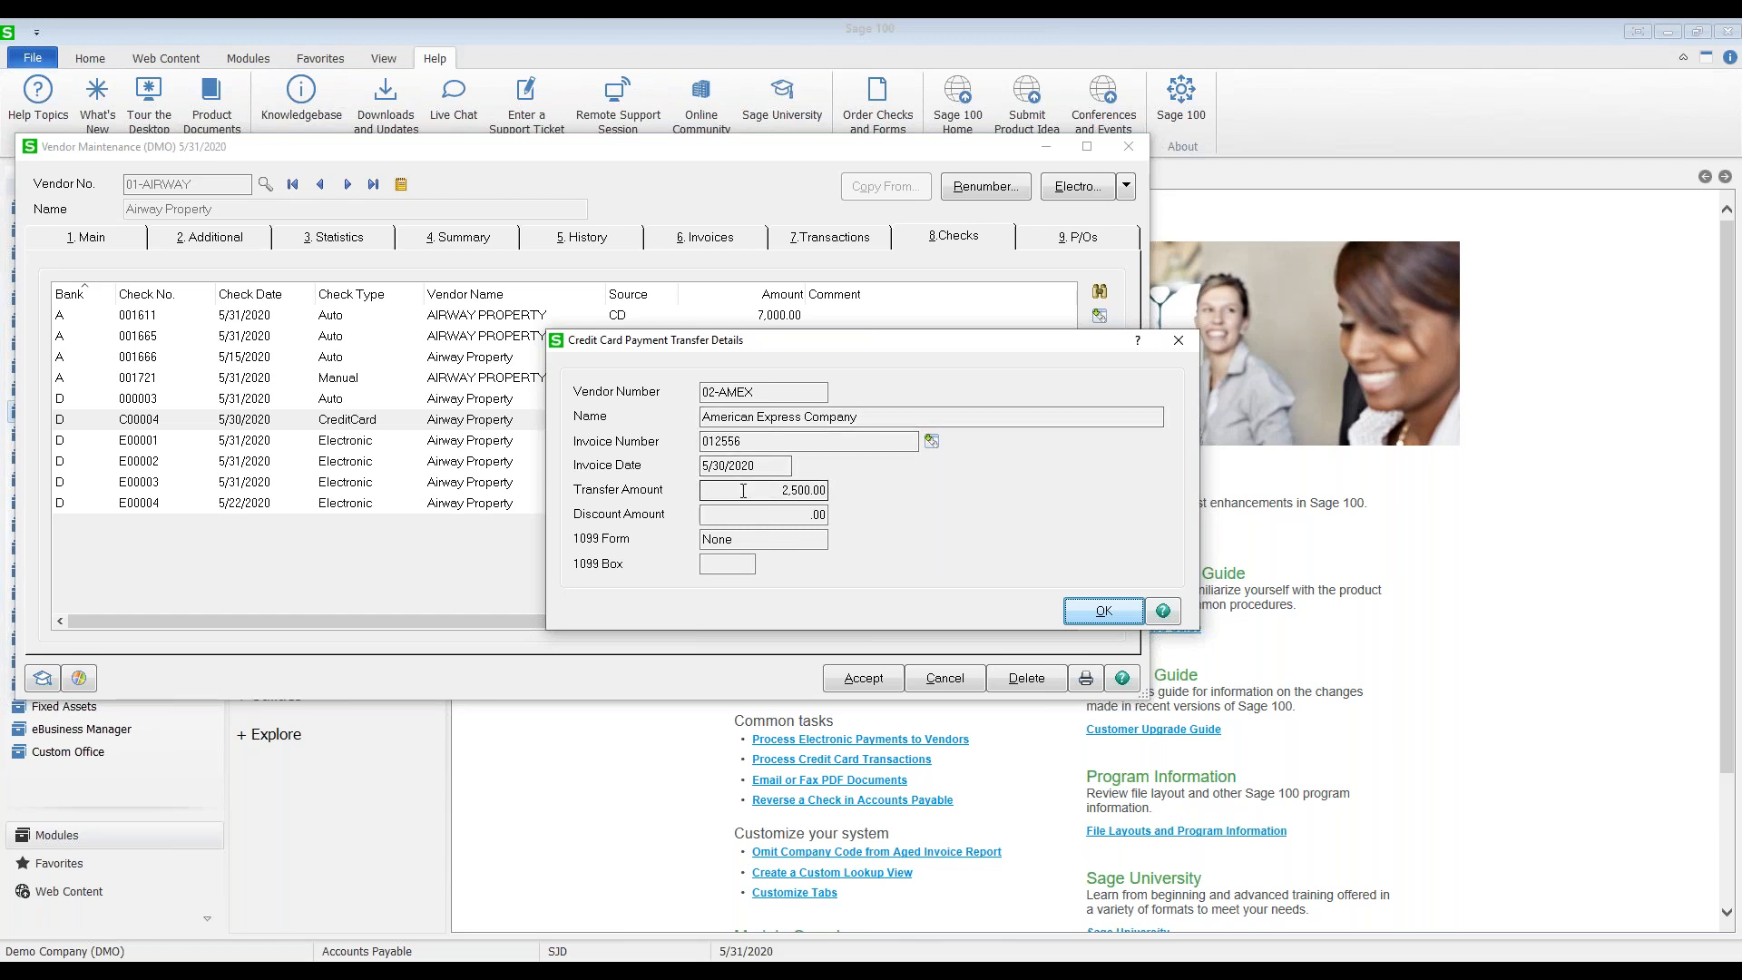
left_click(1099, 611)
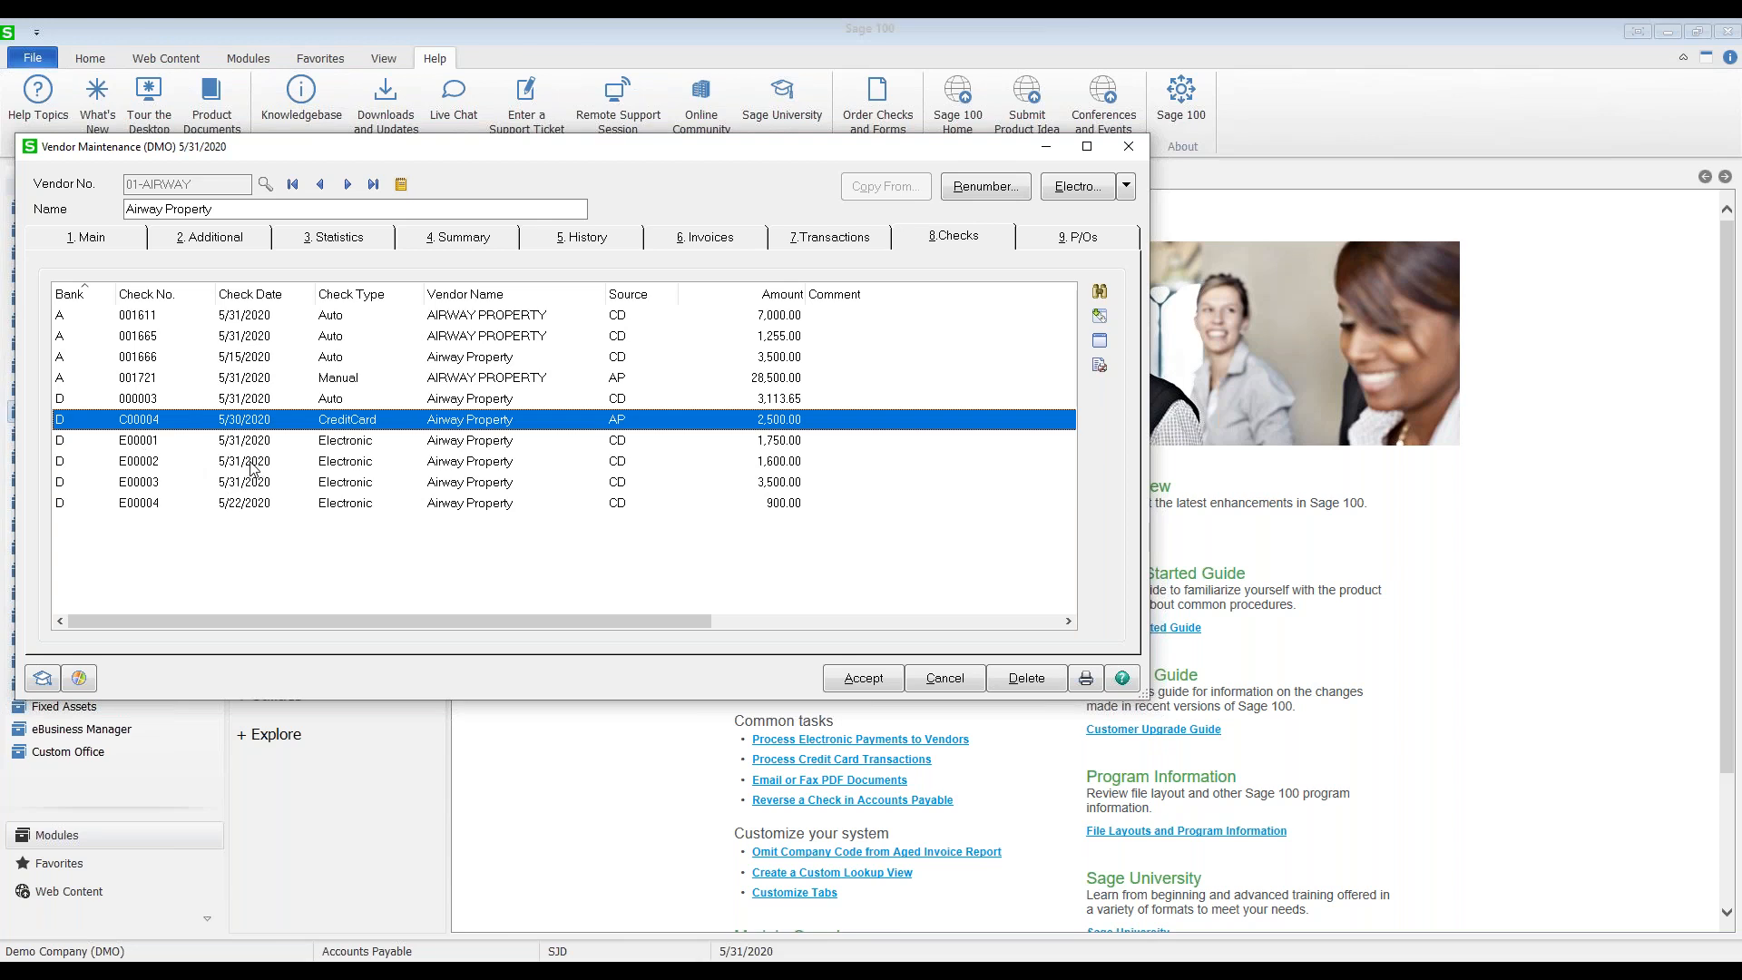
left_click(190, 463)
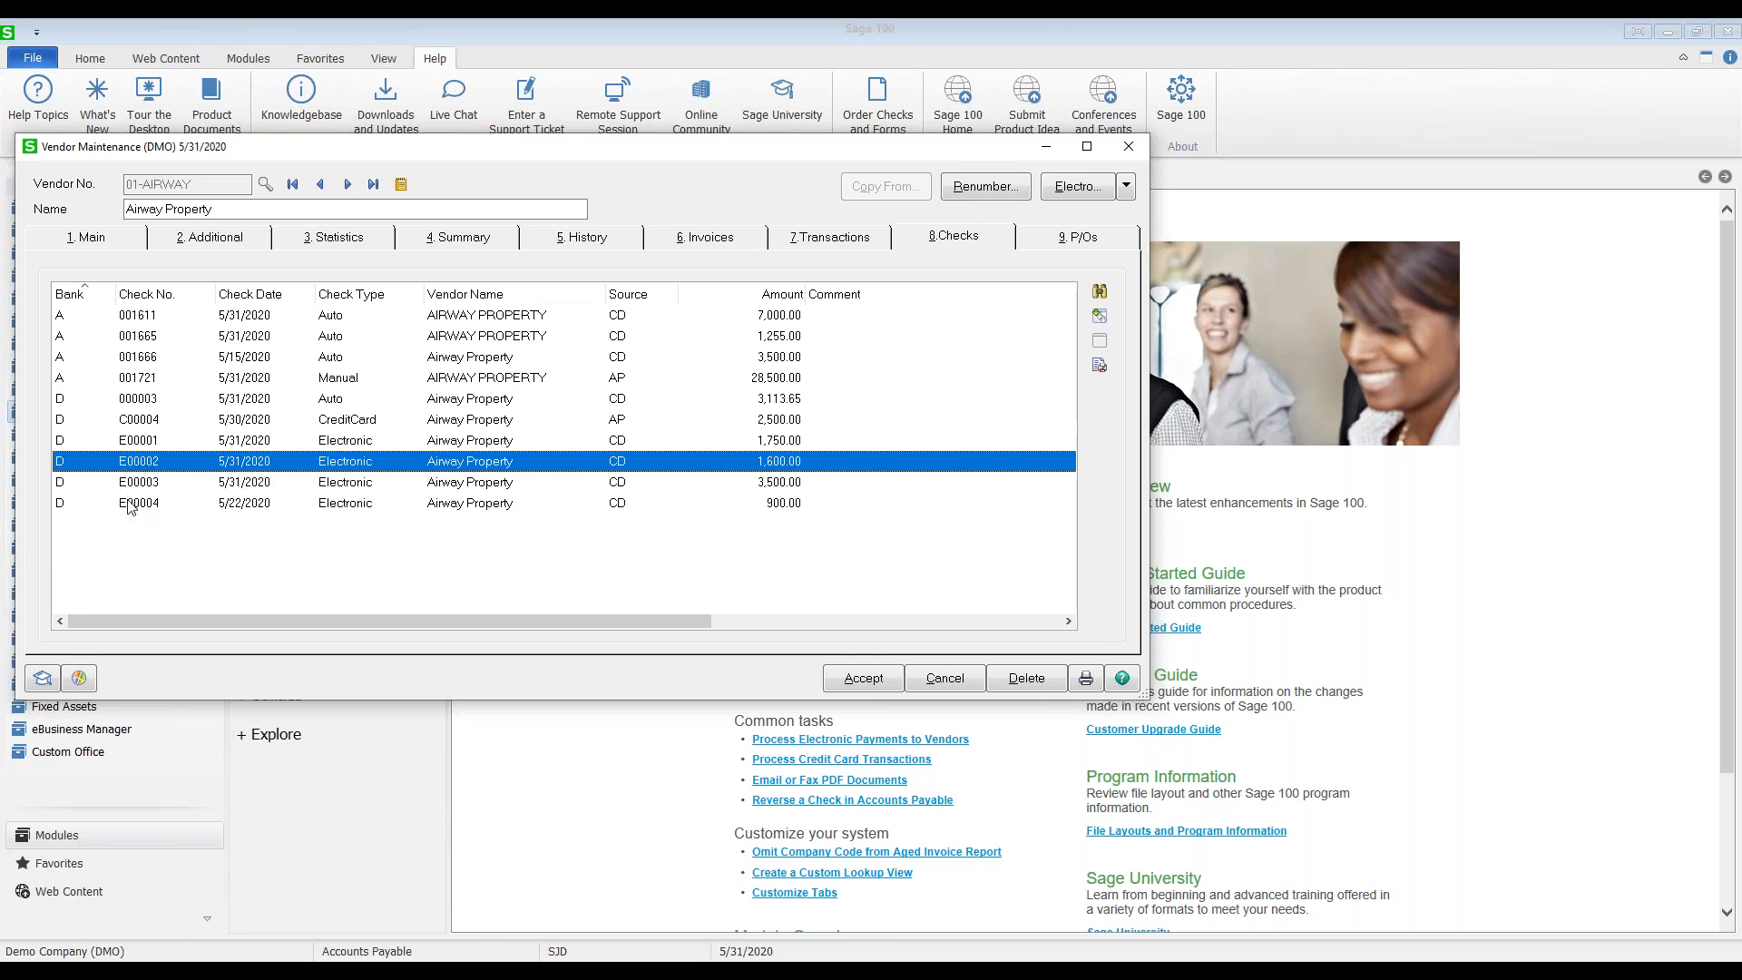
left_click(1099, 366)
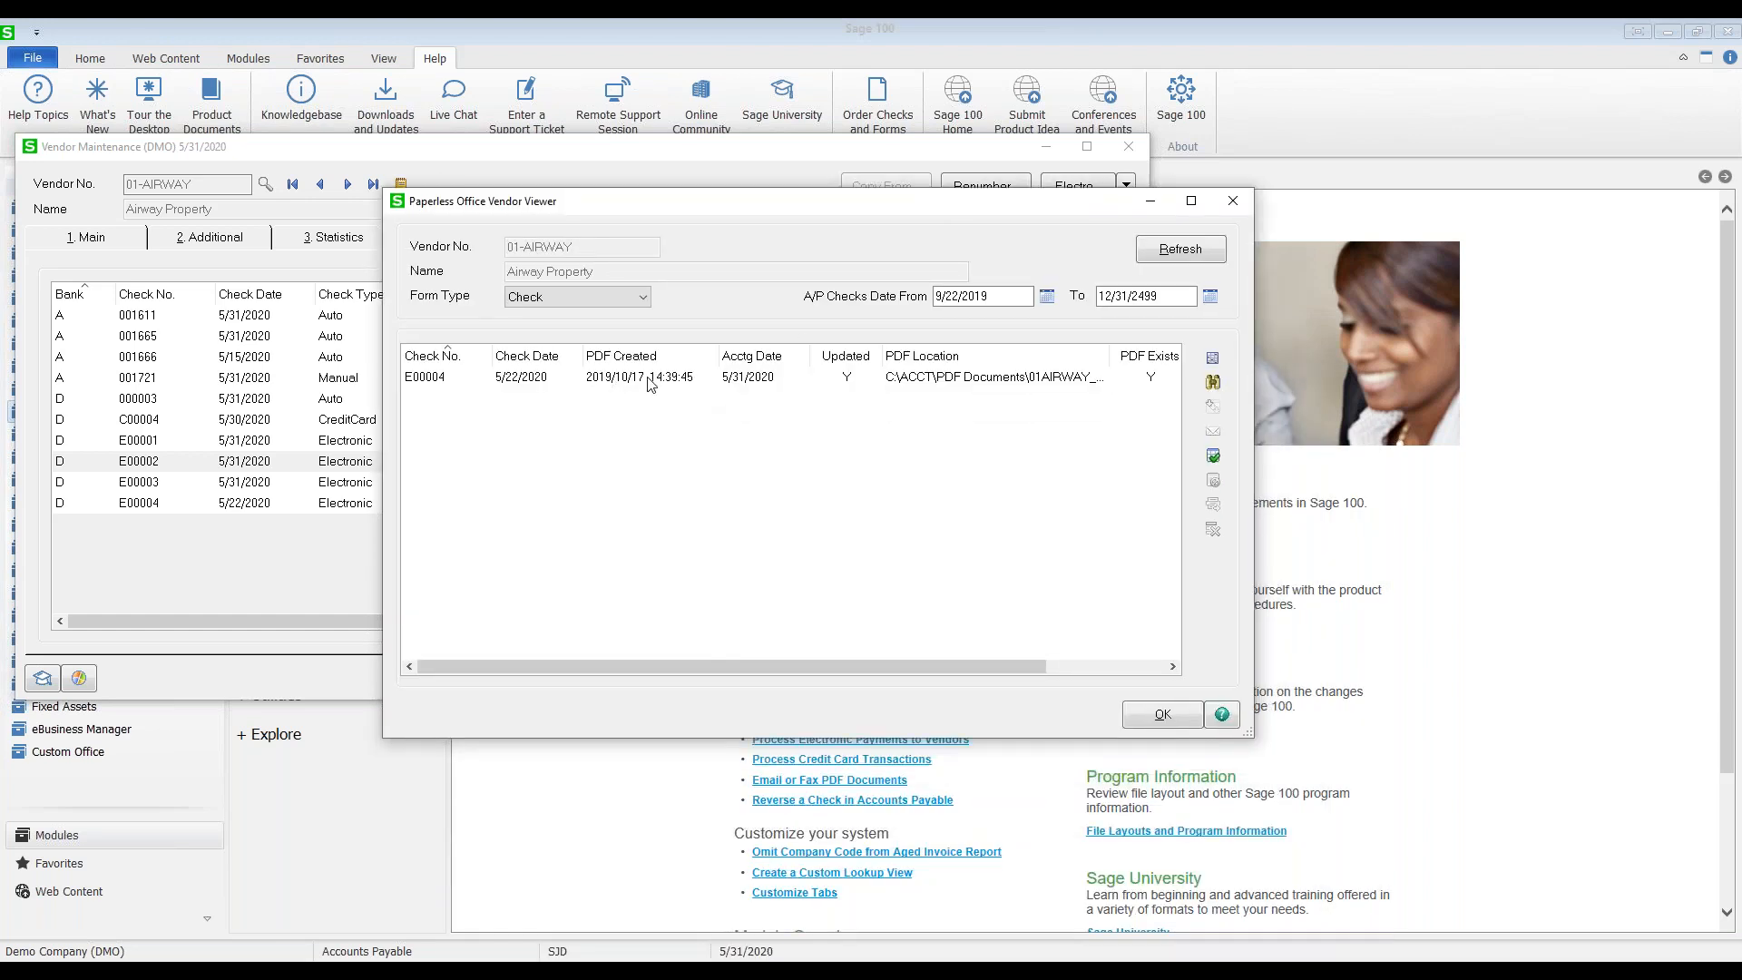
left_click(891, 383)
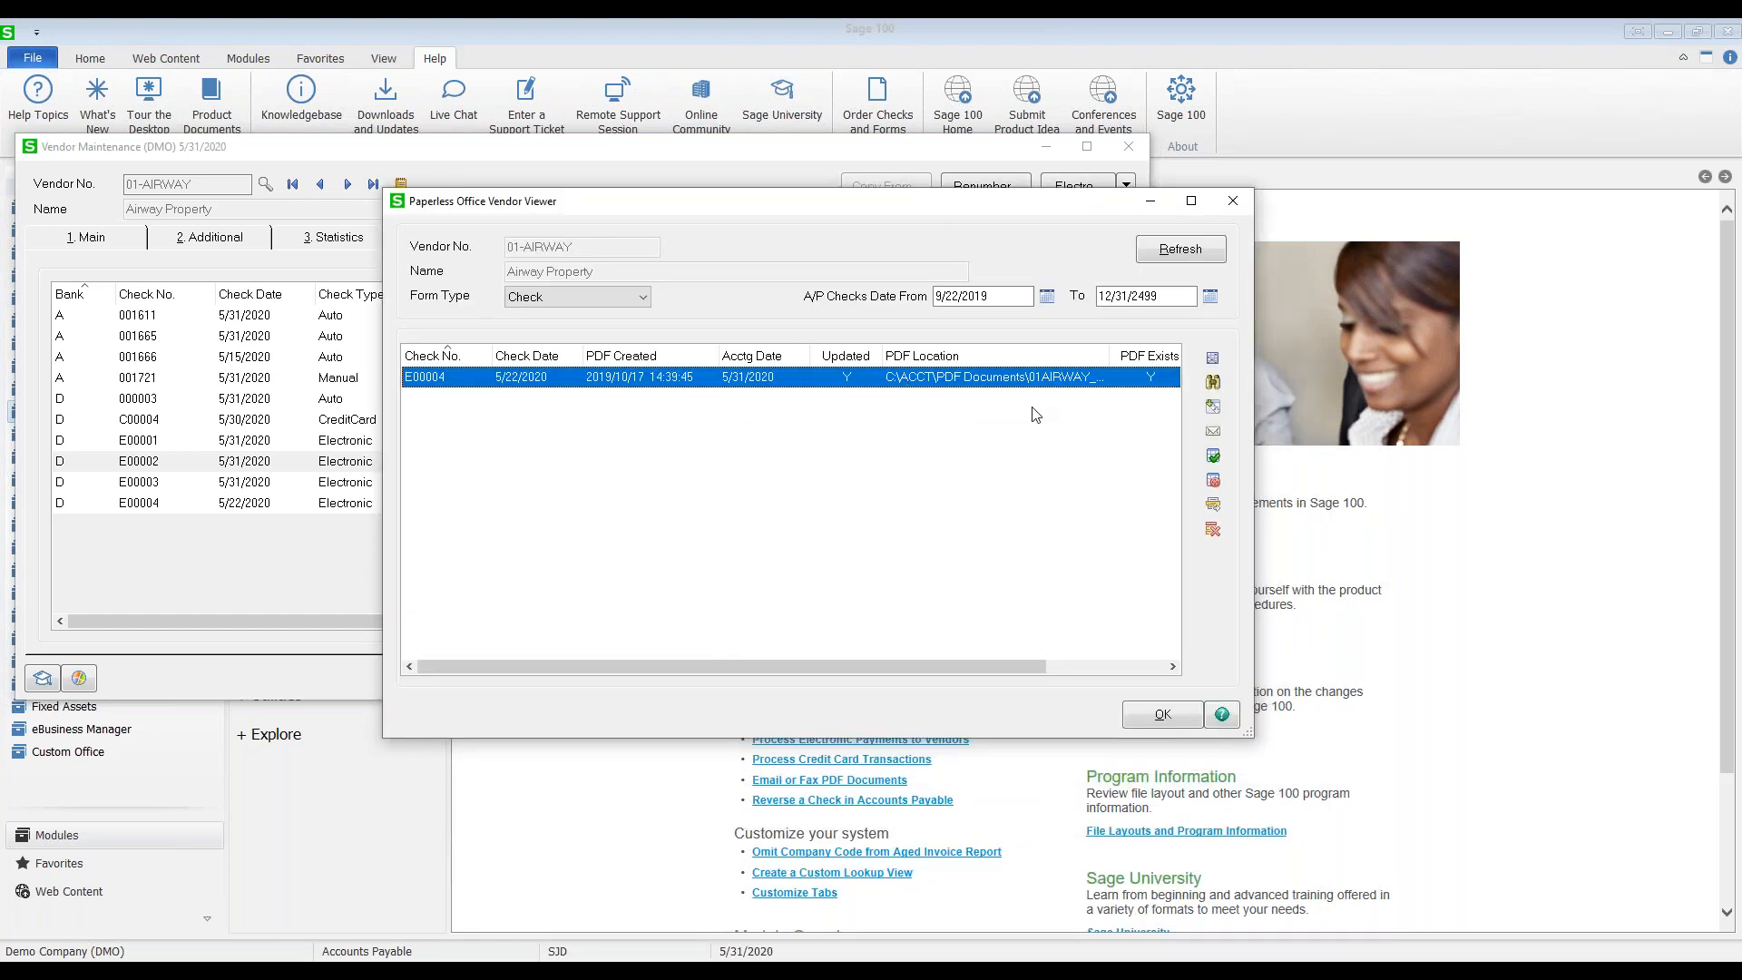
left_click(1218, 435)
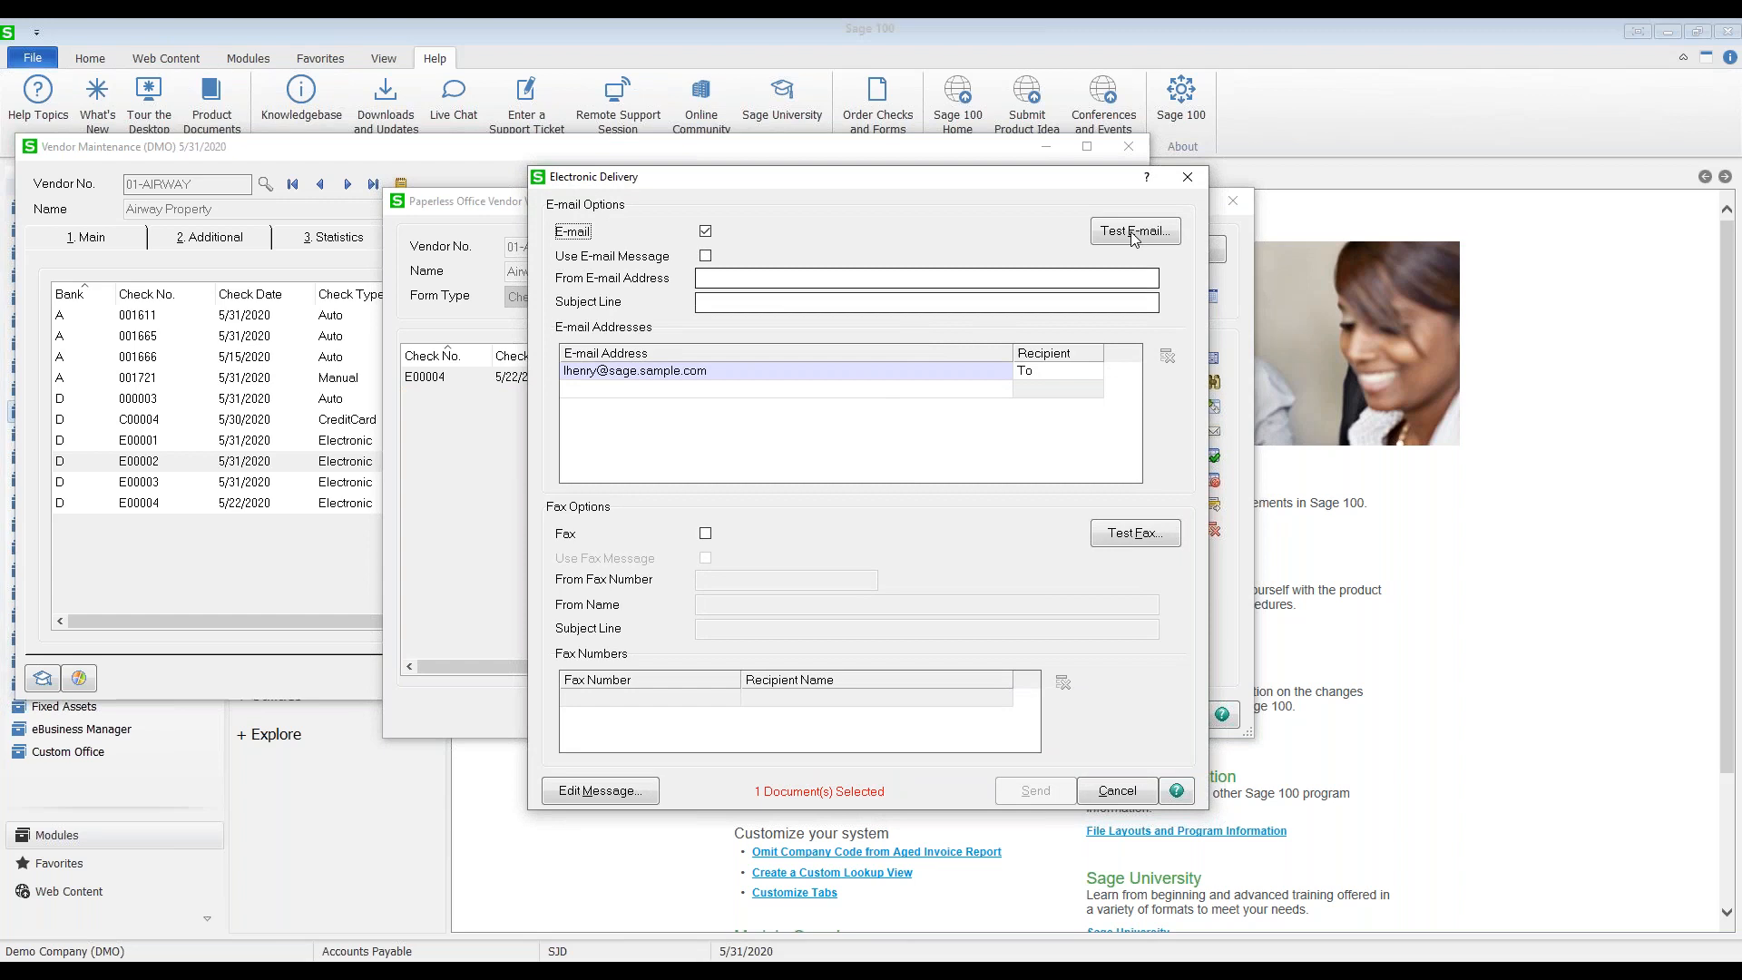
left_click(1187, 176)
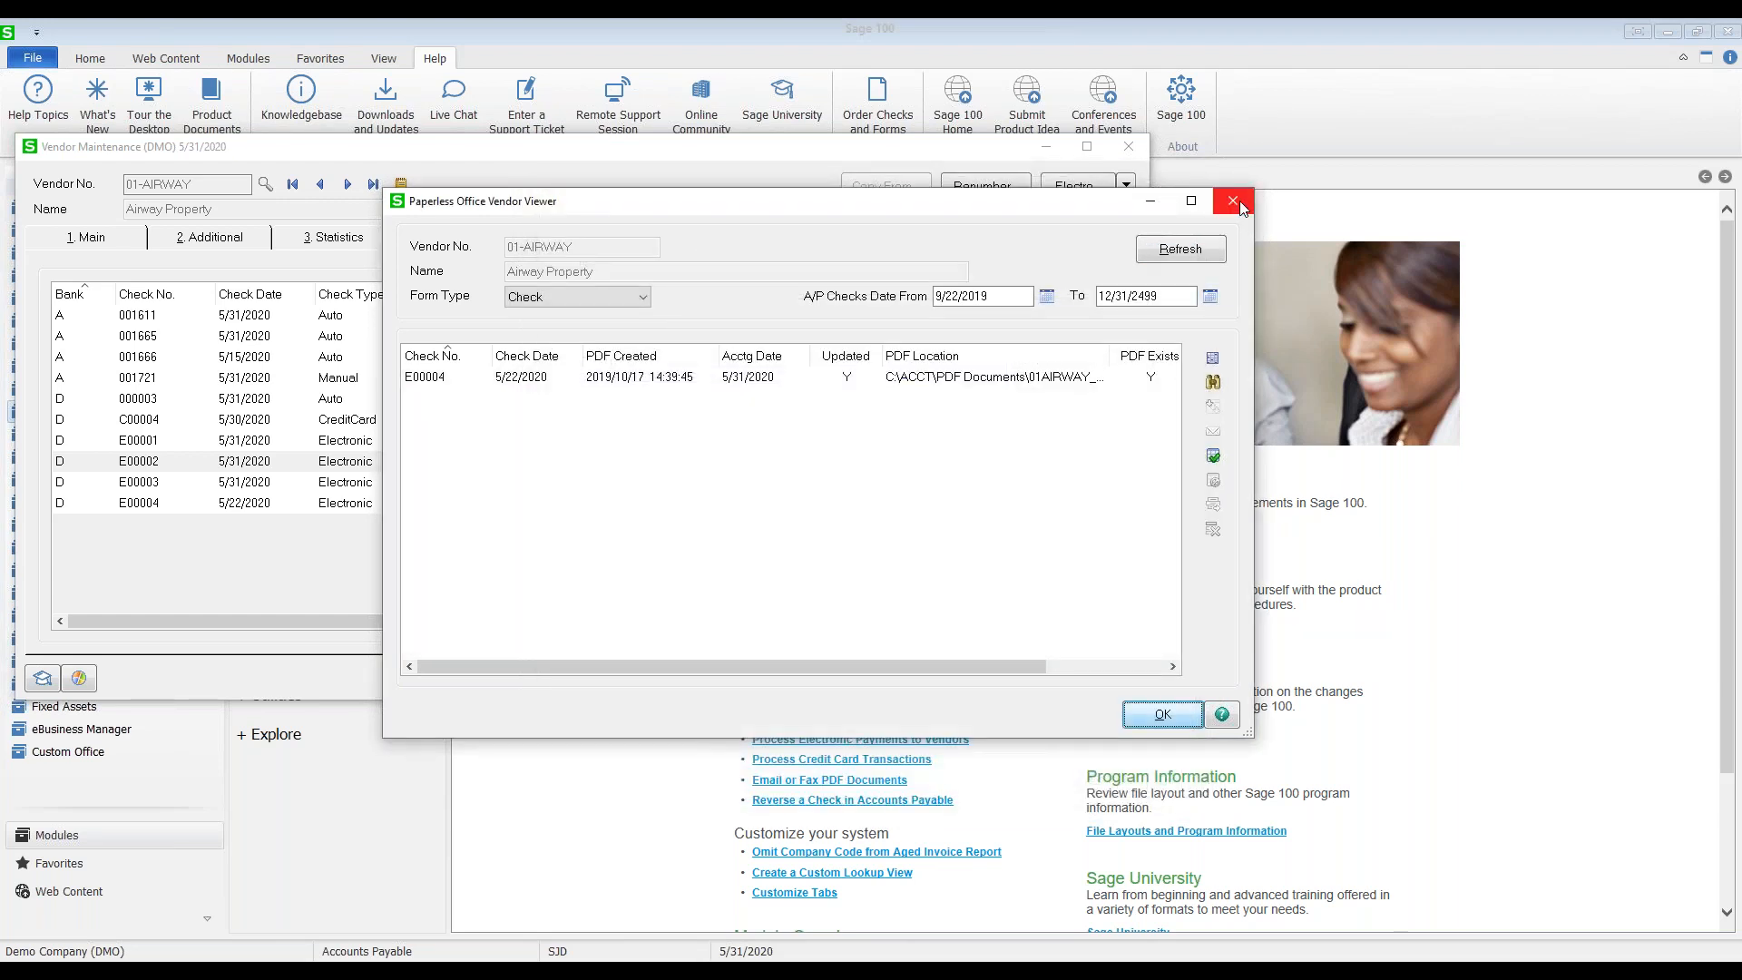
left_click(1162, 715)
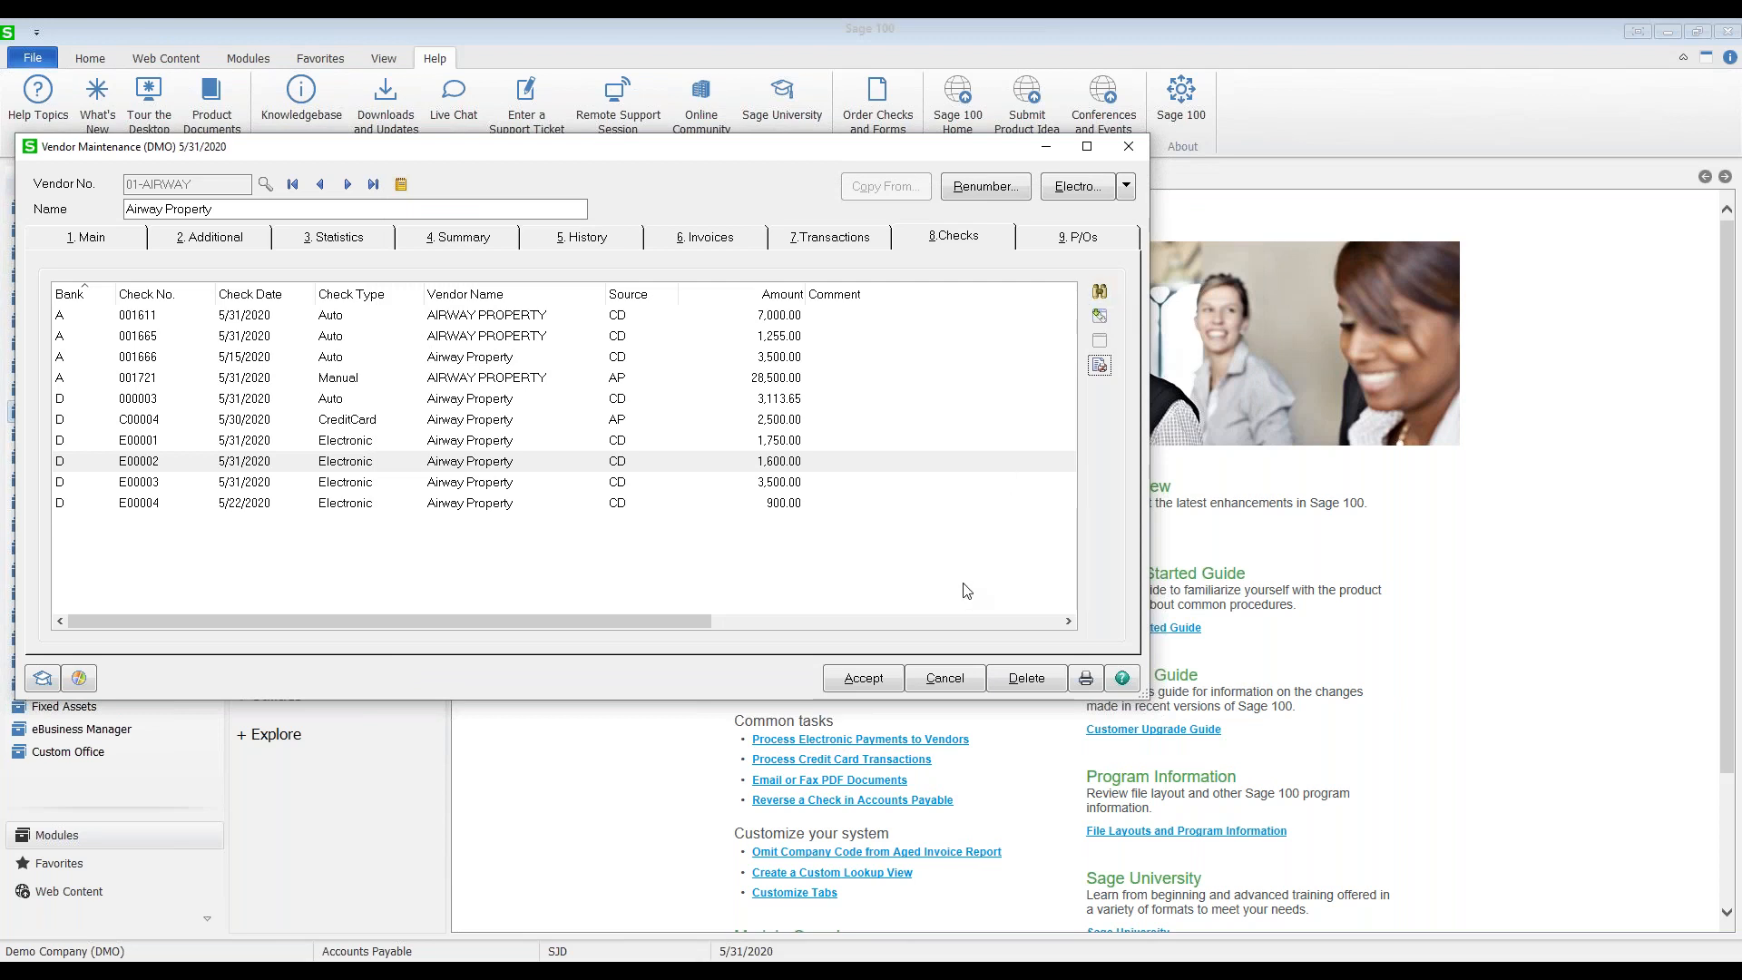
Step: Accept and close the Airway Property vendor record, then launch A/P Invoice Data Entry
left_click(862, 682)
left_click(1145, 150)
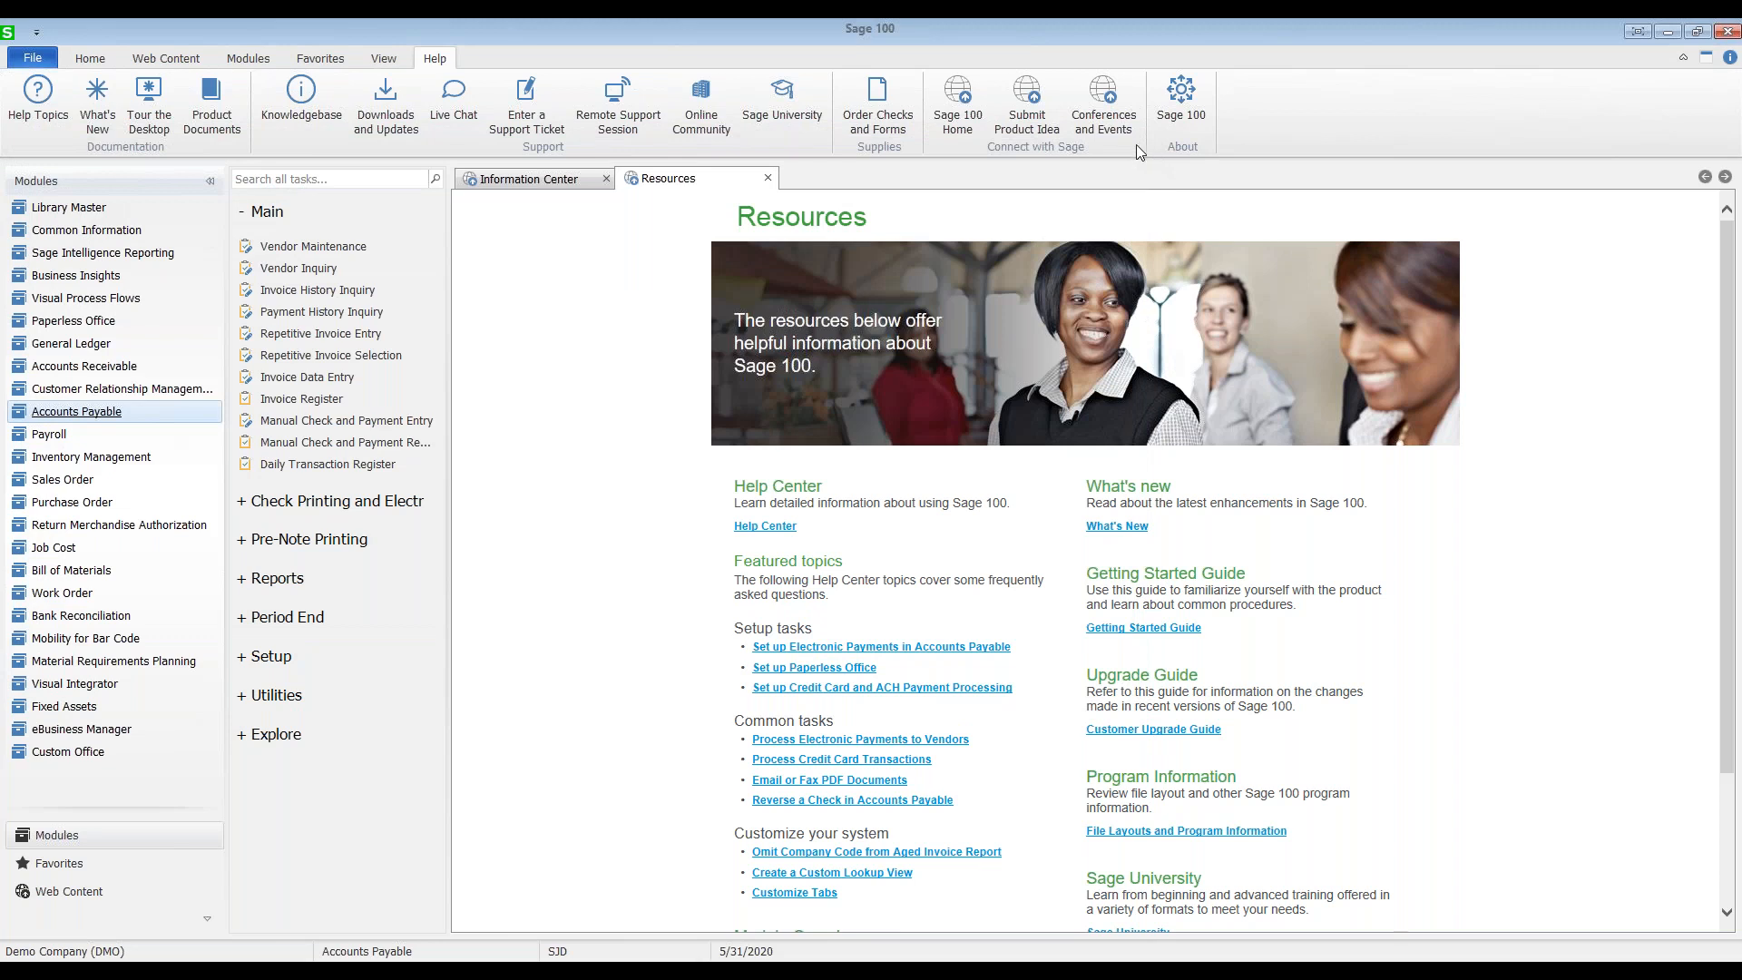
left_click(284, 377)
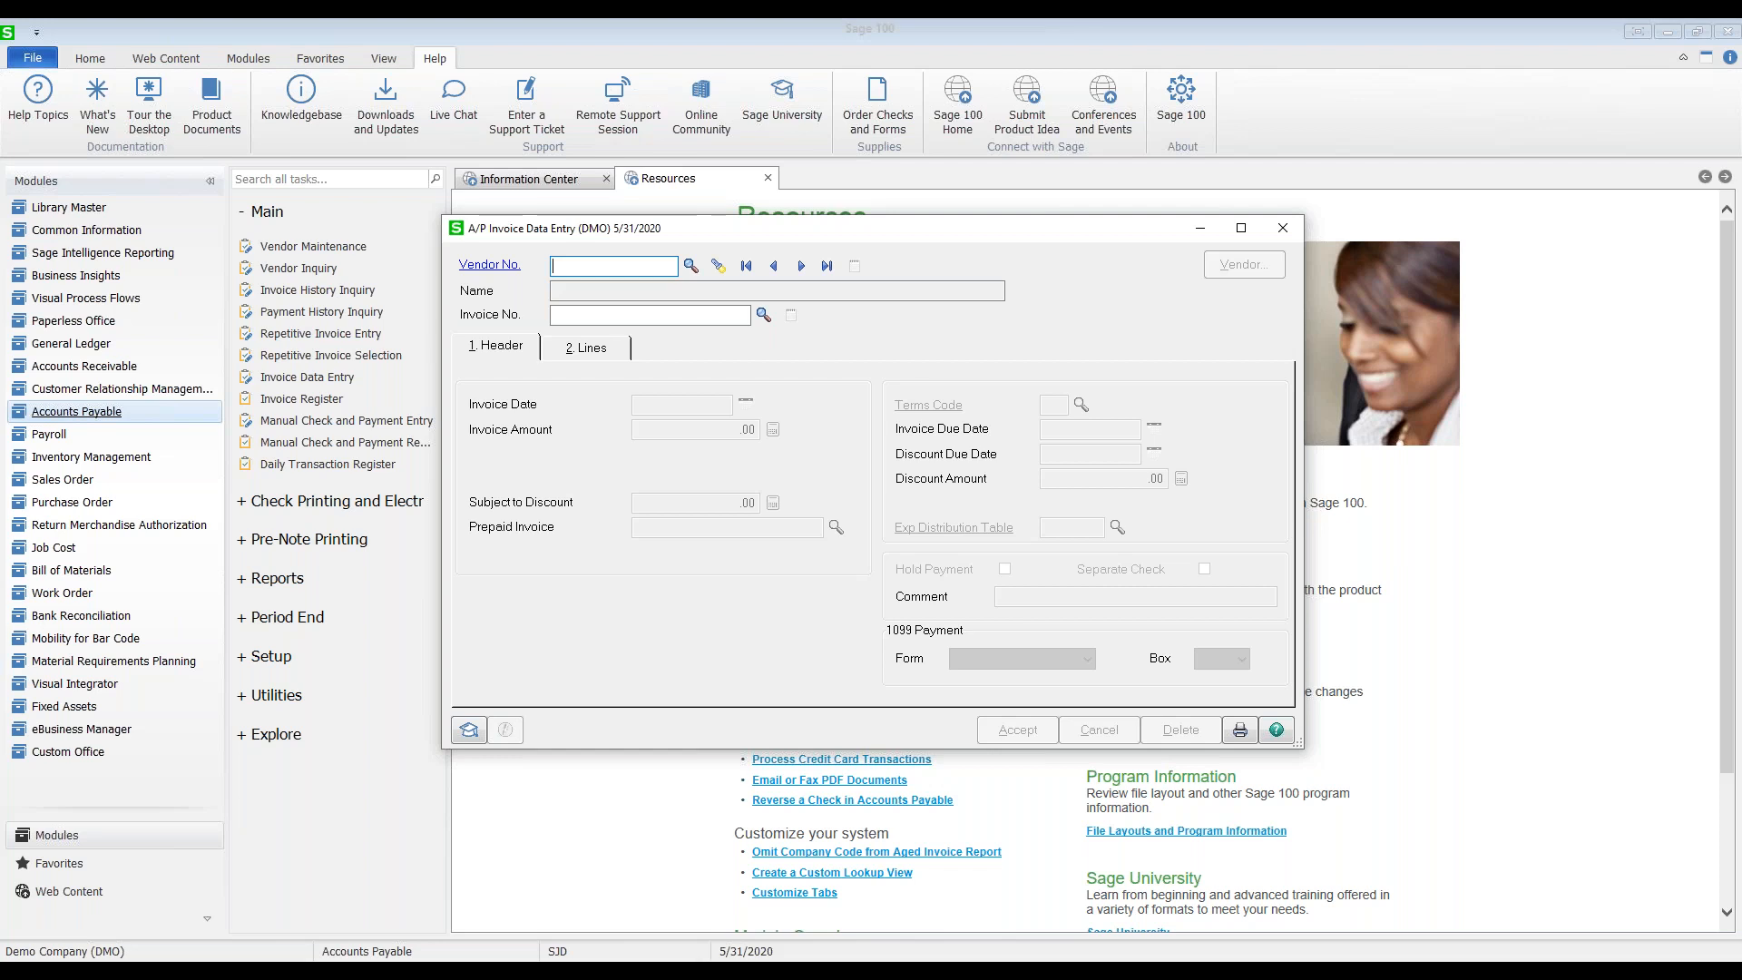
Step: Browse the vendor list and the invoices already in entry without choosing one
left_click(691, 266)
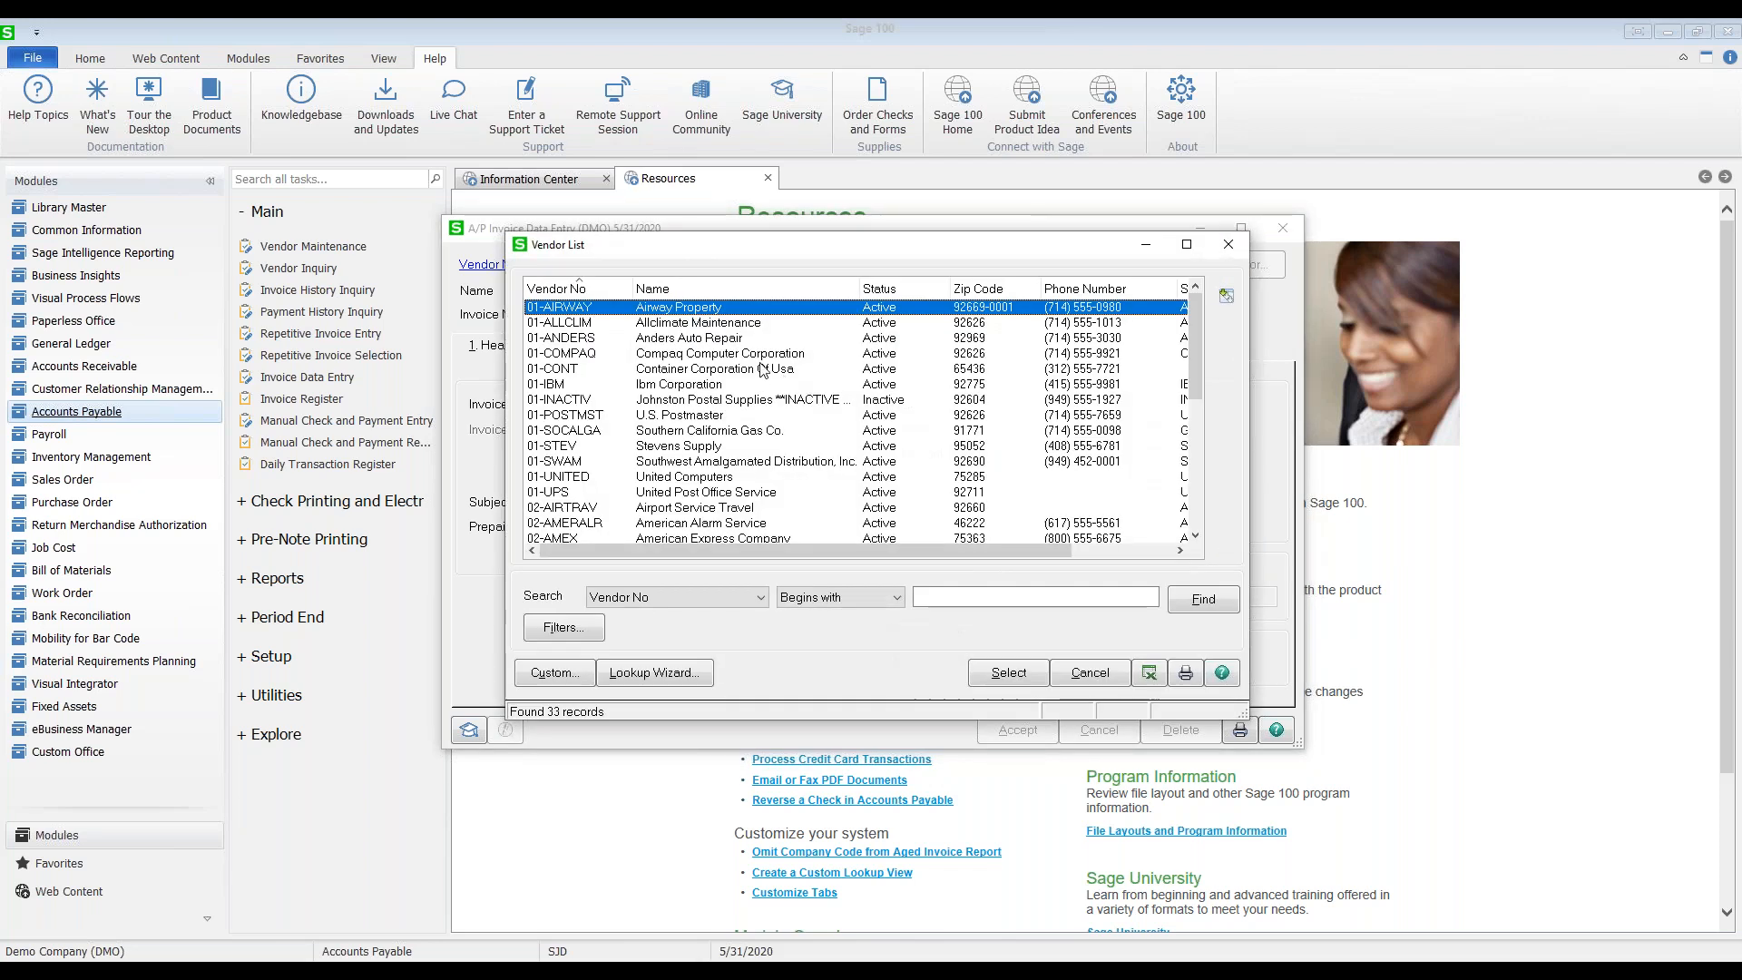
scroll(753, 400, "down", 6)
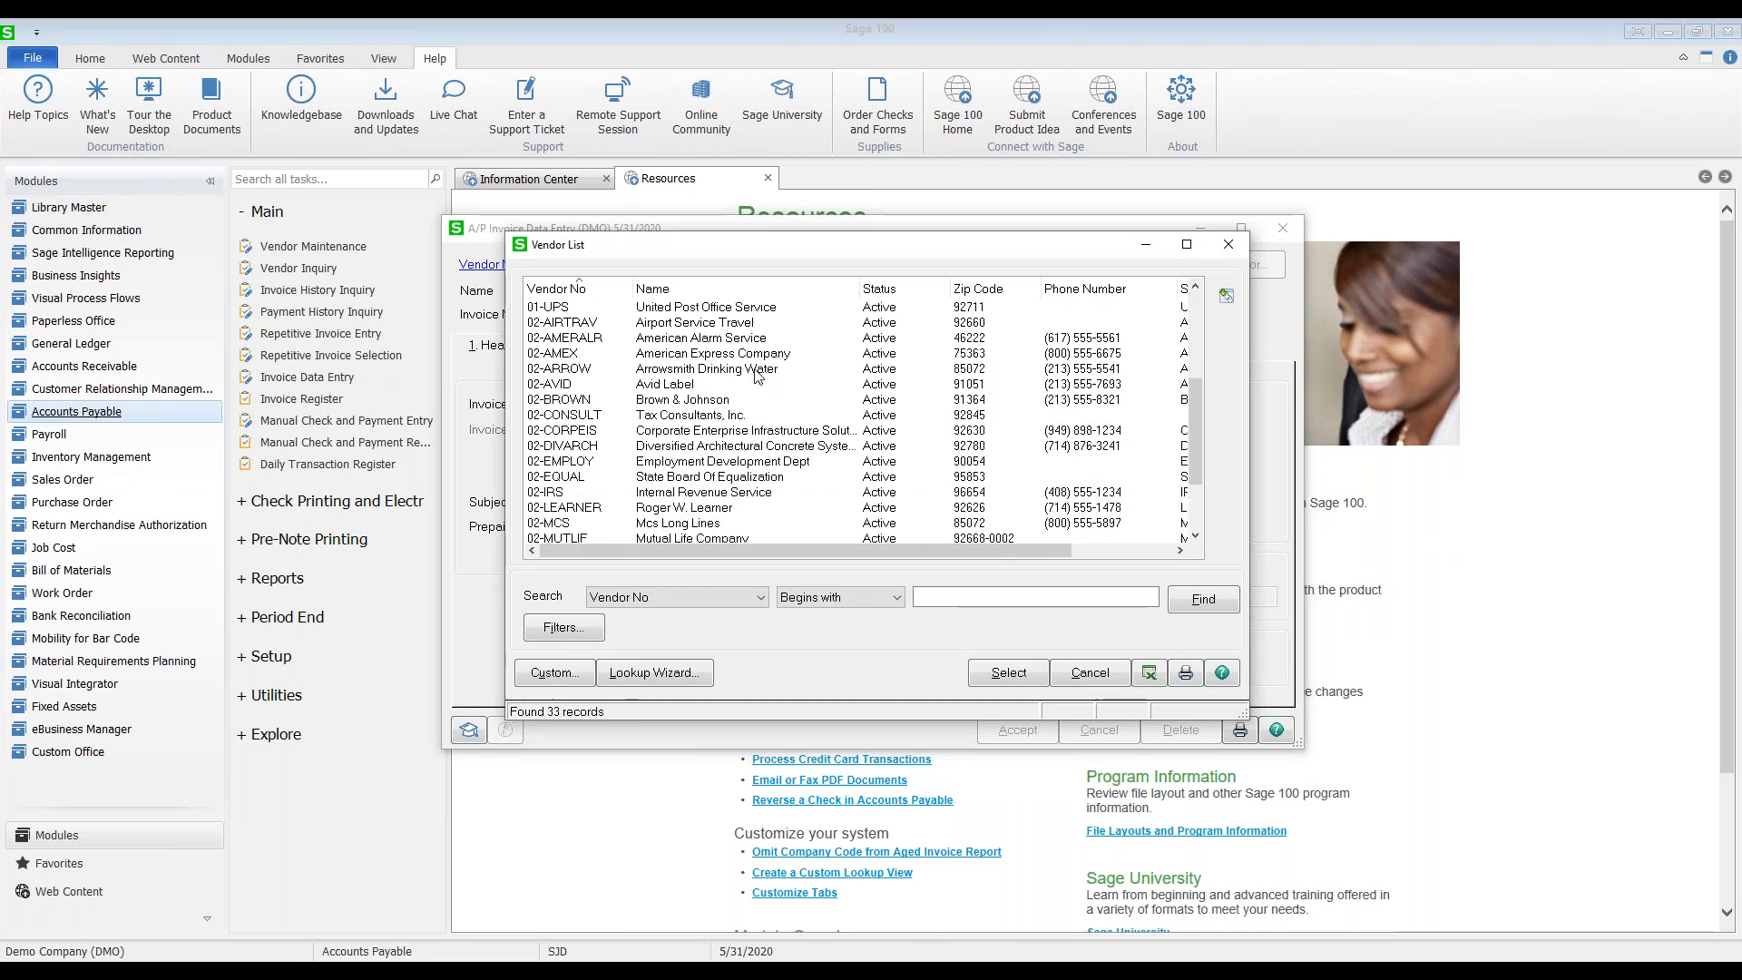
scroll(758, 376, "up", 6)
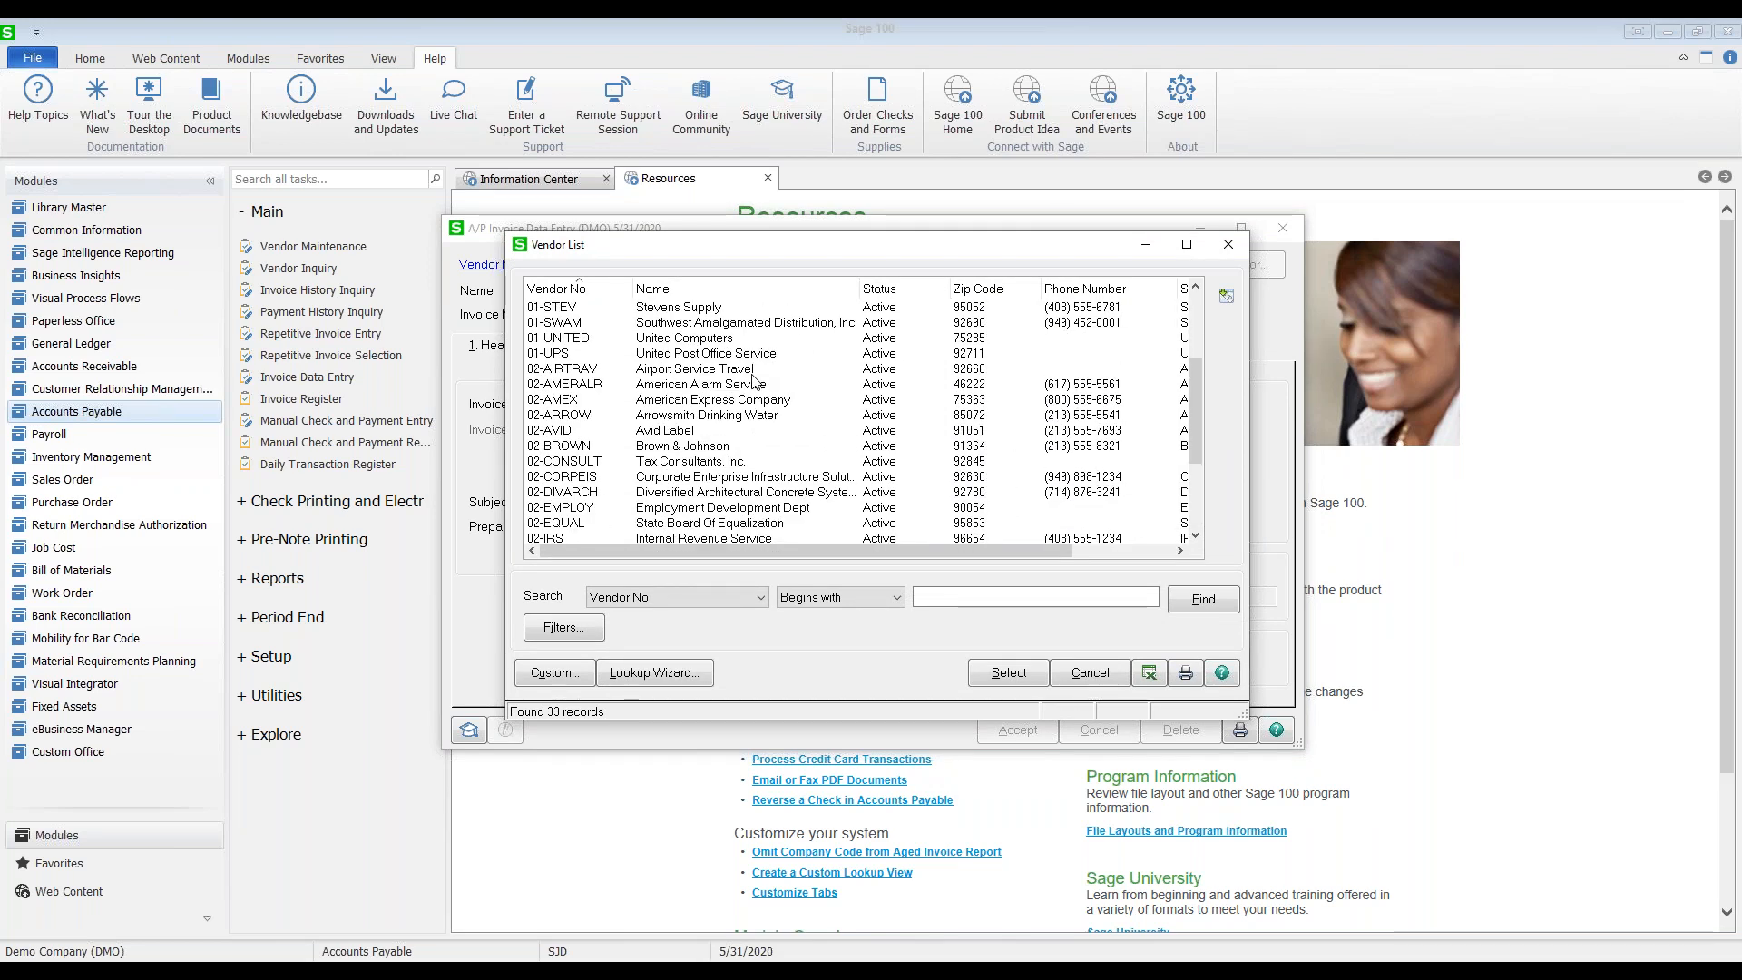
left_click(1227, 245)
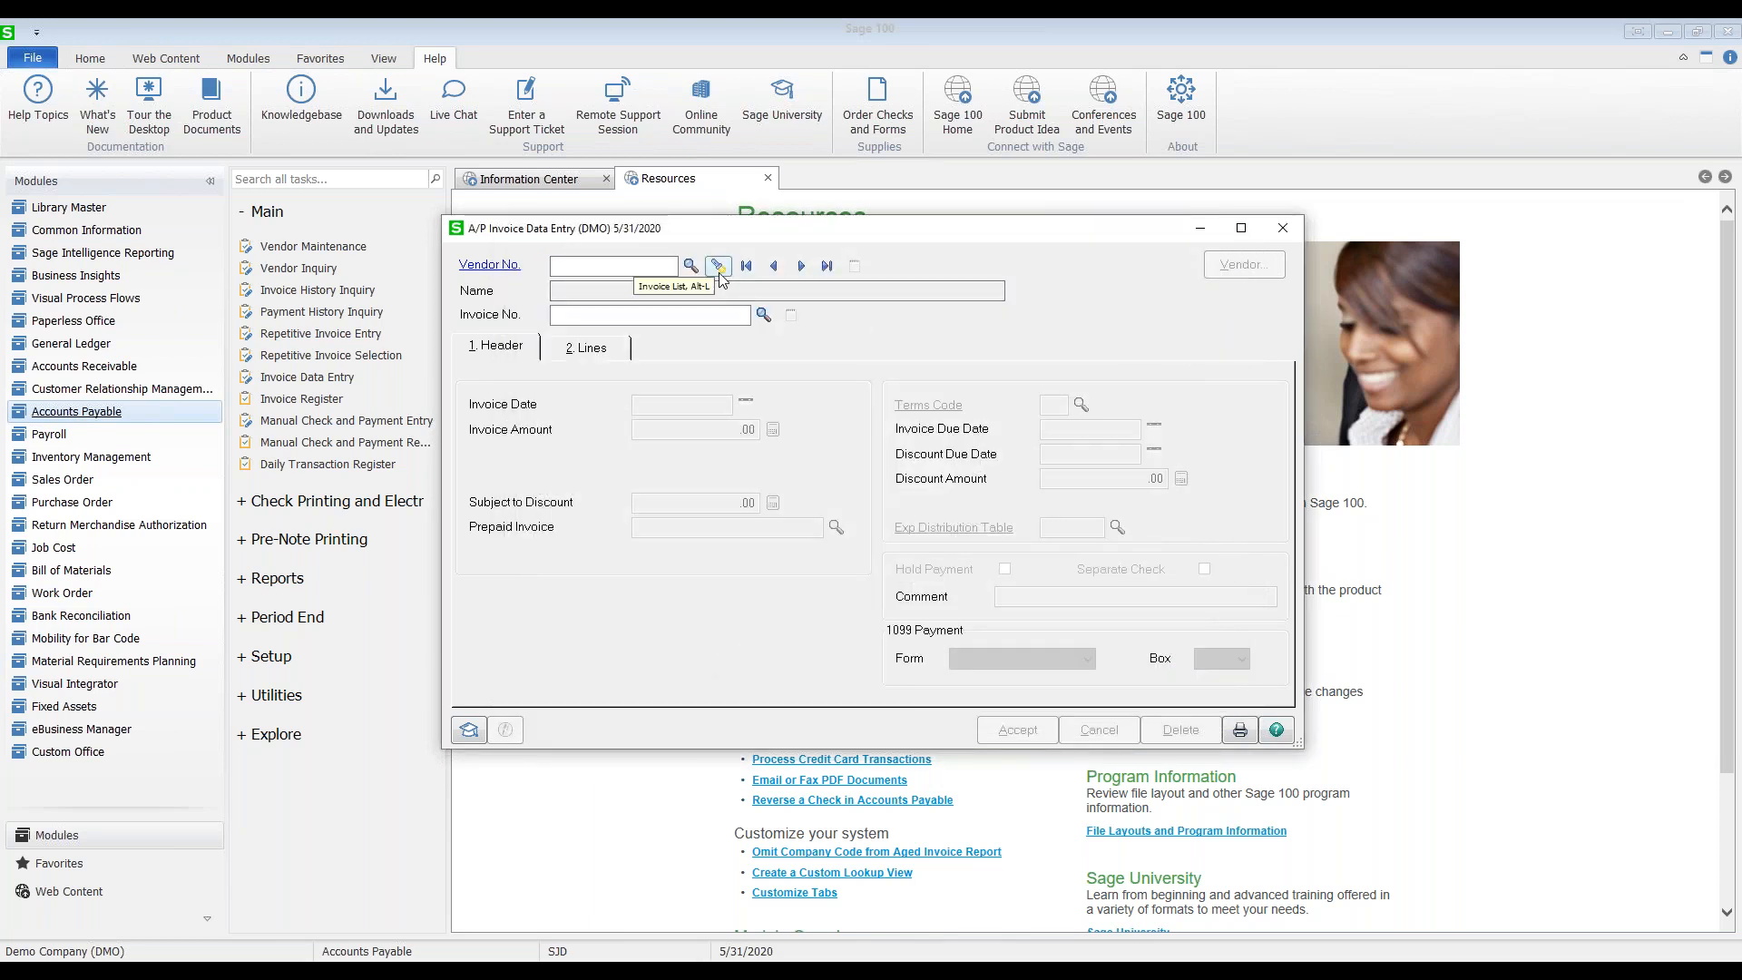
left_click(719, 268)
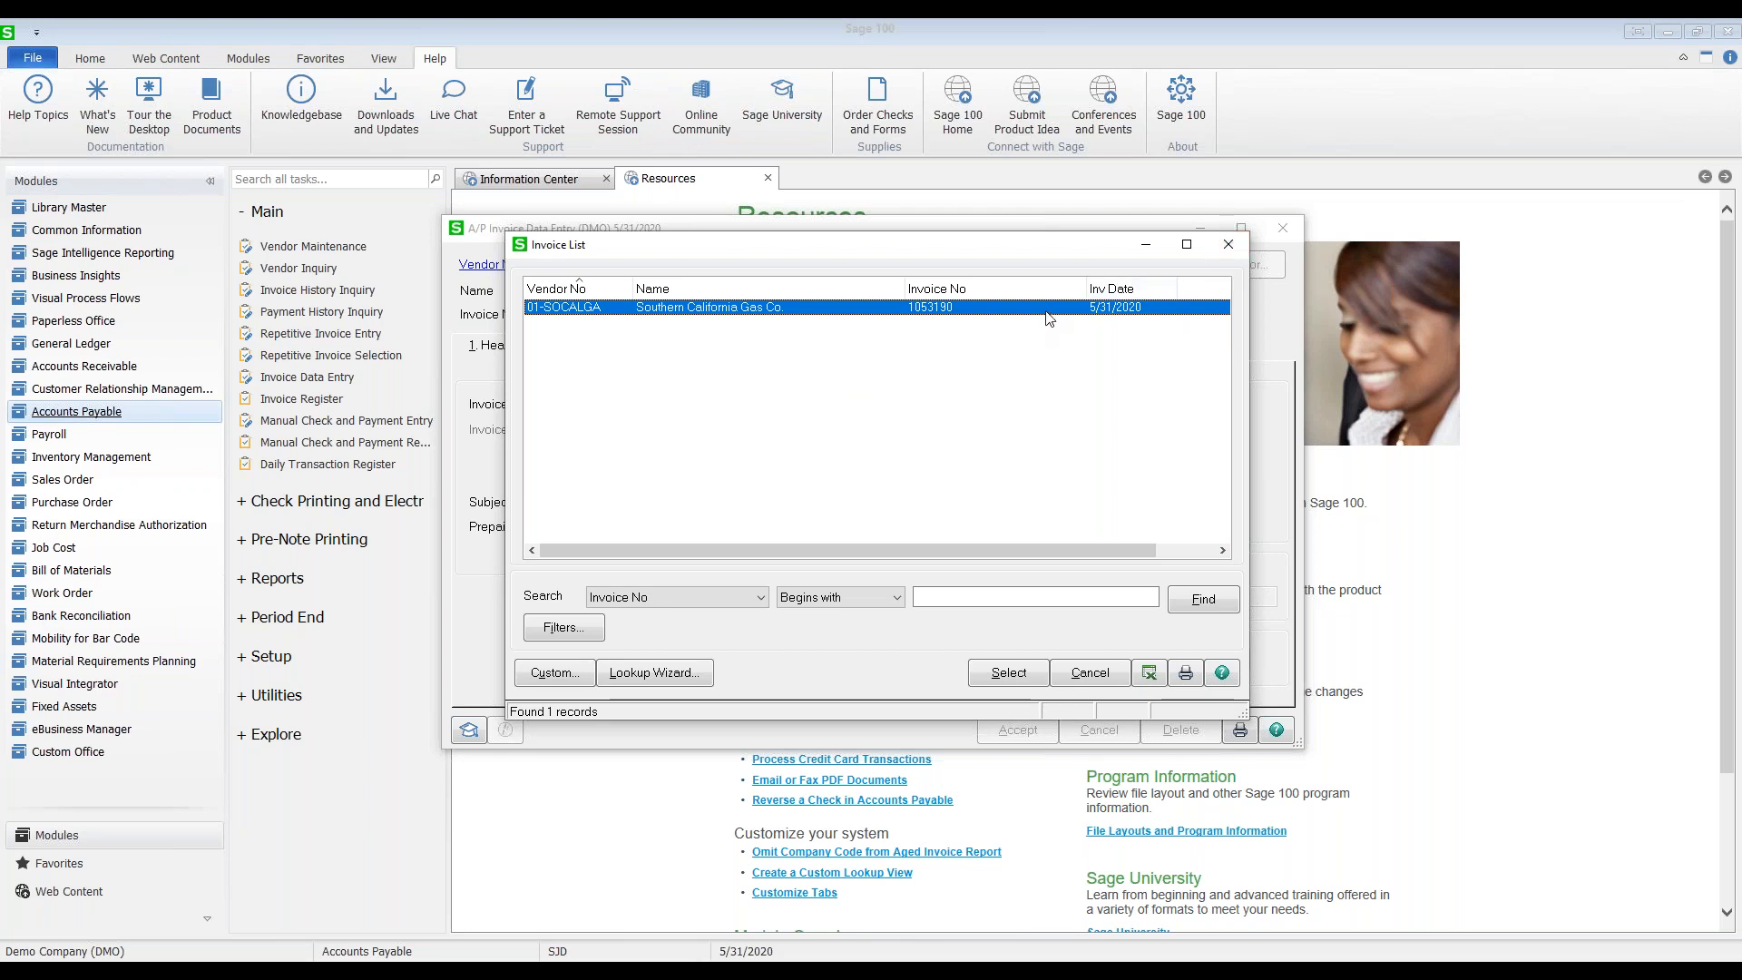
left_click(1227, 245)
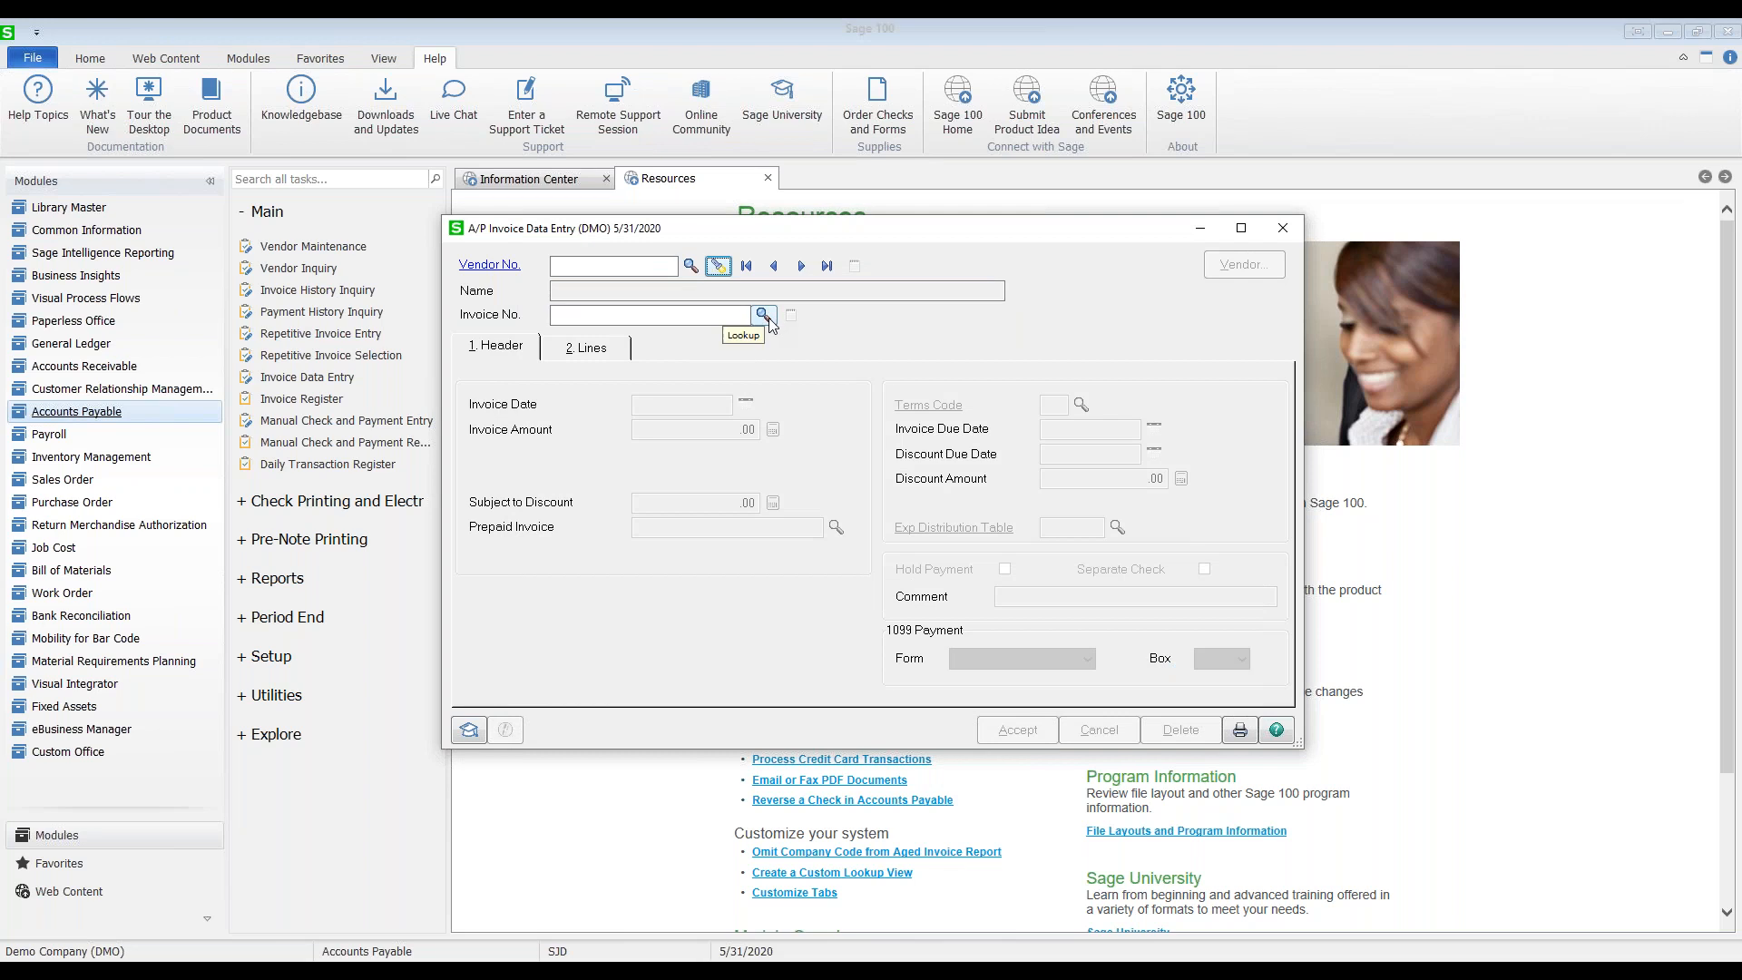
left_click(718, 266)
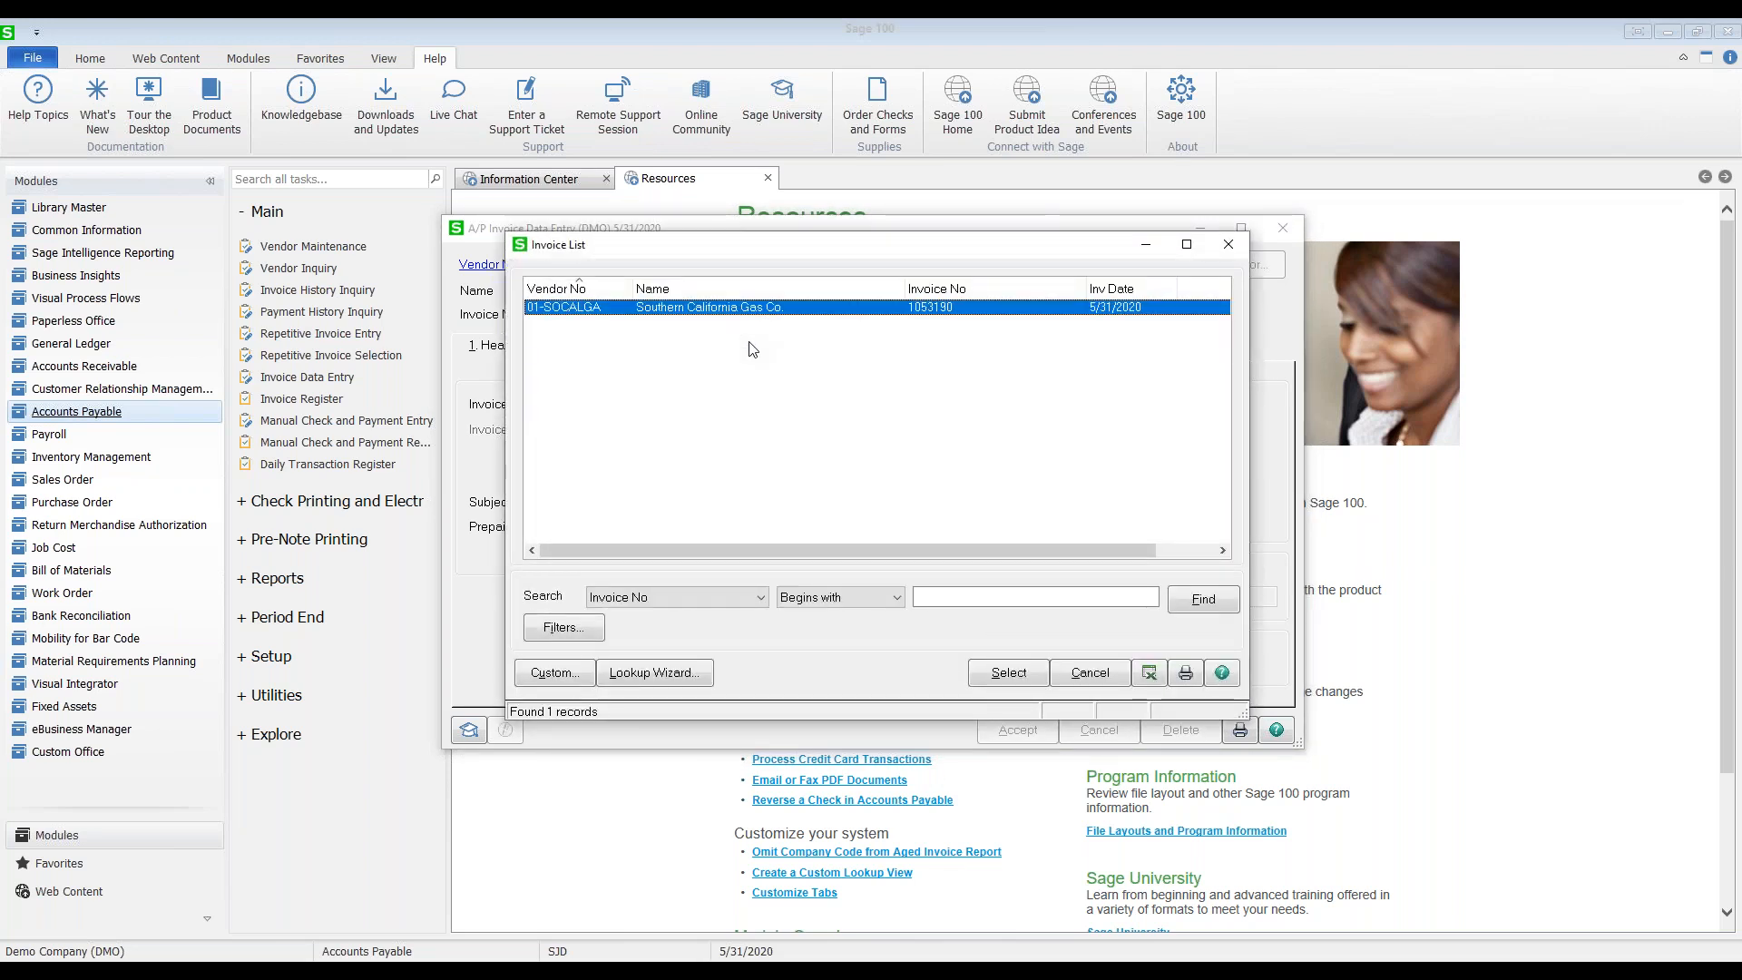
left_click(1224, 247)
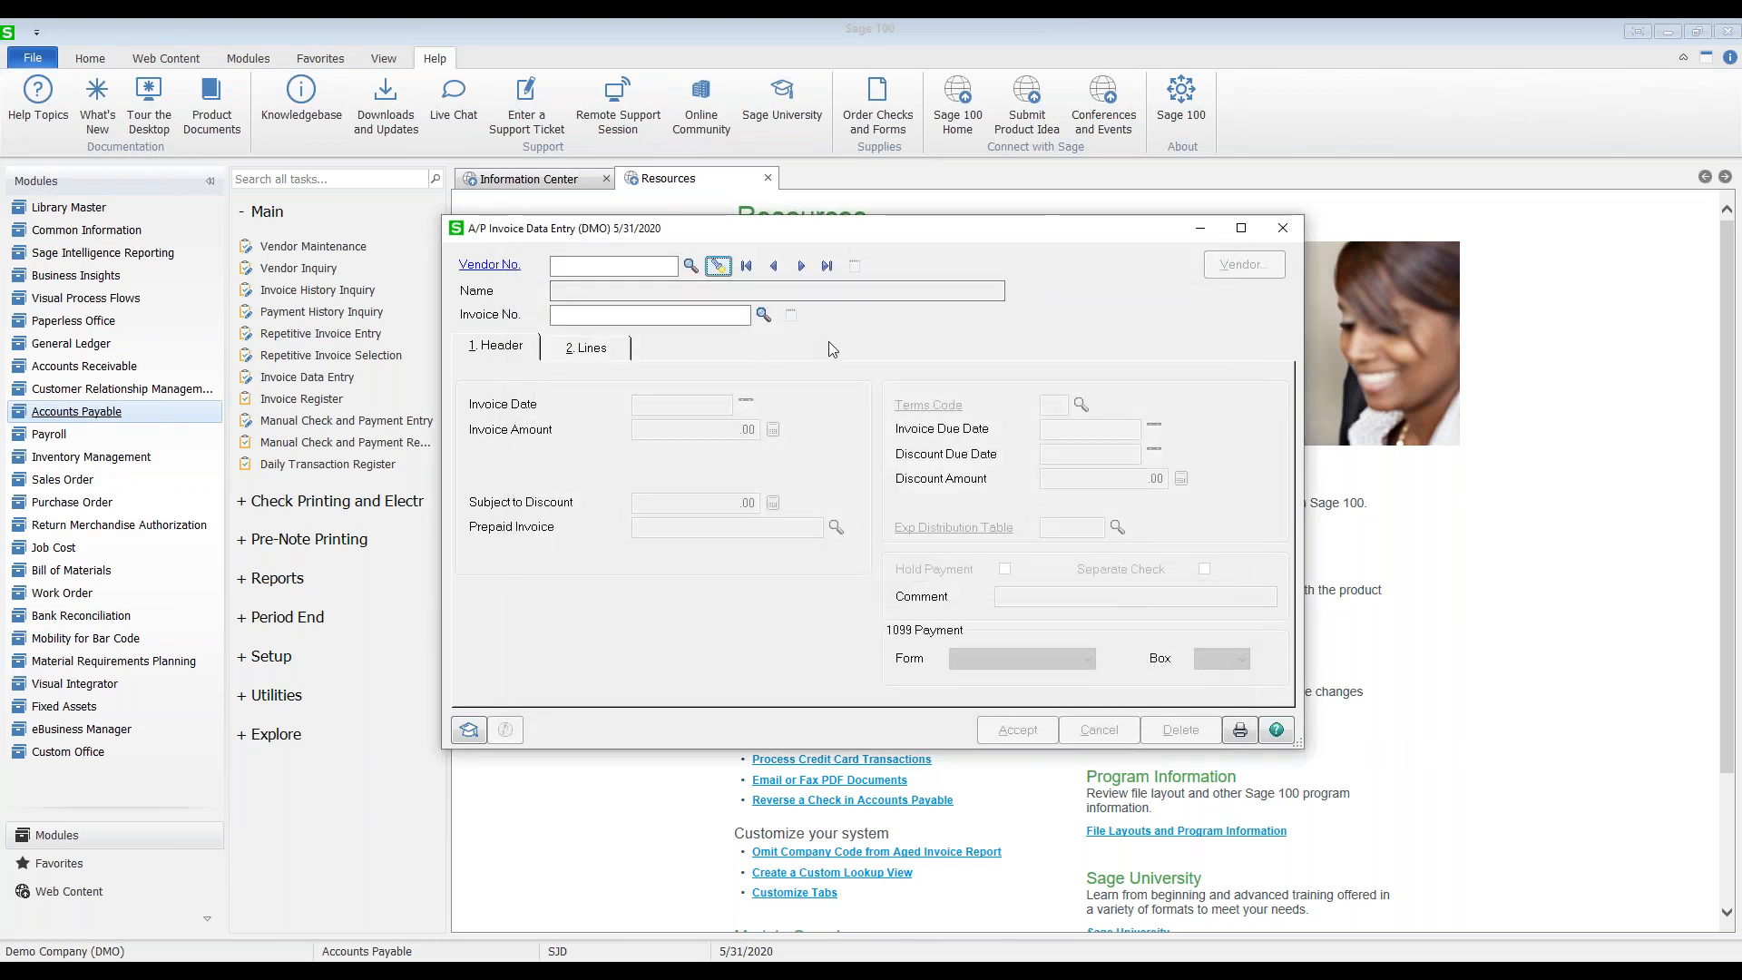
Step: Load vendor 01-SOCALGA, Southern California Gas Co., onto the invoice and open its vendor record
left_click(691, 266)
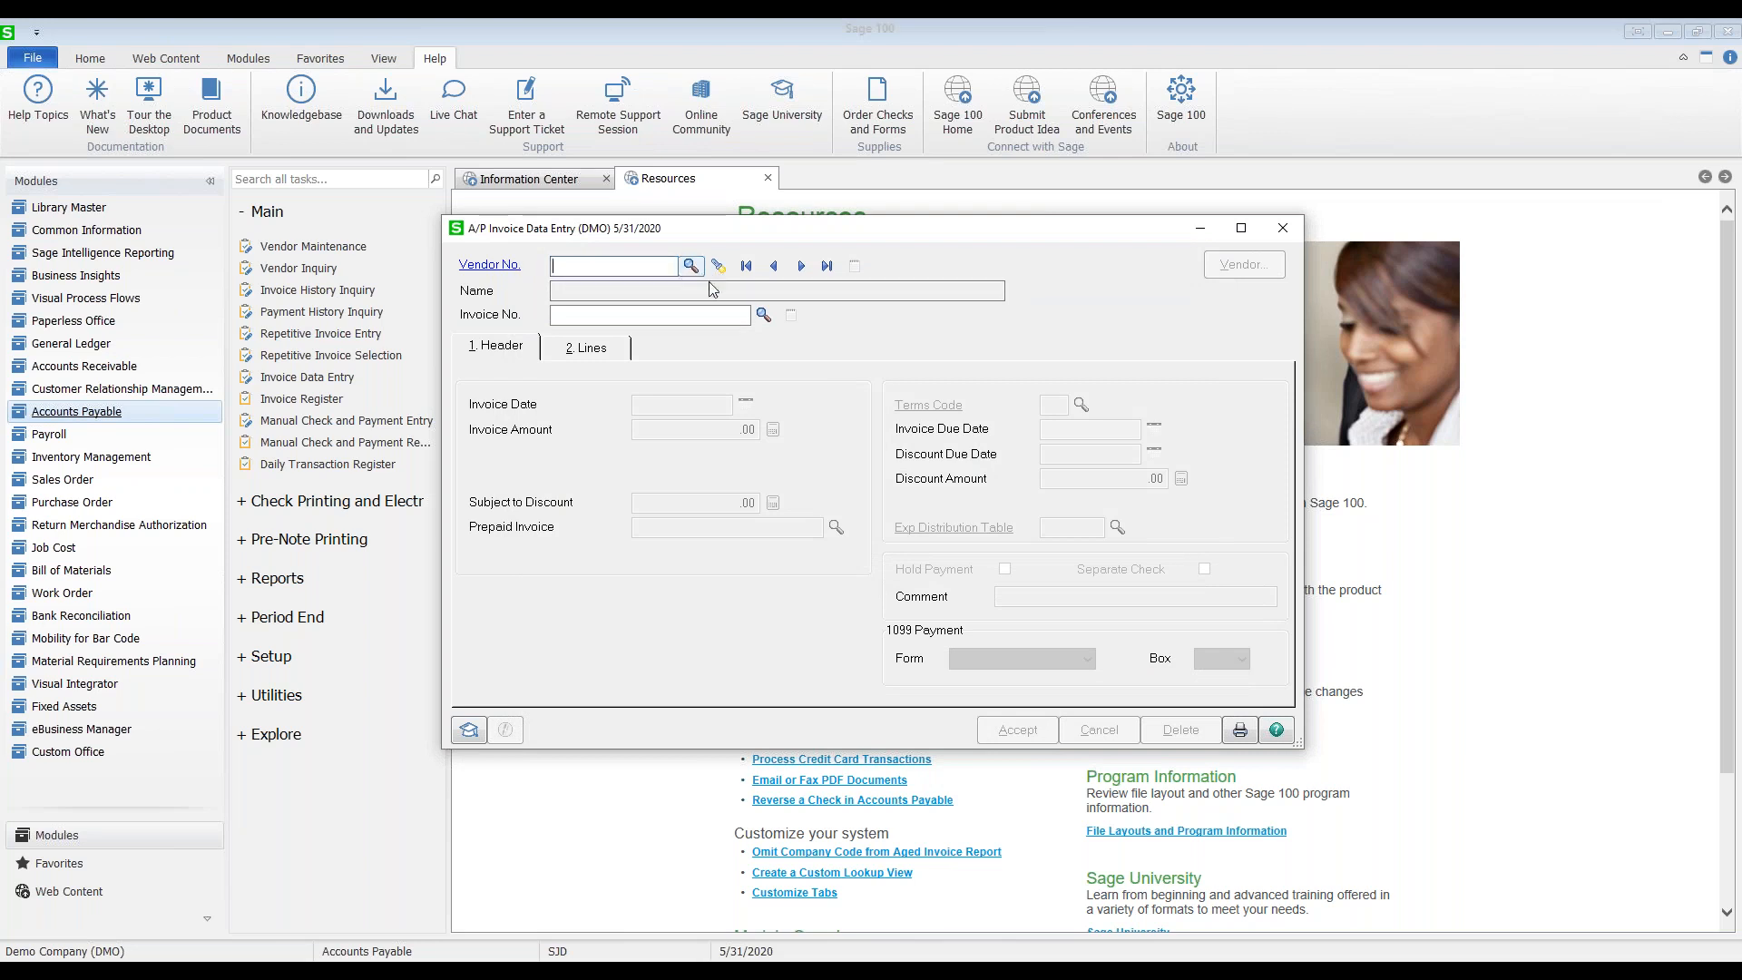
left_click(638, 438)
double_click(638, 437)
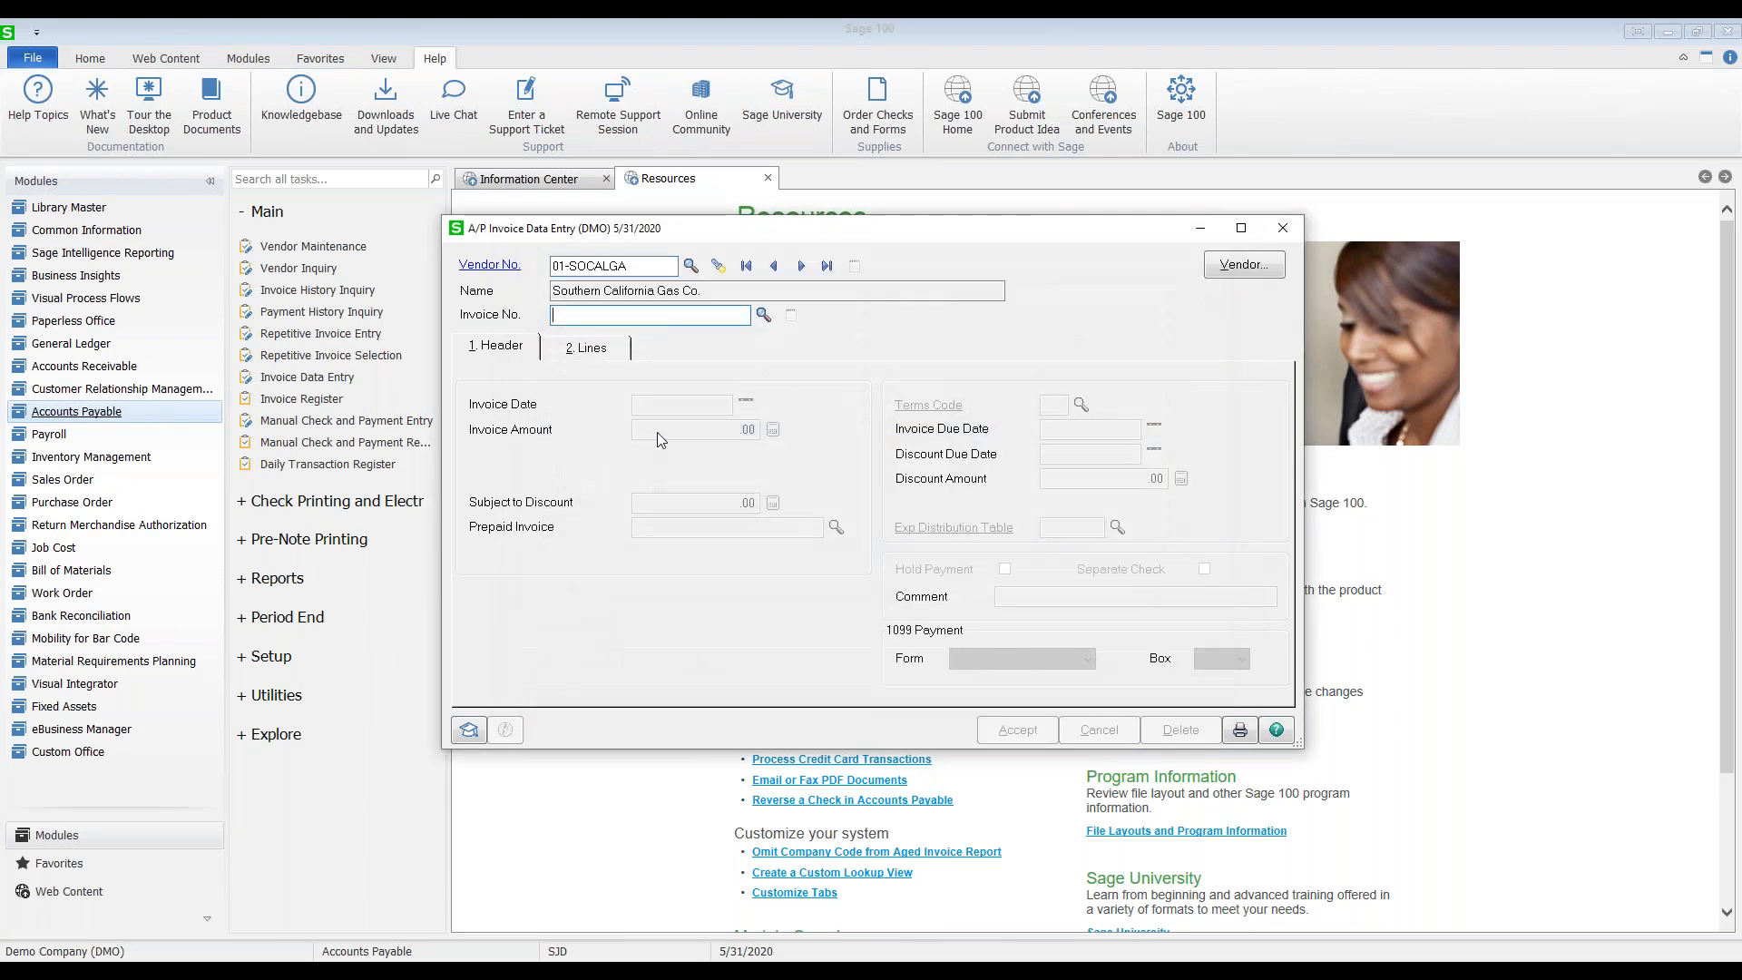
left_click(489, 267)
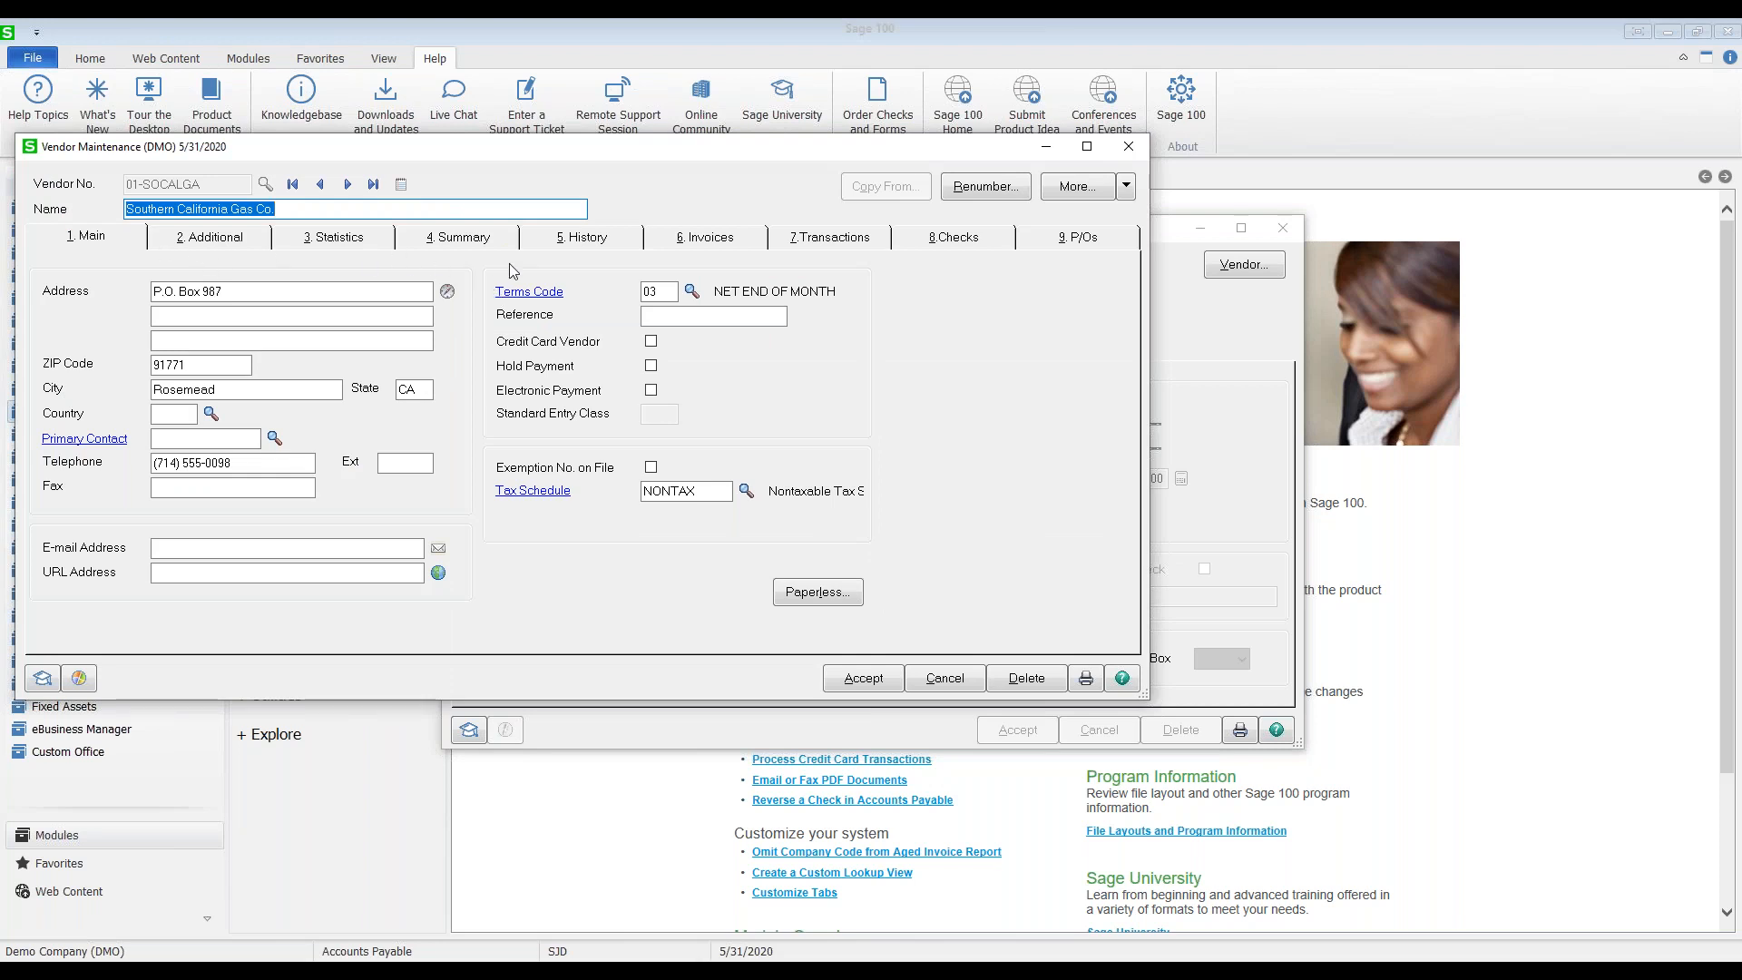
Step: Review Southern California Gas Co.'s invoices (8,860.54 balance), then close the vendor record
left_click(702, 238)
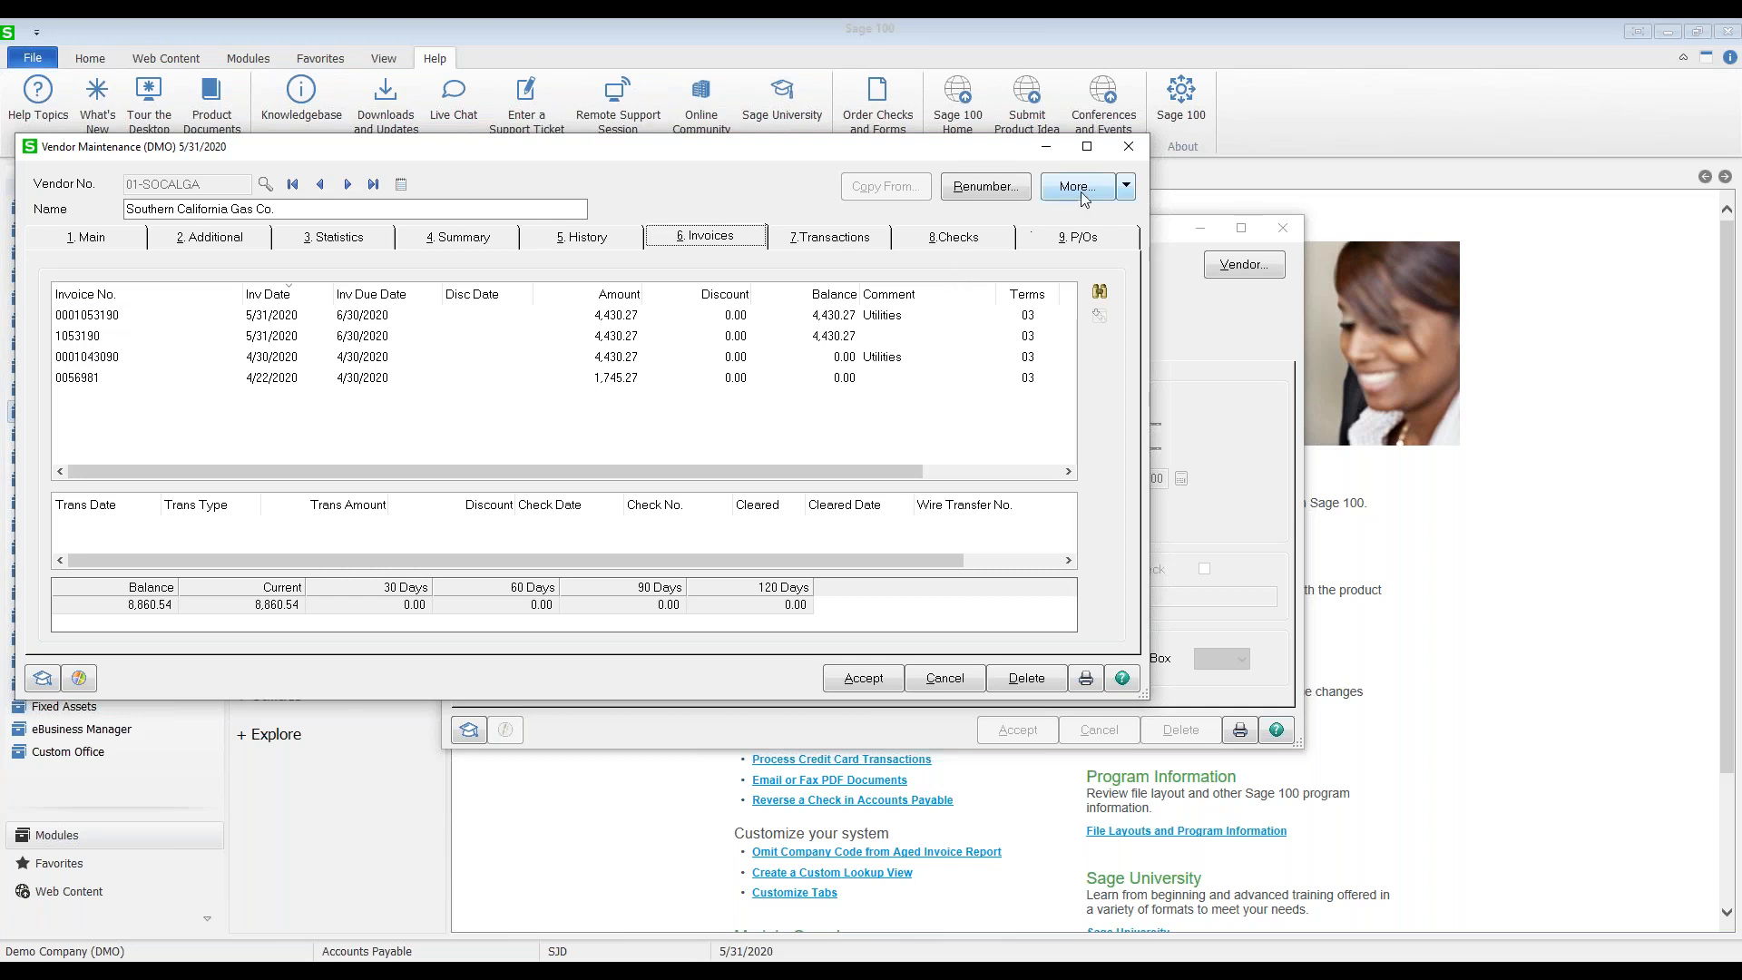
left_click(1125, 154)
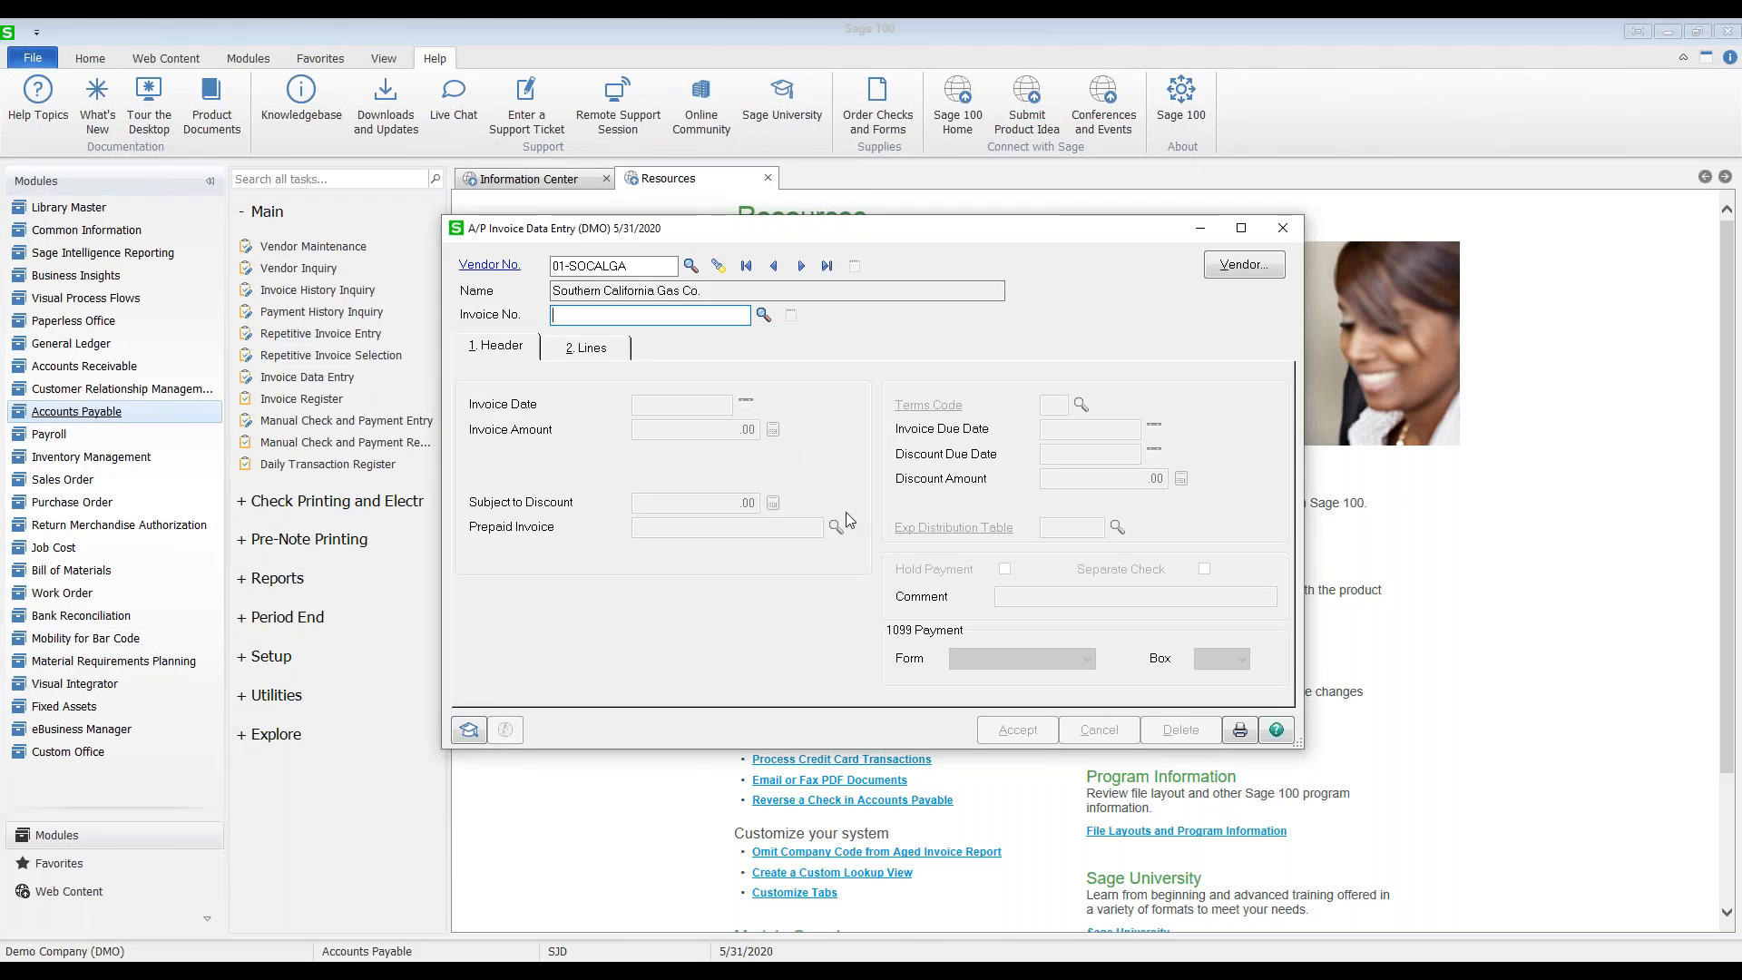
Step: Adjust invoice 1053190 by -4,430.27 and review its 745-00-04 Utilities distribution line
type("1053190")
key("Tab")
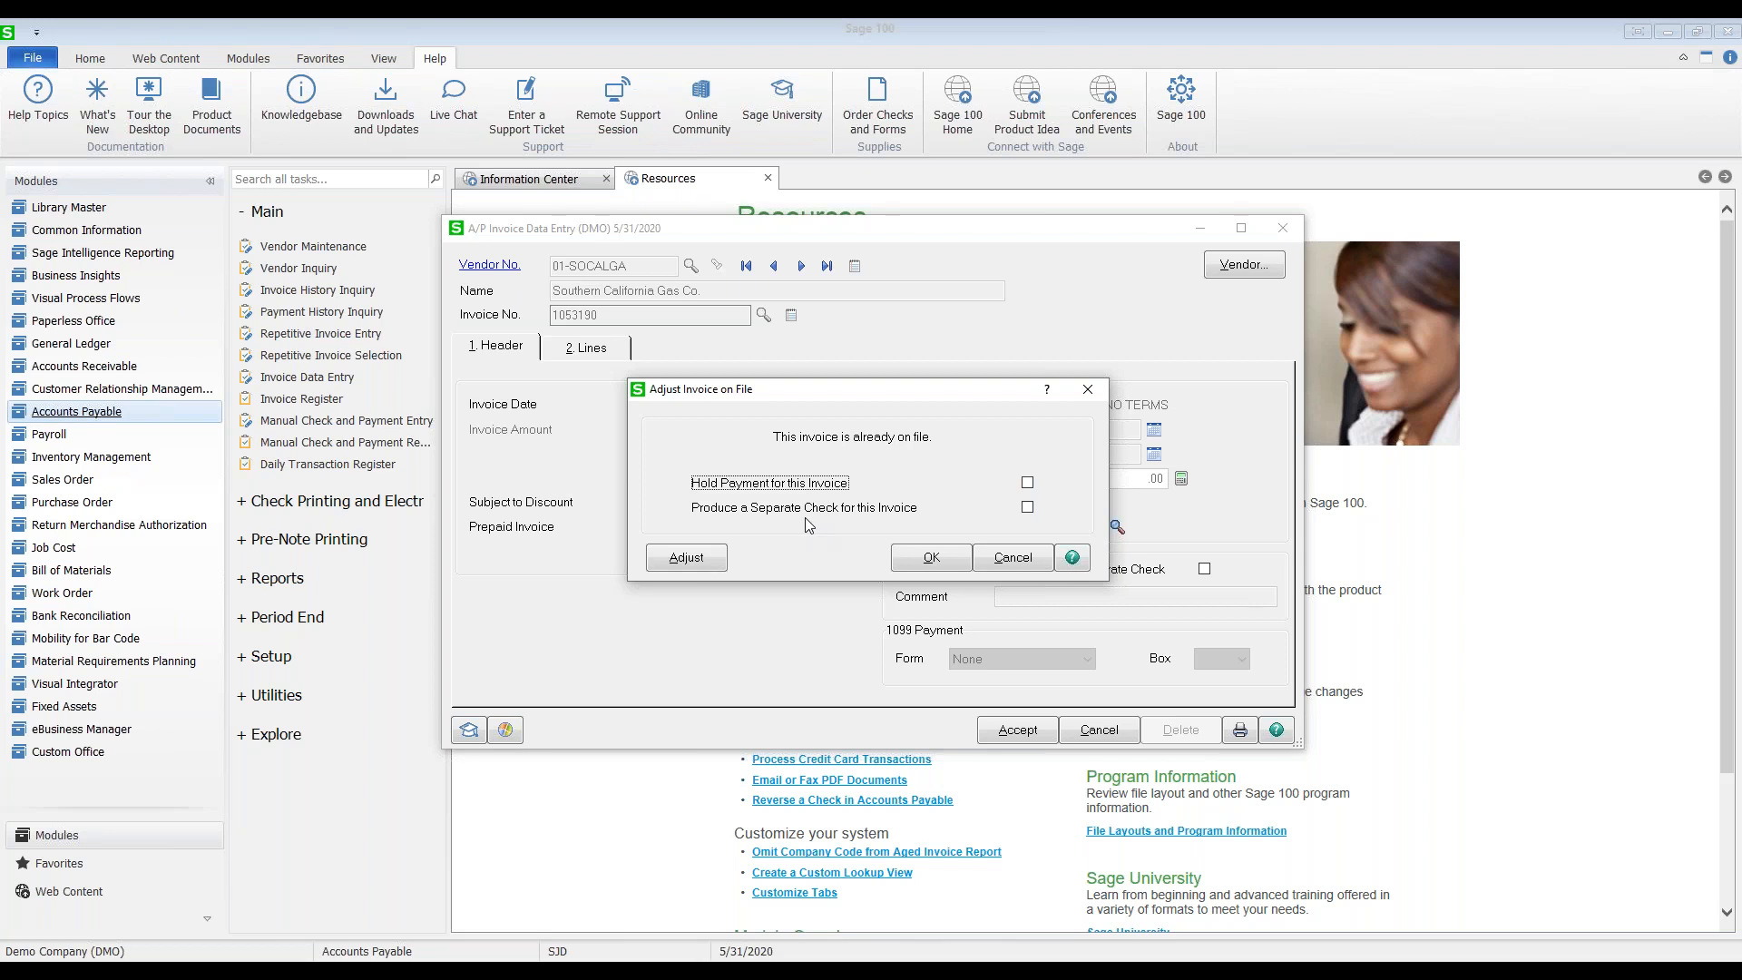
left_click(687, 560)
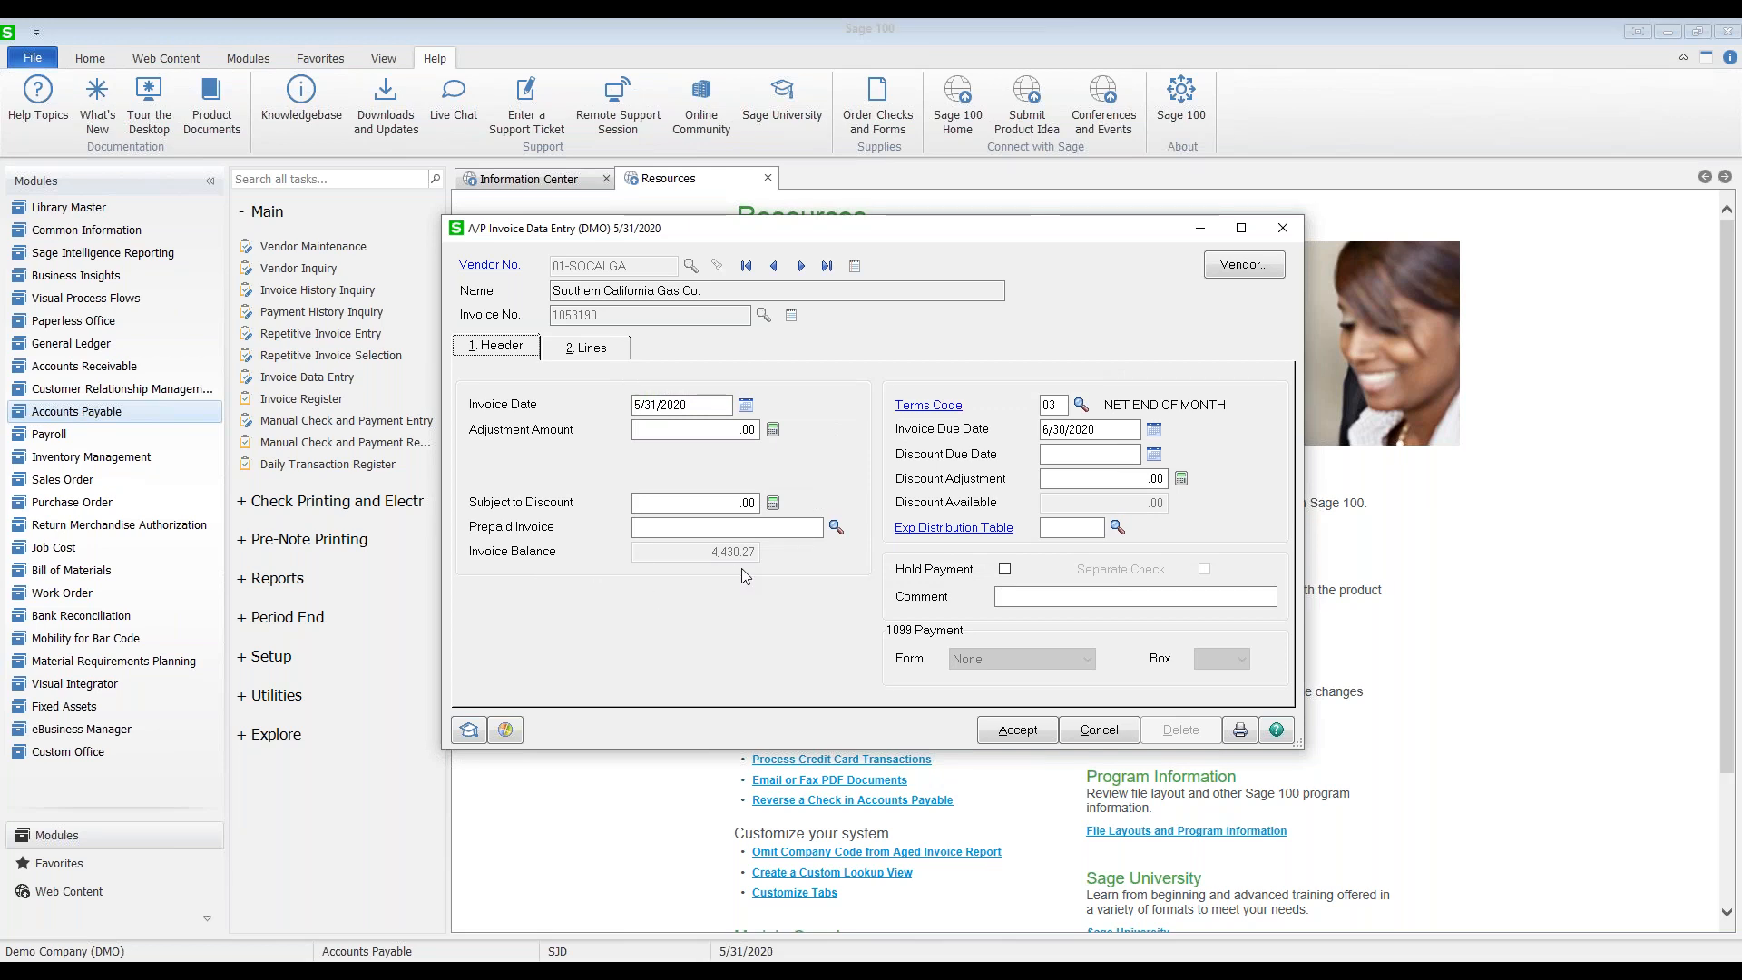
left_click(713, 429)
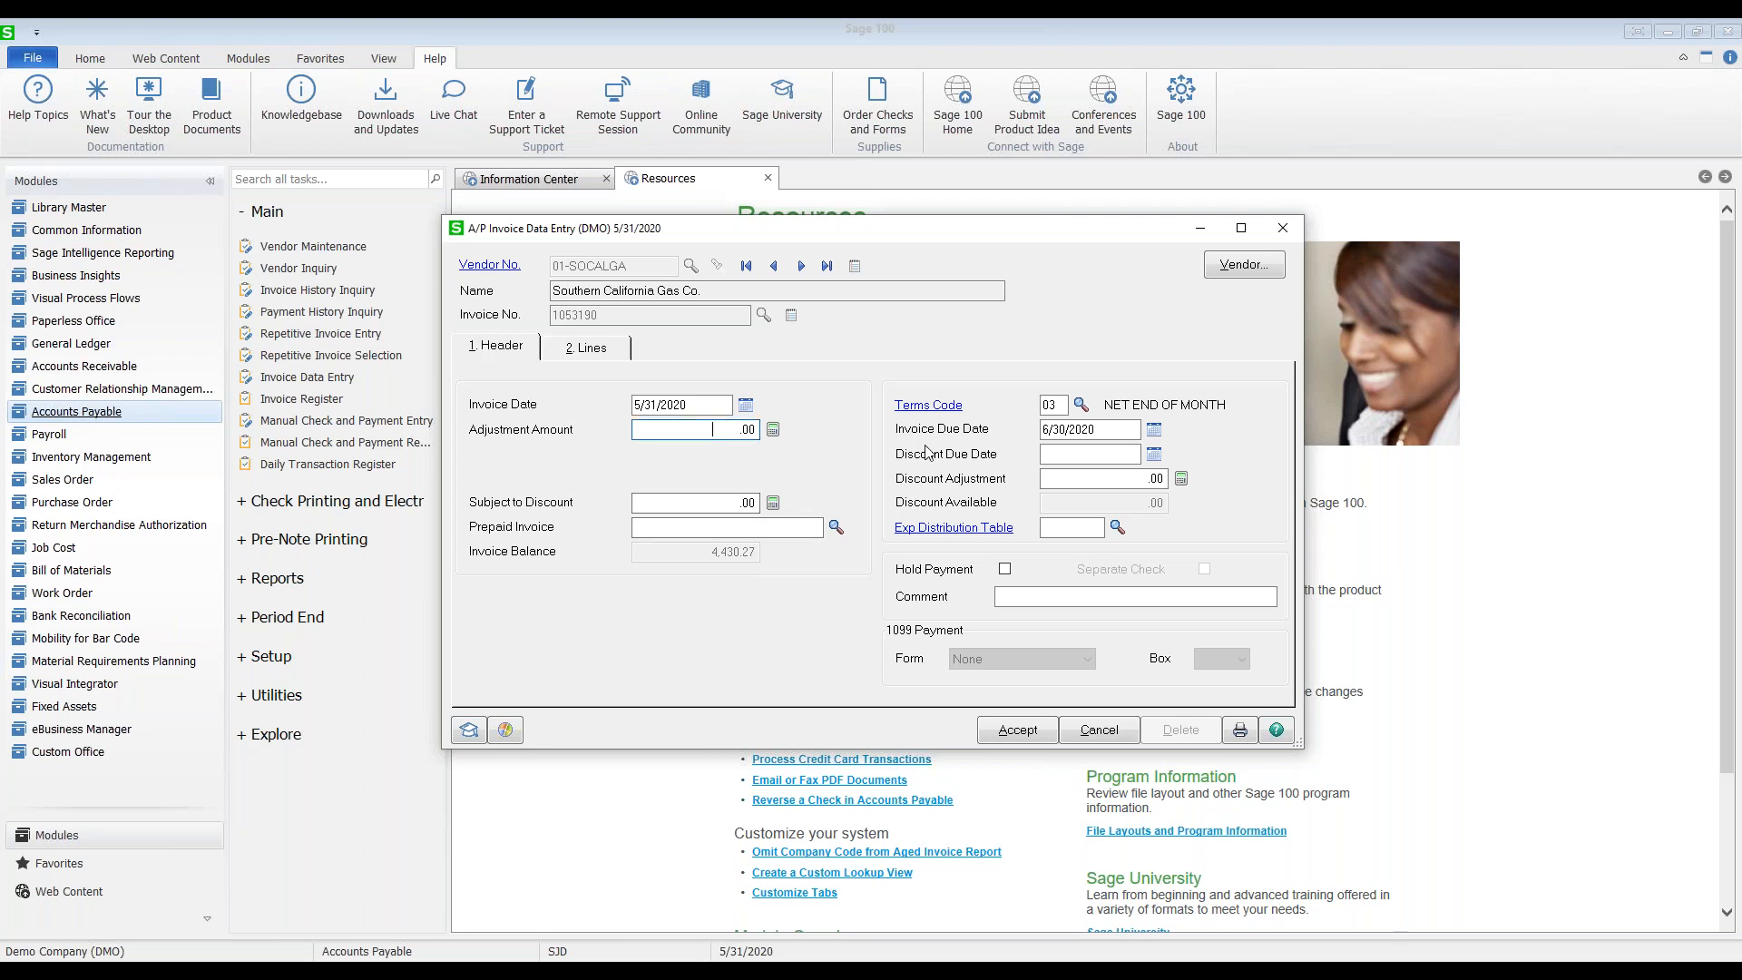
type("-4430.27")
key("Tab")
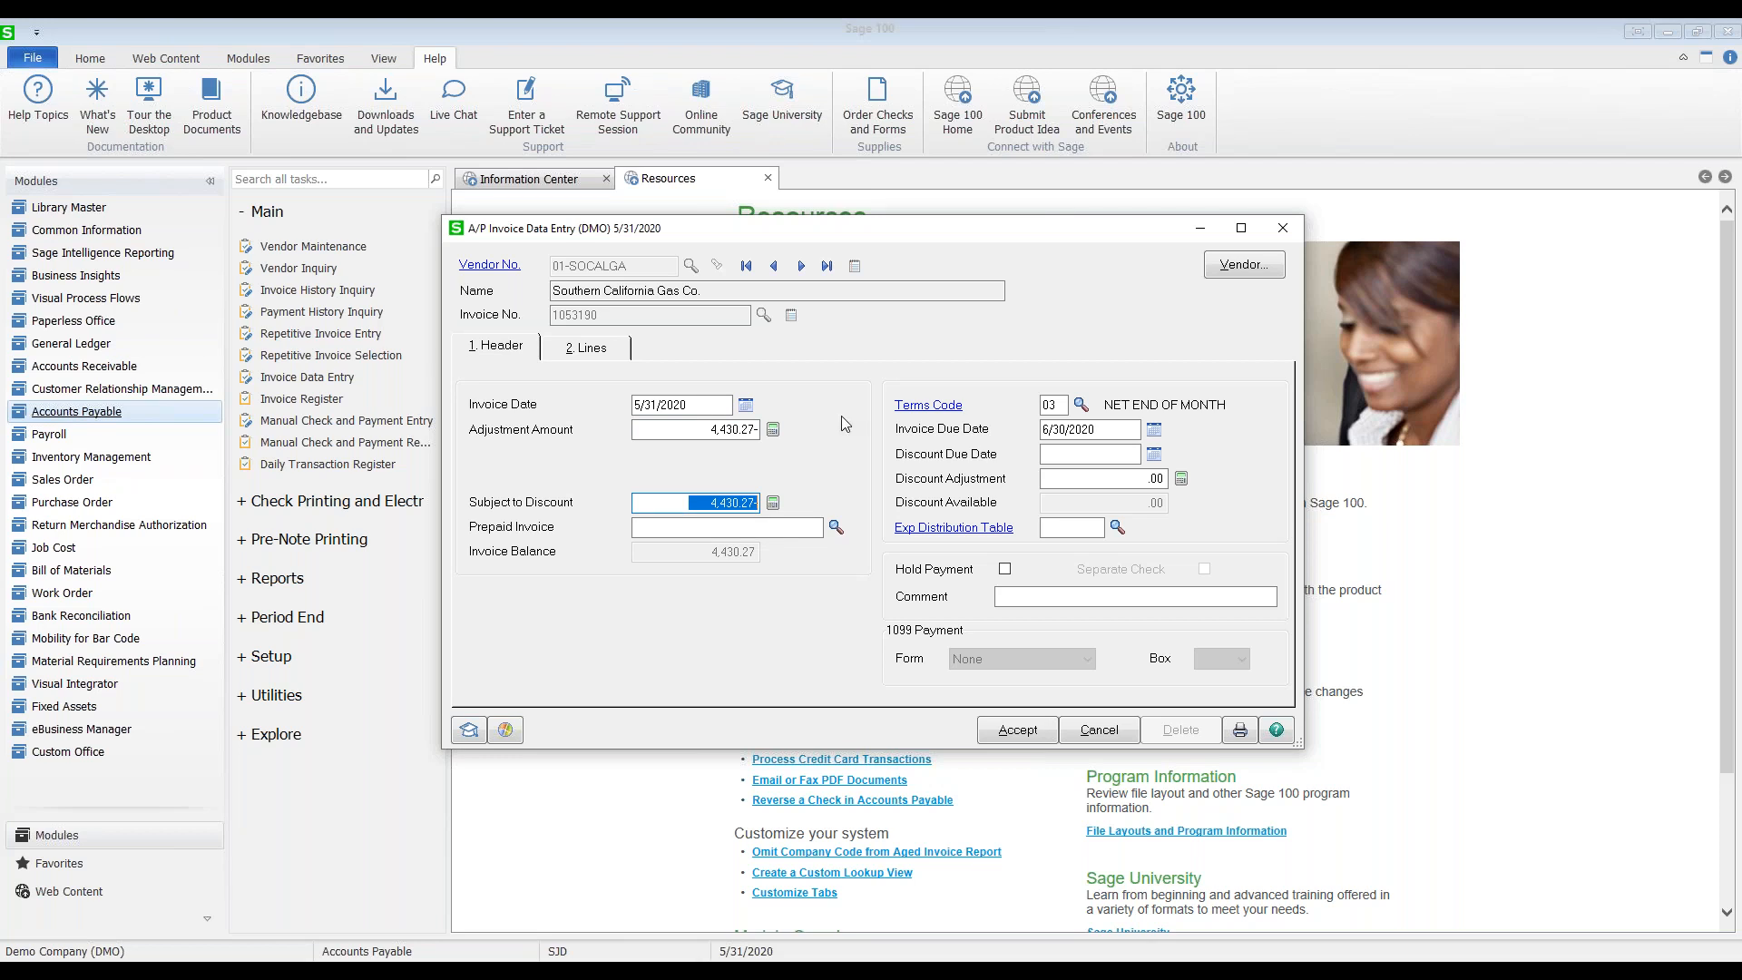
left_click(572, 350)
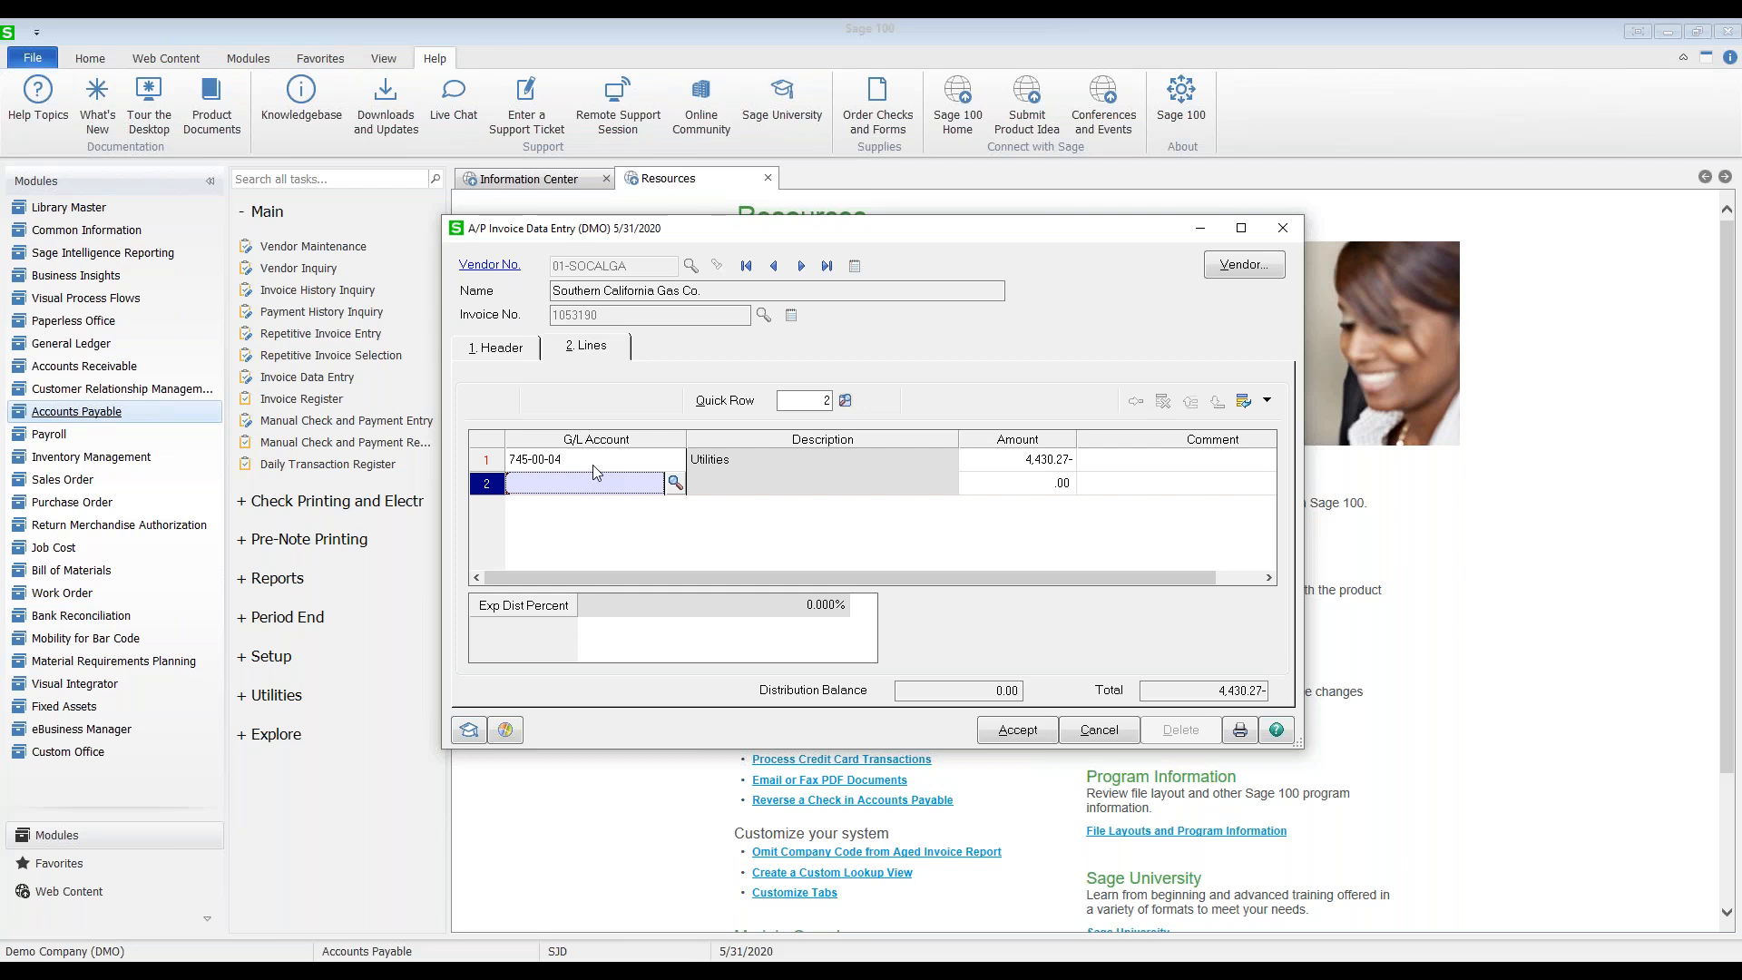
Step: Accept the 4,430.27- adjustment on the Utilities line and close A/P Invoice Data Entry
left_click(591, 460)
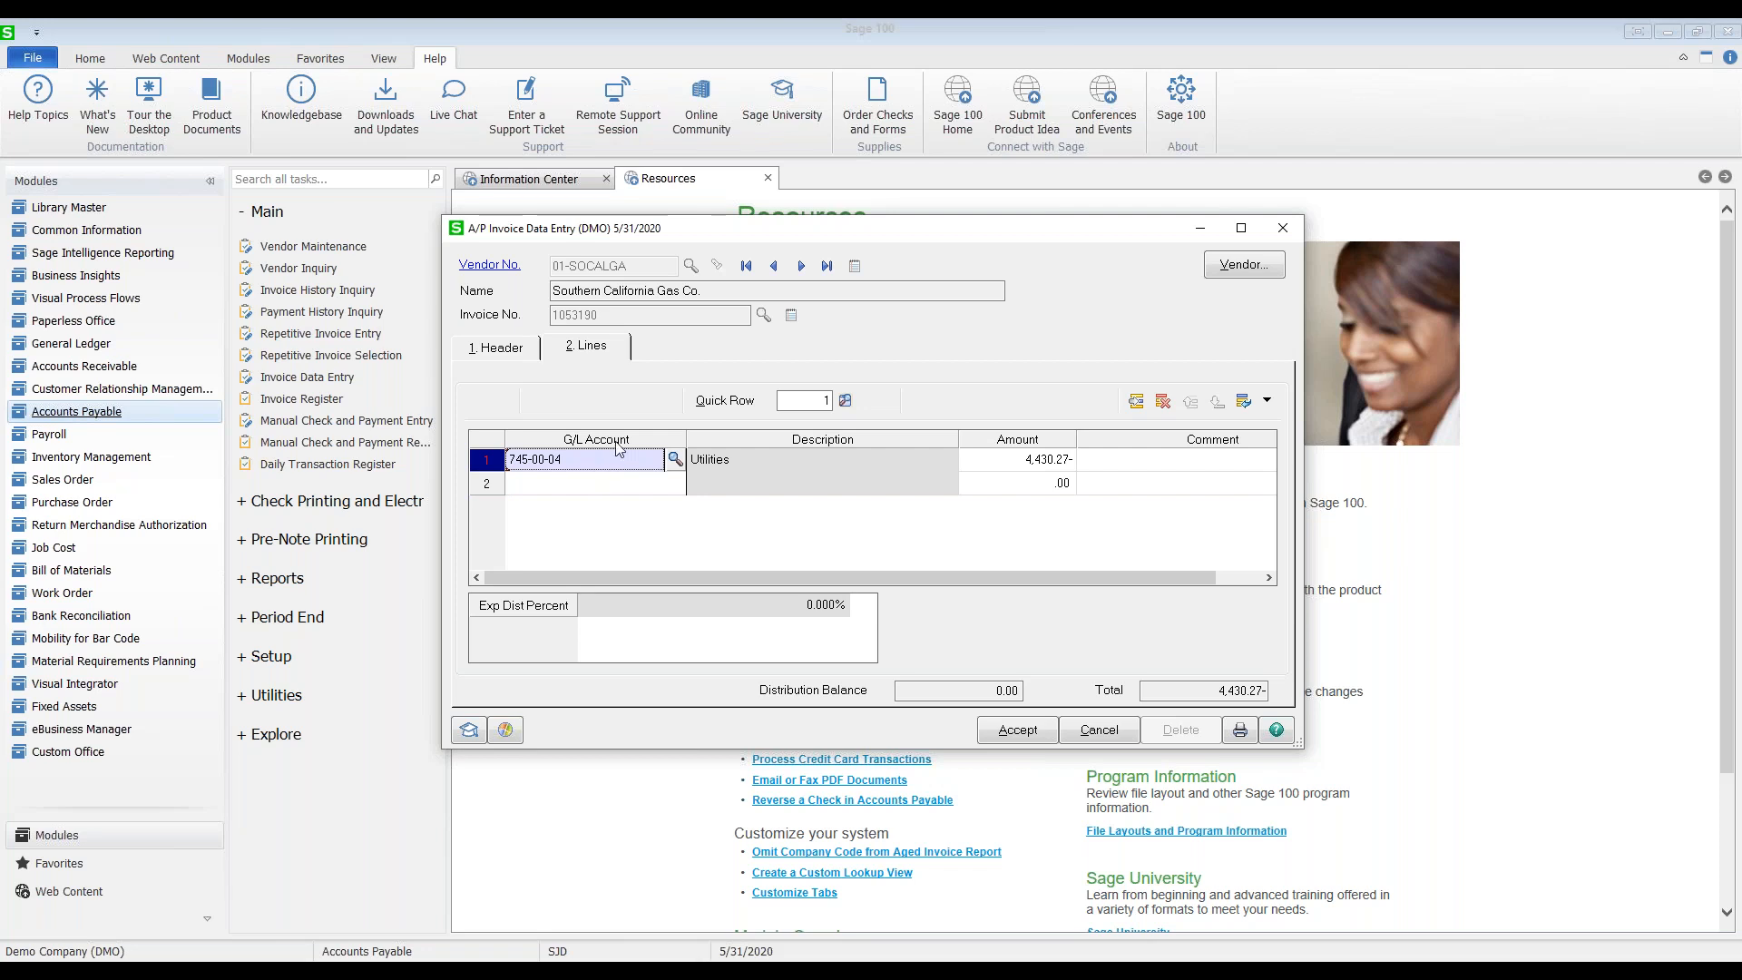
left_click(1031, 731)
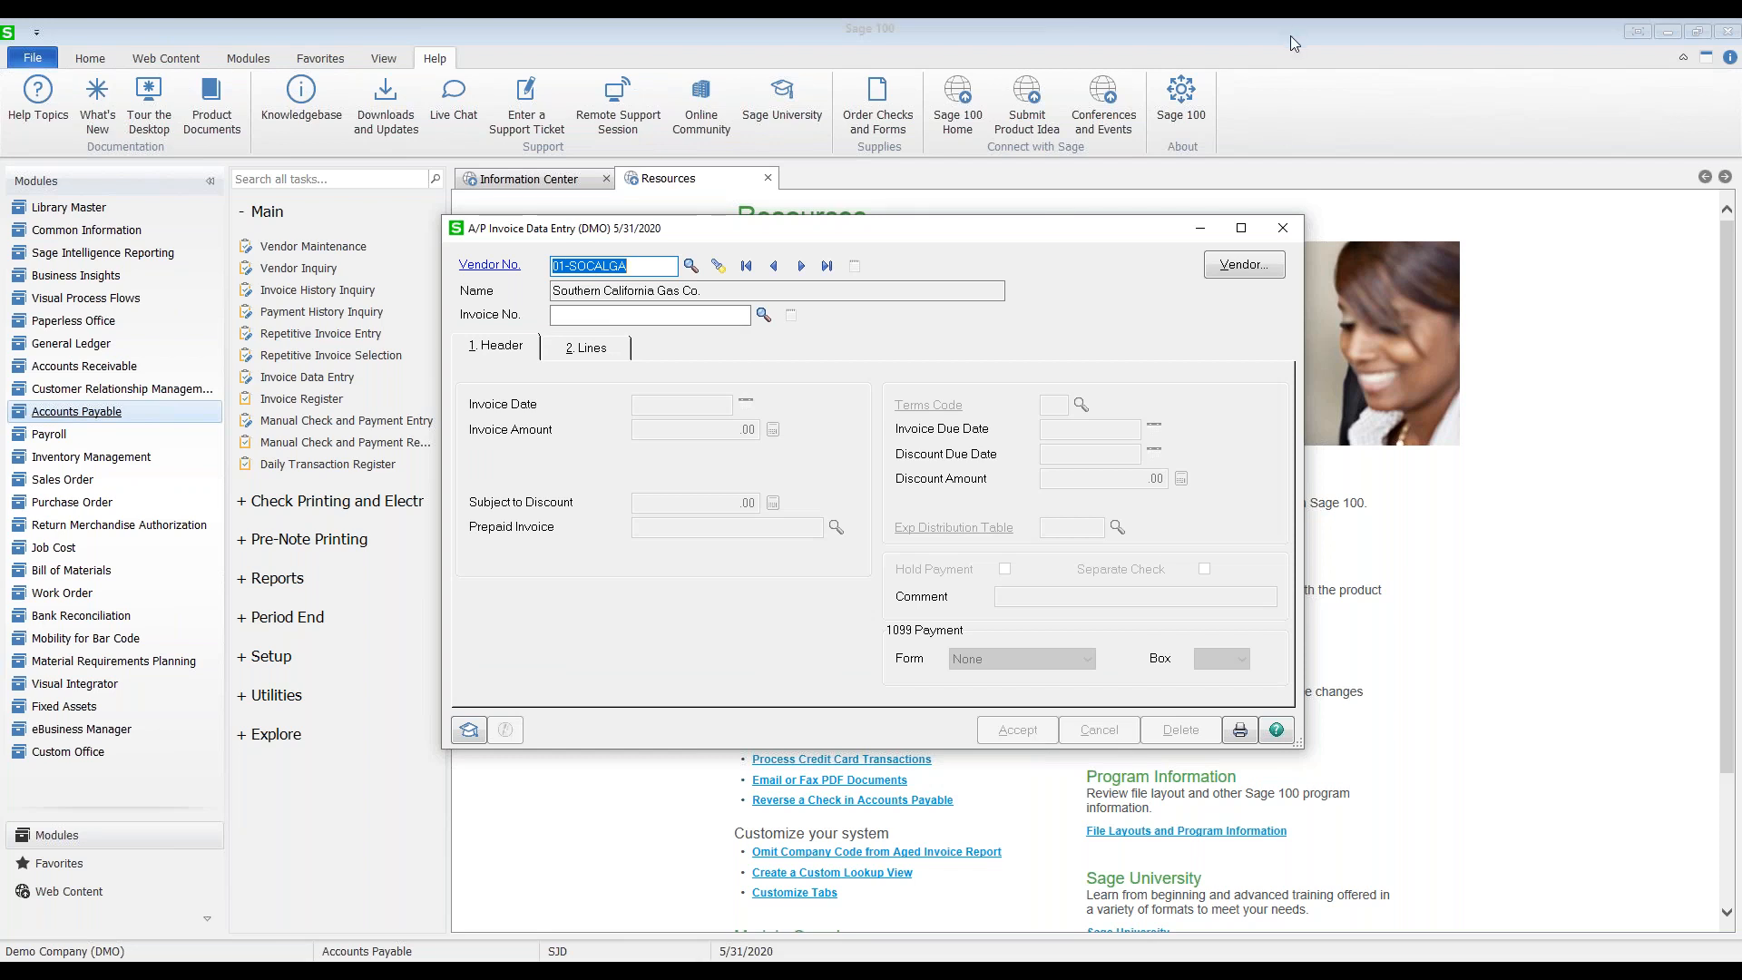
left_click(1283, 228)
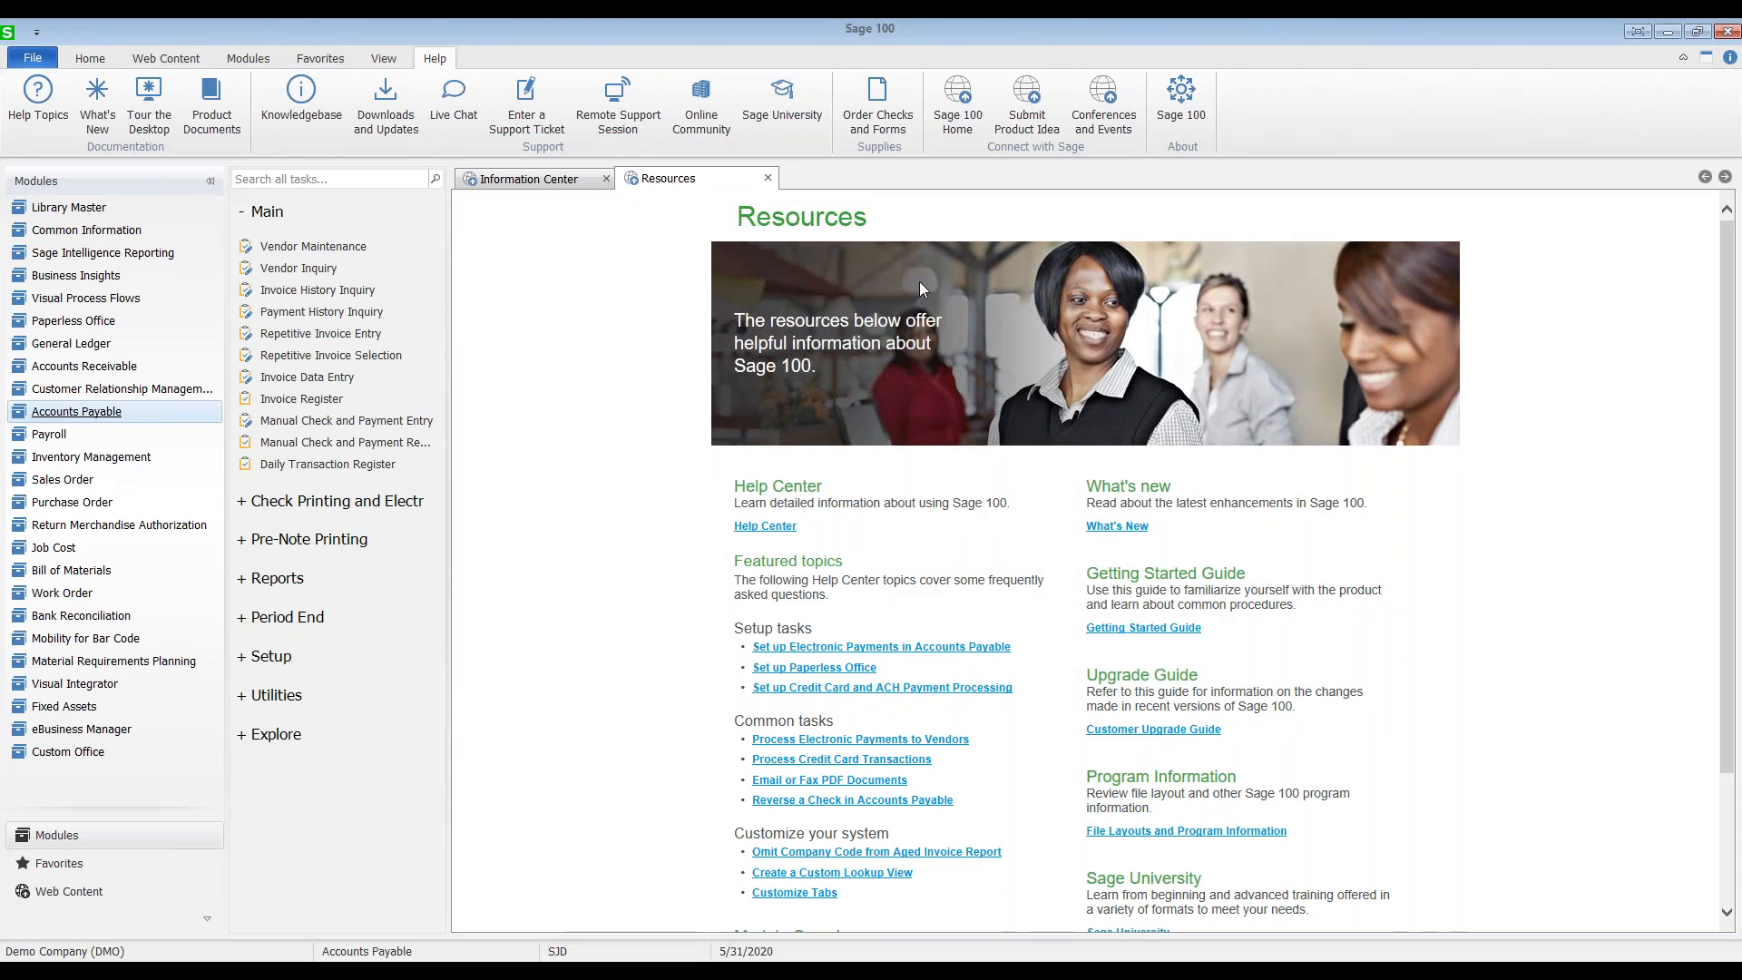
Step: Start a Wire Transfer payment of 500.00 in Manual Check and Payment Entry
left_click(355, 423)
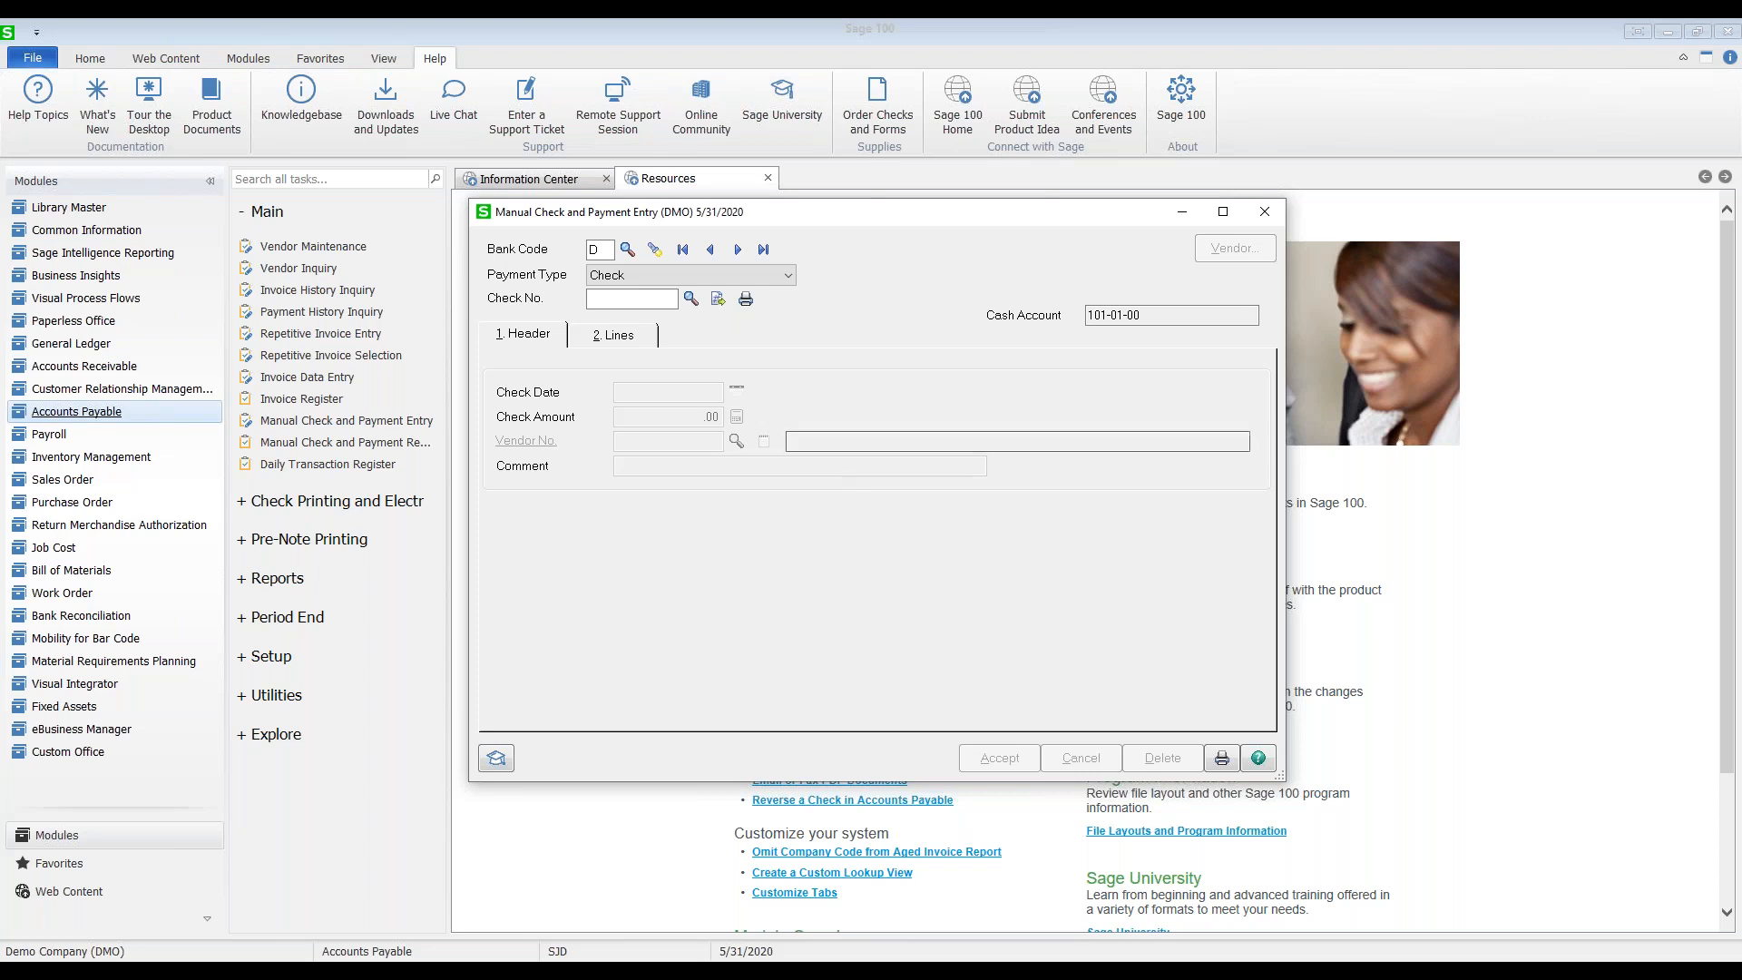
left_click(789, 276)
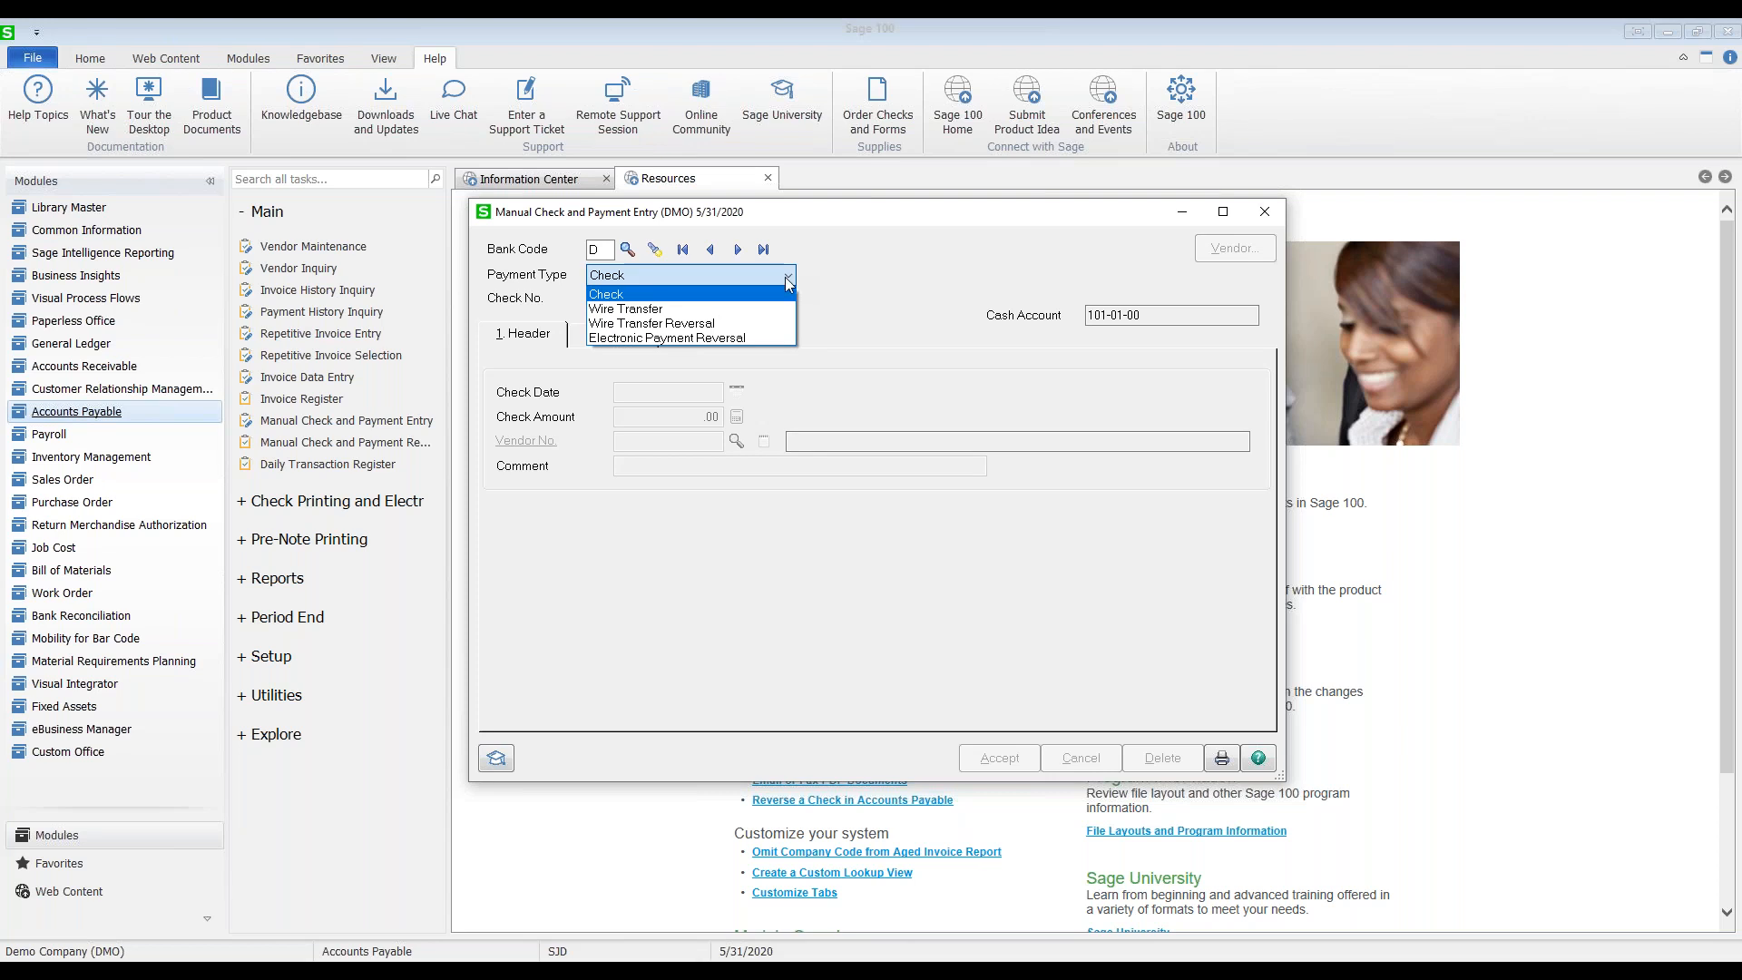
left_click(724, 315)
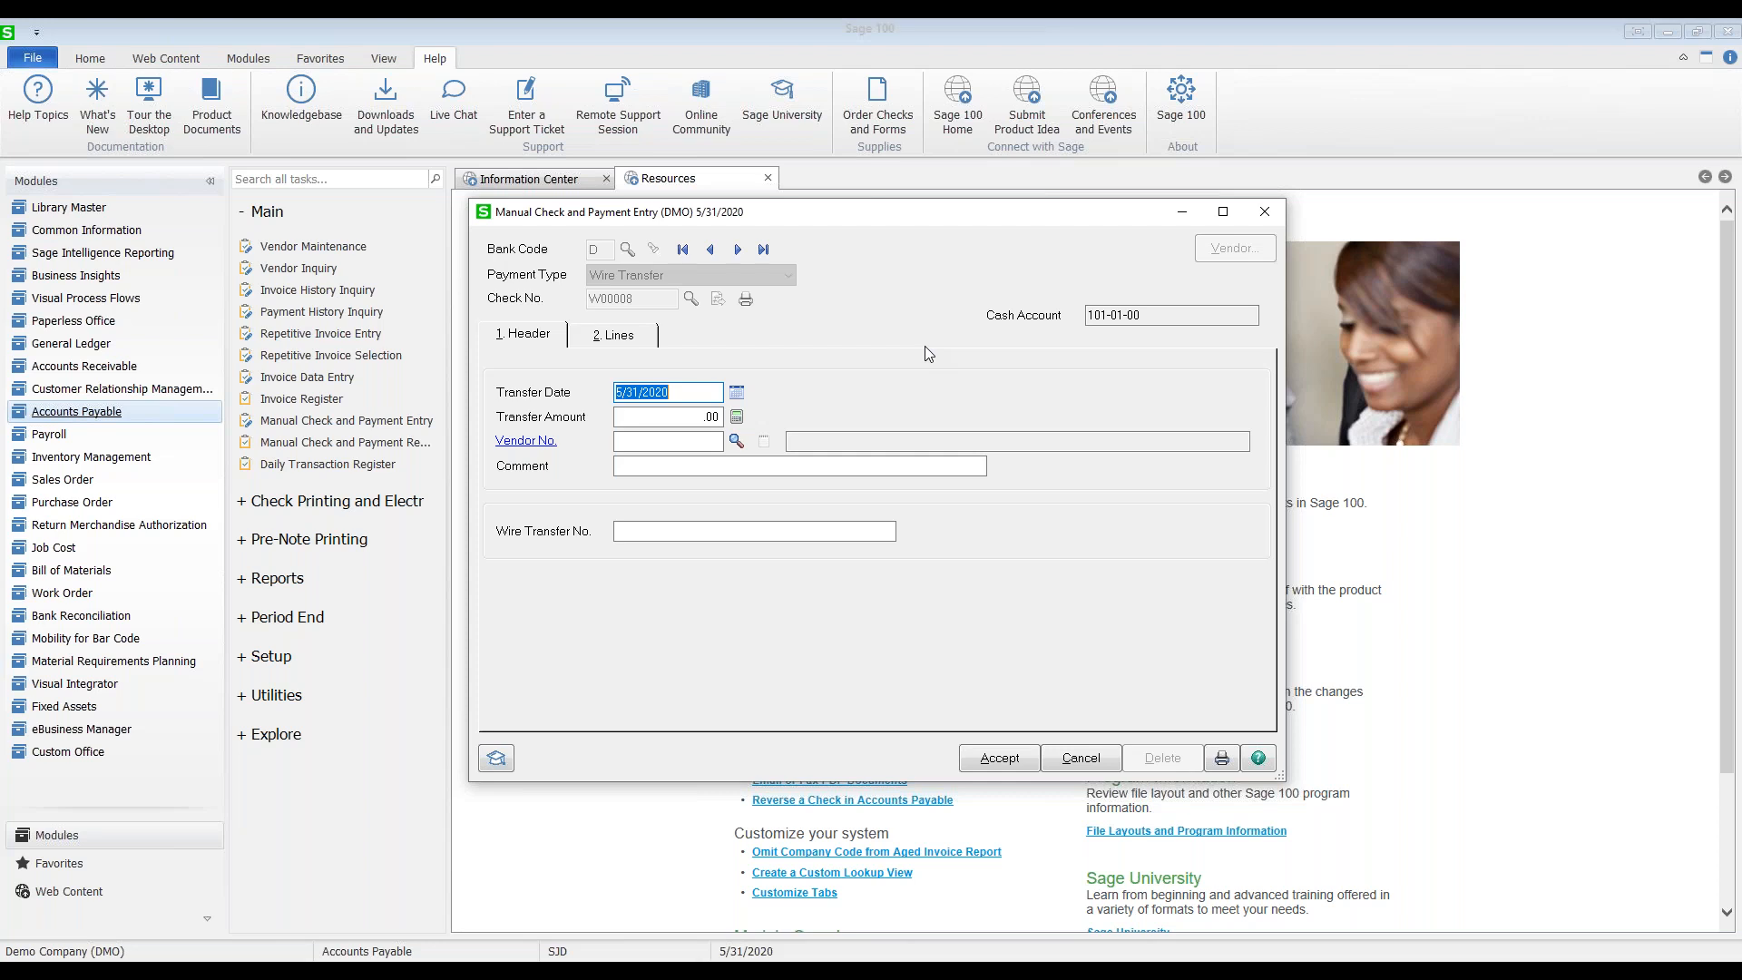
key("Tab")
type("500")
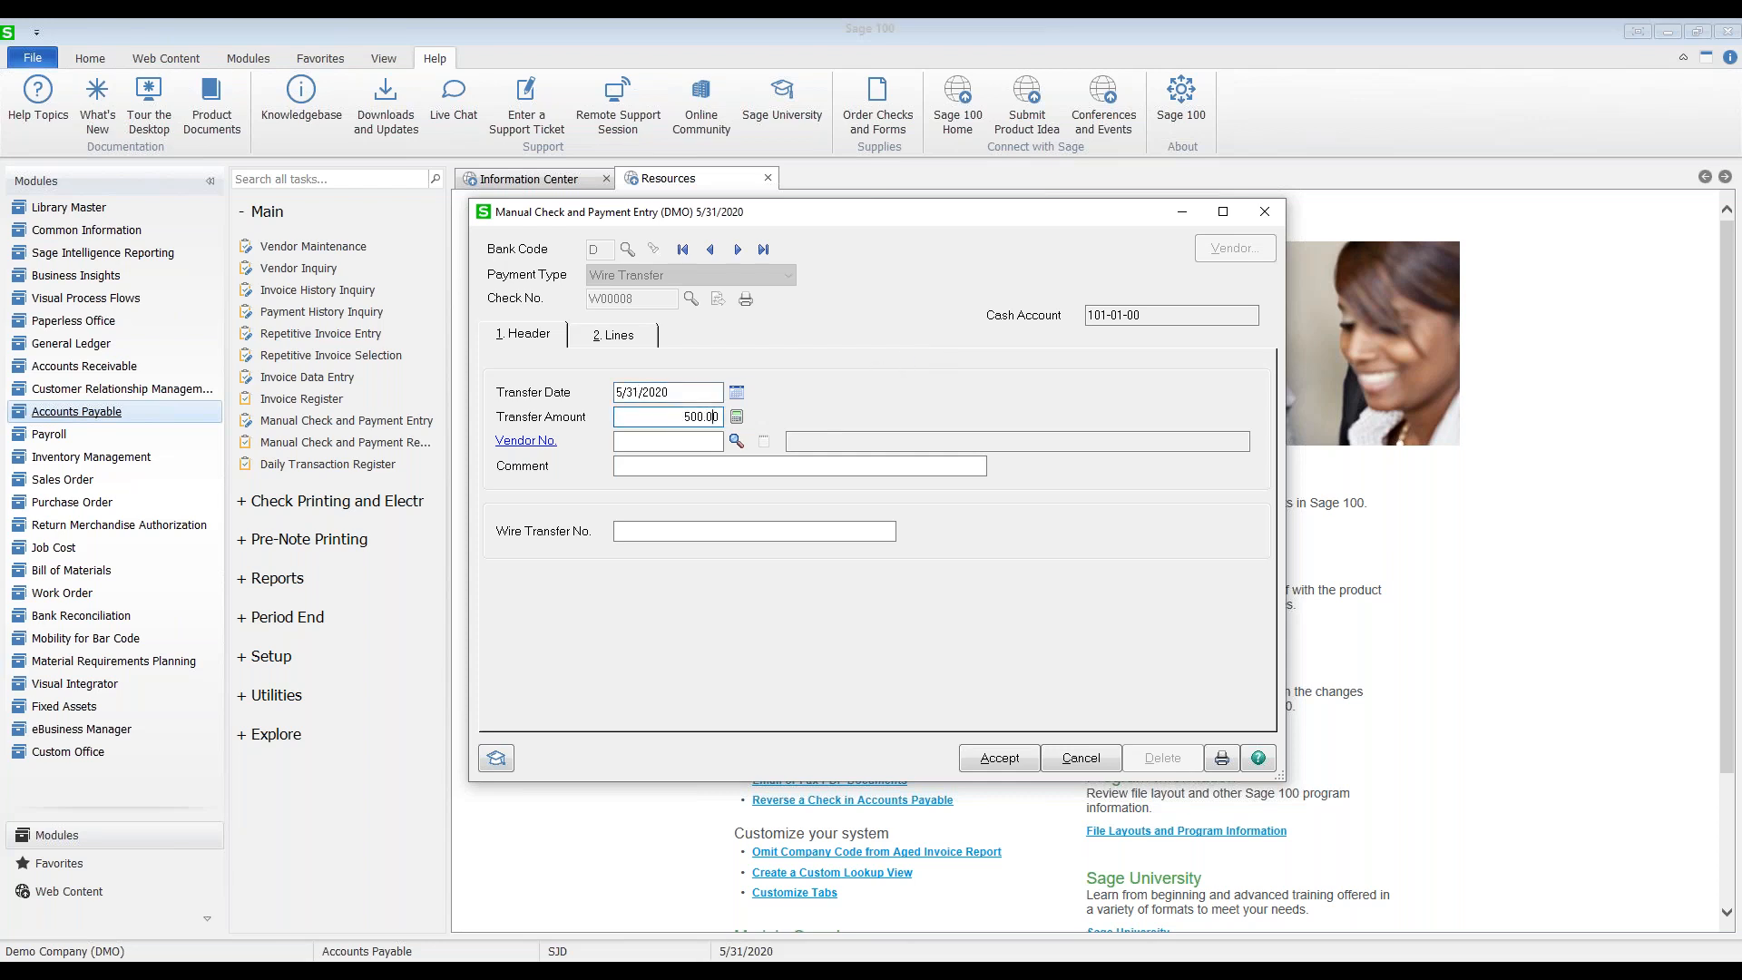
Step: Pay vendor United Post Office Service (01-UPS) with wire transfer number 050120
left_click(736, 442)
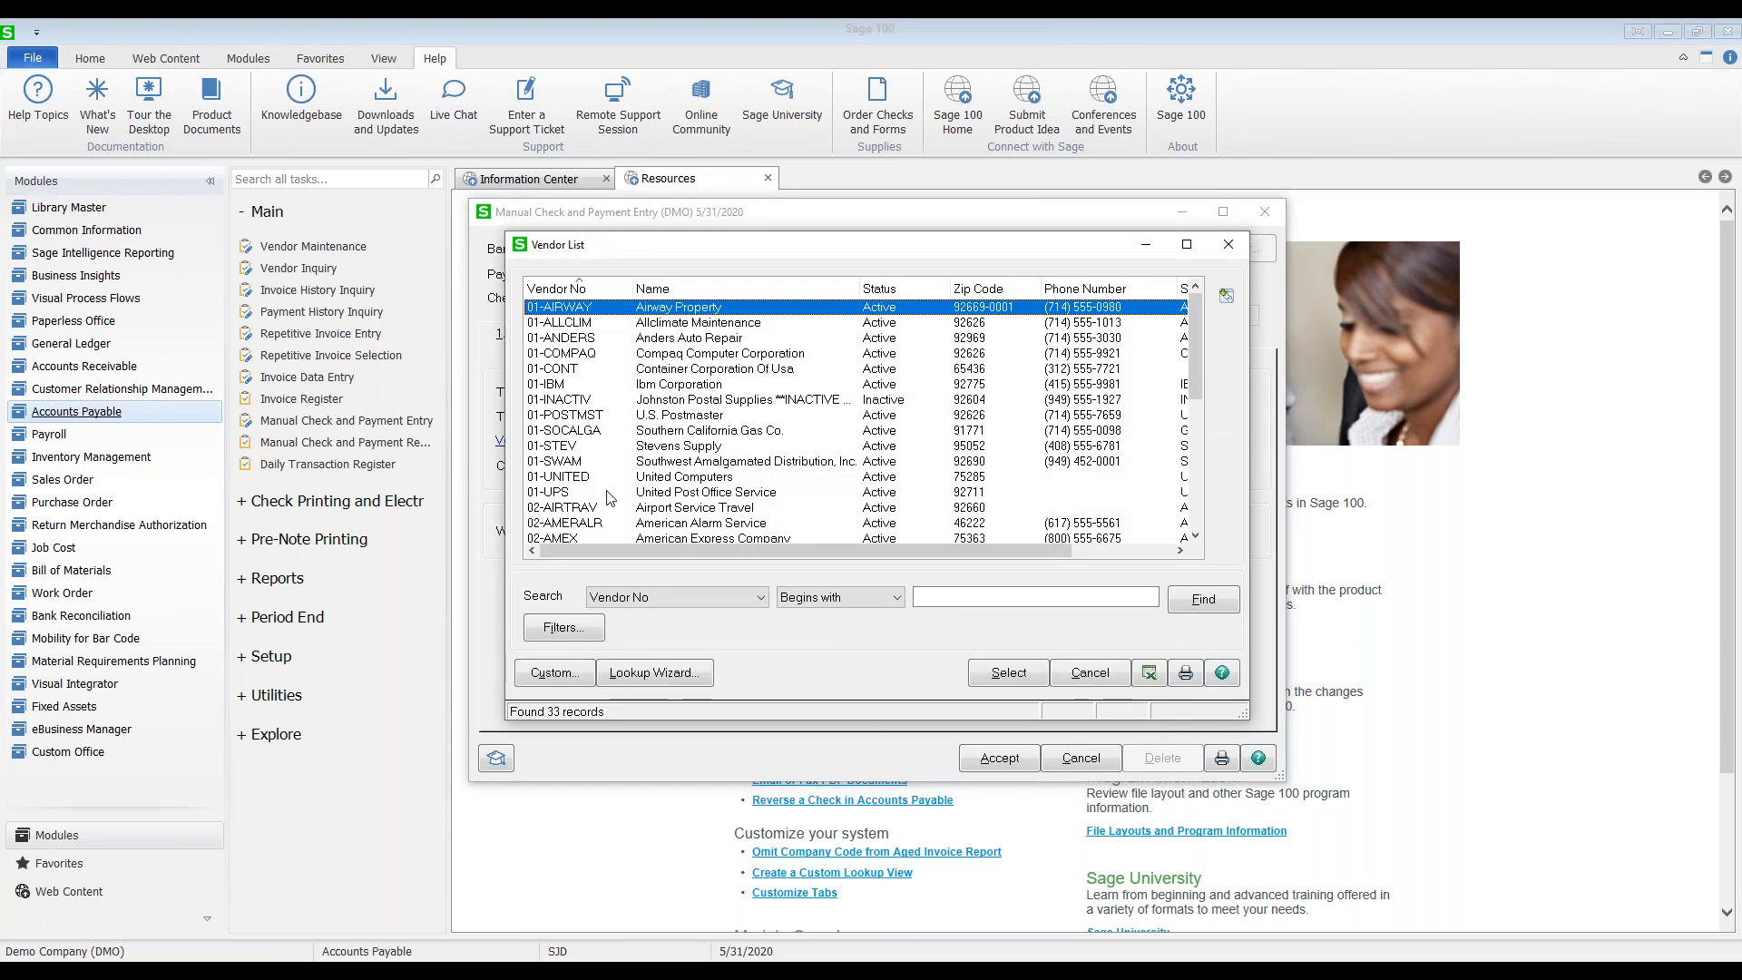
left_click(605, 492)
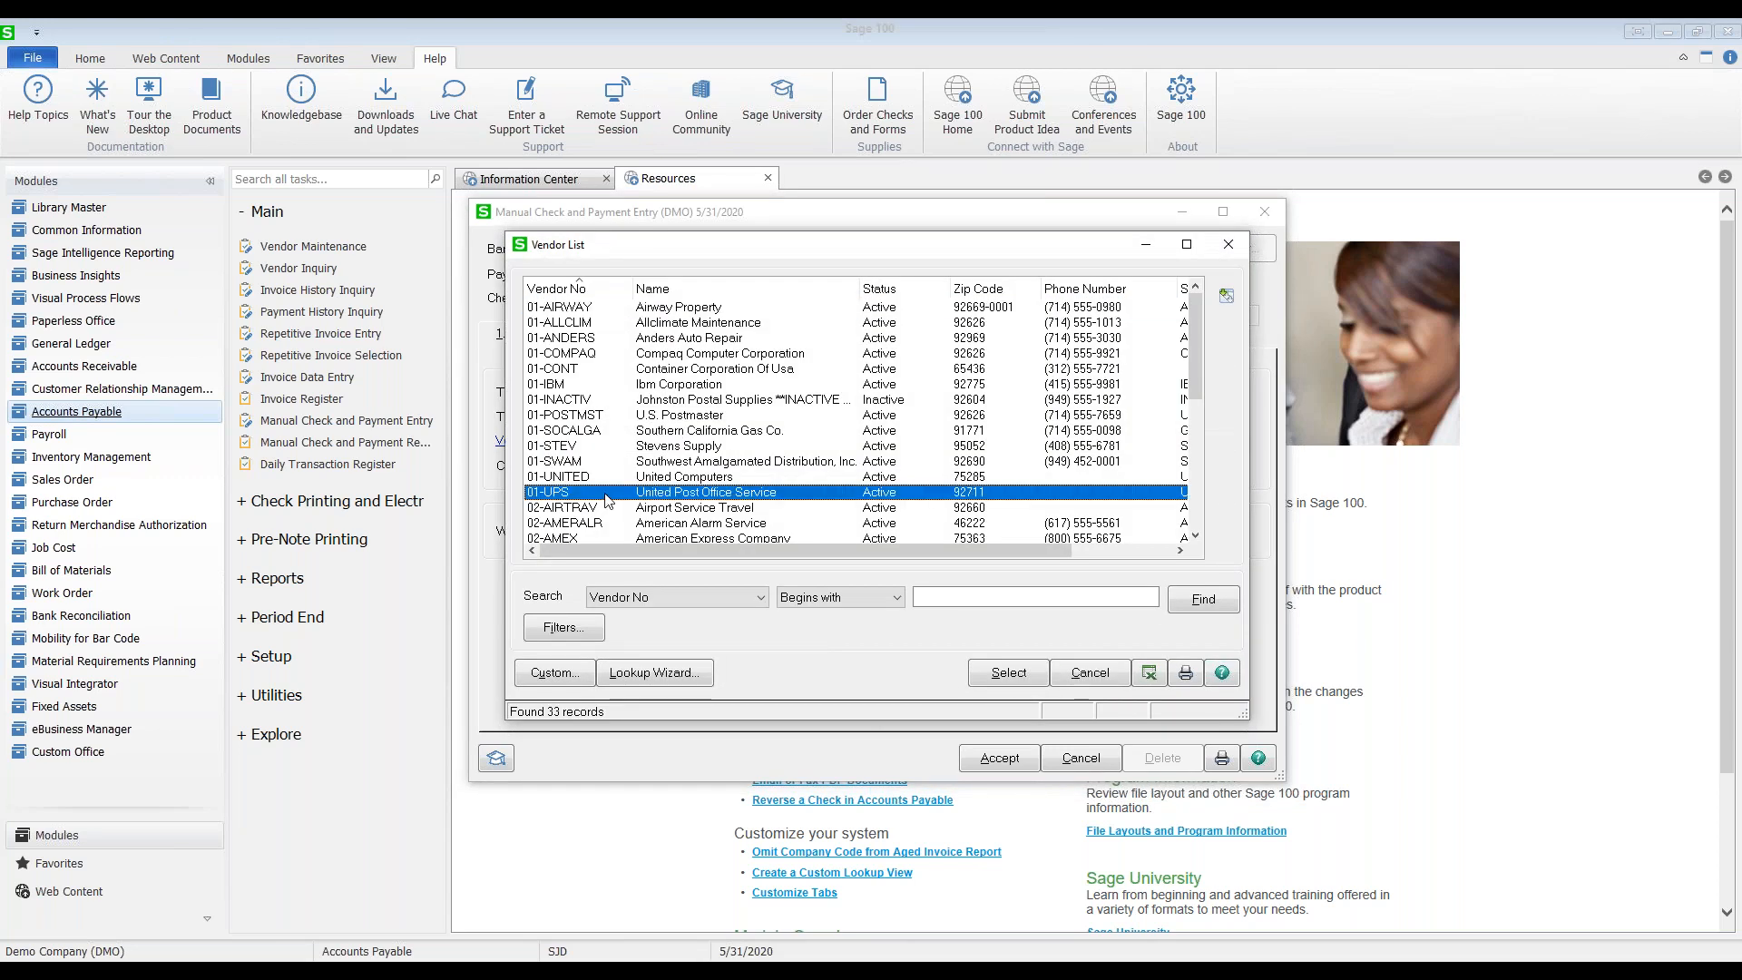
double_click(606, 498)
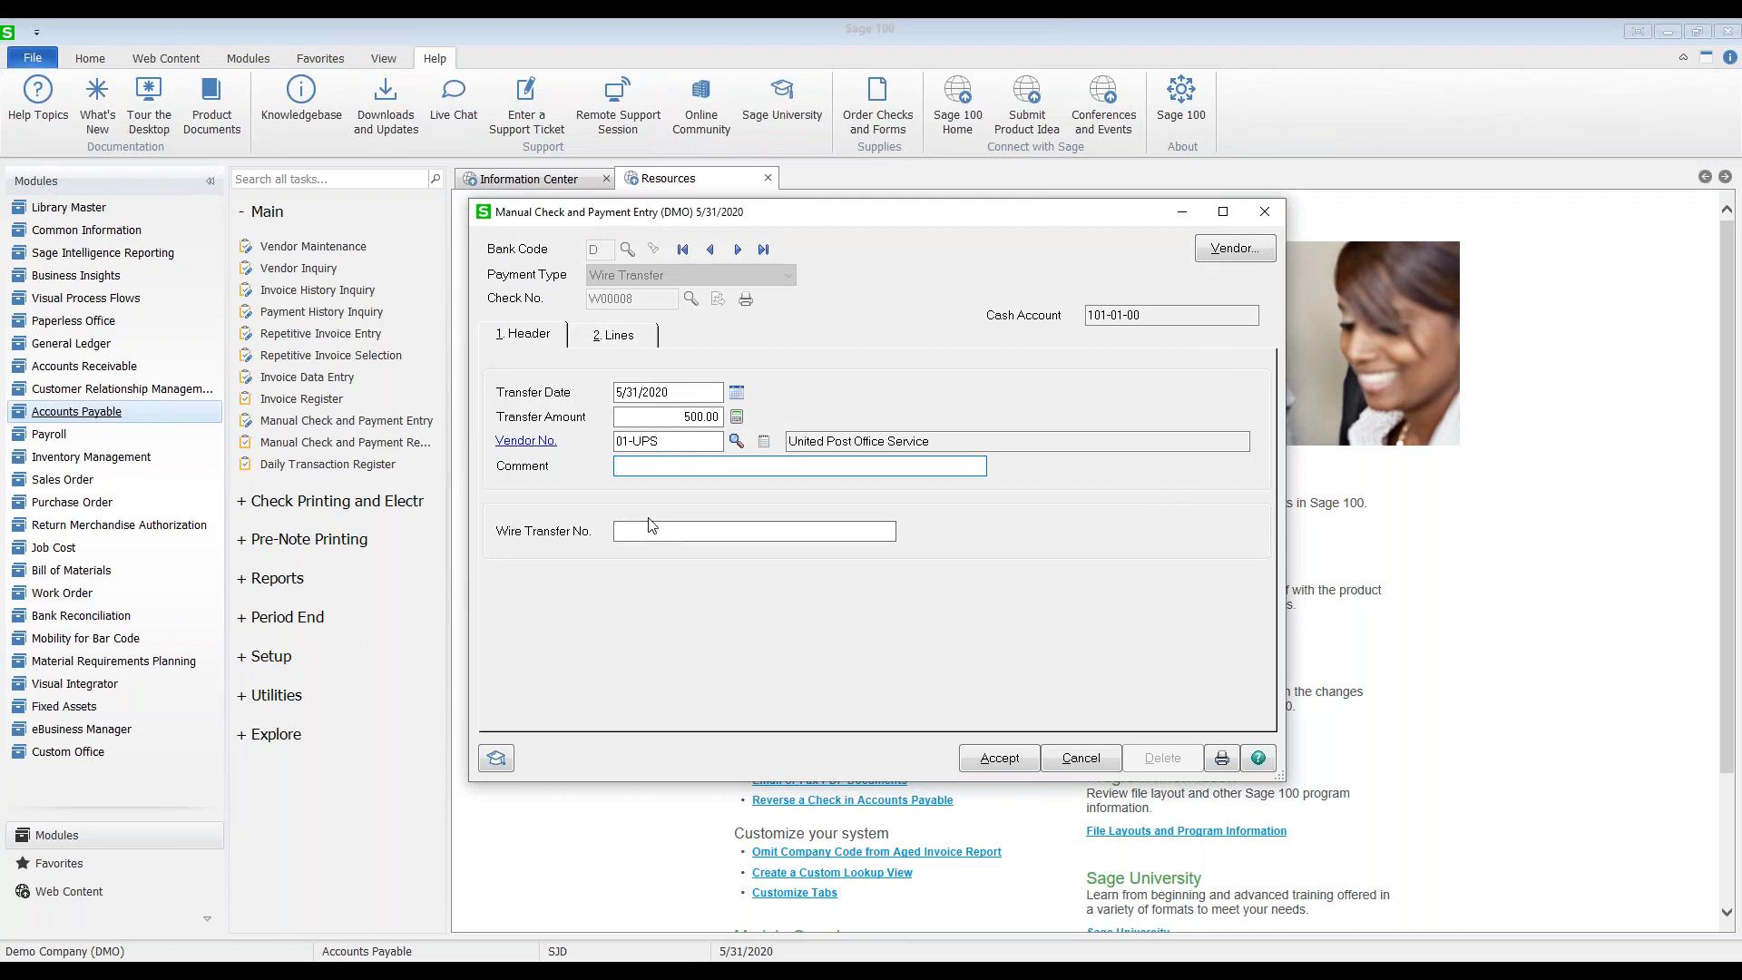
left_click(665, 534)
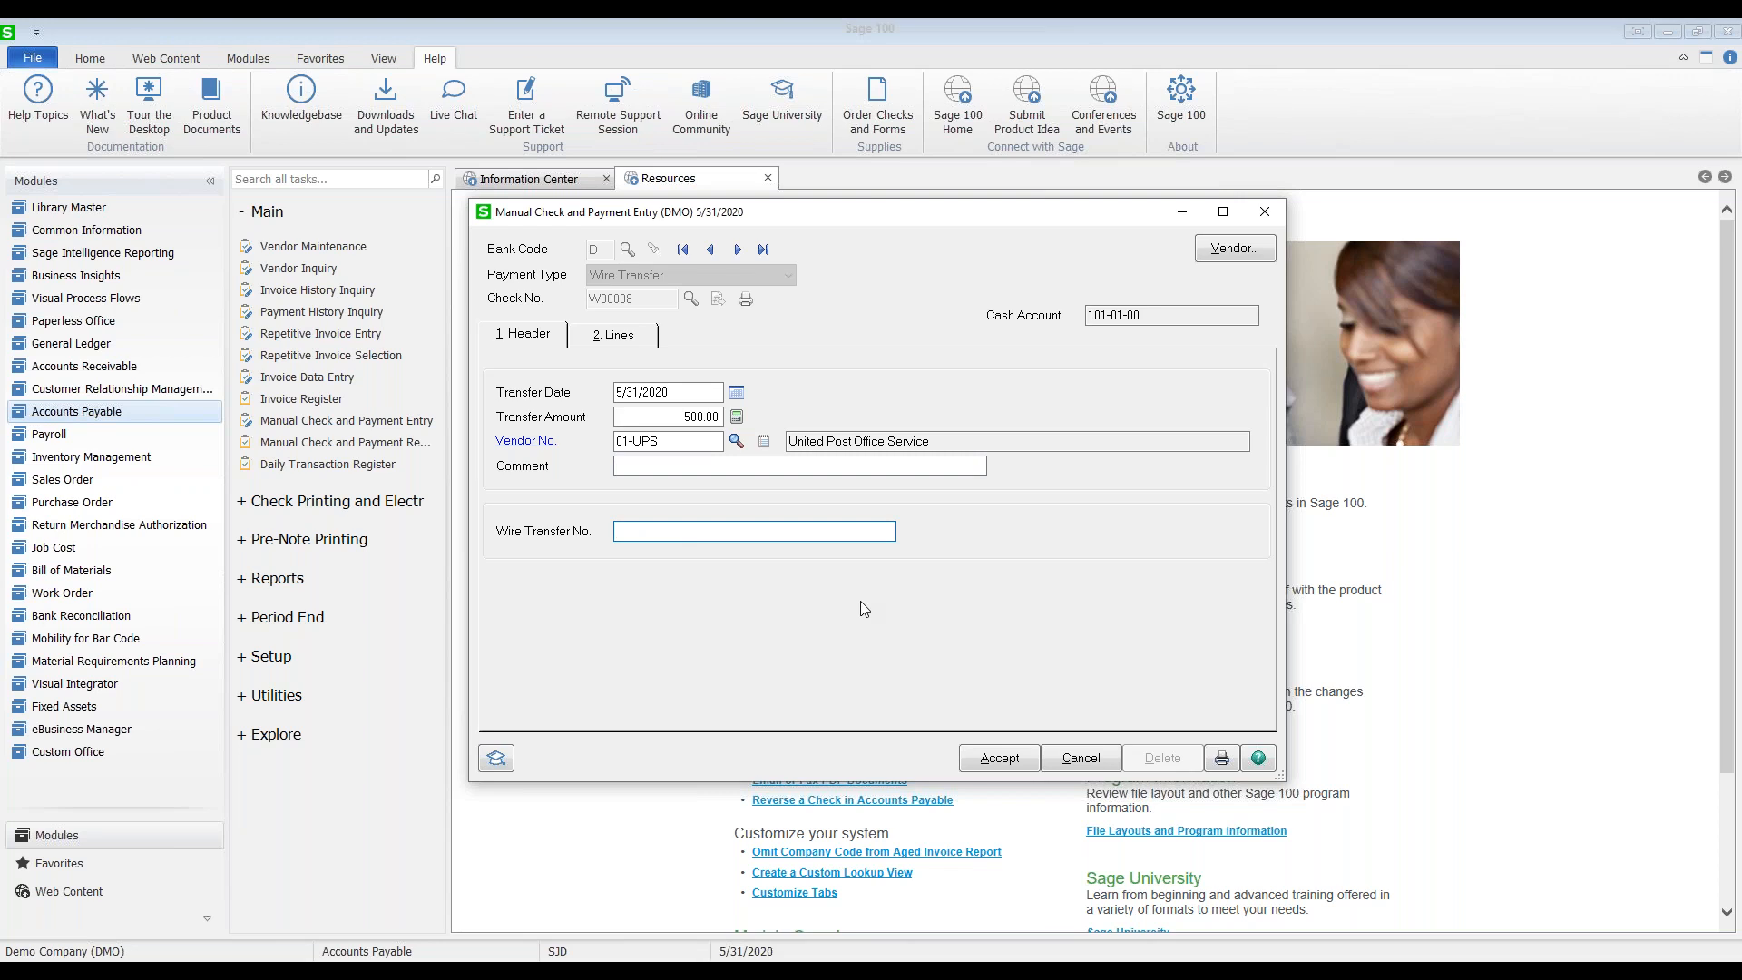
type("050120")
Step: Distribute the 500.00 to 770-00-04 Postage & other freight and accept wire transfer W00008
left_click(613, 335)
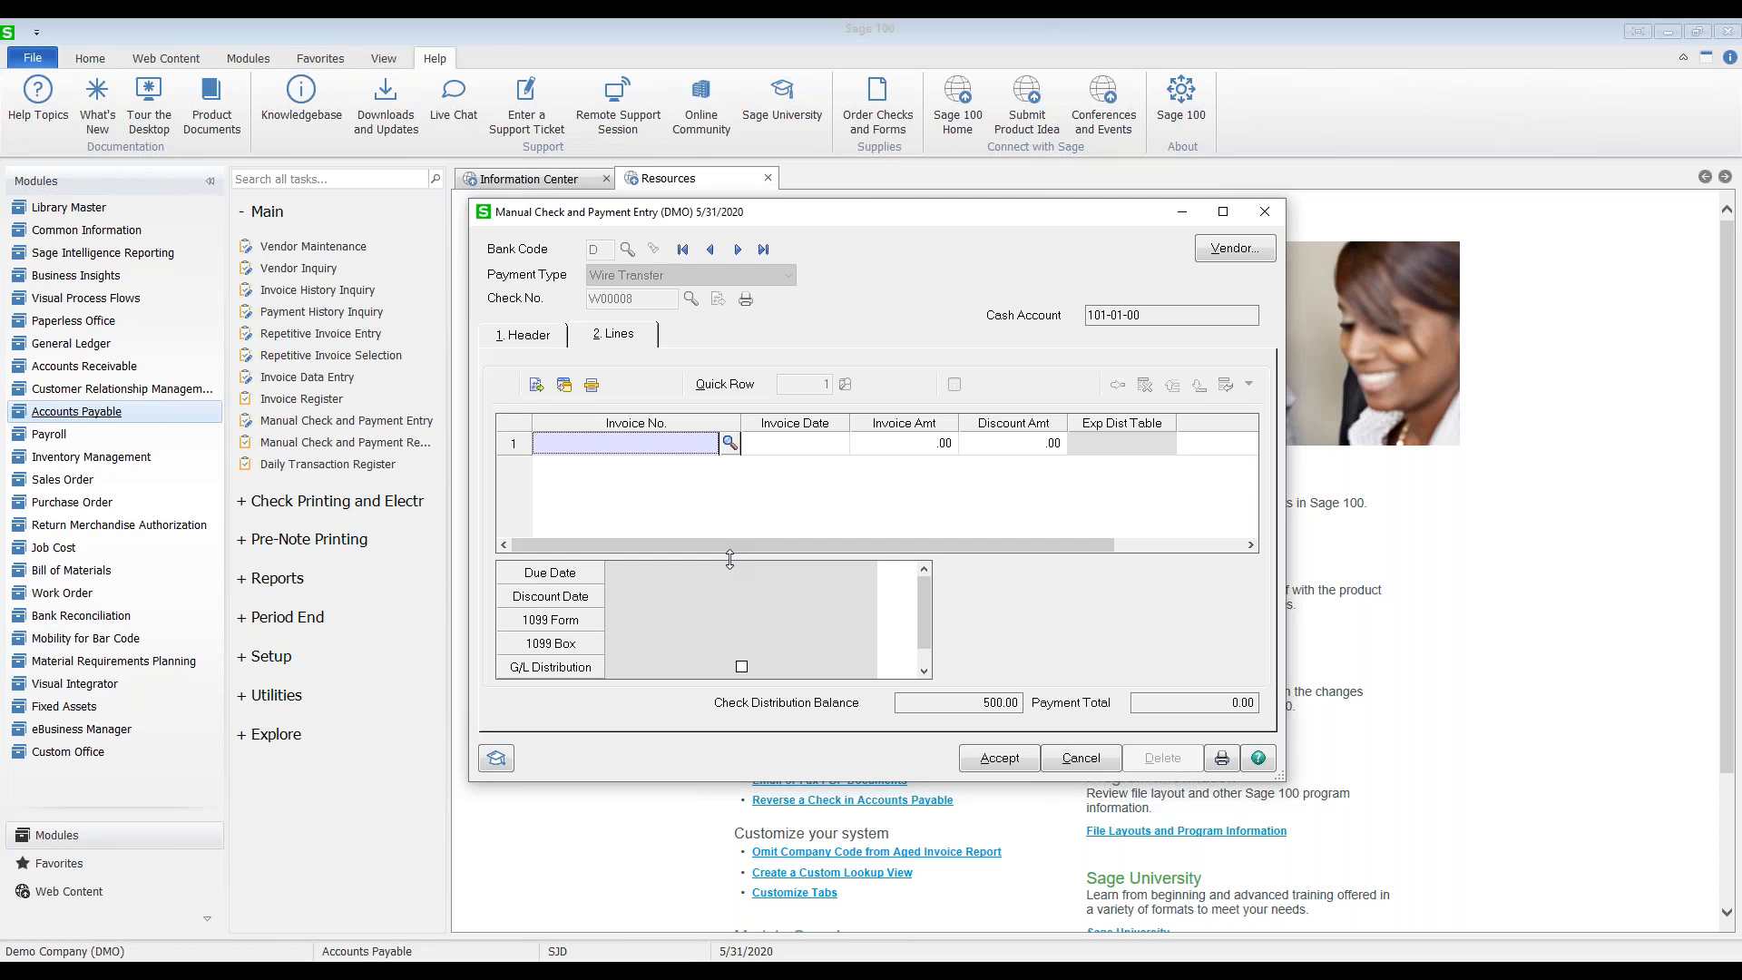
left_click(539, 392)
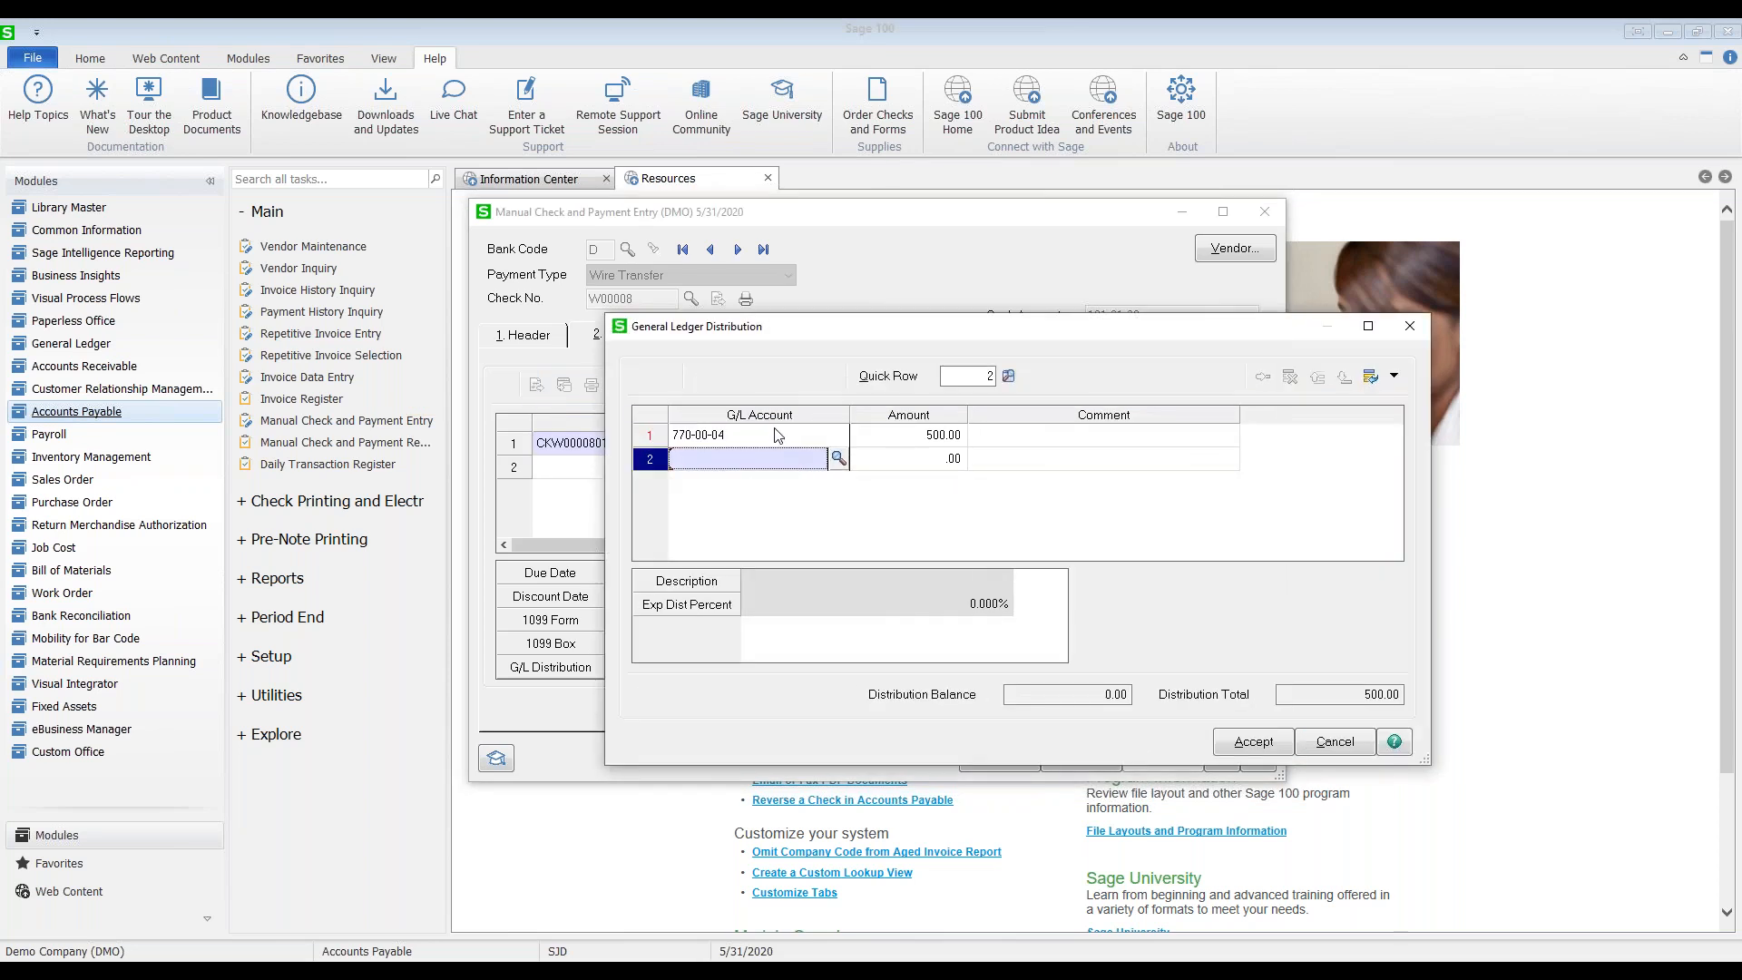
left_click(778, 435)
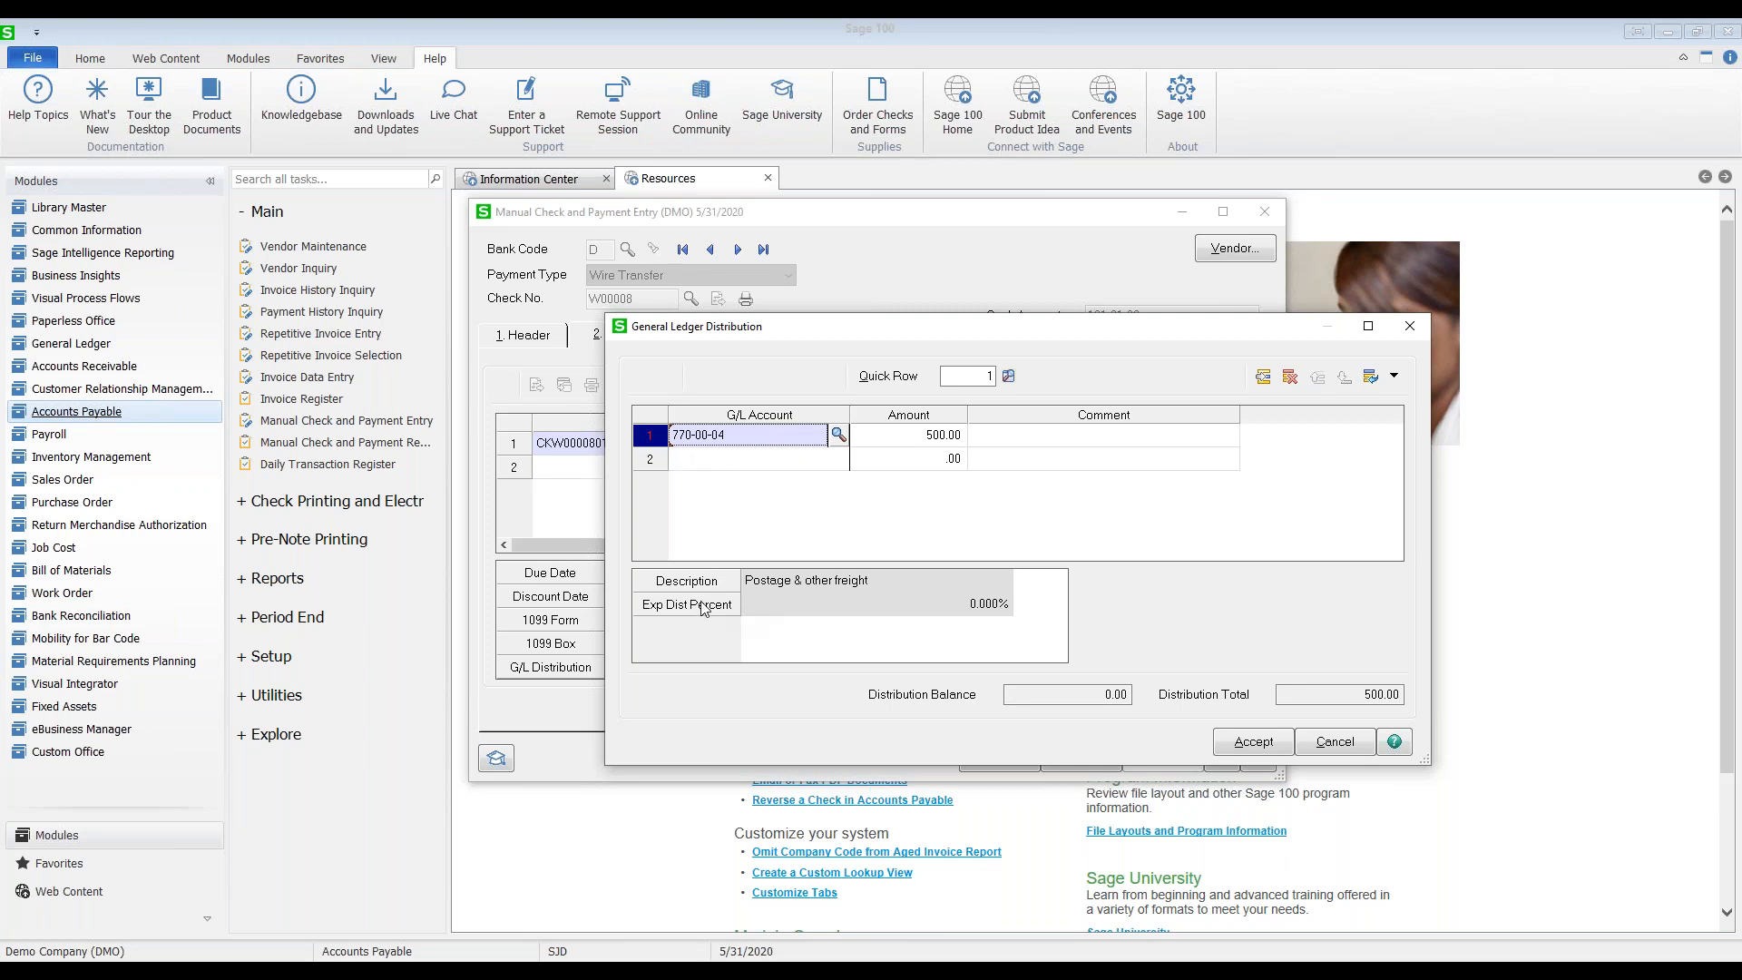
left_click_drag(687, 585, 873, 437)
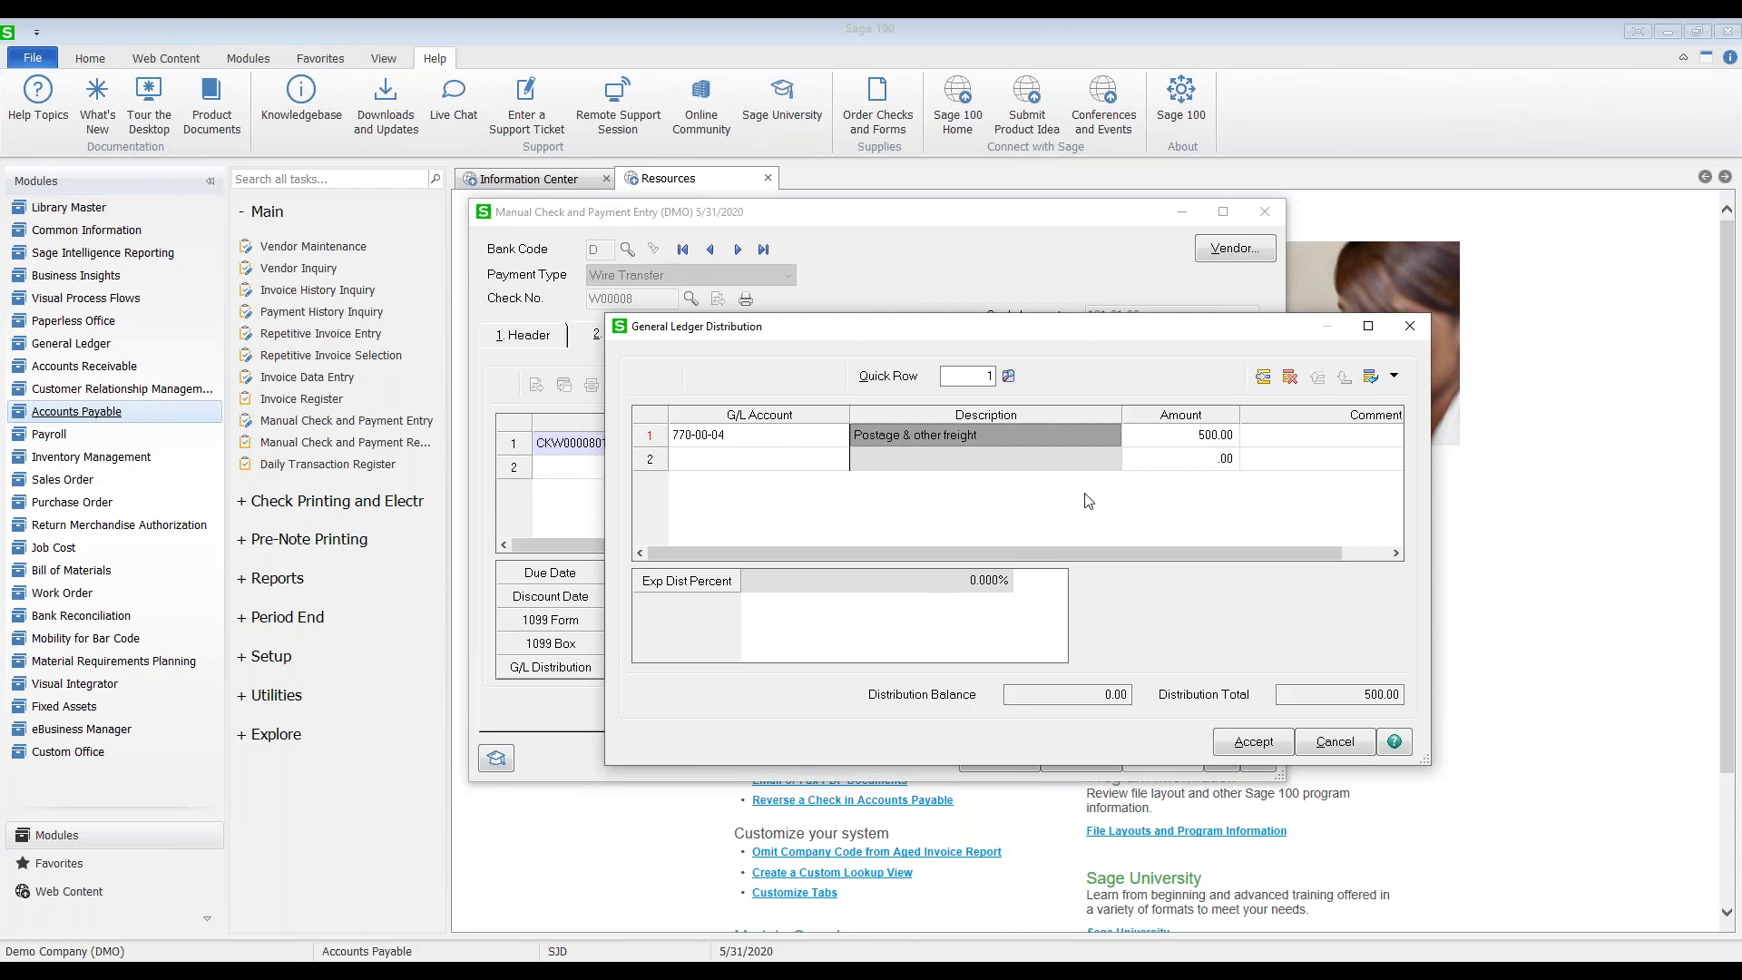
left_click(1235, 746)
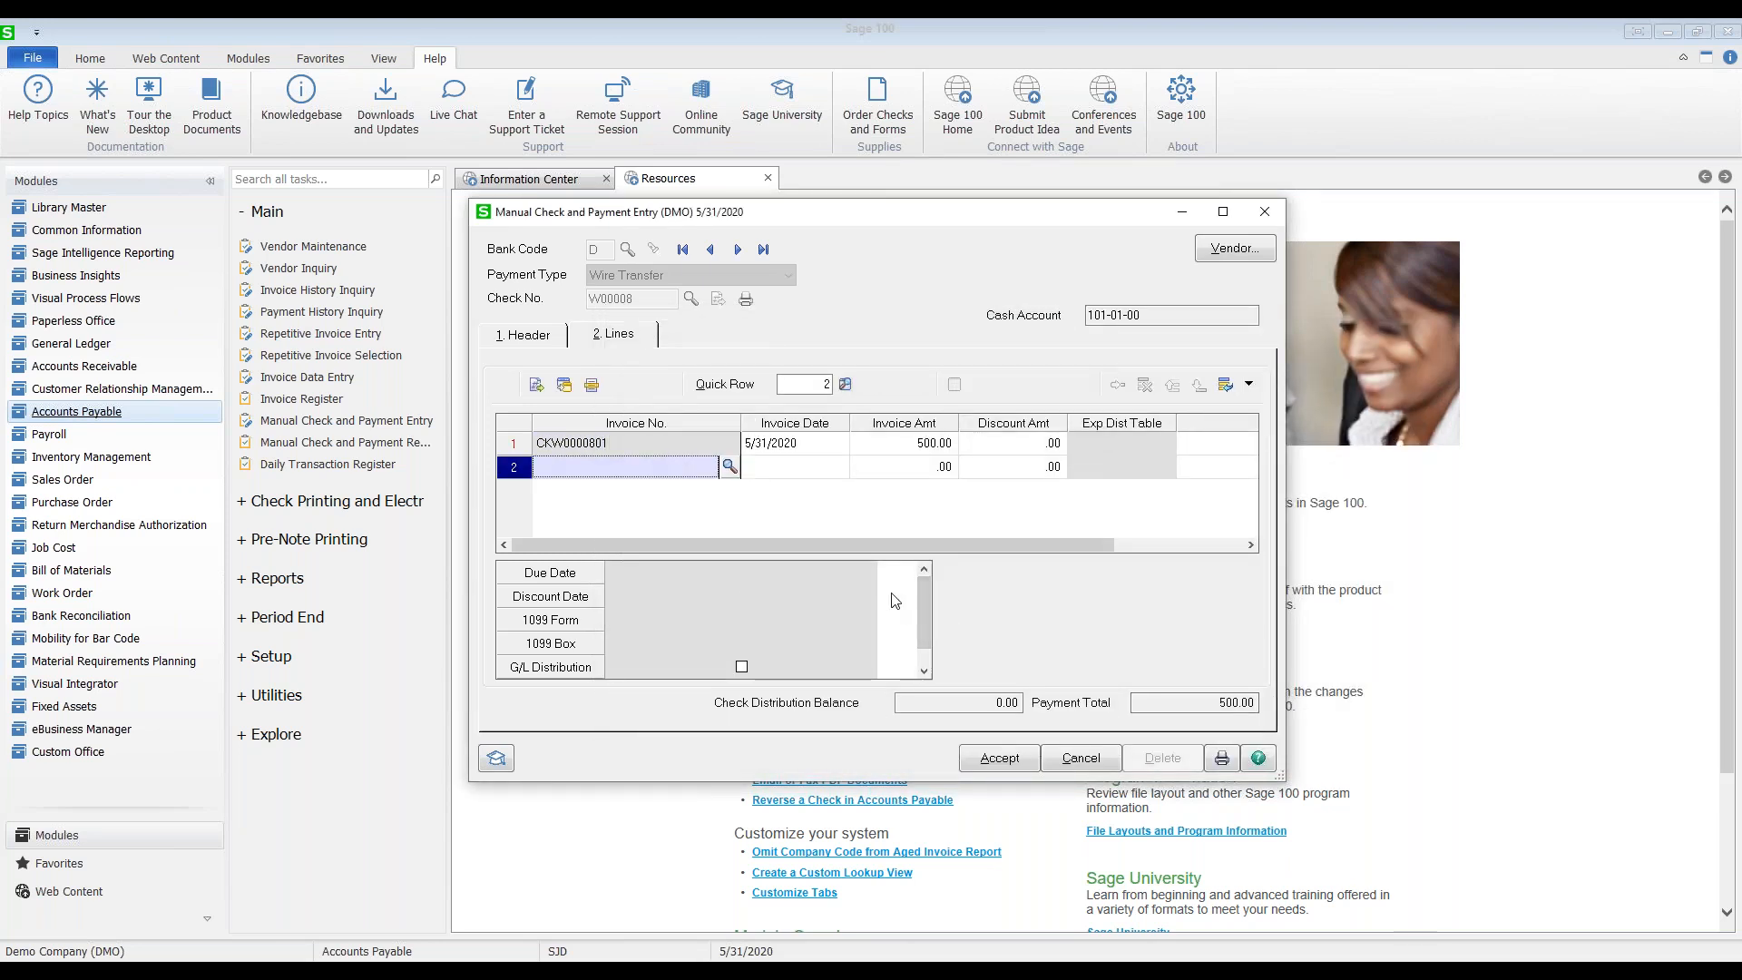
left_click(980, 760)
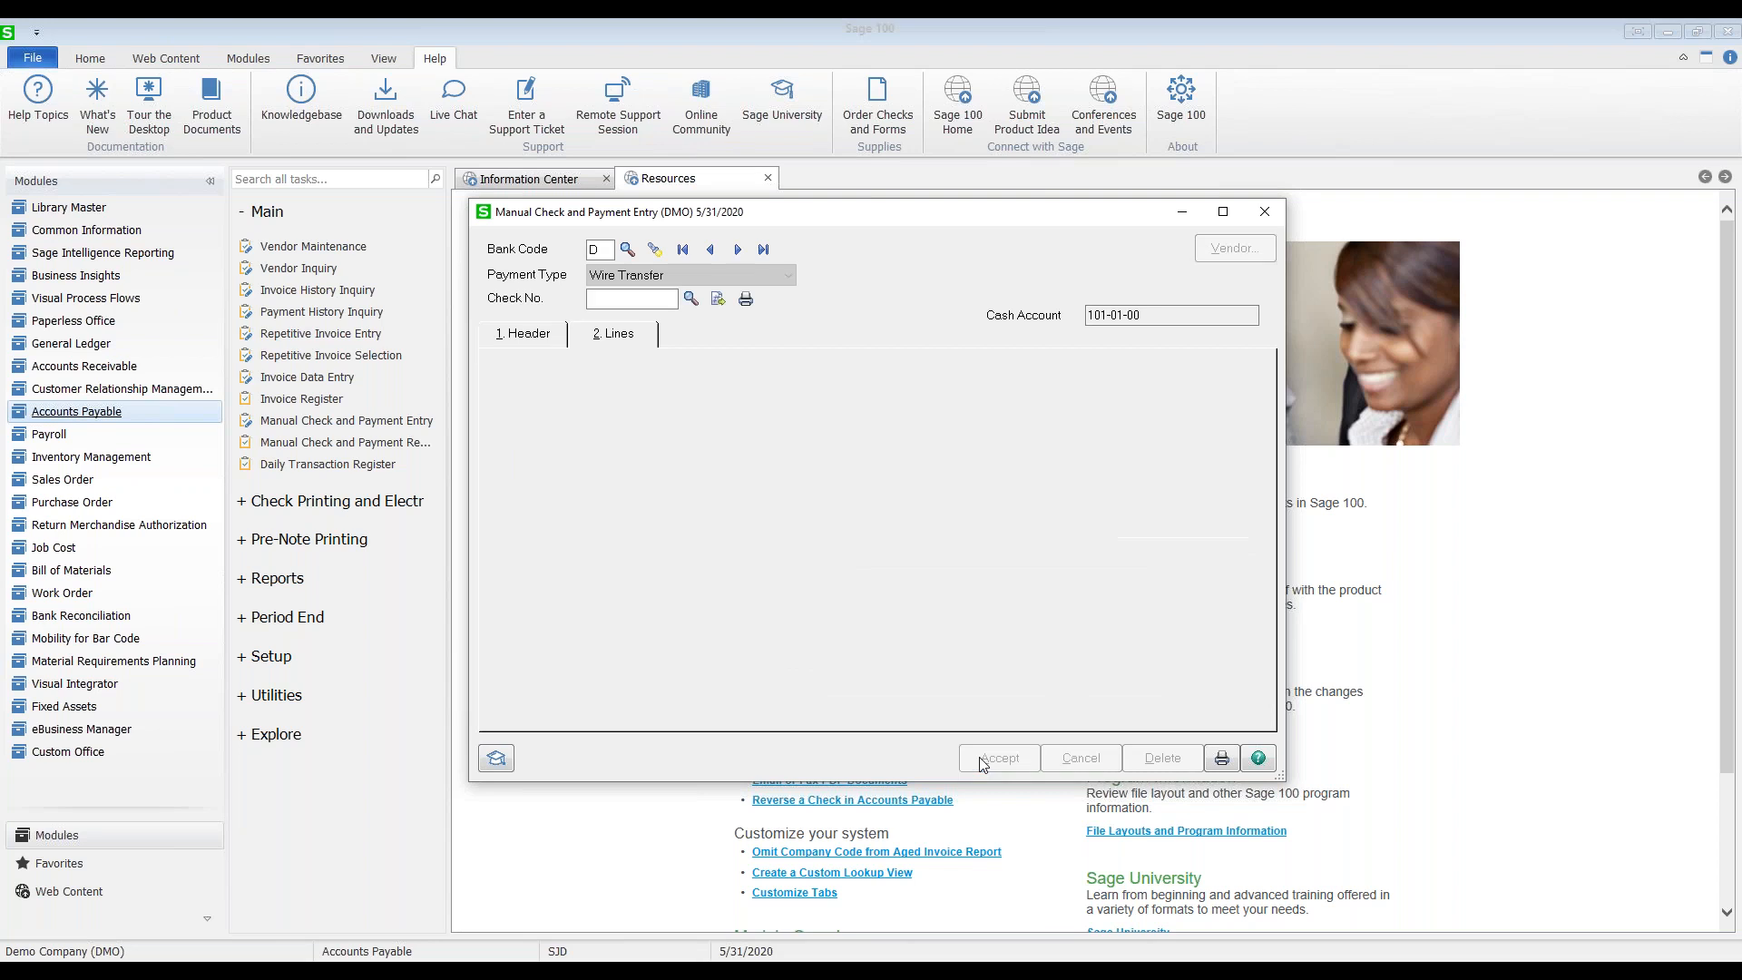
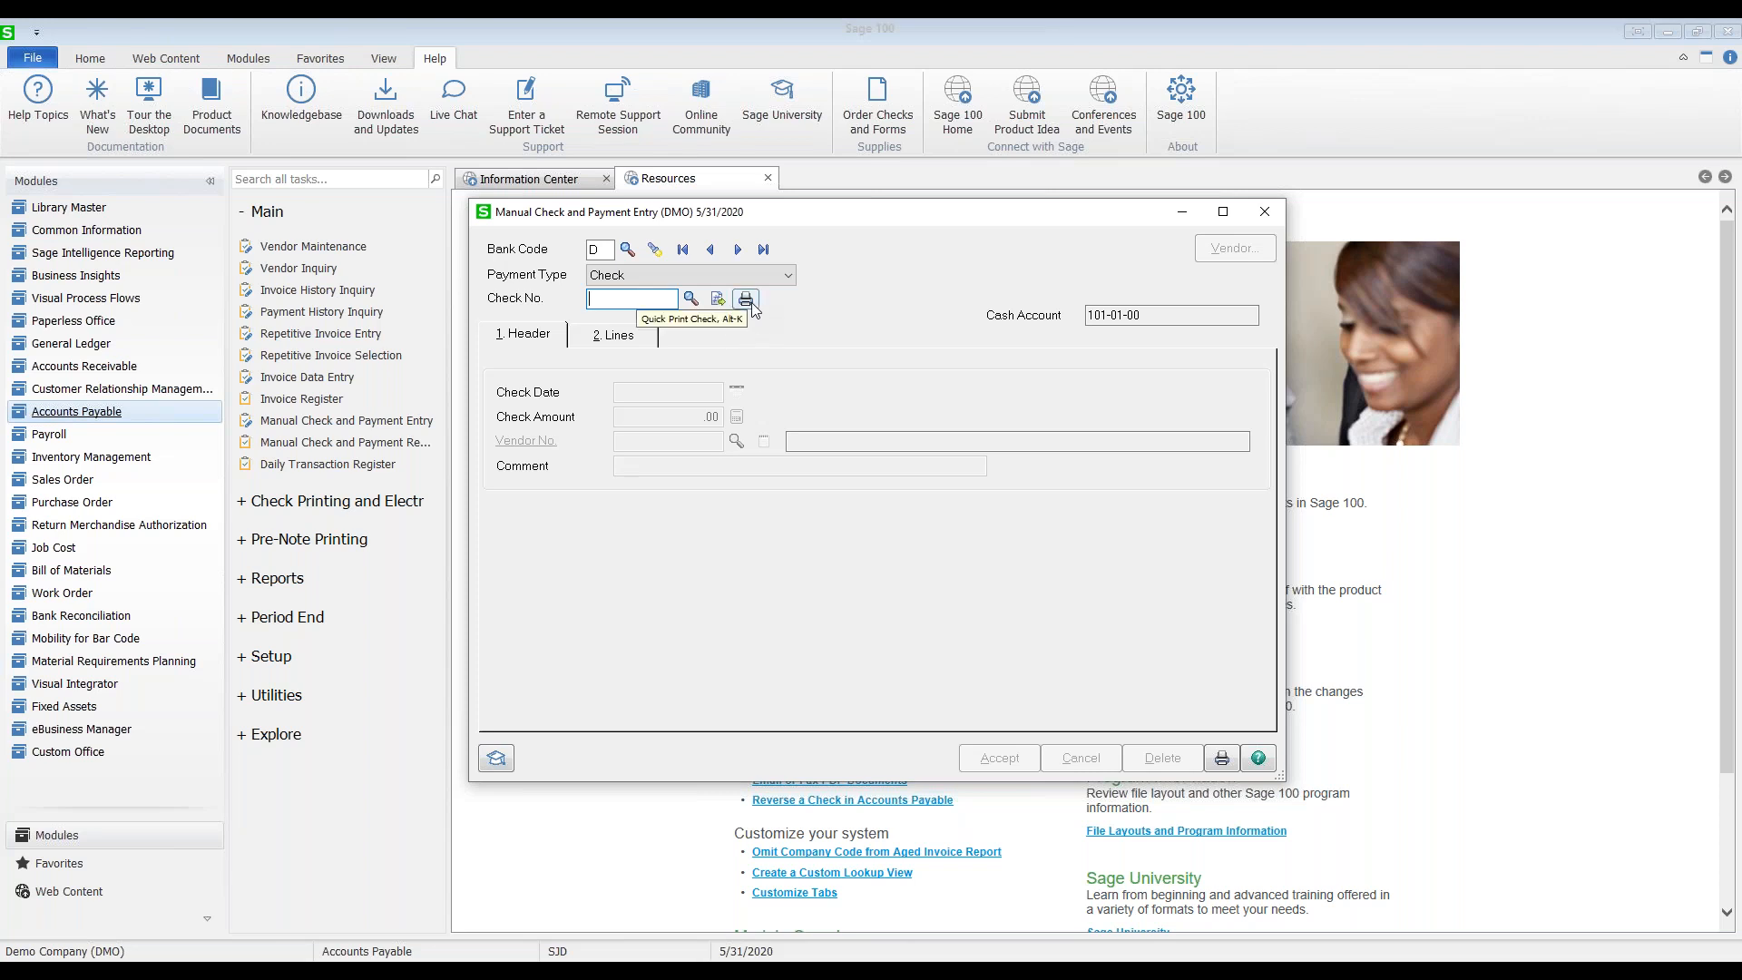
Step: Start a quick-print check for 65.00
left_click(749, 303)
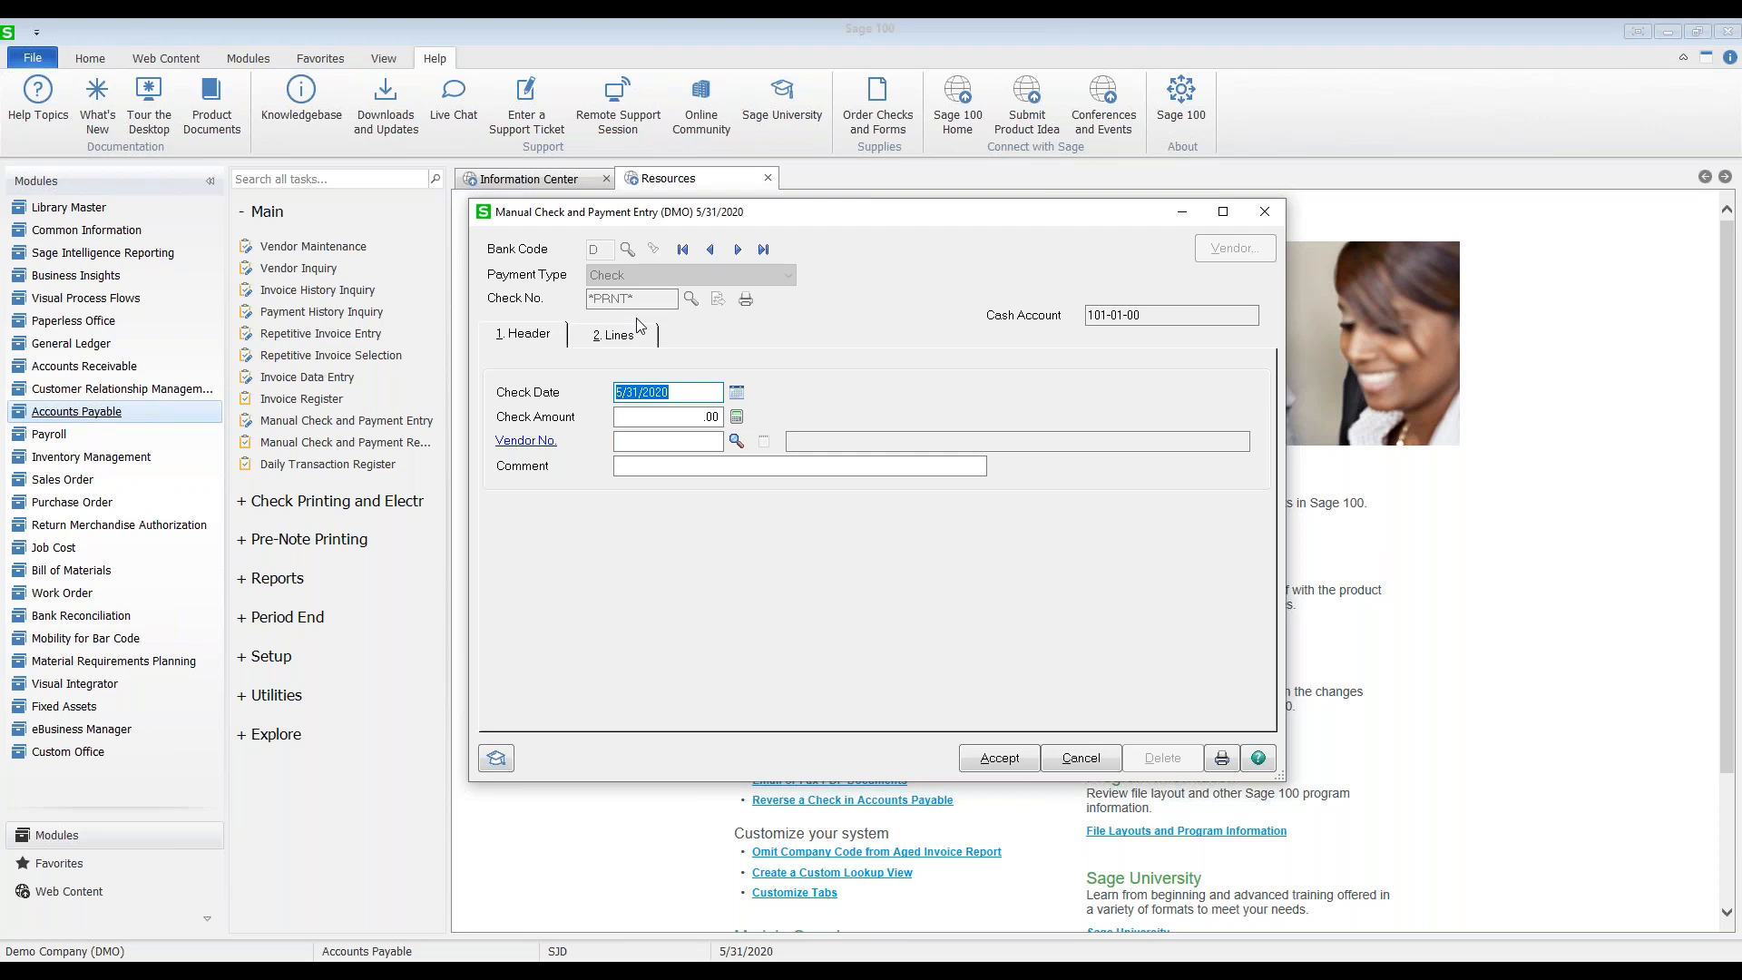
key("Tab")
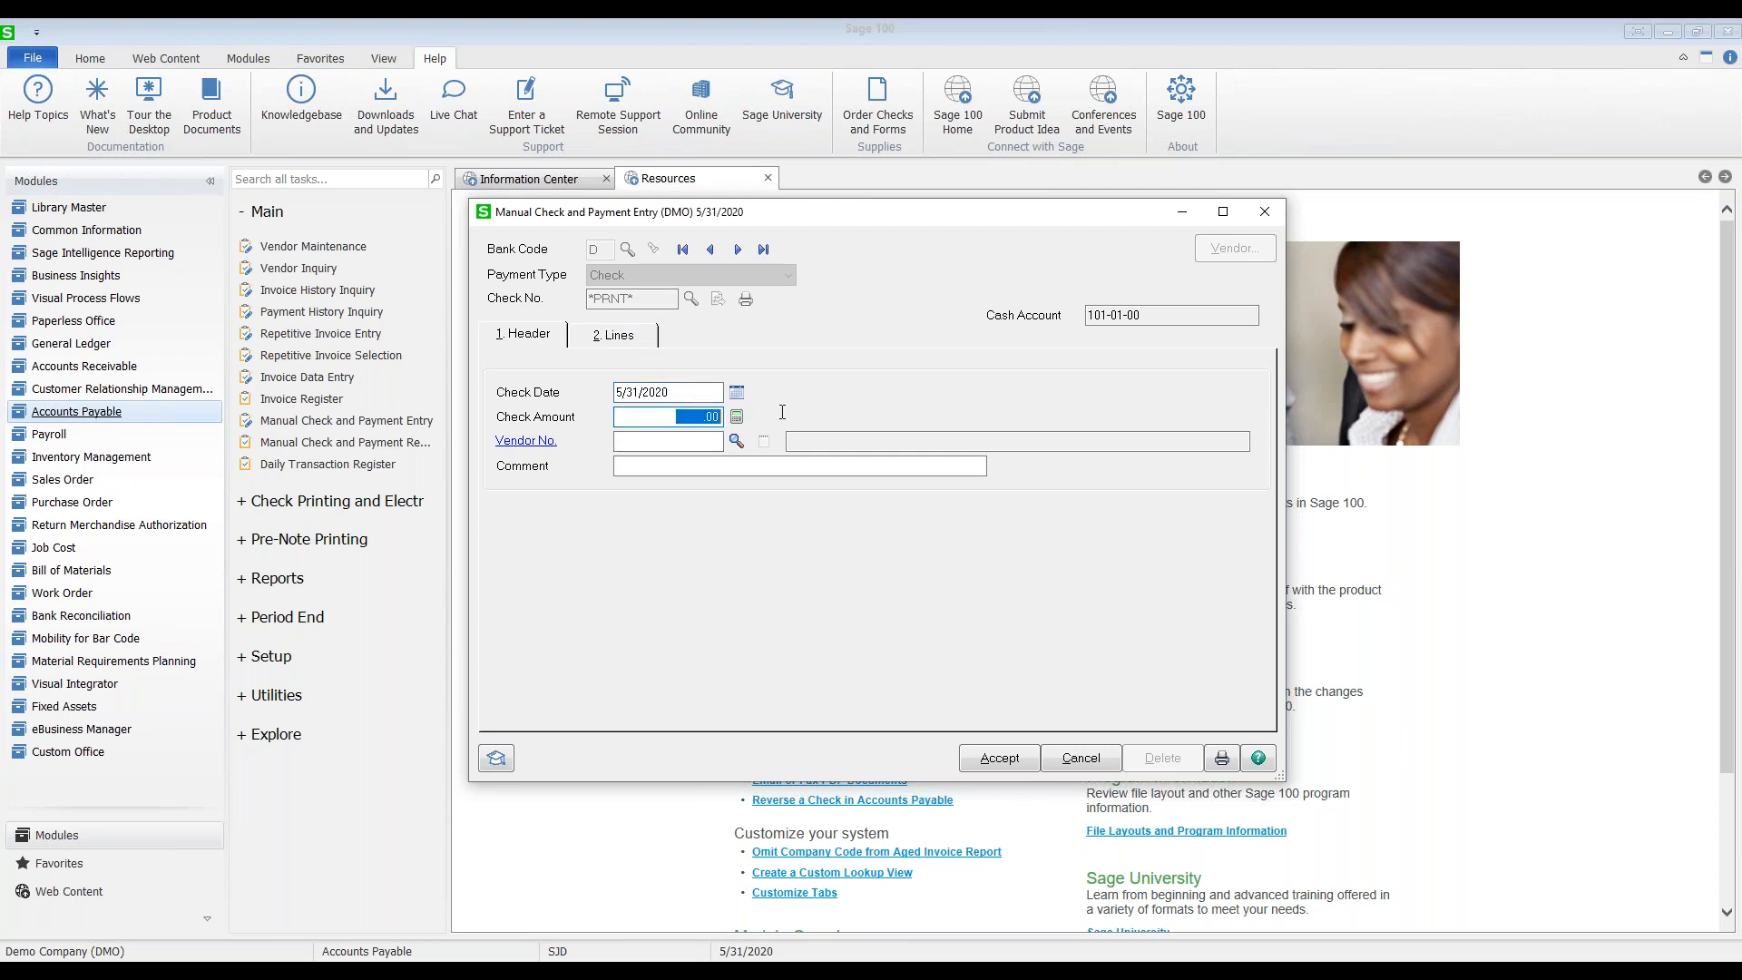
type("65")
Step: Make vendor 01-ANDERS (Anders Auto Repair) the payee and bring up the invoice lines
left_click(677, 441)
left_click(735, 441)
left_click(575, 340)
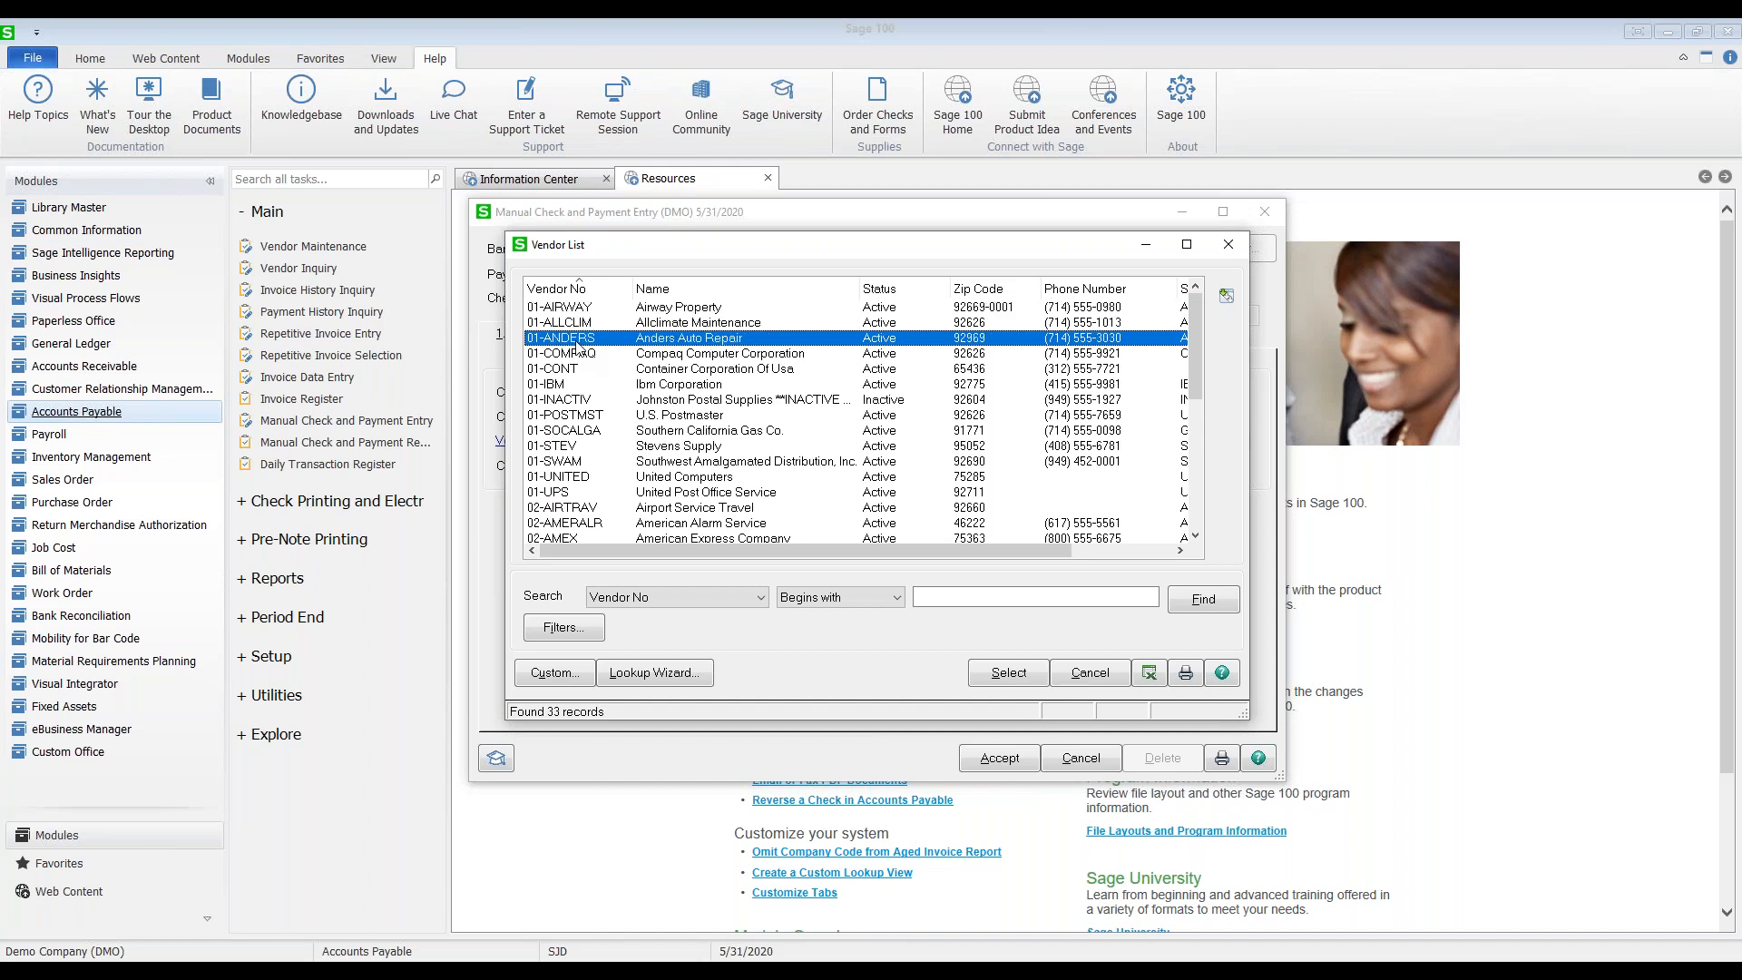
double_click(575, 343)
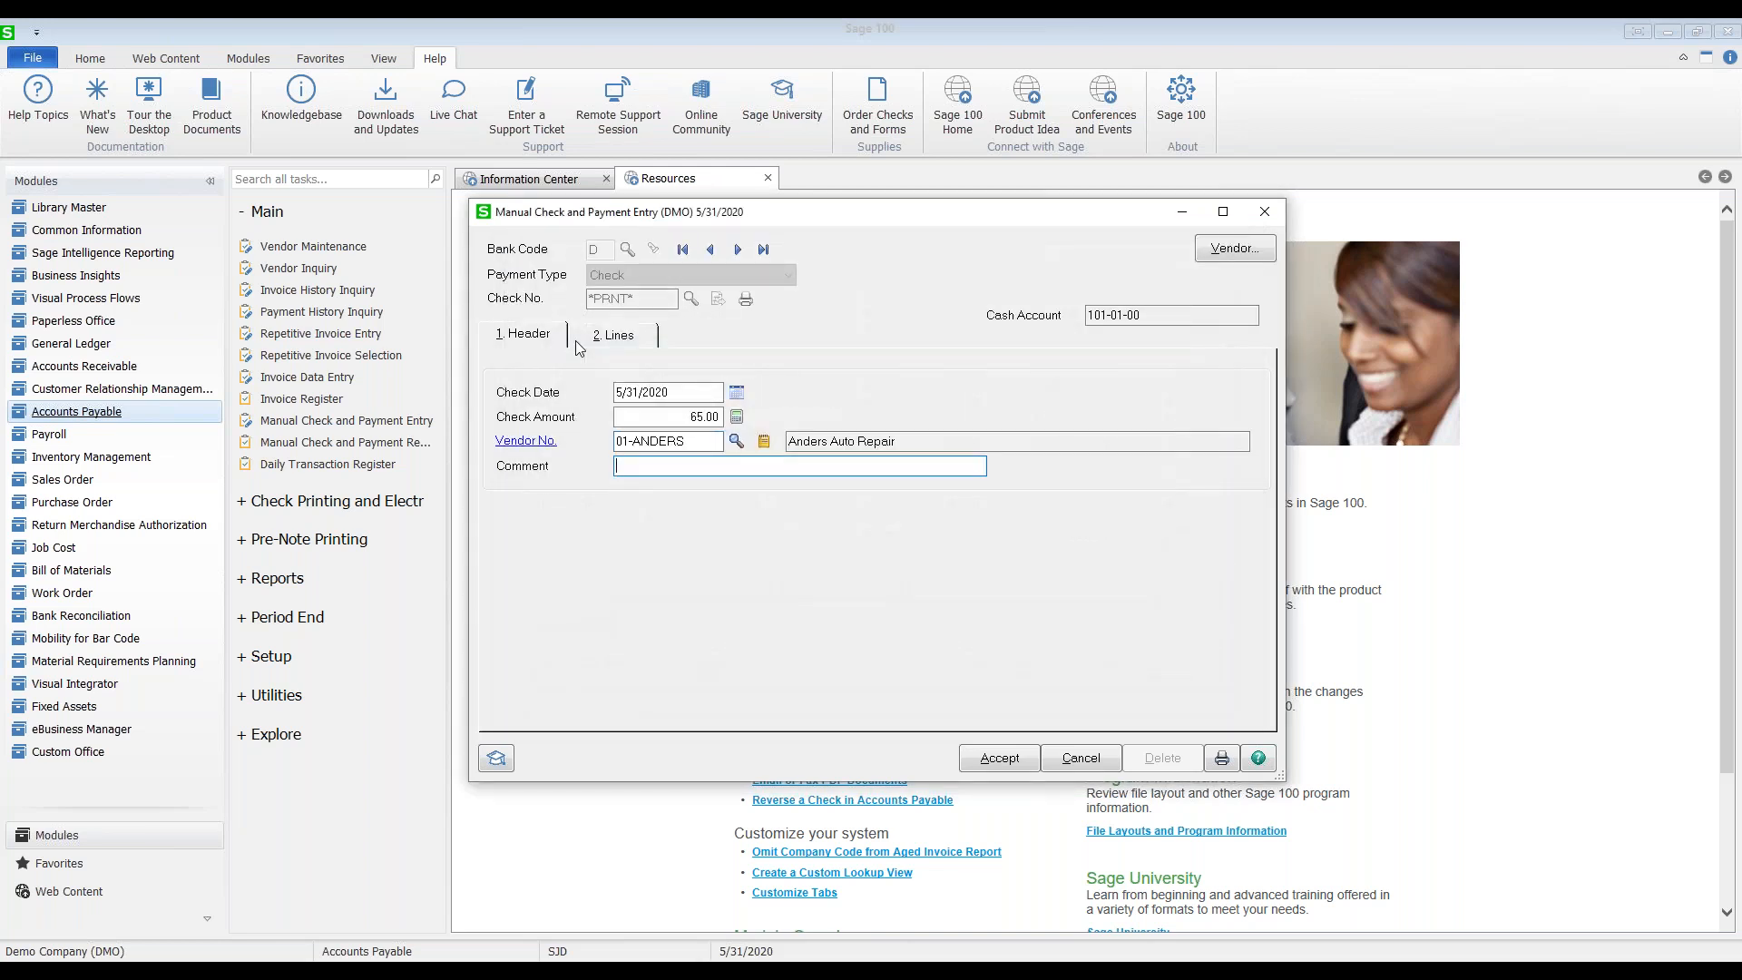
left_click(627, 338)
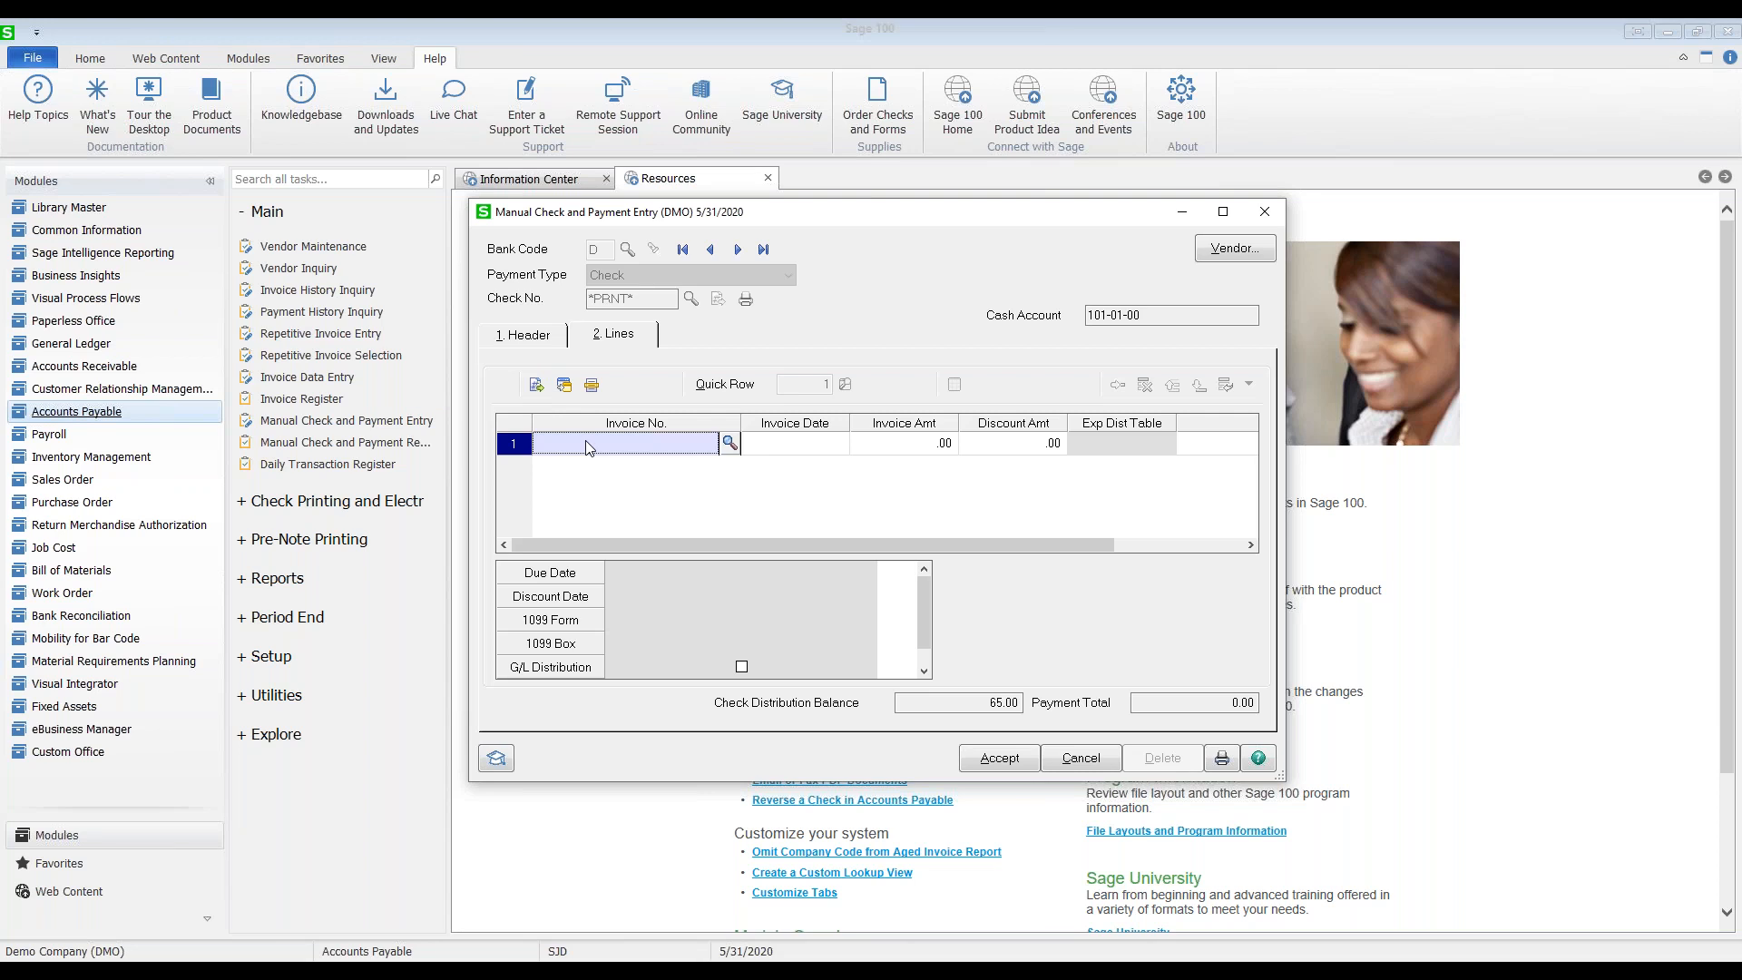
Step: Apply the 65.00 check to new invoice 58467 distributed to 560-00-03, and accept it
type("58467")
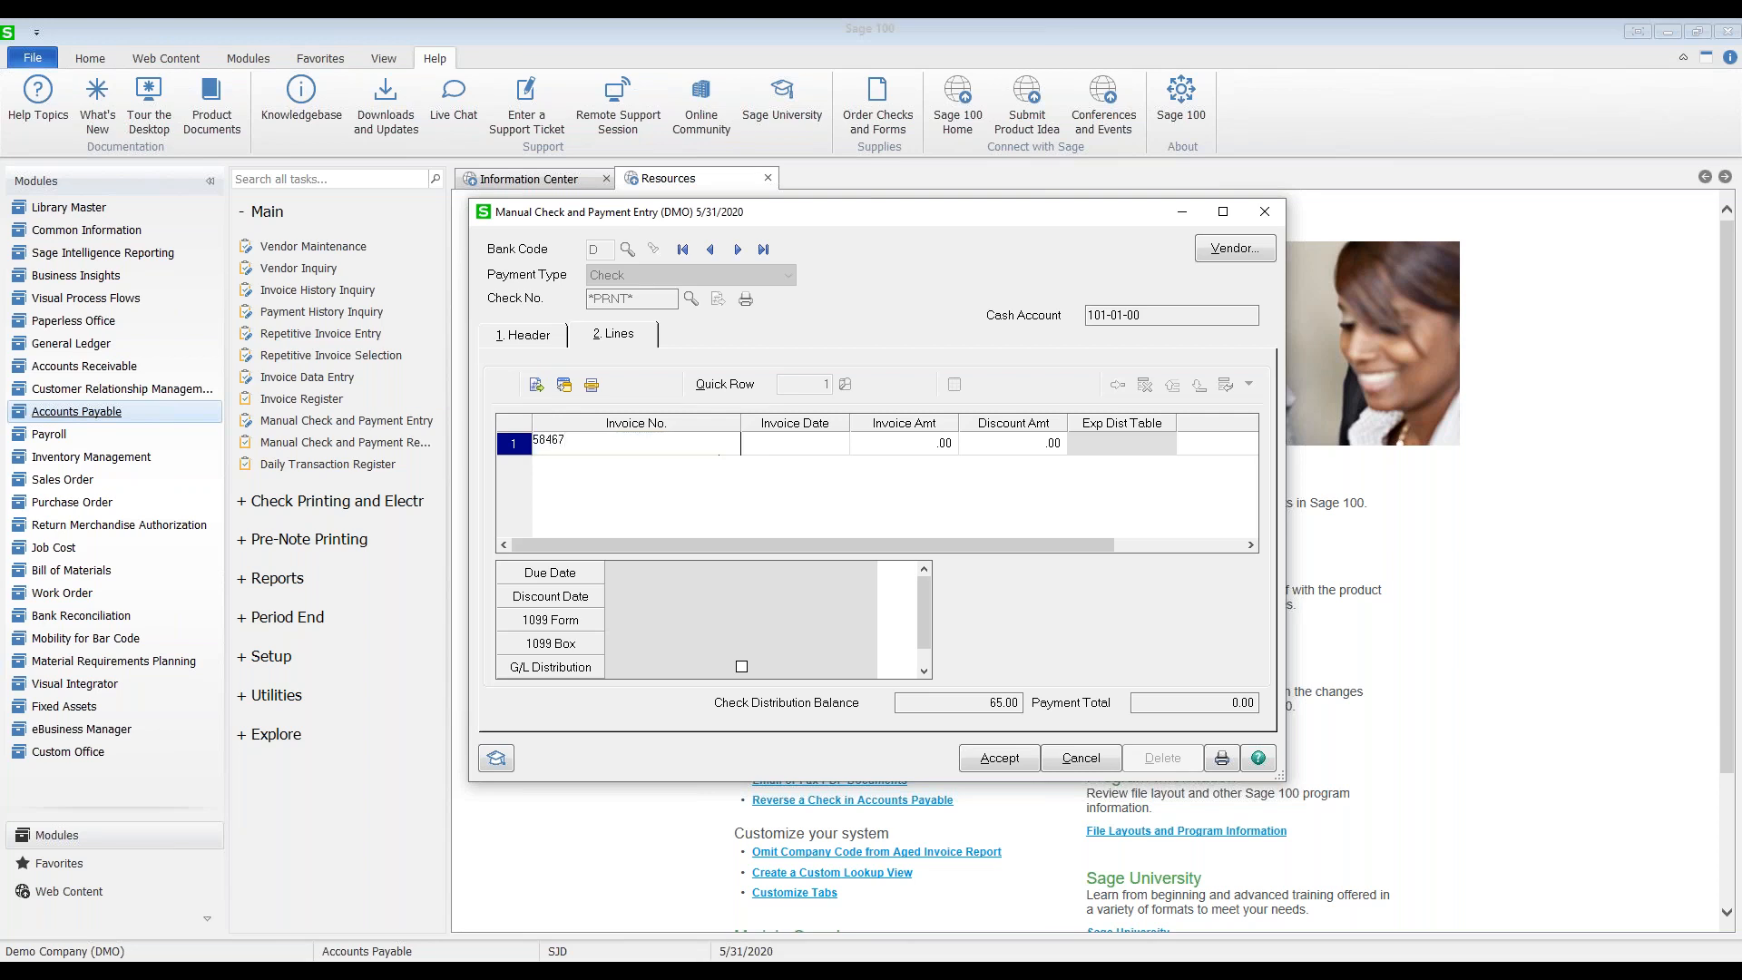
key("Tab")
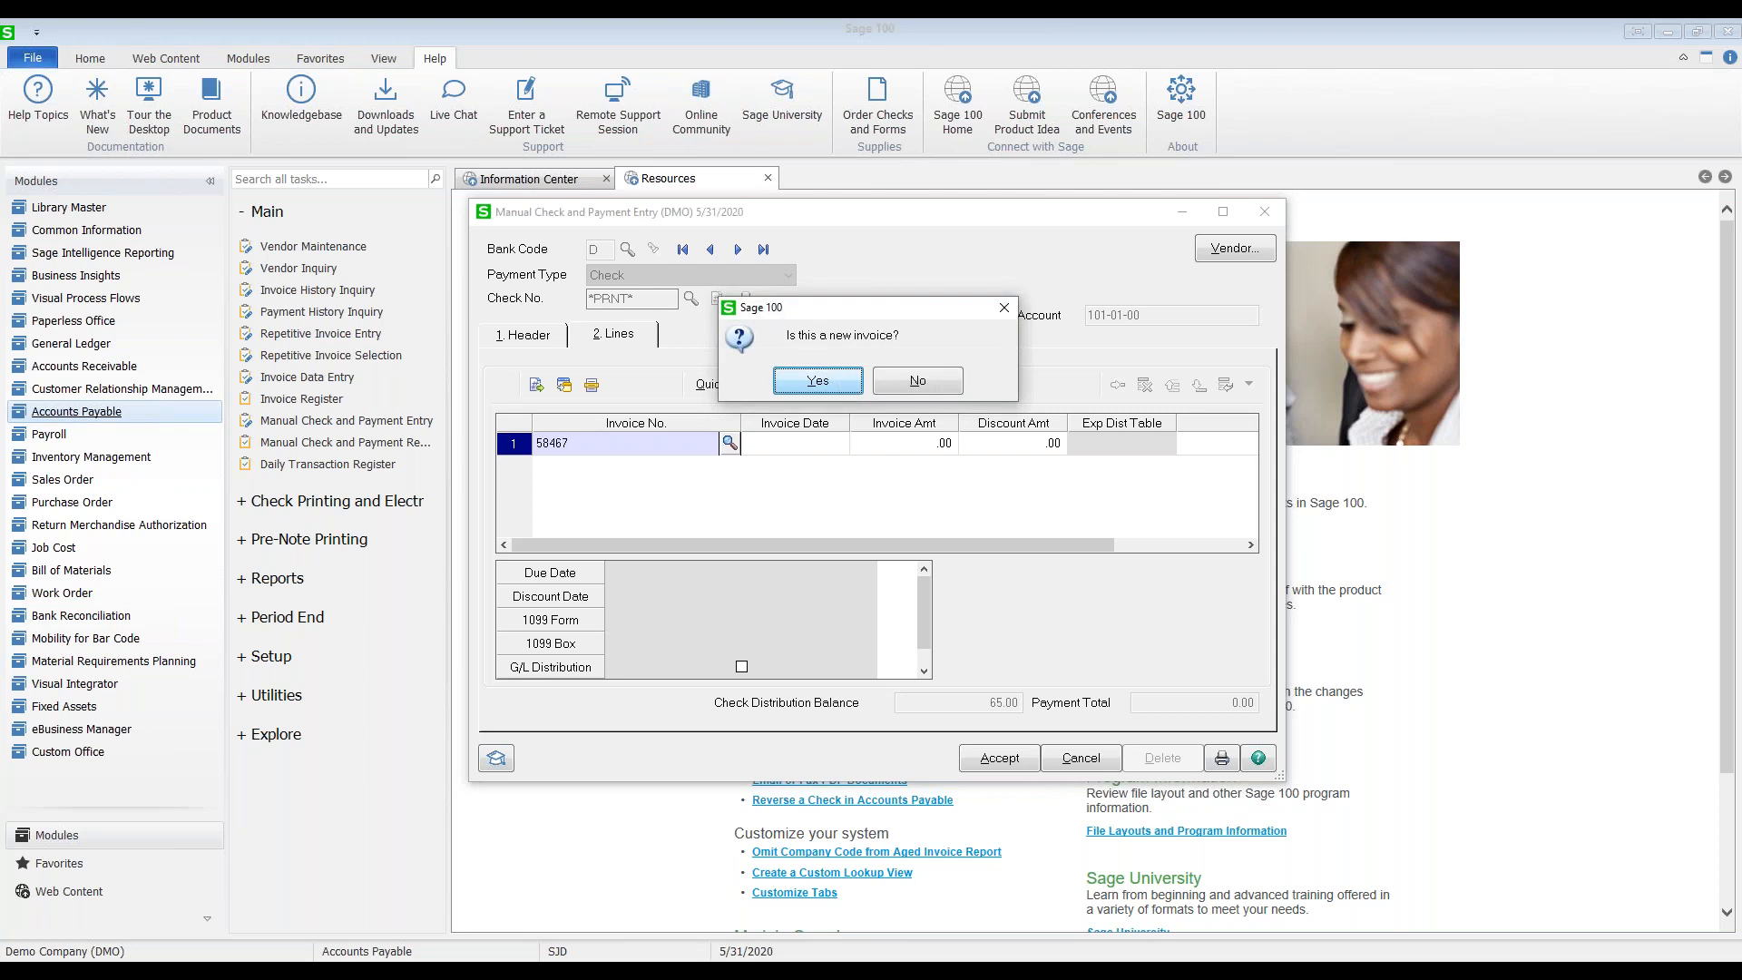
left_click(796, 388)
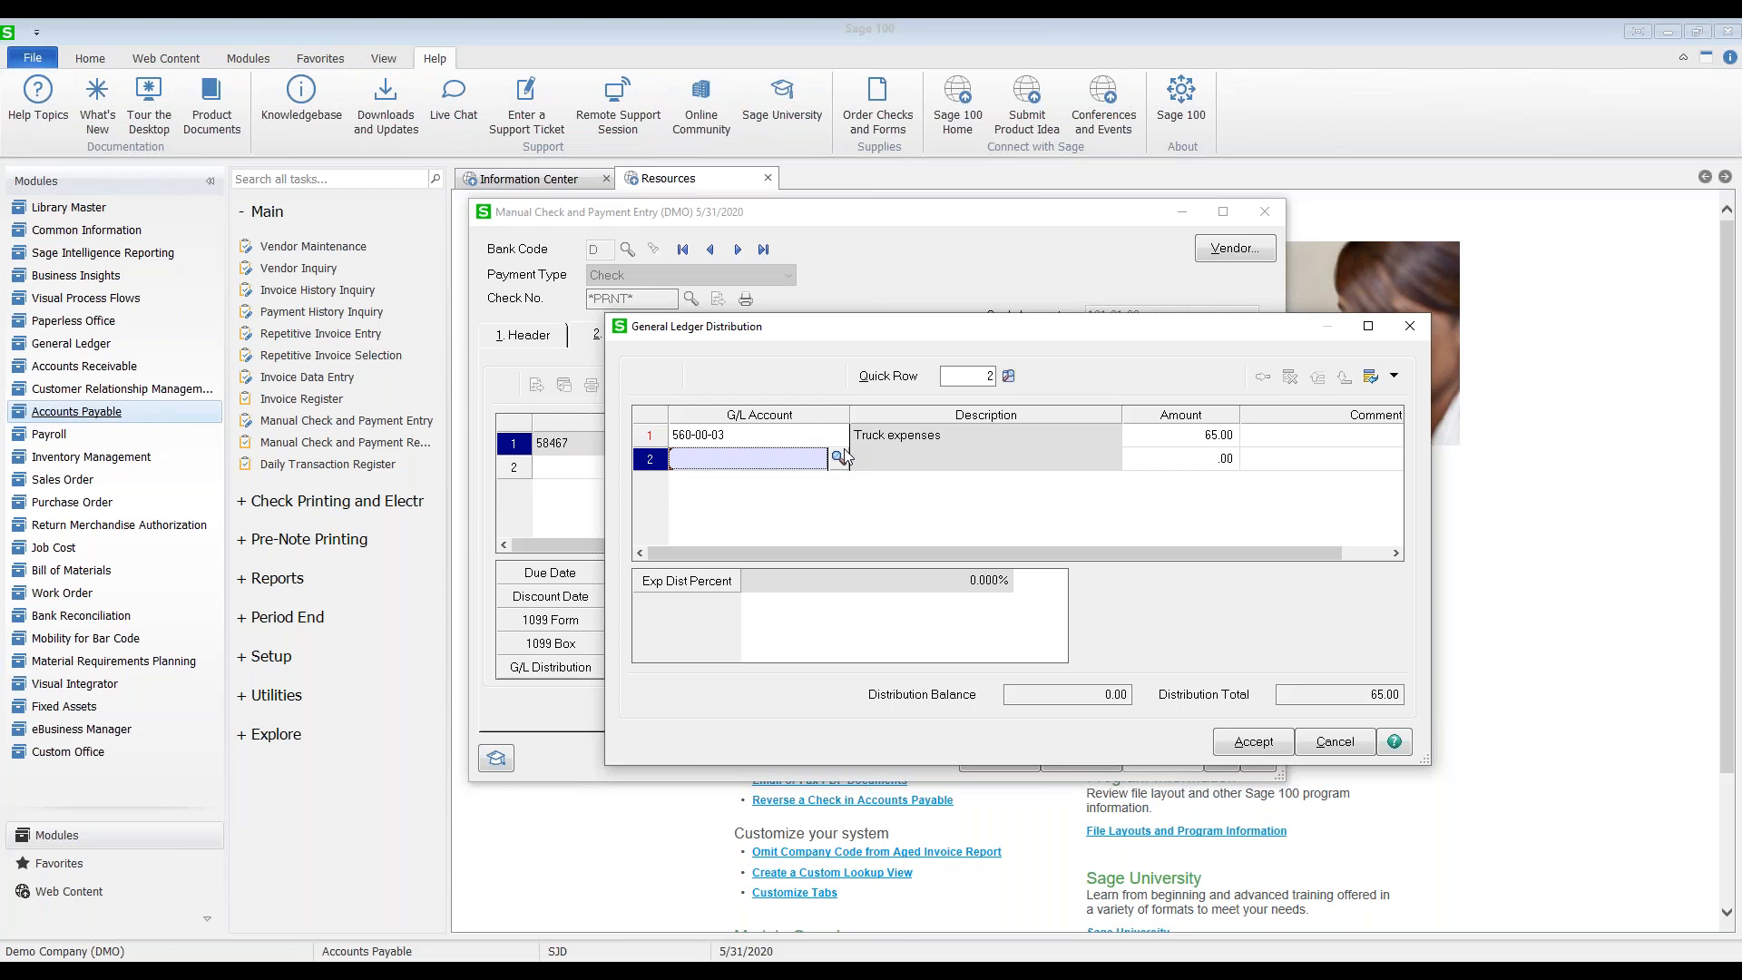
left_click(1241, 742)
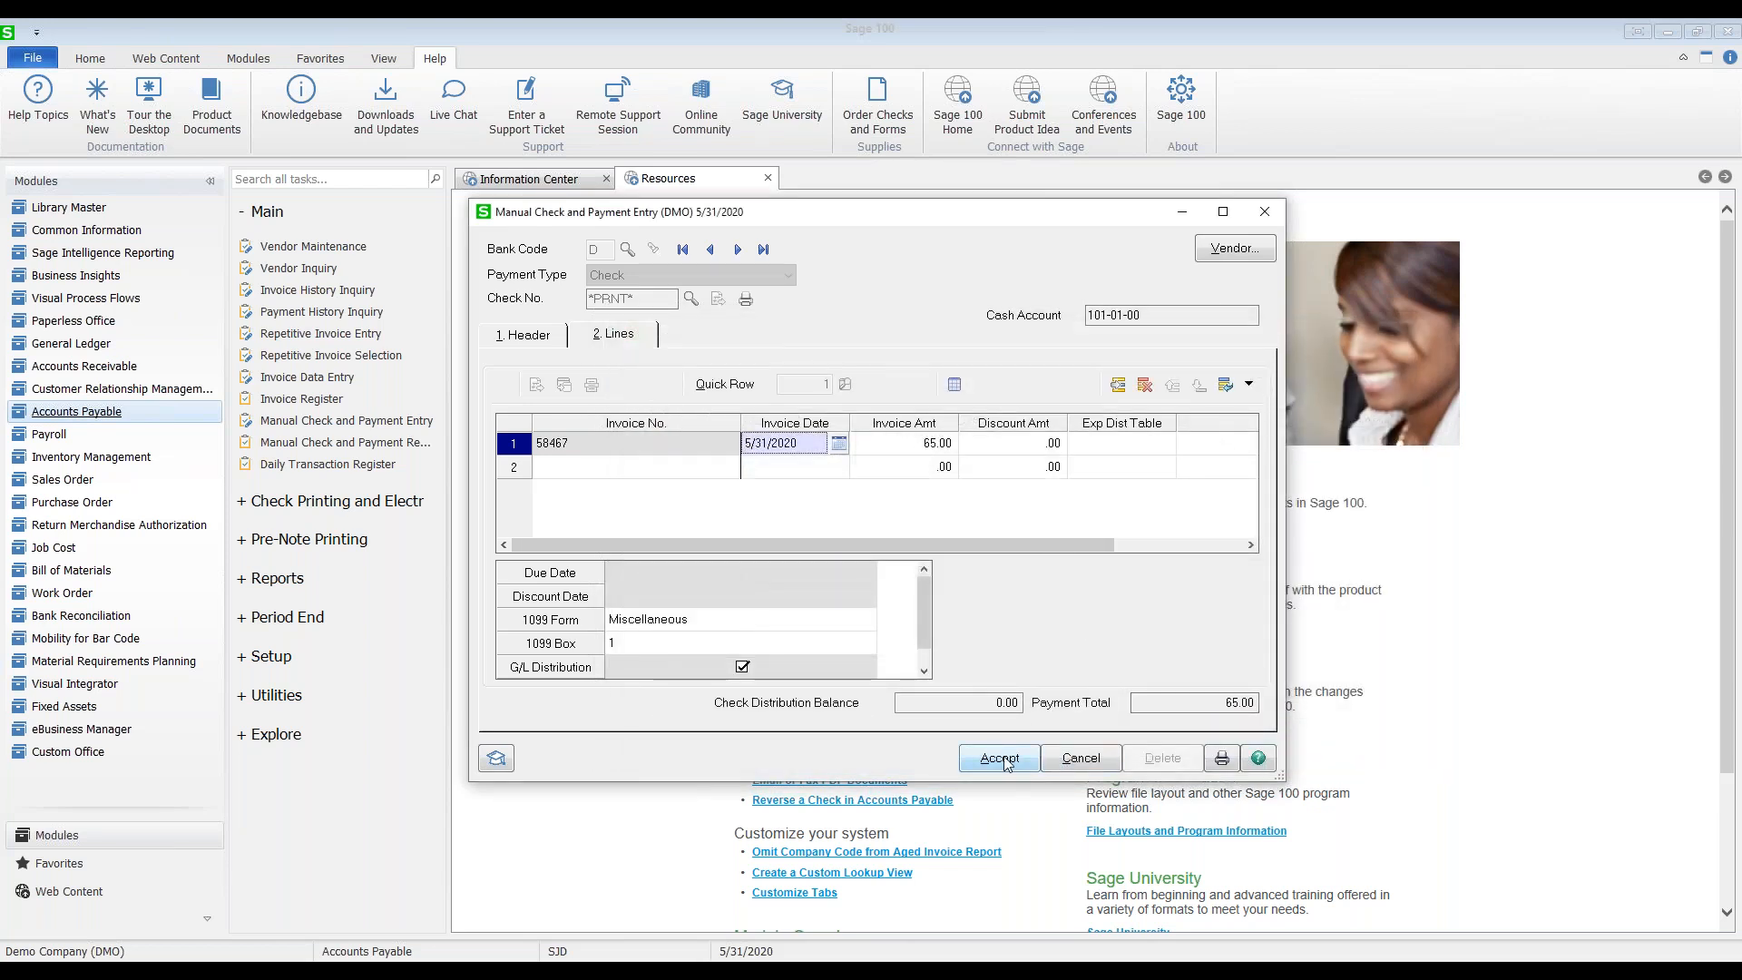
left_click(1001, 759)
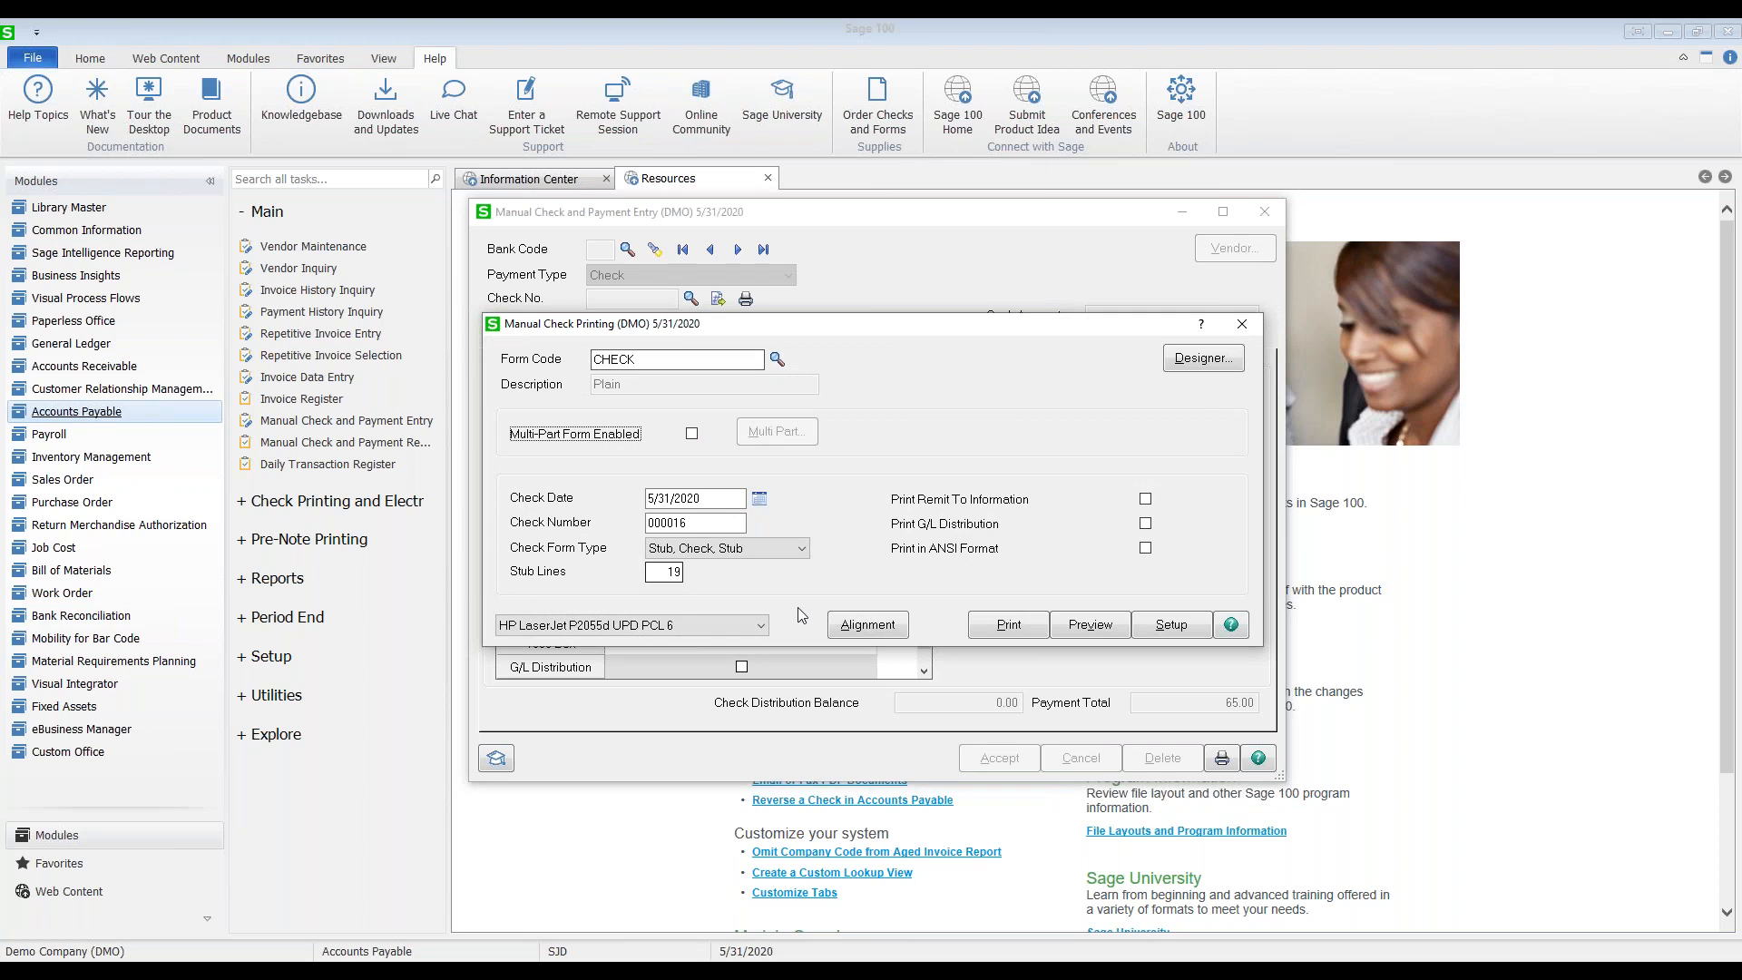
Step: Print check 000016 and confirm it as the last check printed
left_click(1007, 626)
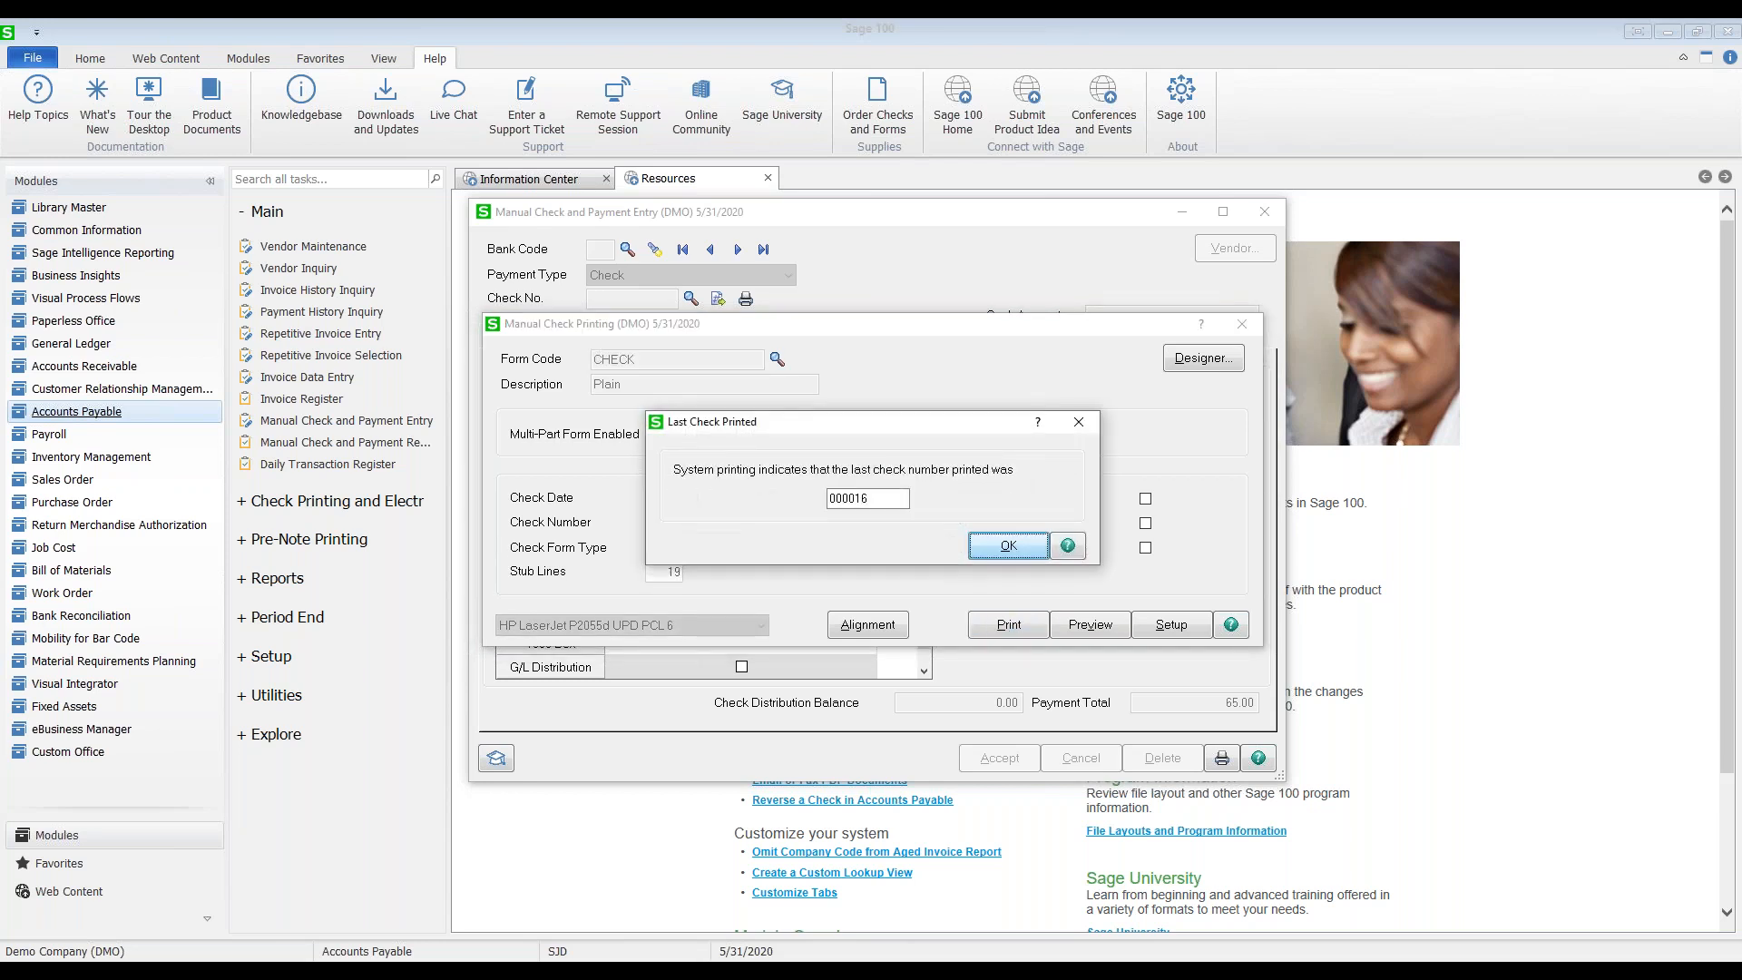
left_click(996, 548)
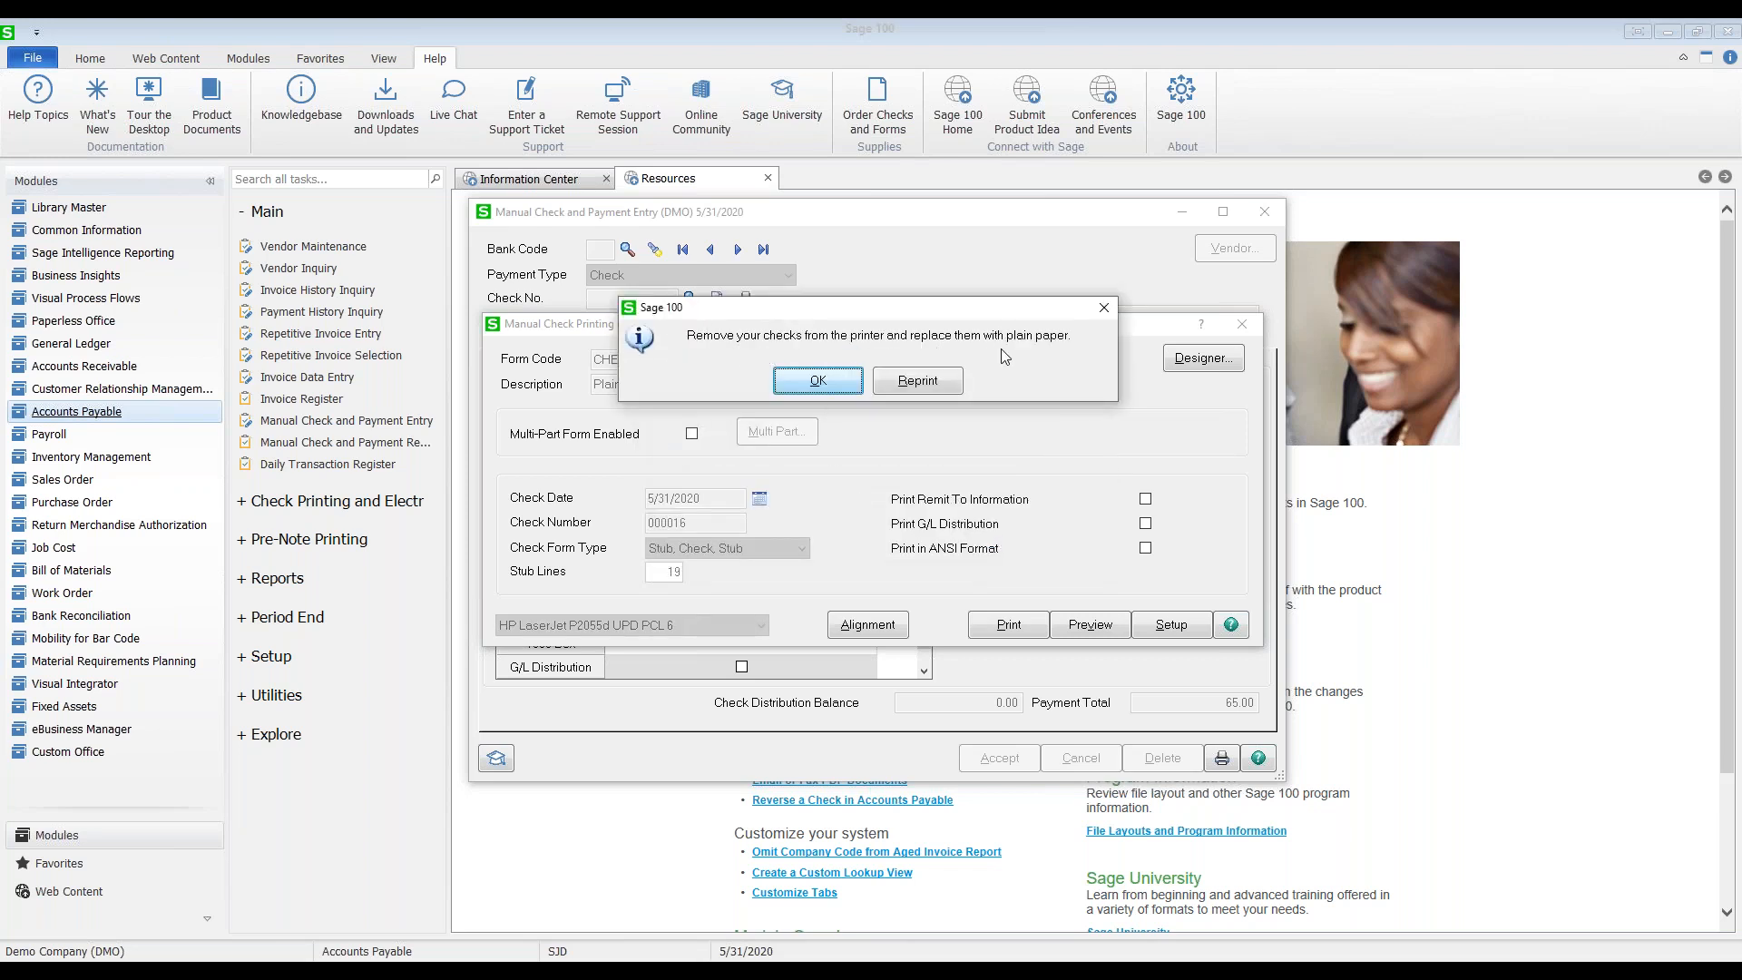
left_click(818, 381)
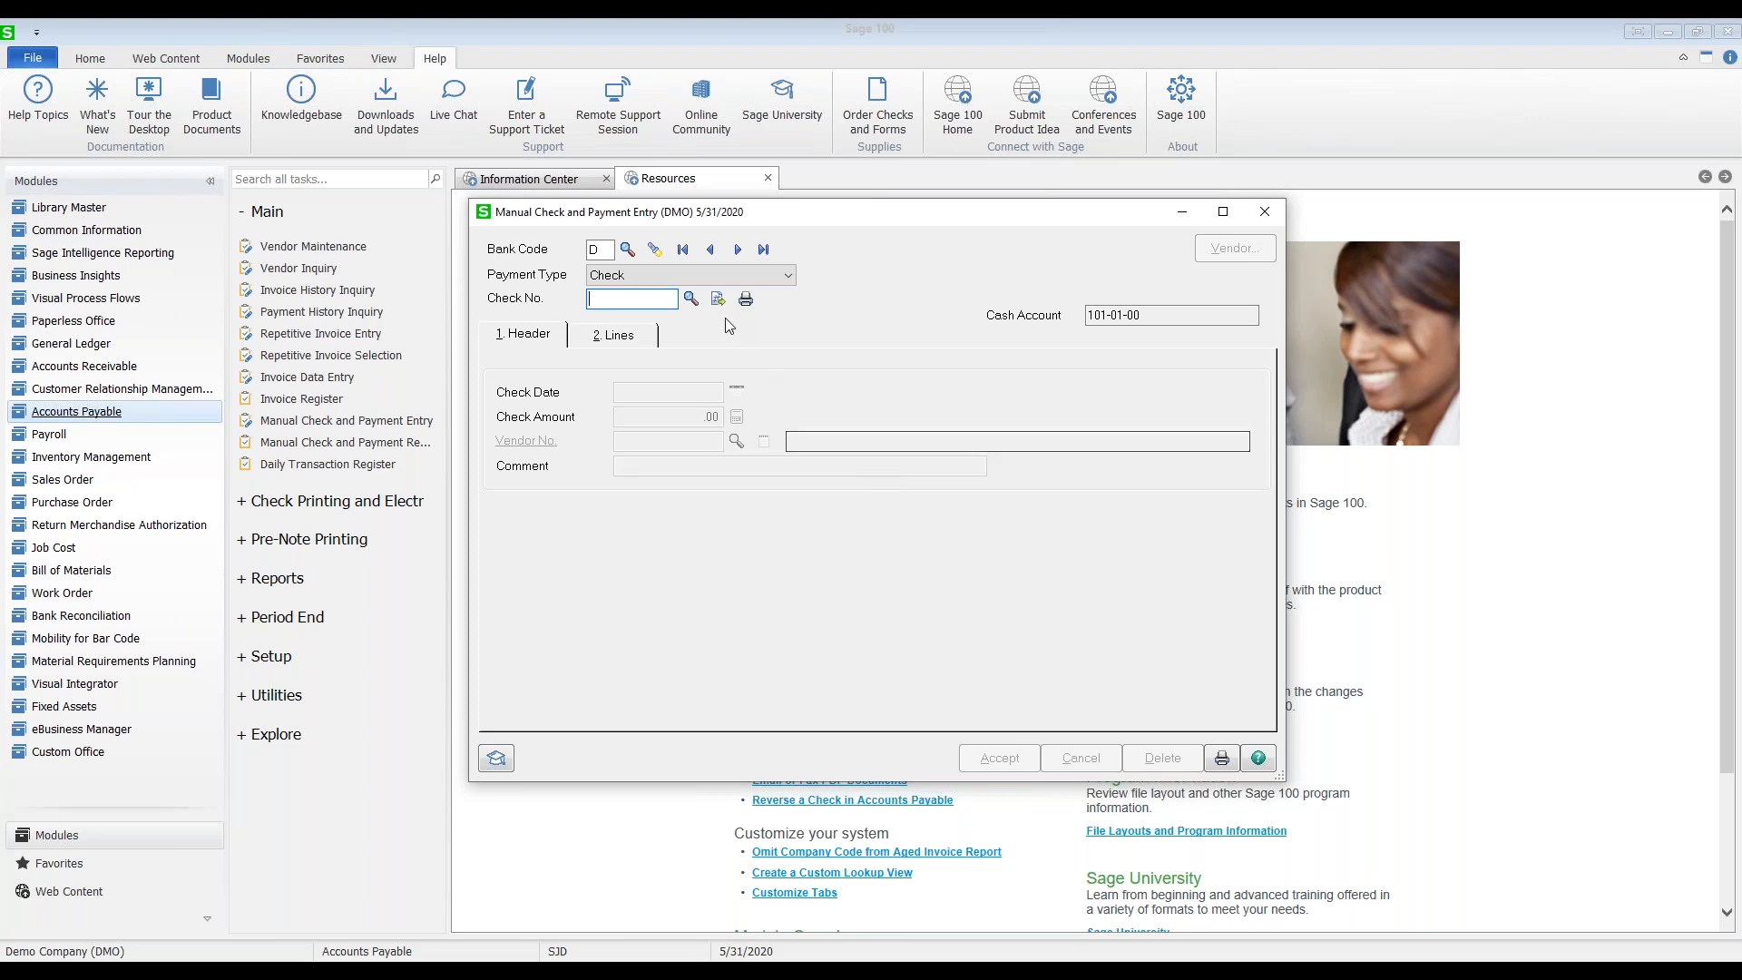
Step: Reload Anders Auto Repair check 000016 for reprinting, declining reuse of the same number
left_click(692, 299)
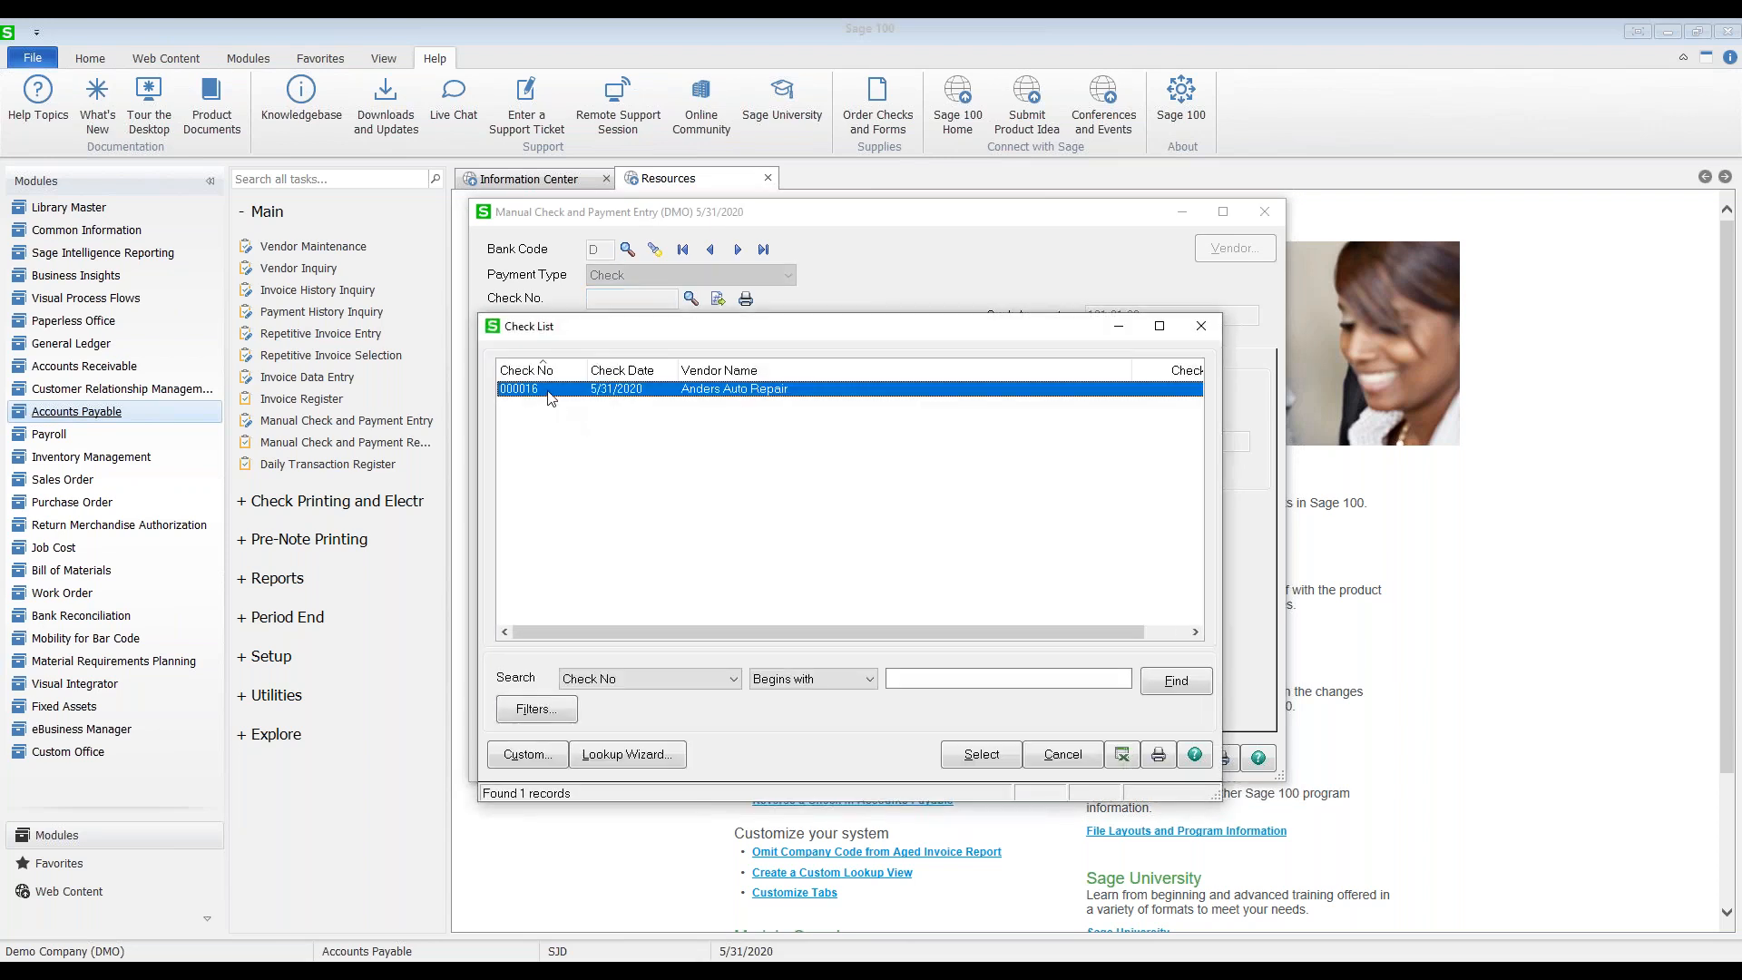
double_click(551, 397)
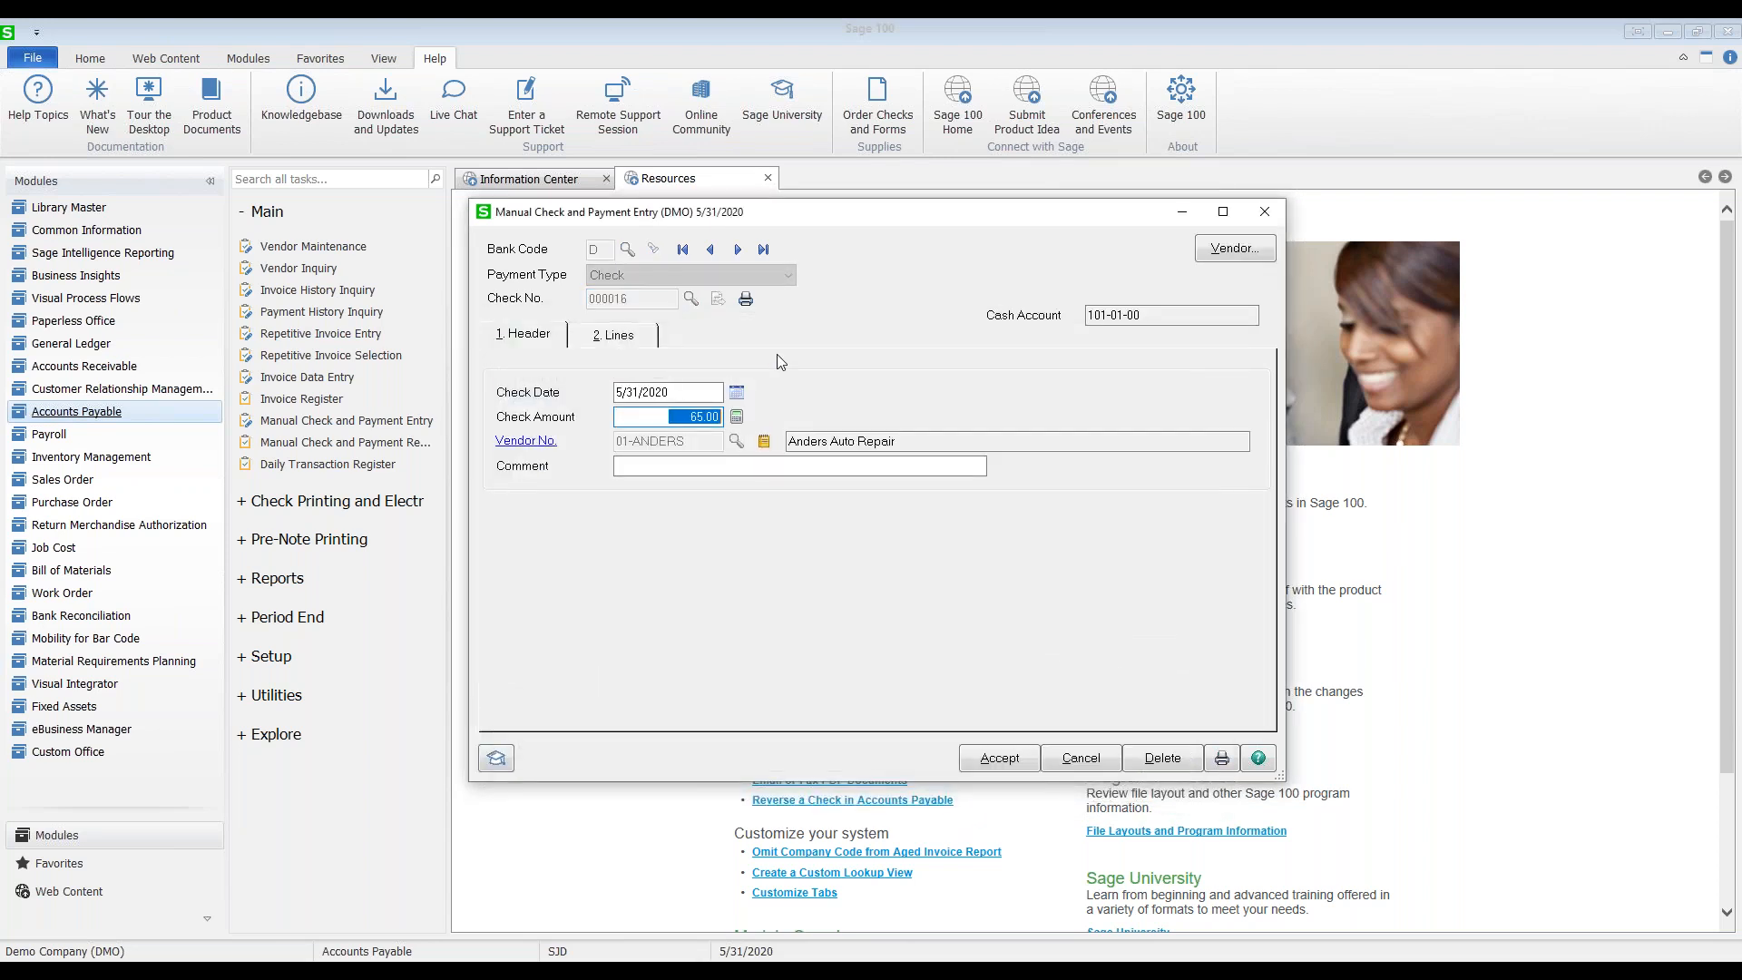
left_click(746, 301)
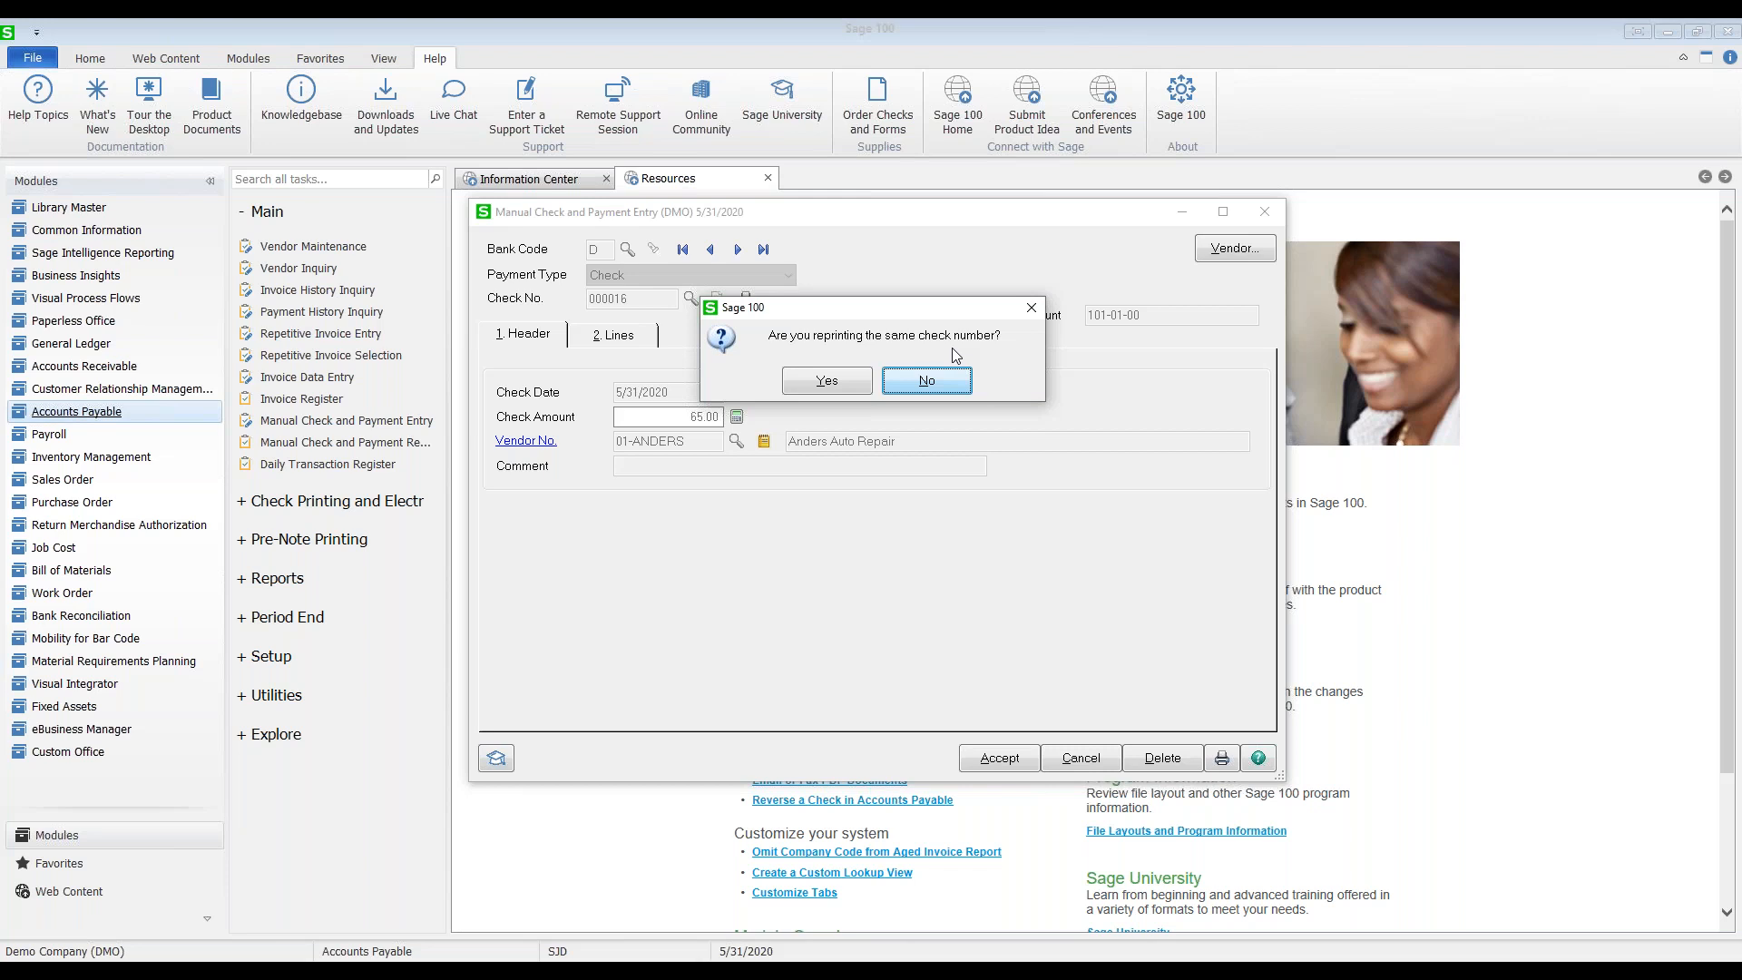
left_click(940, 390)
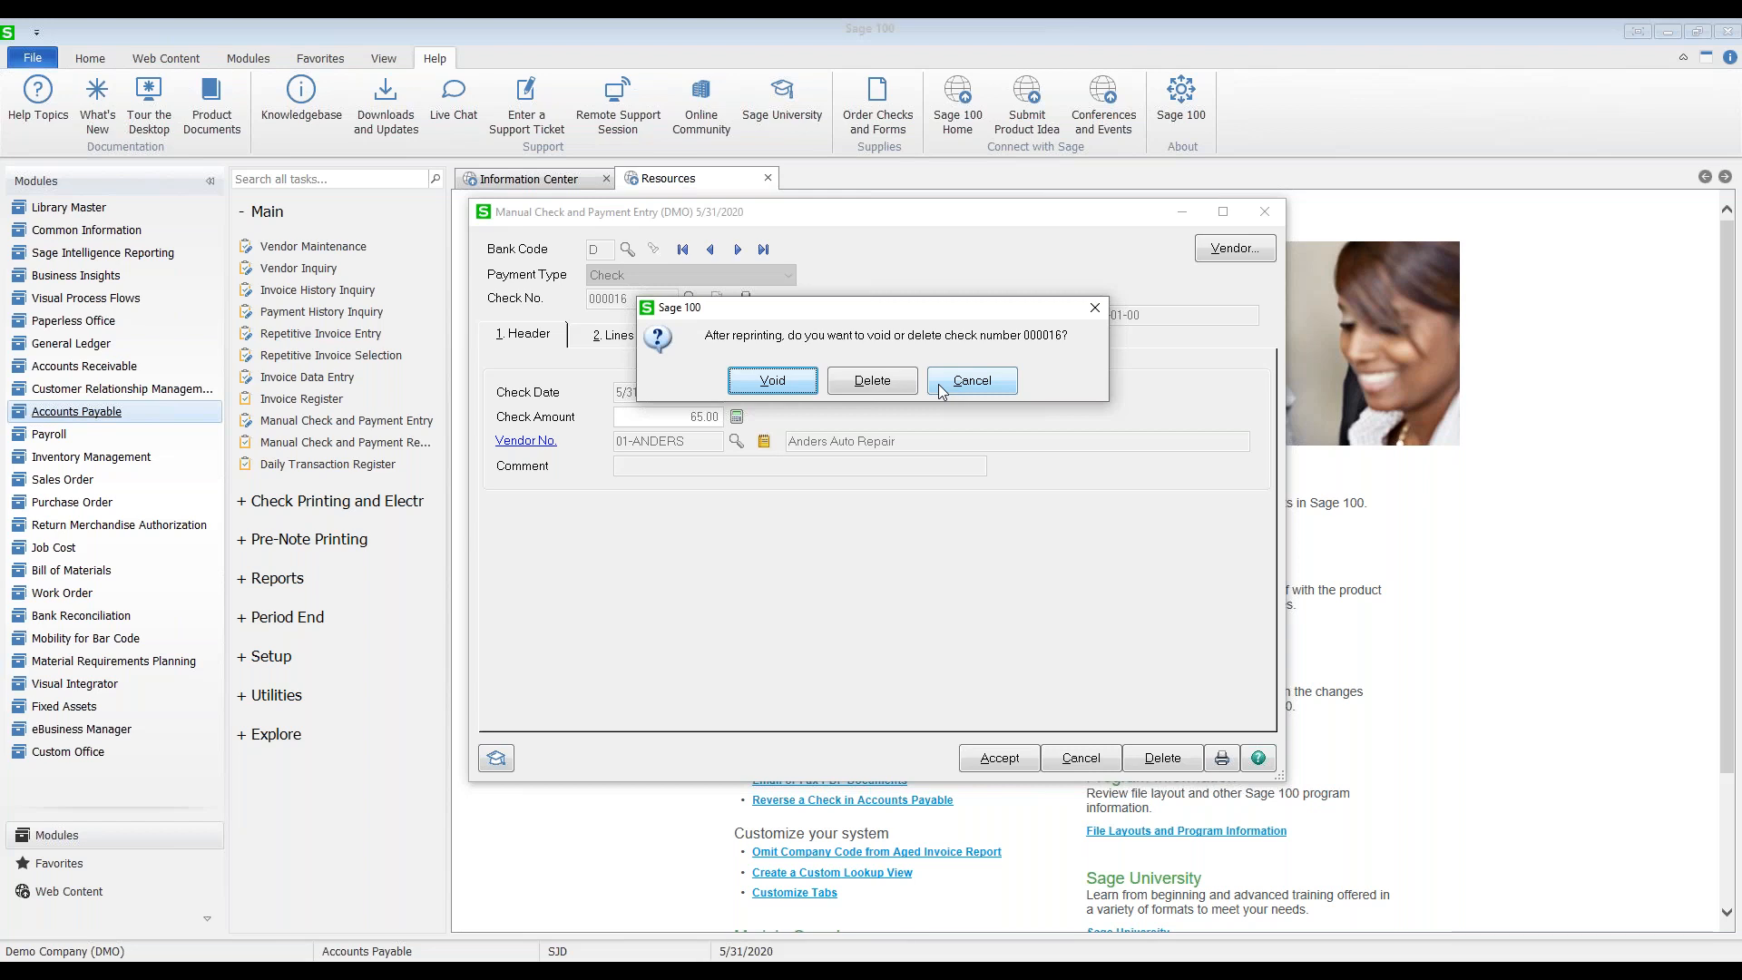
Step: Void check 000016 and print the replacement as check 000017
left_click(774, 381)
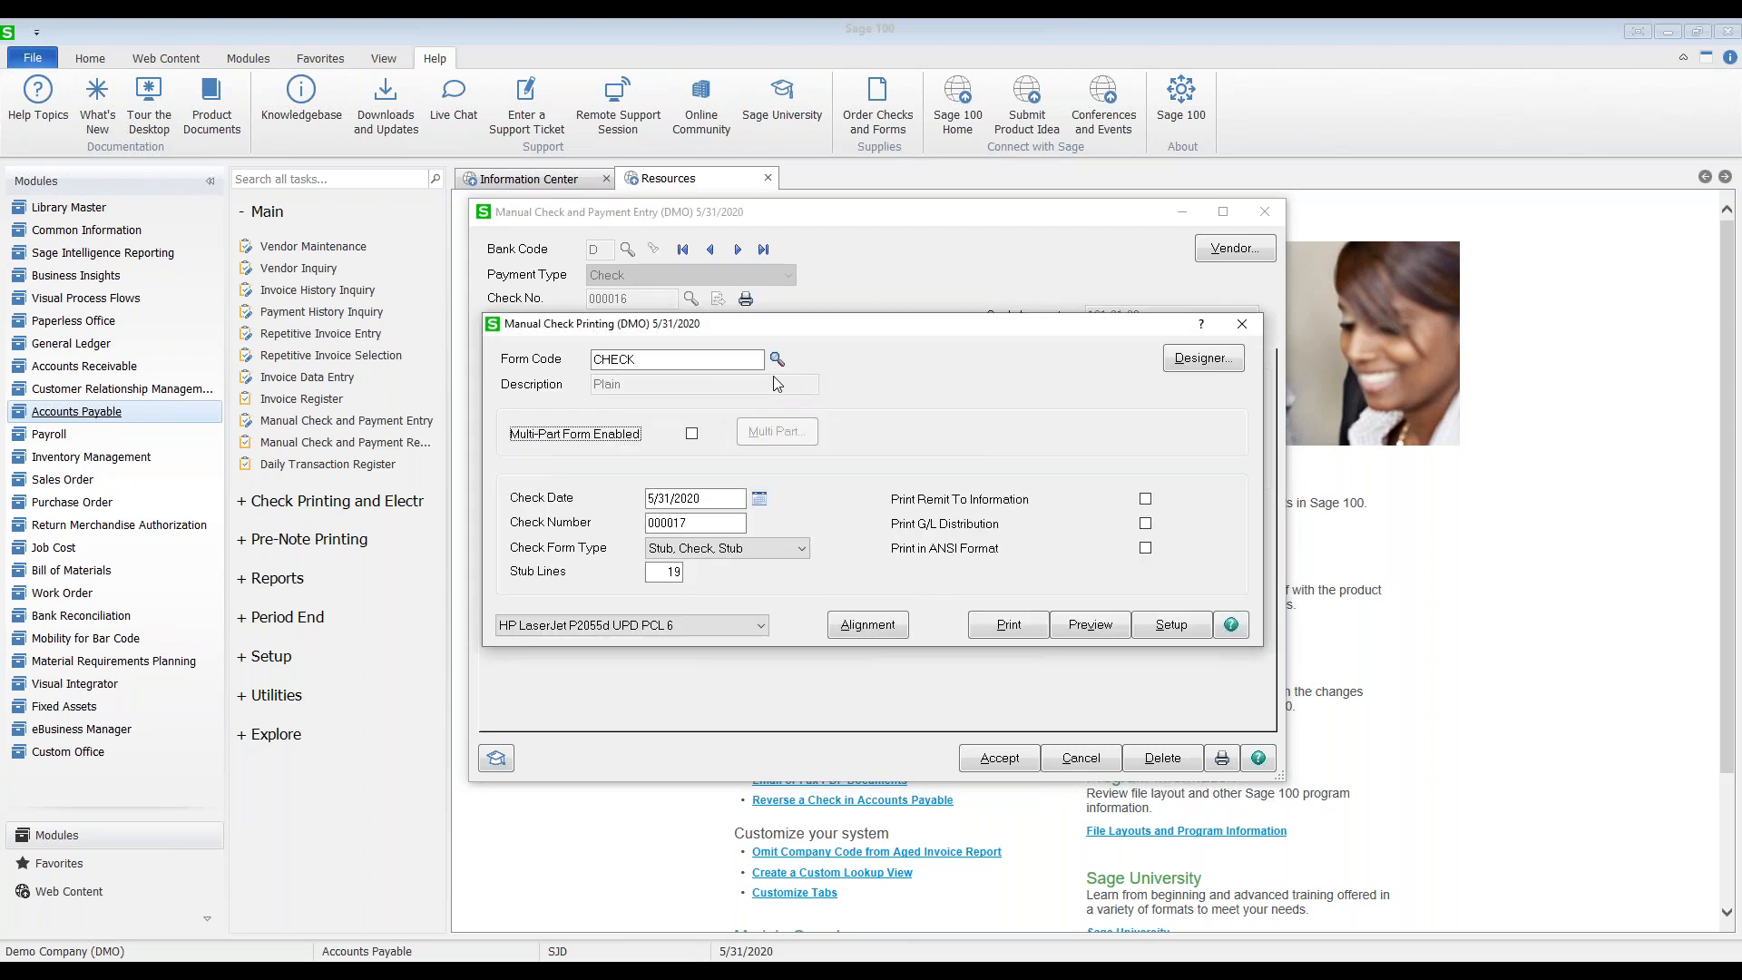
left_click(692, 528)
left_click(1005, 628)
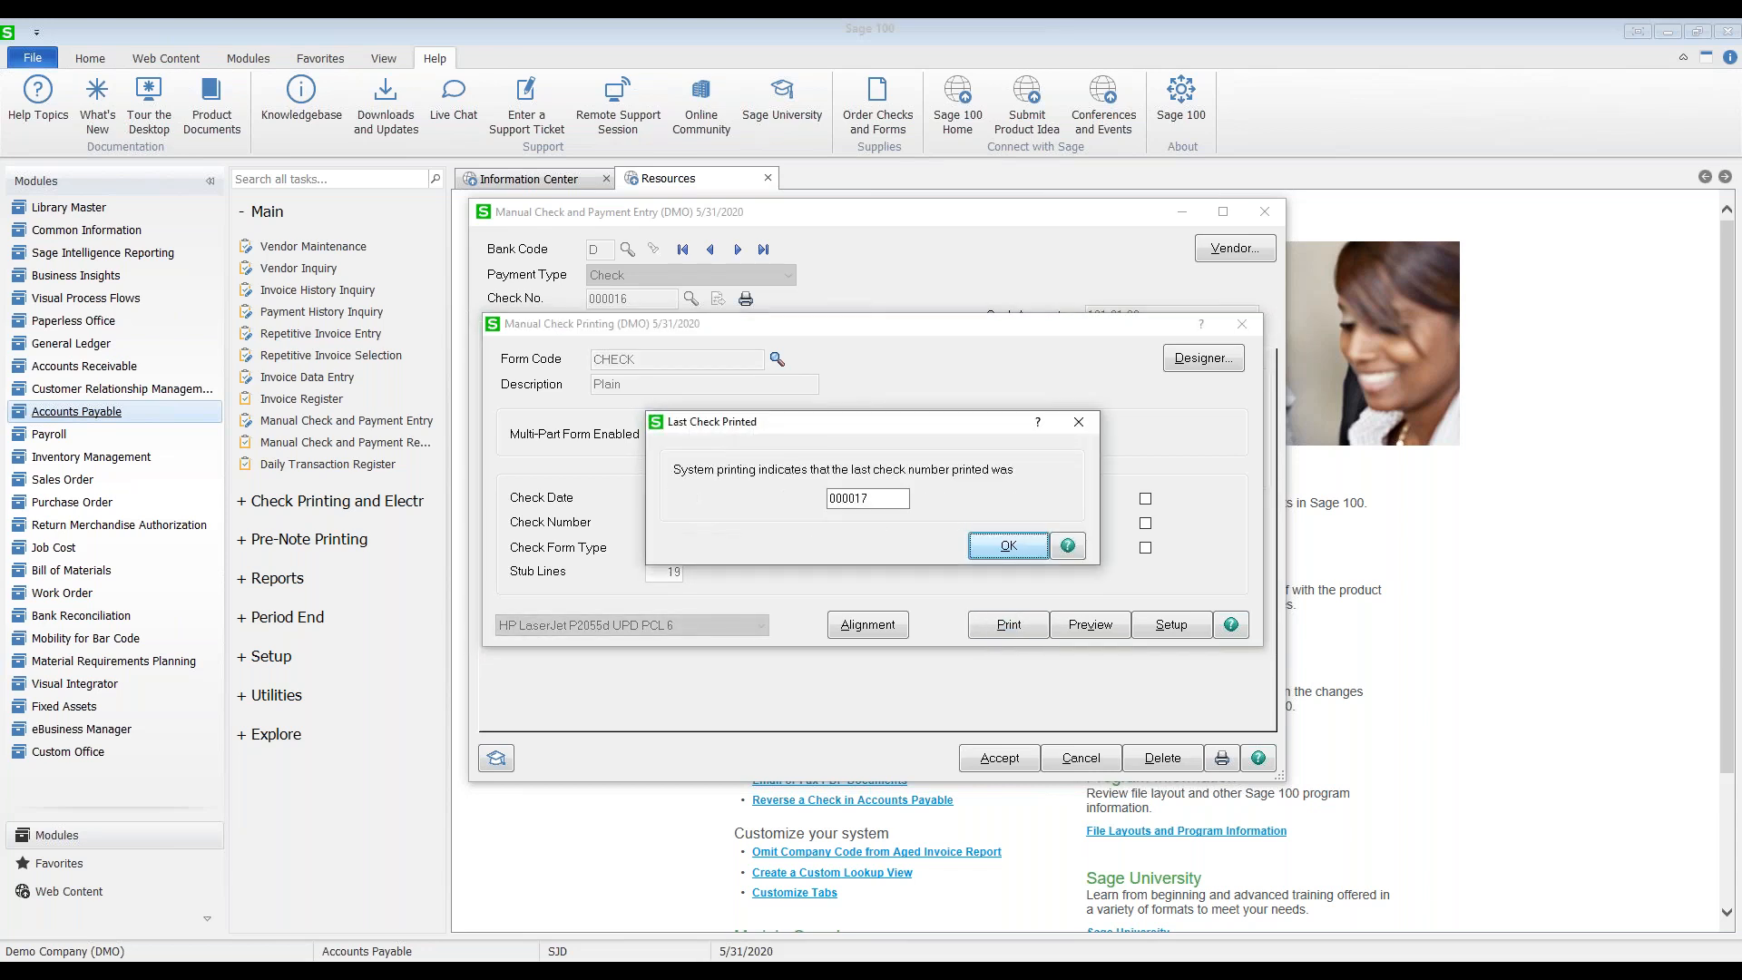
left_click(1000, 542)
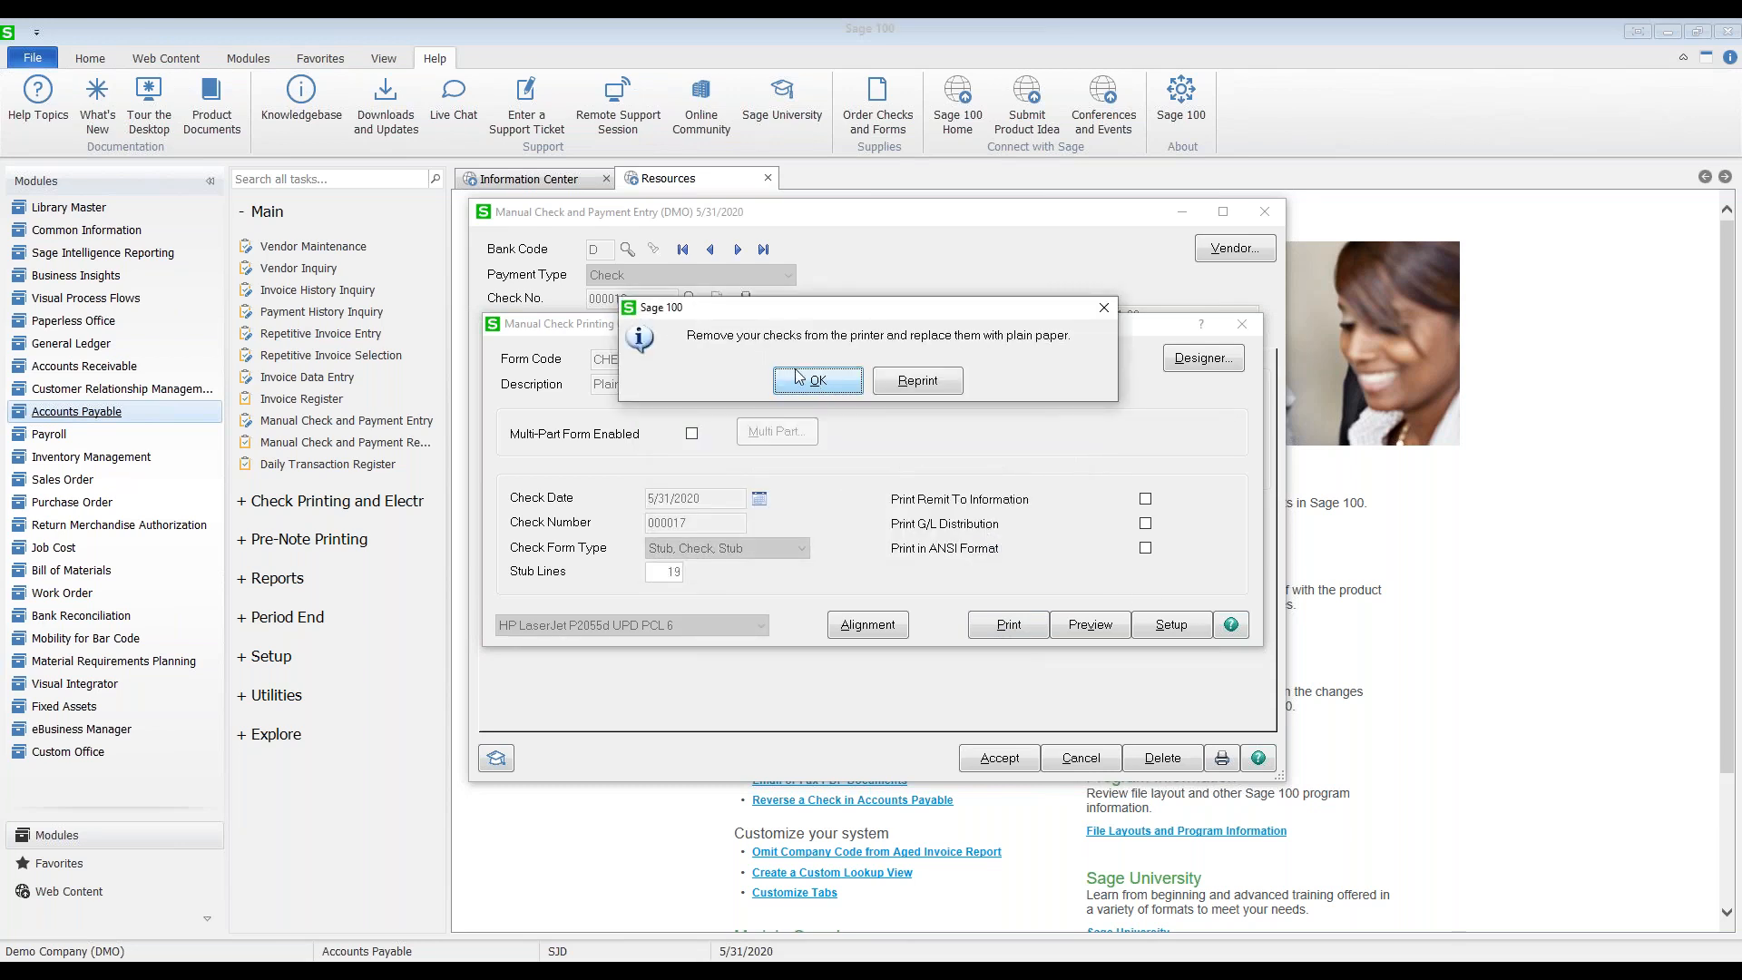
left_click(804, 384)
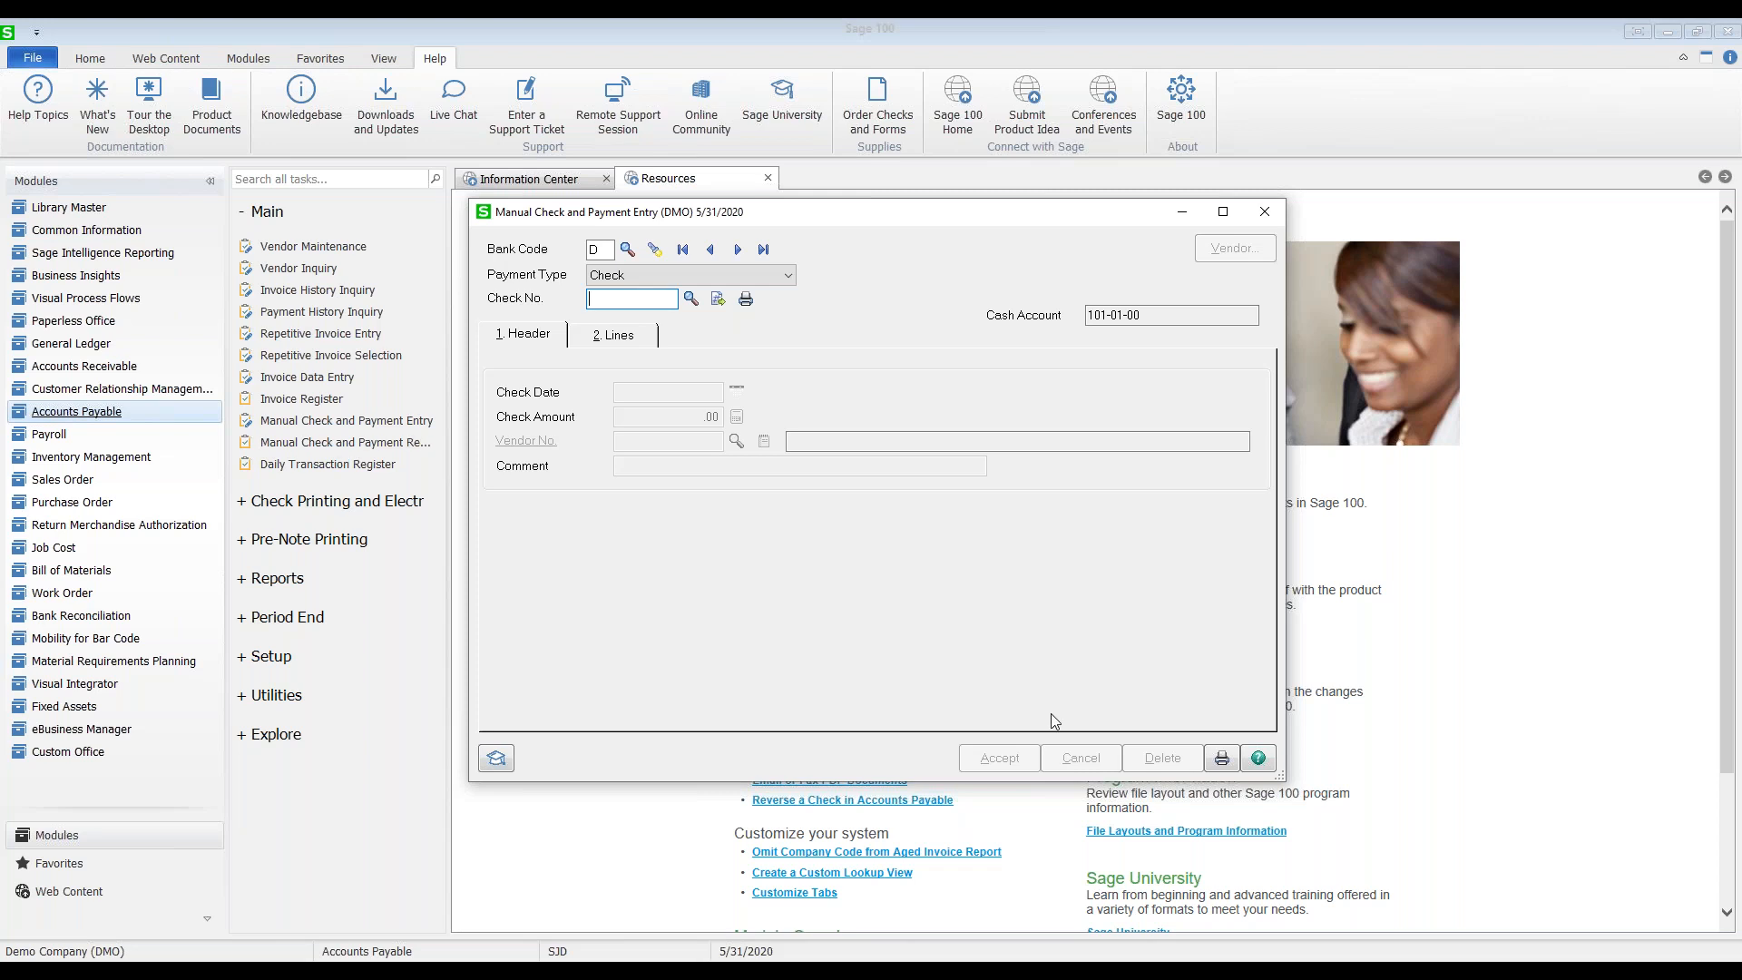
Step: Print the Manual Check and Payment Register for posting date 5/31/2020
left_click(1217, 762)
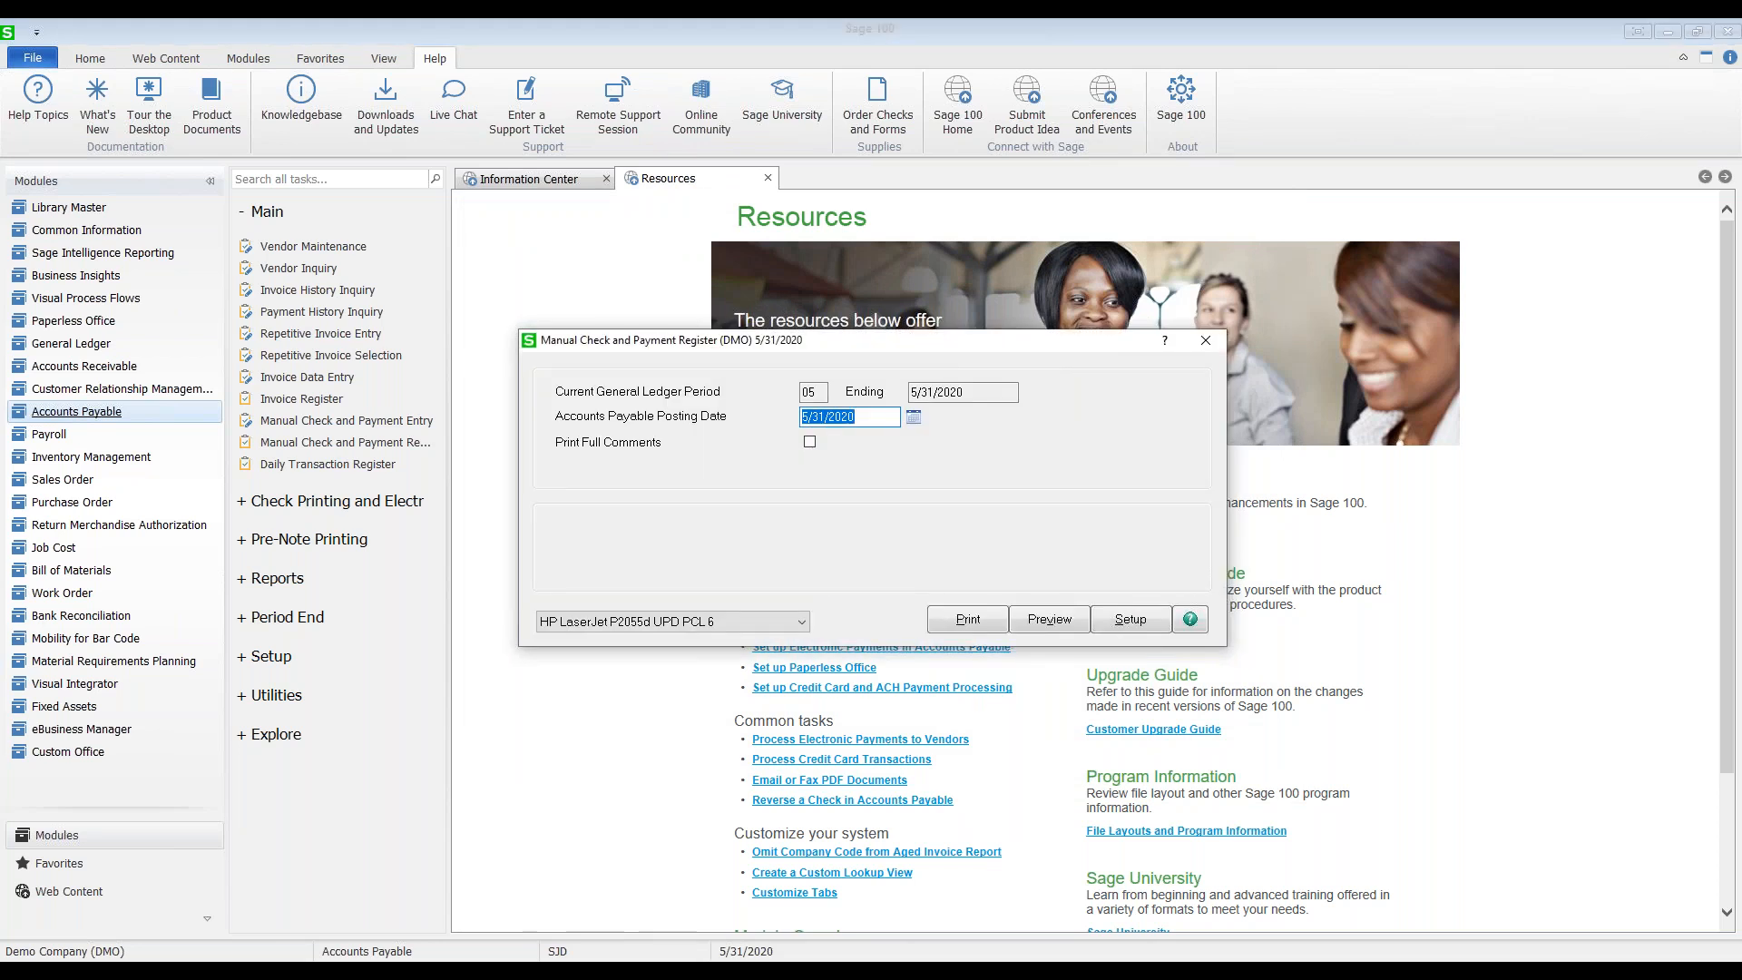
left_click(981, 617)
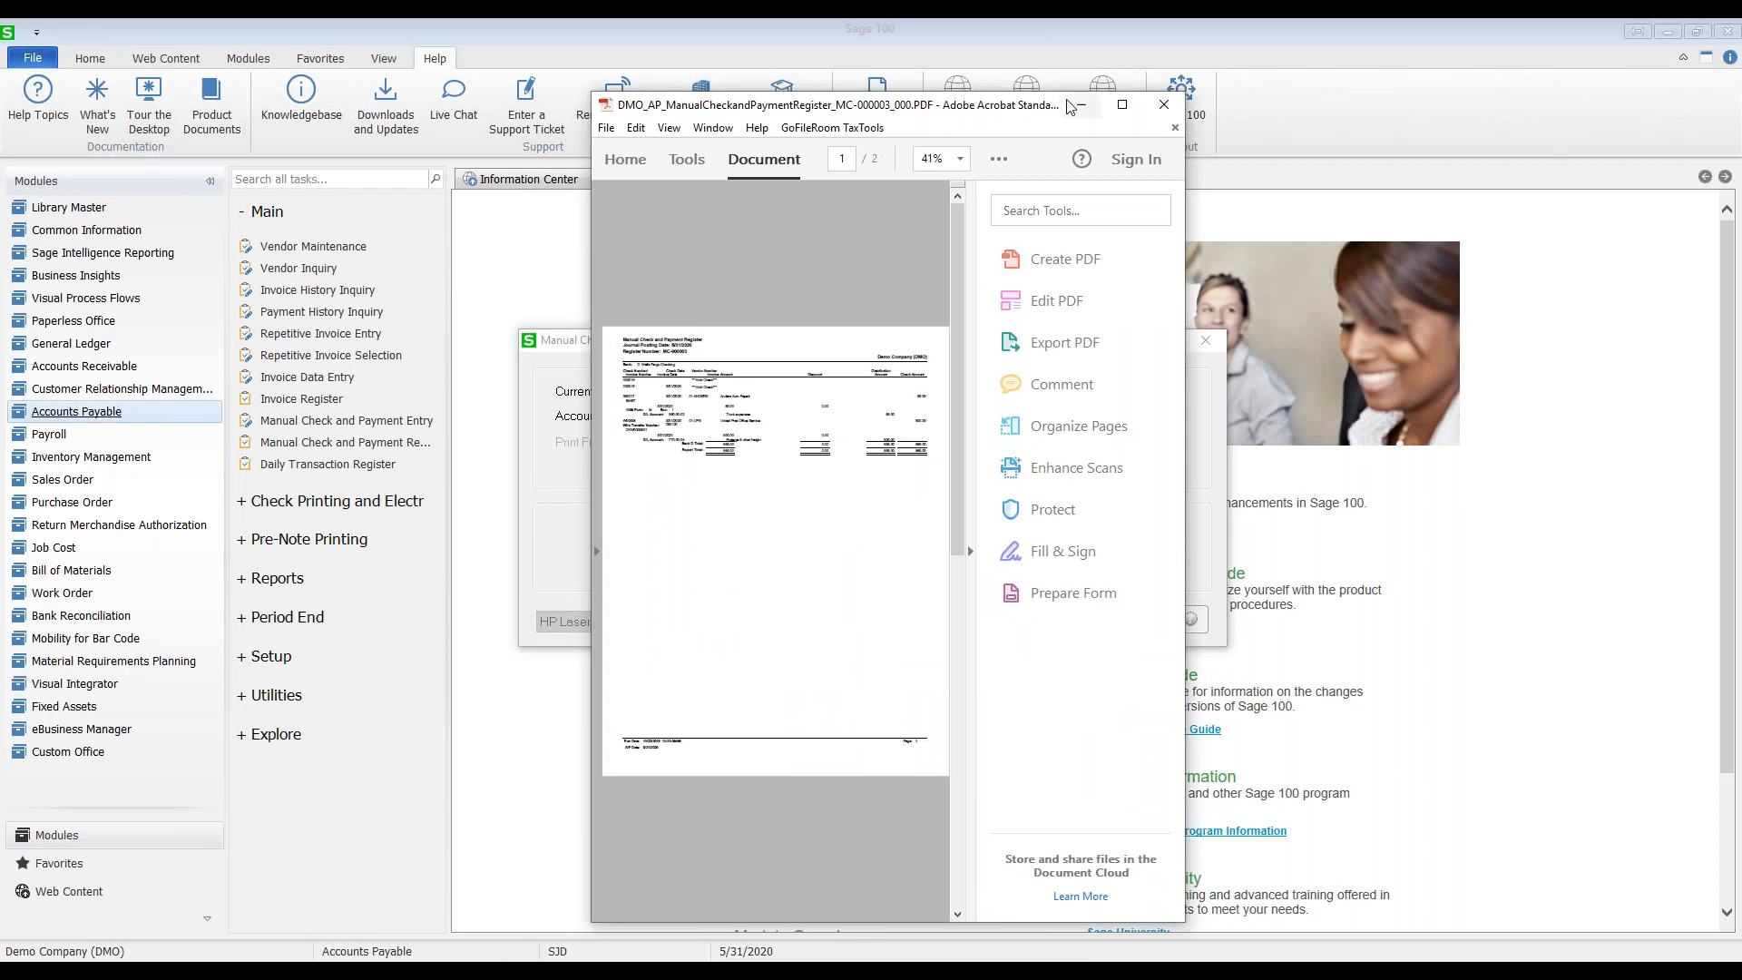
Step: Review the register PDF at 100%: check 000017 for 65.00, 500.00 wire, 565.00 total
left_click(1122, 107)
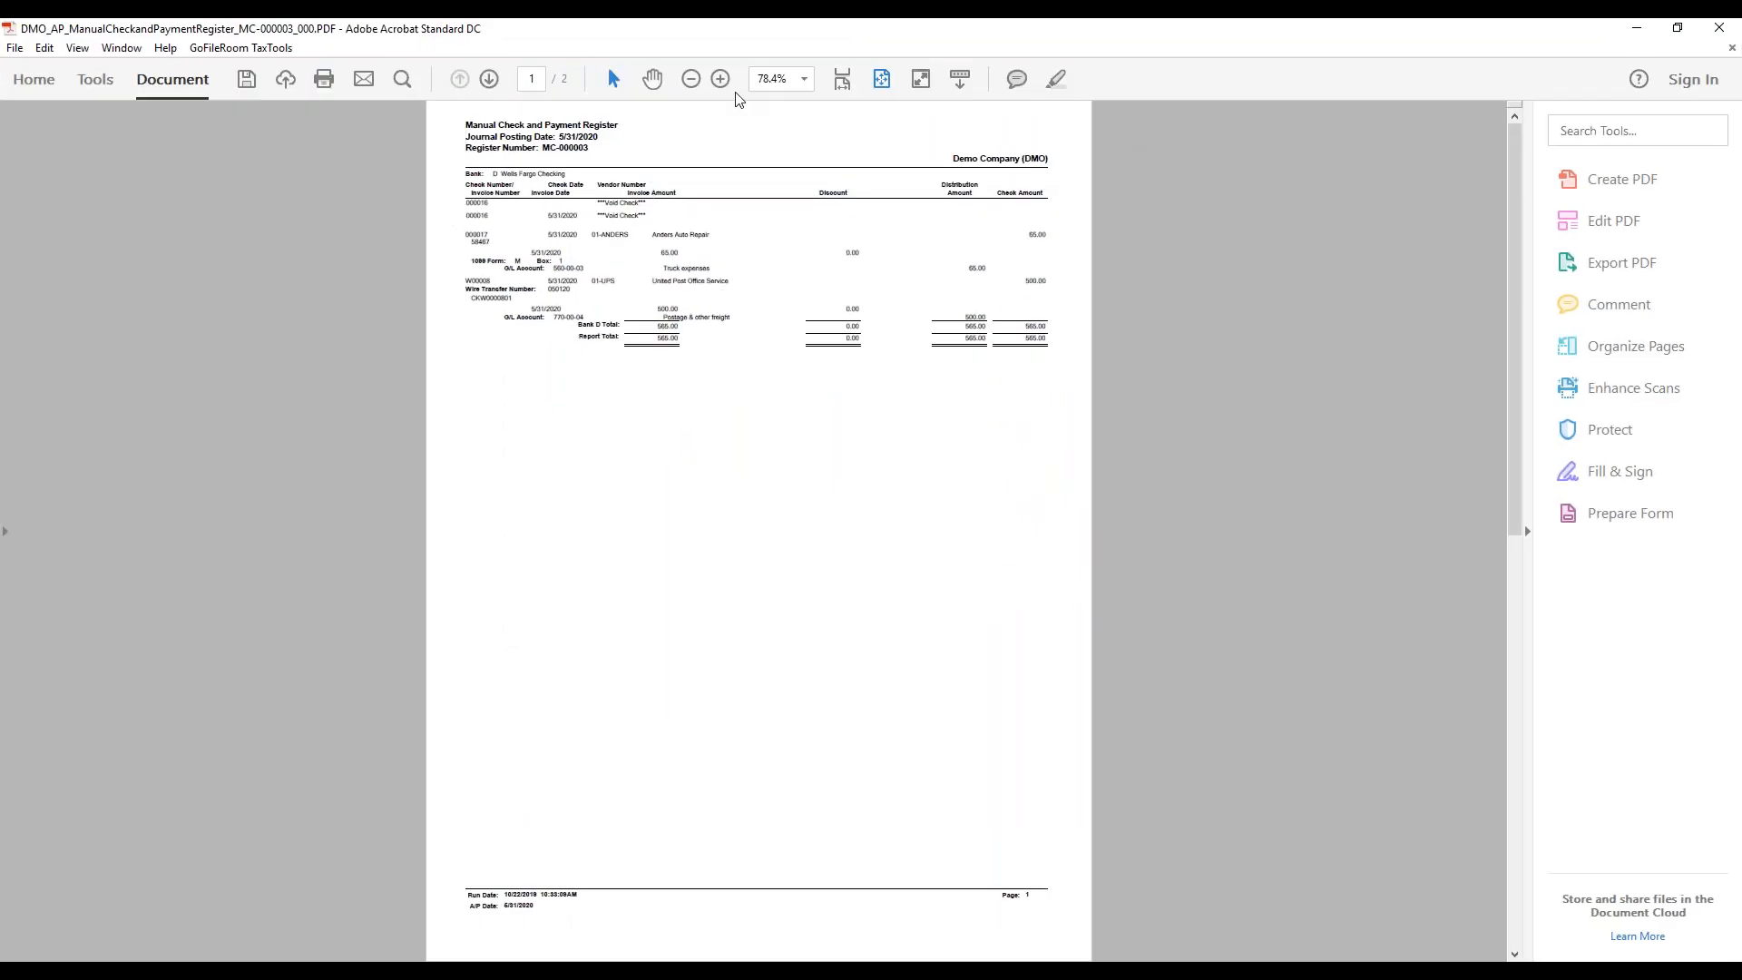
left_click(722, 79)
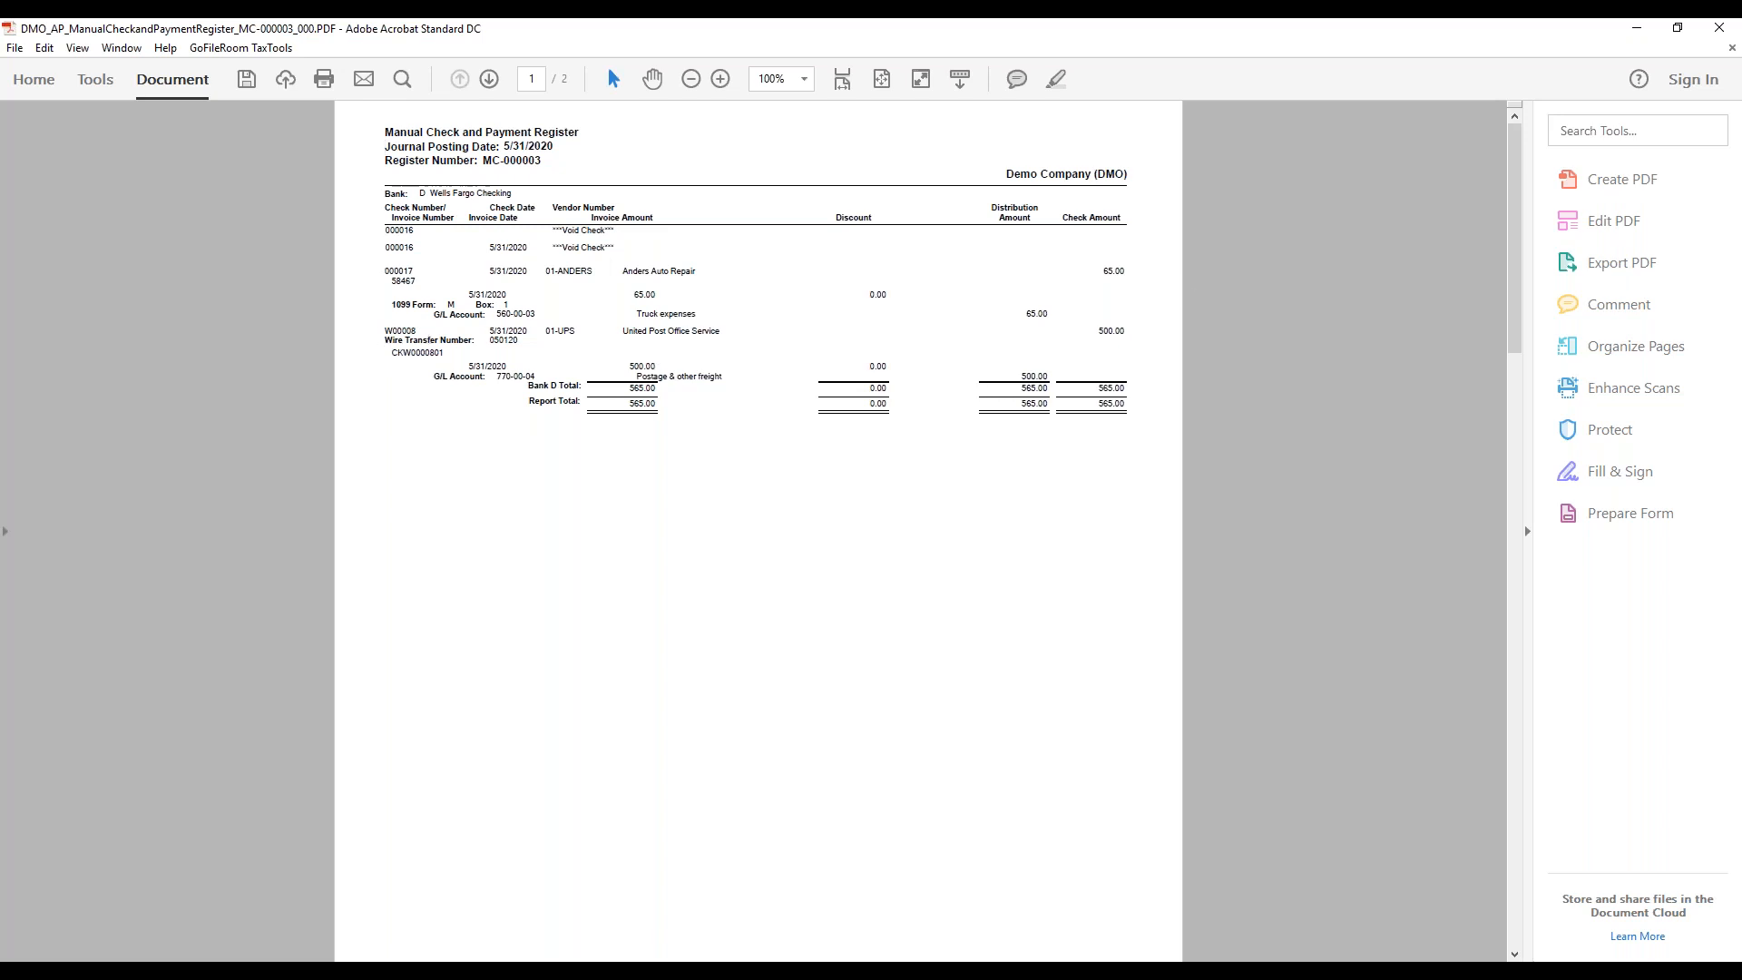
left_click(1719, 28)
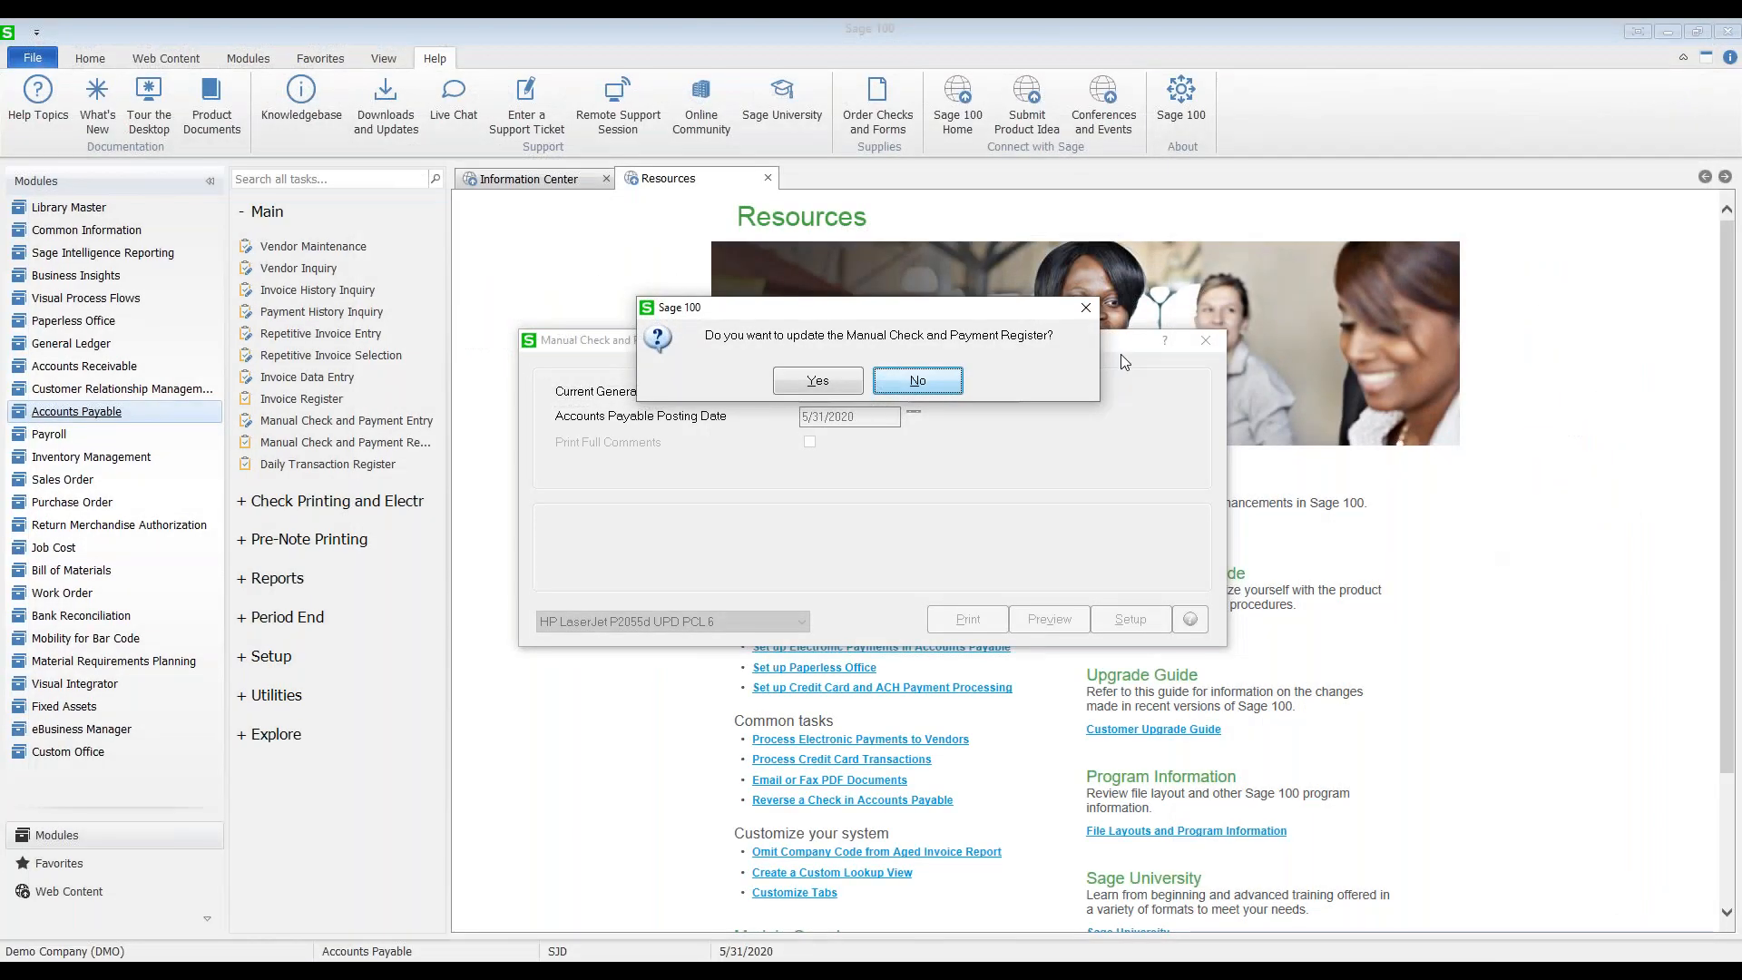
Step: Update the Manual Check and Payment Register and print the Daily Transaction Register
left_click(817, 382)
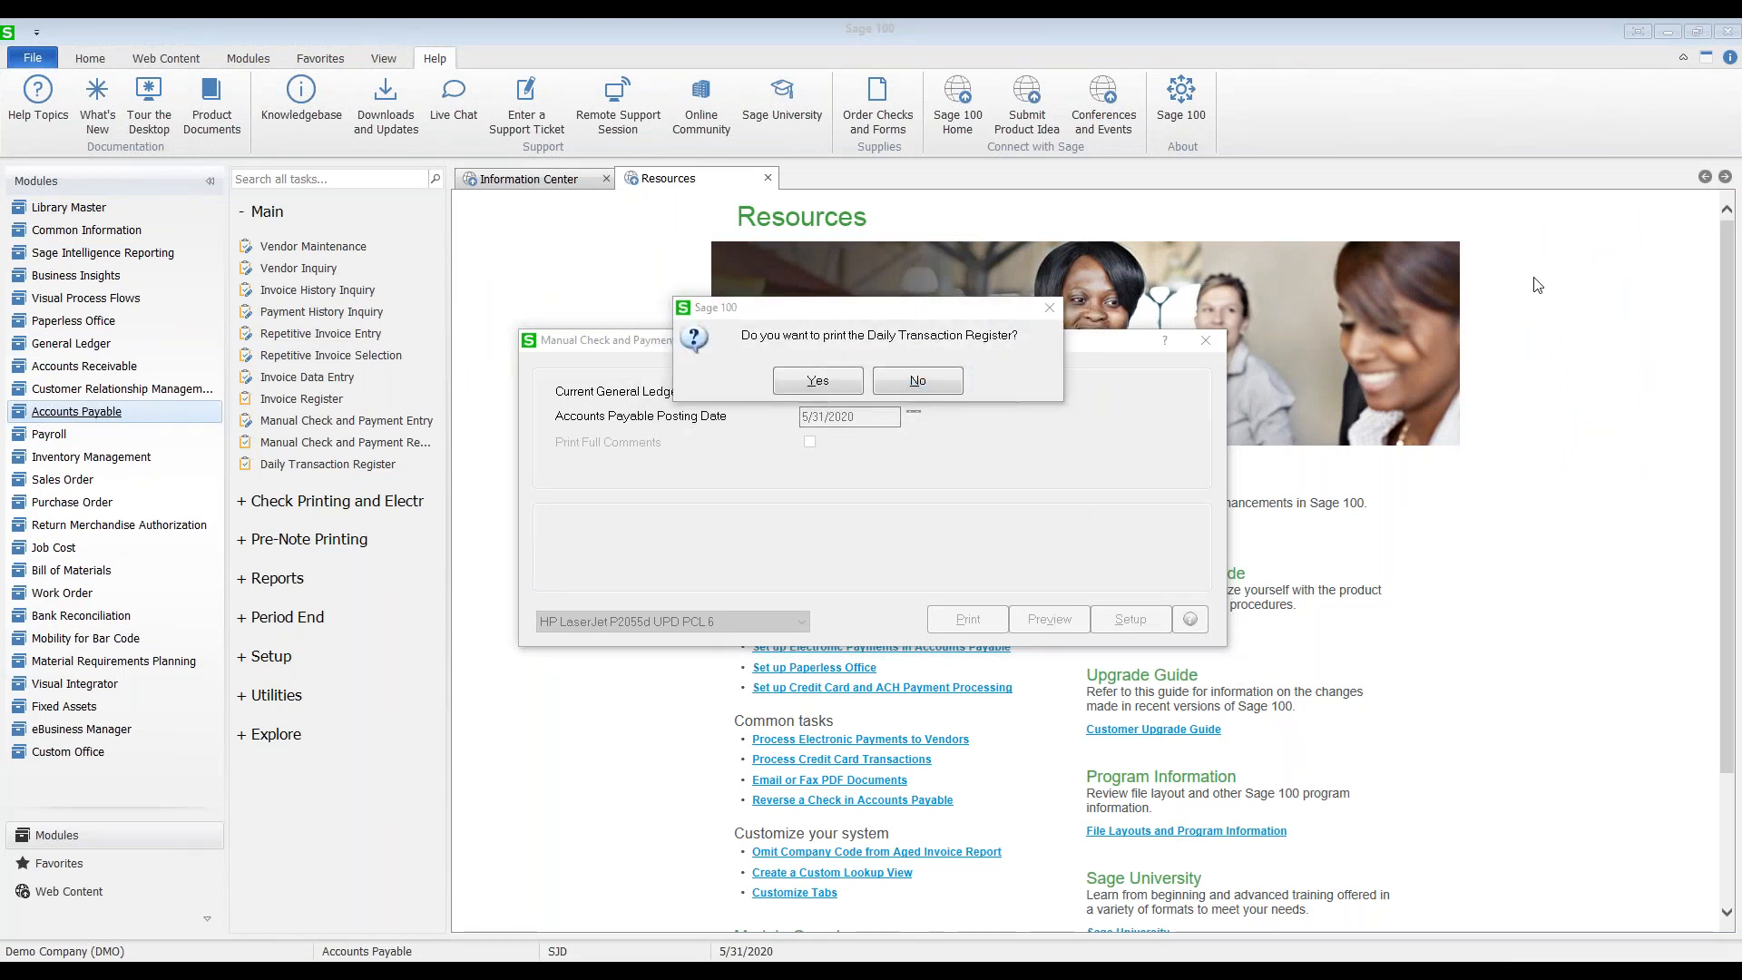
left_click(822, 378)
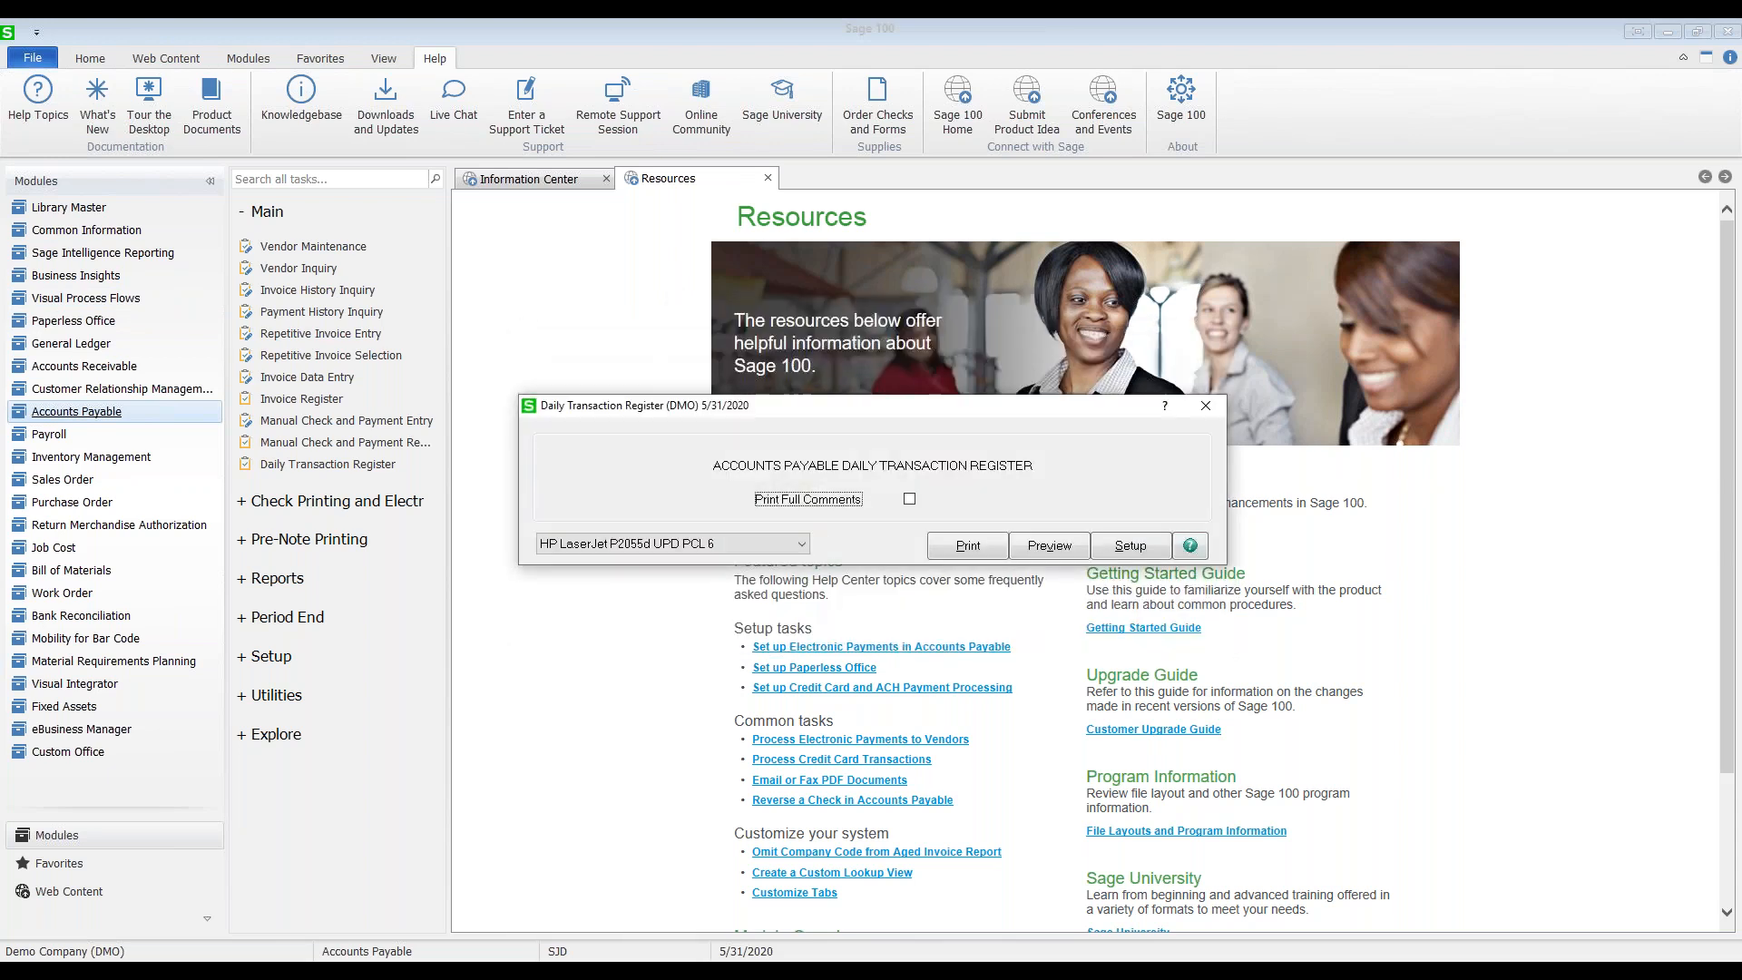
left_click(970, 546)
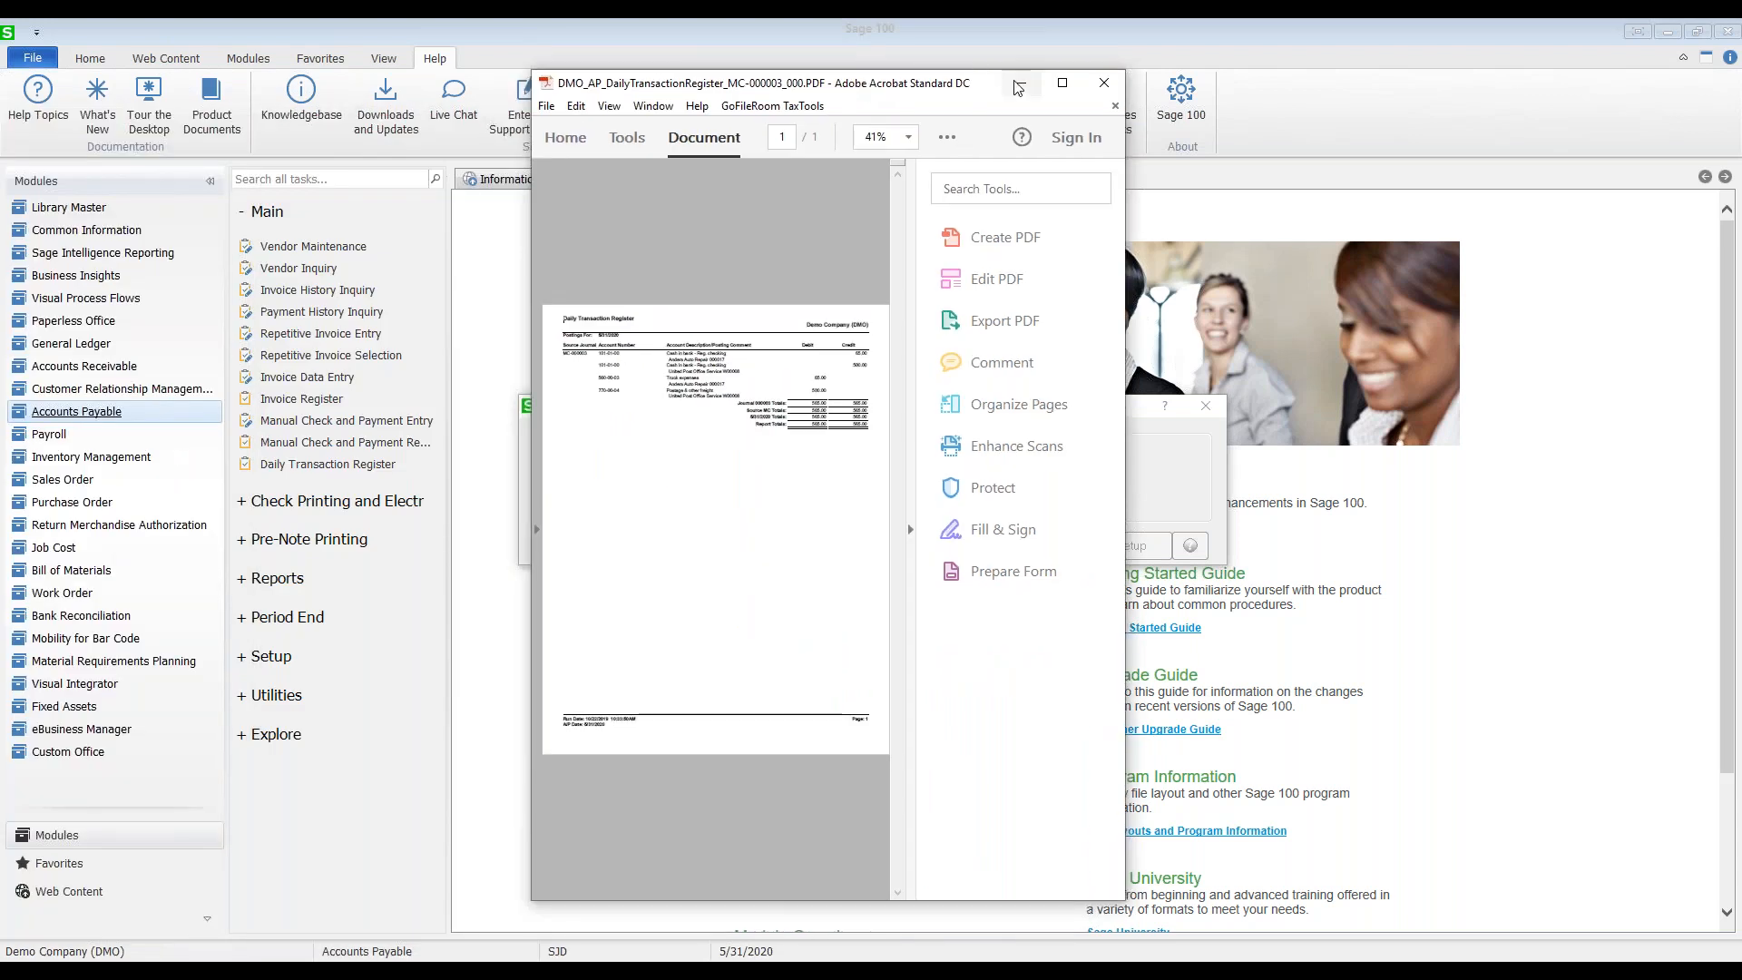
Step: Review the Daily Transaction Register PDF (journal 000003, 565.00) and confirm its update
left_click(1067, 87)
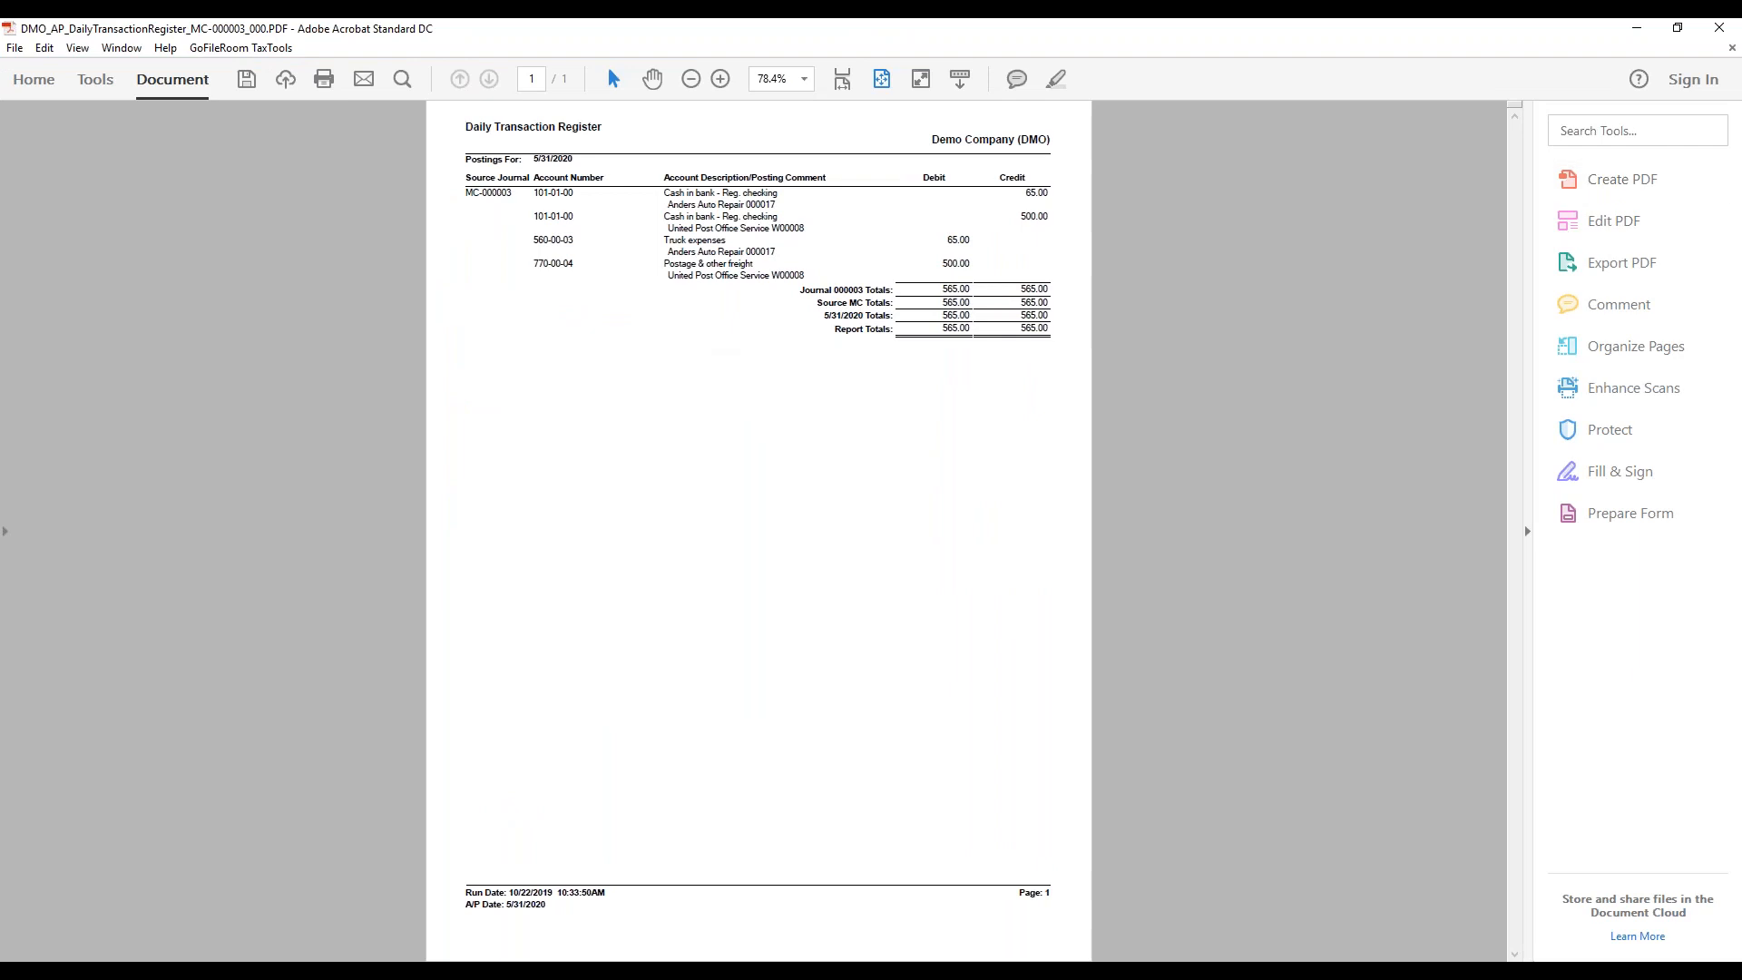
left_click(1720, 34)
left_click(808, 385)
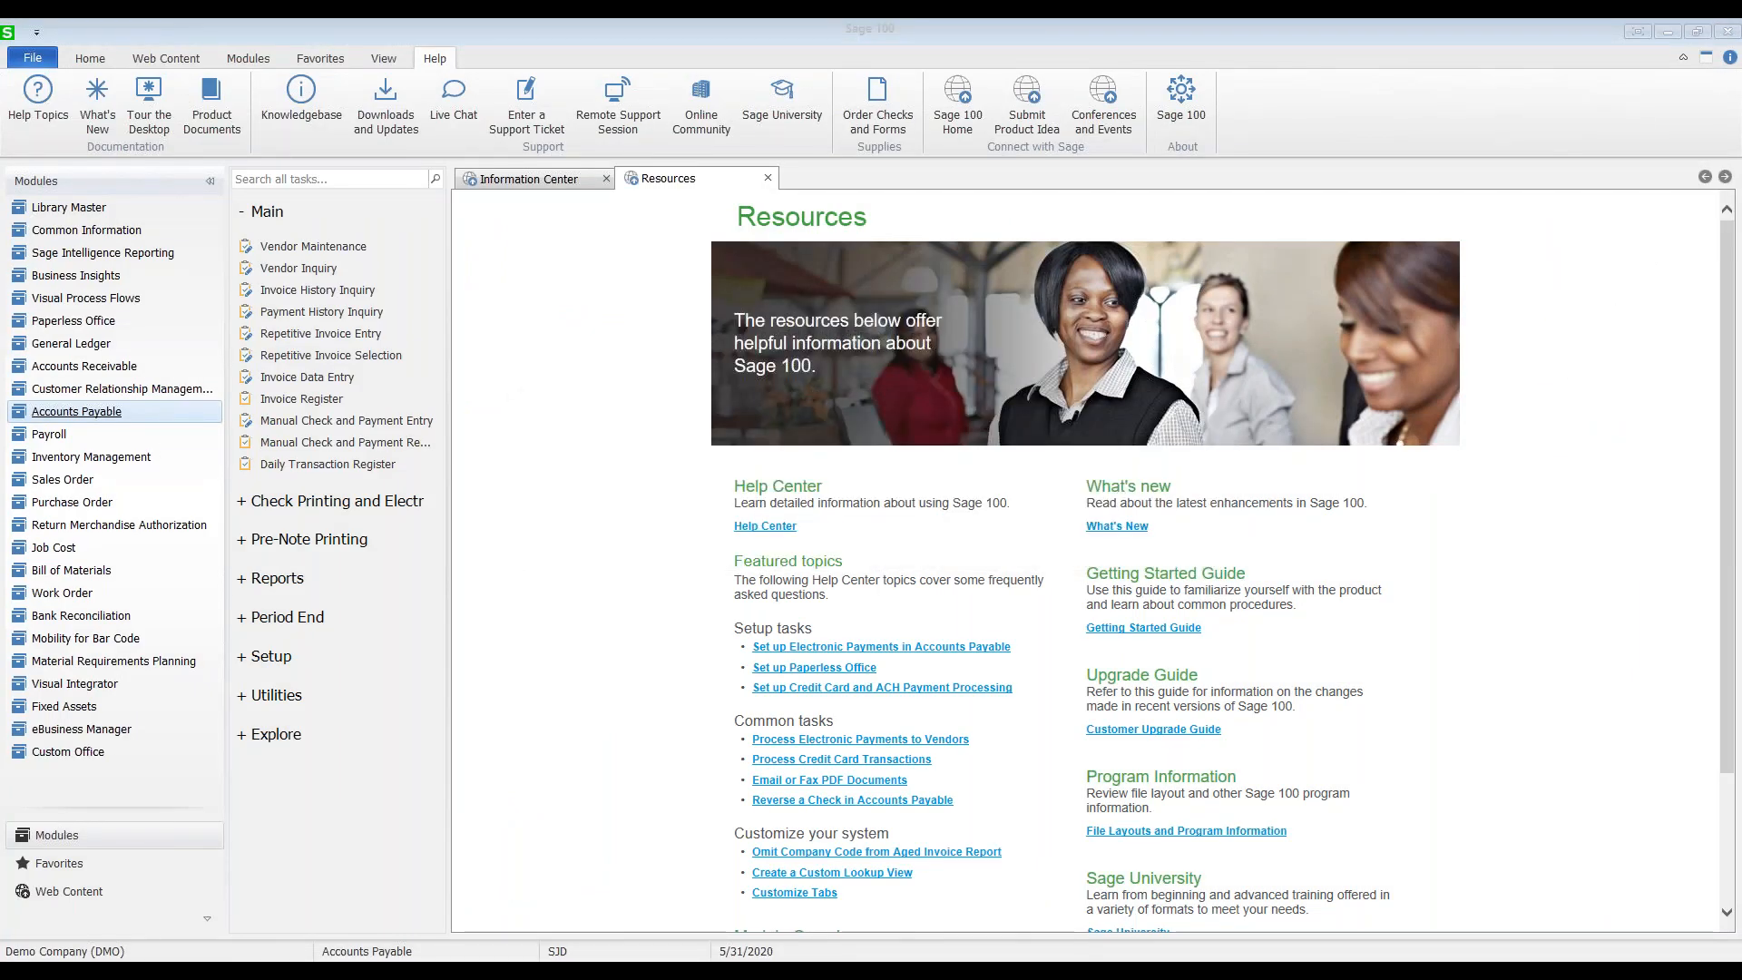